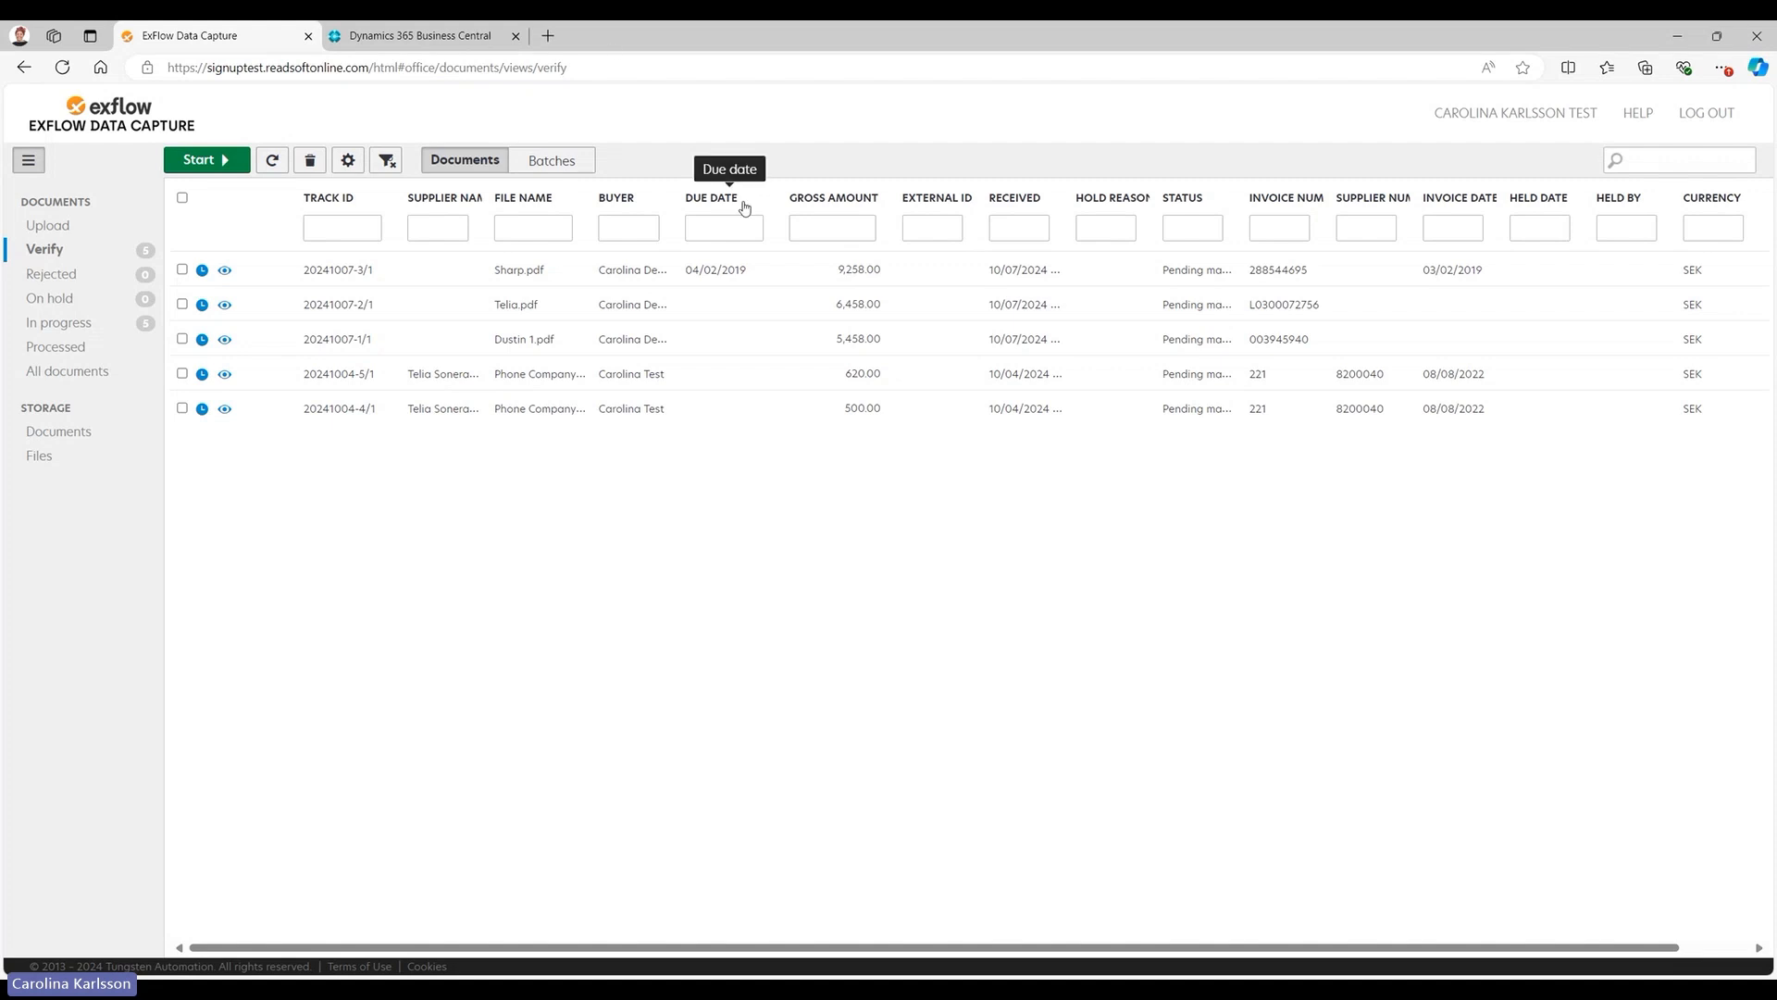
Move the Due date column next to Supplier name and hide the Invoice date, Invoice number, PO number, Received, Status, Supplier name and Supplier number columns.
mouse_move(745, 207)
left_mouse_down()
mouse_move(519, 215)
mouse_move(896, 214)
mouse_move(735, 214)
mouse_move(656, 235)
mouse_move(533, 204)
mouse_move(917, 217)
mouse_move(765, 222)
left_mouse_up()
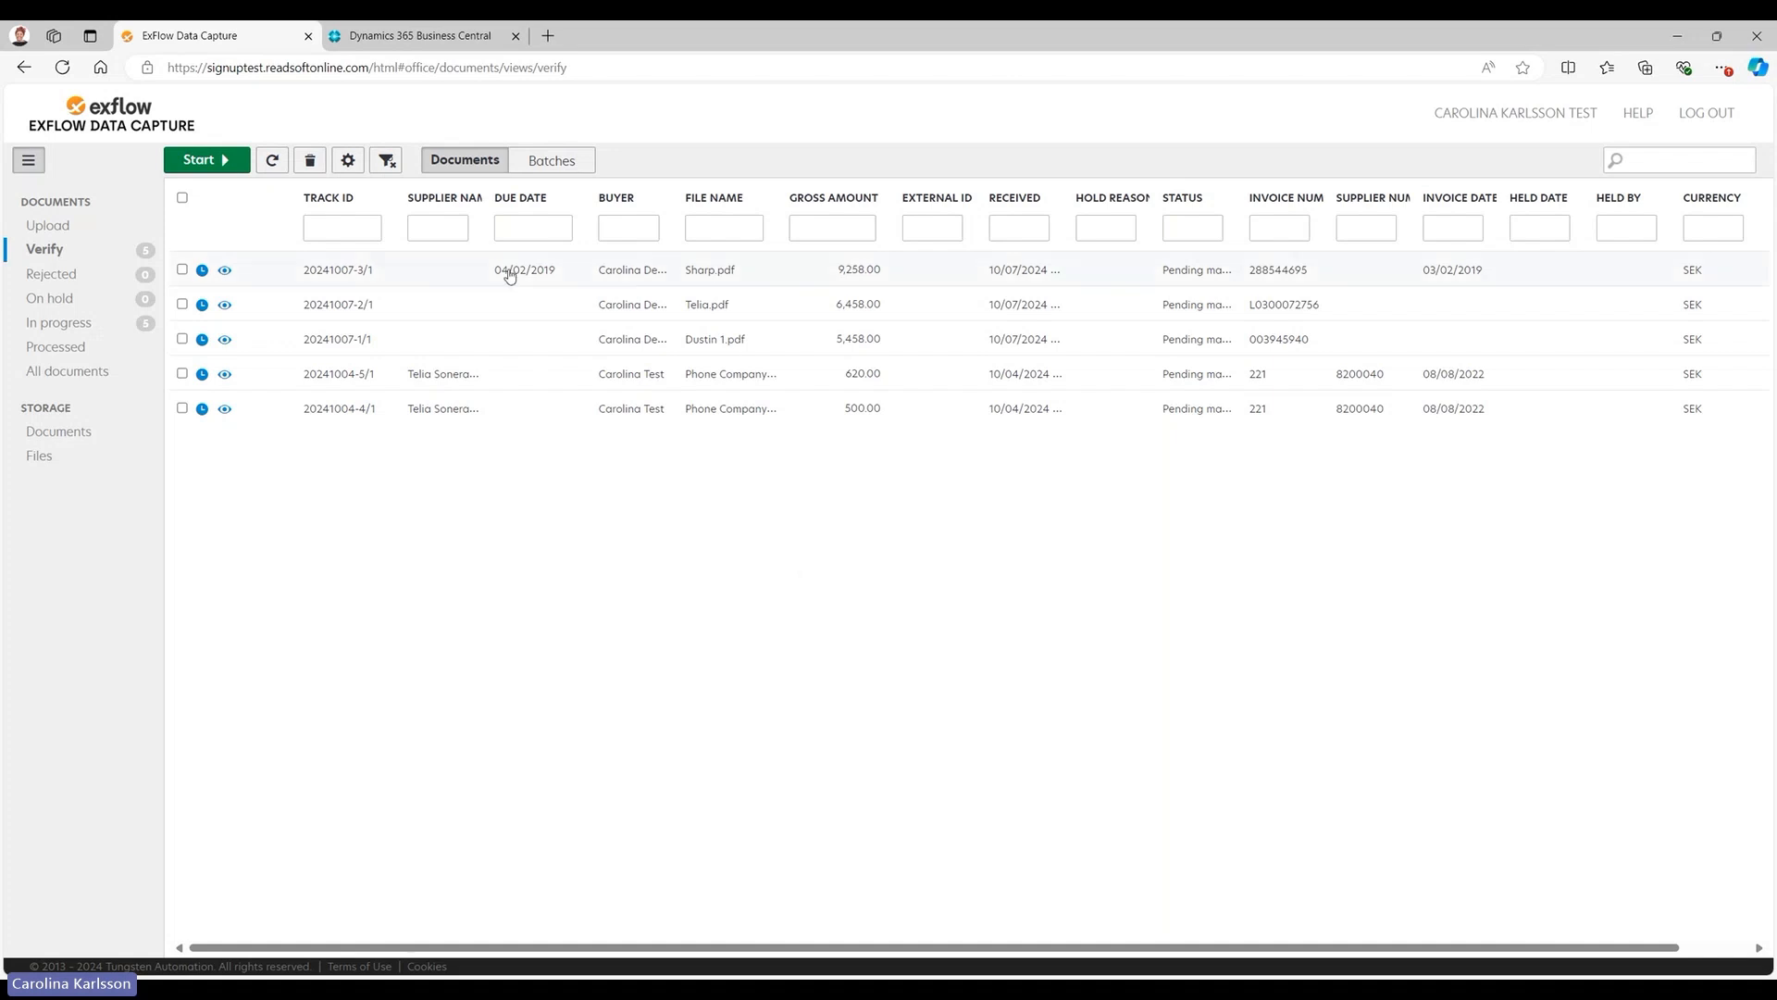
left_click(348, 160)
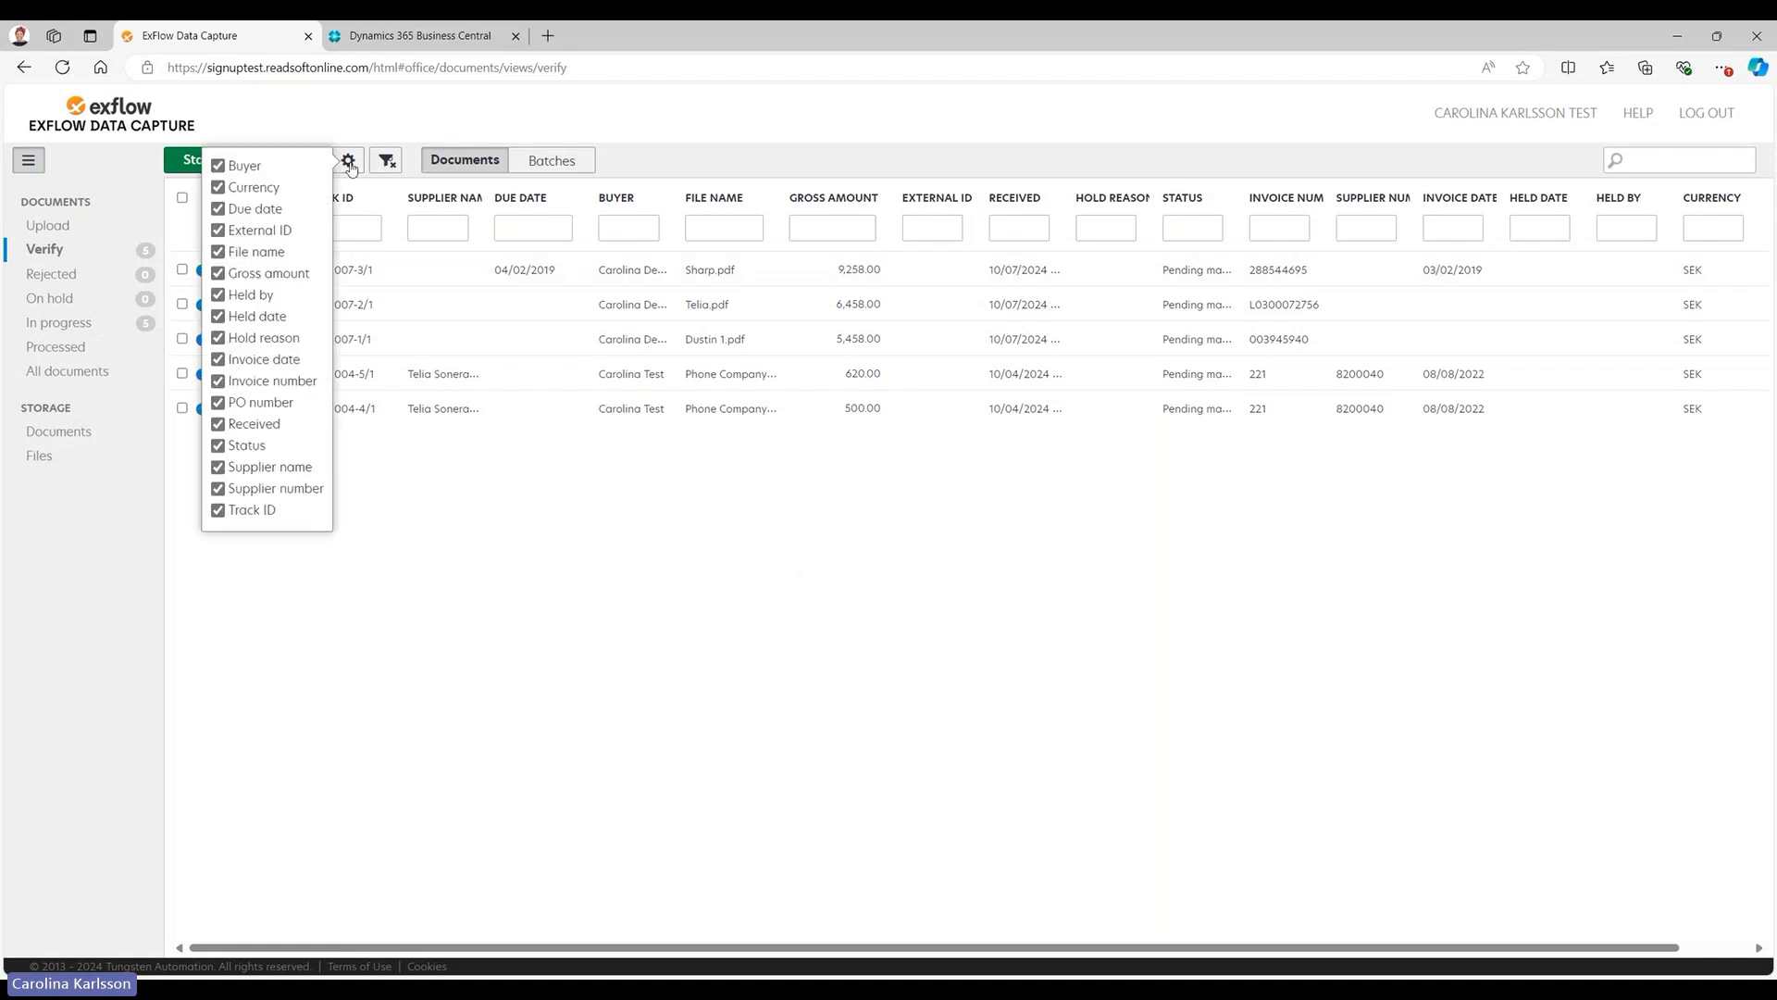
left_click(218, 359)
left_click(219, 381)
left_click(218, 401)
left_click(218, 424)
left_click(219, 446)
left_click(218, 467)
left_click(219, 489)
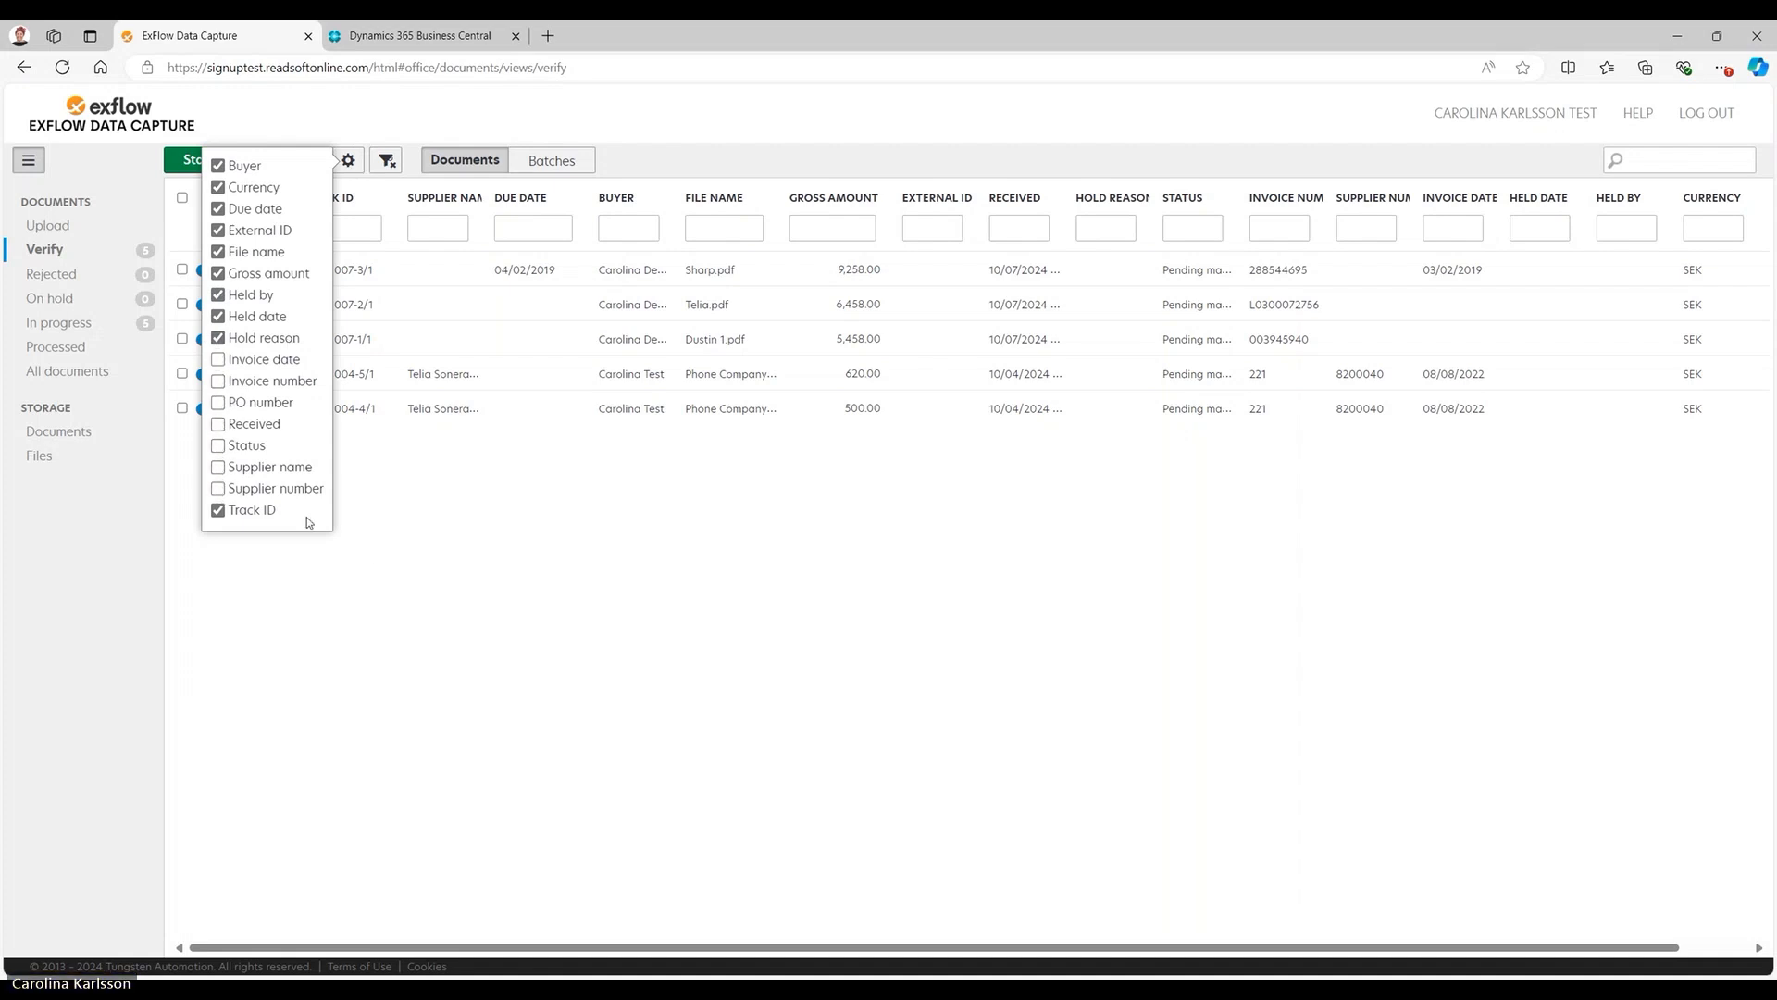
left_click(610, 535)
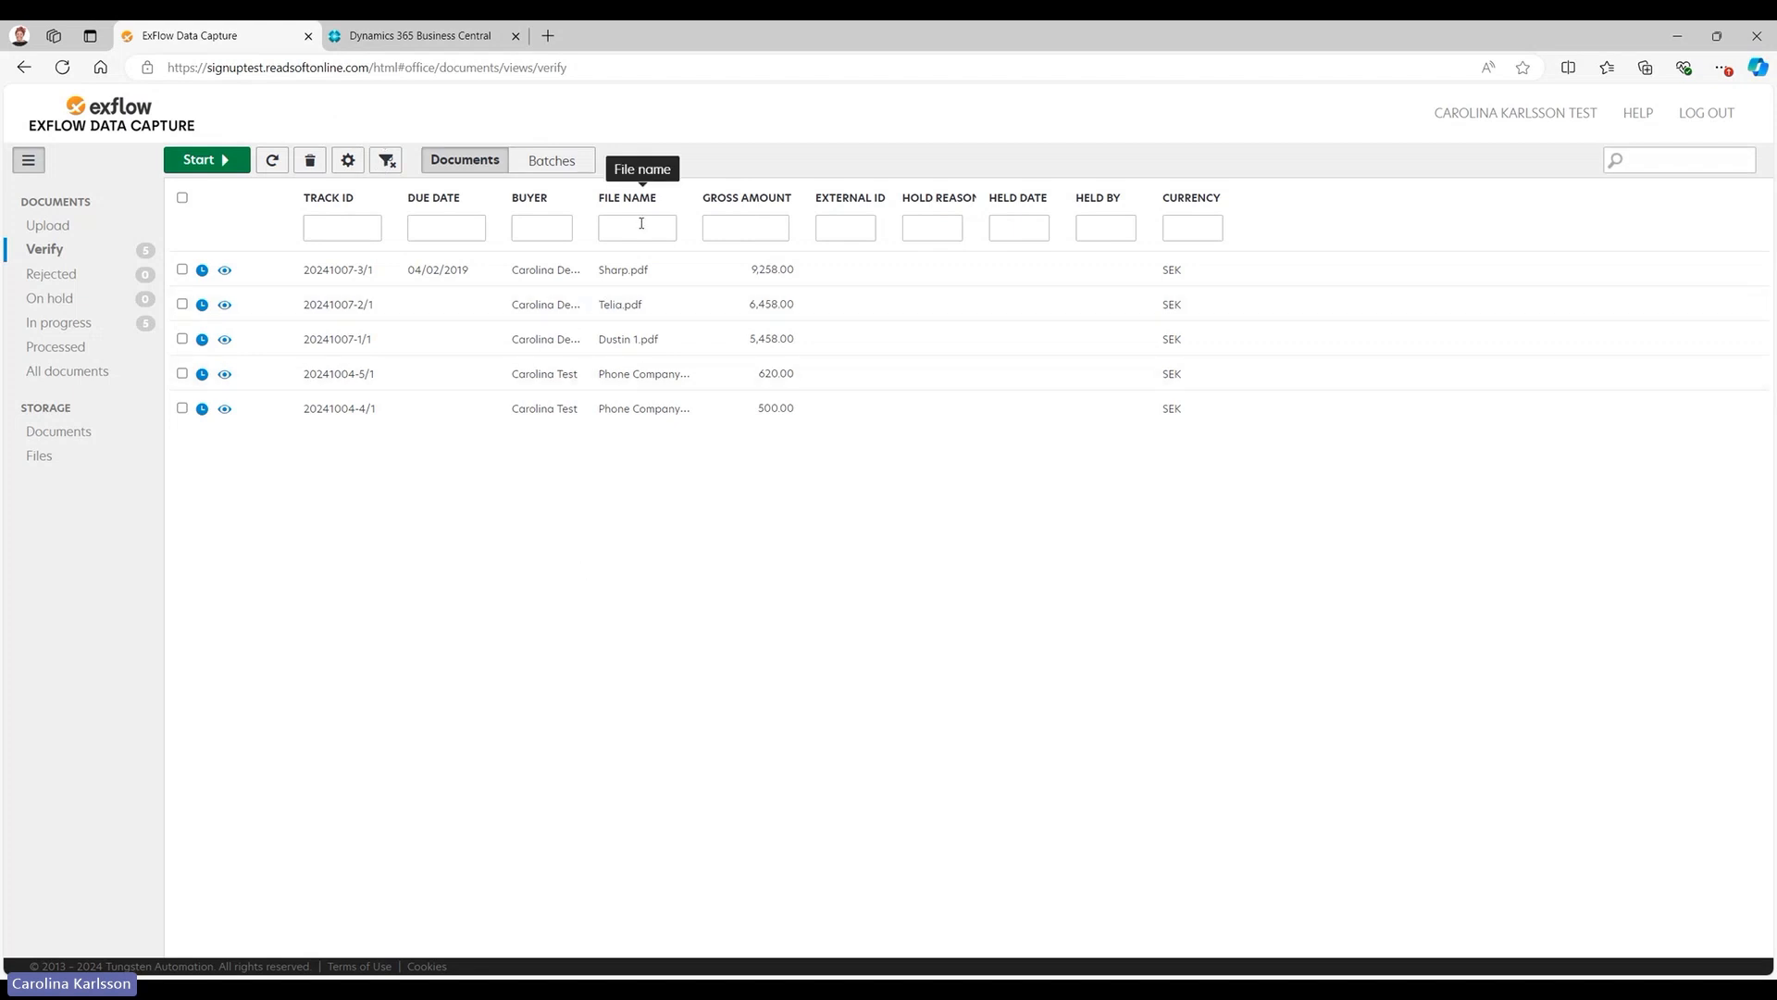
Show the Supplier name column in the verification list again.
left_click(348, 160)
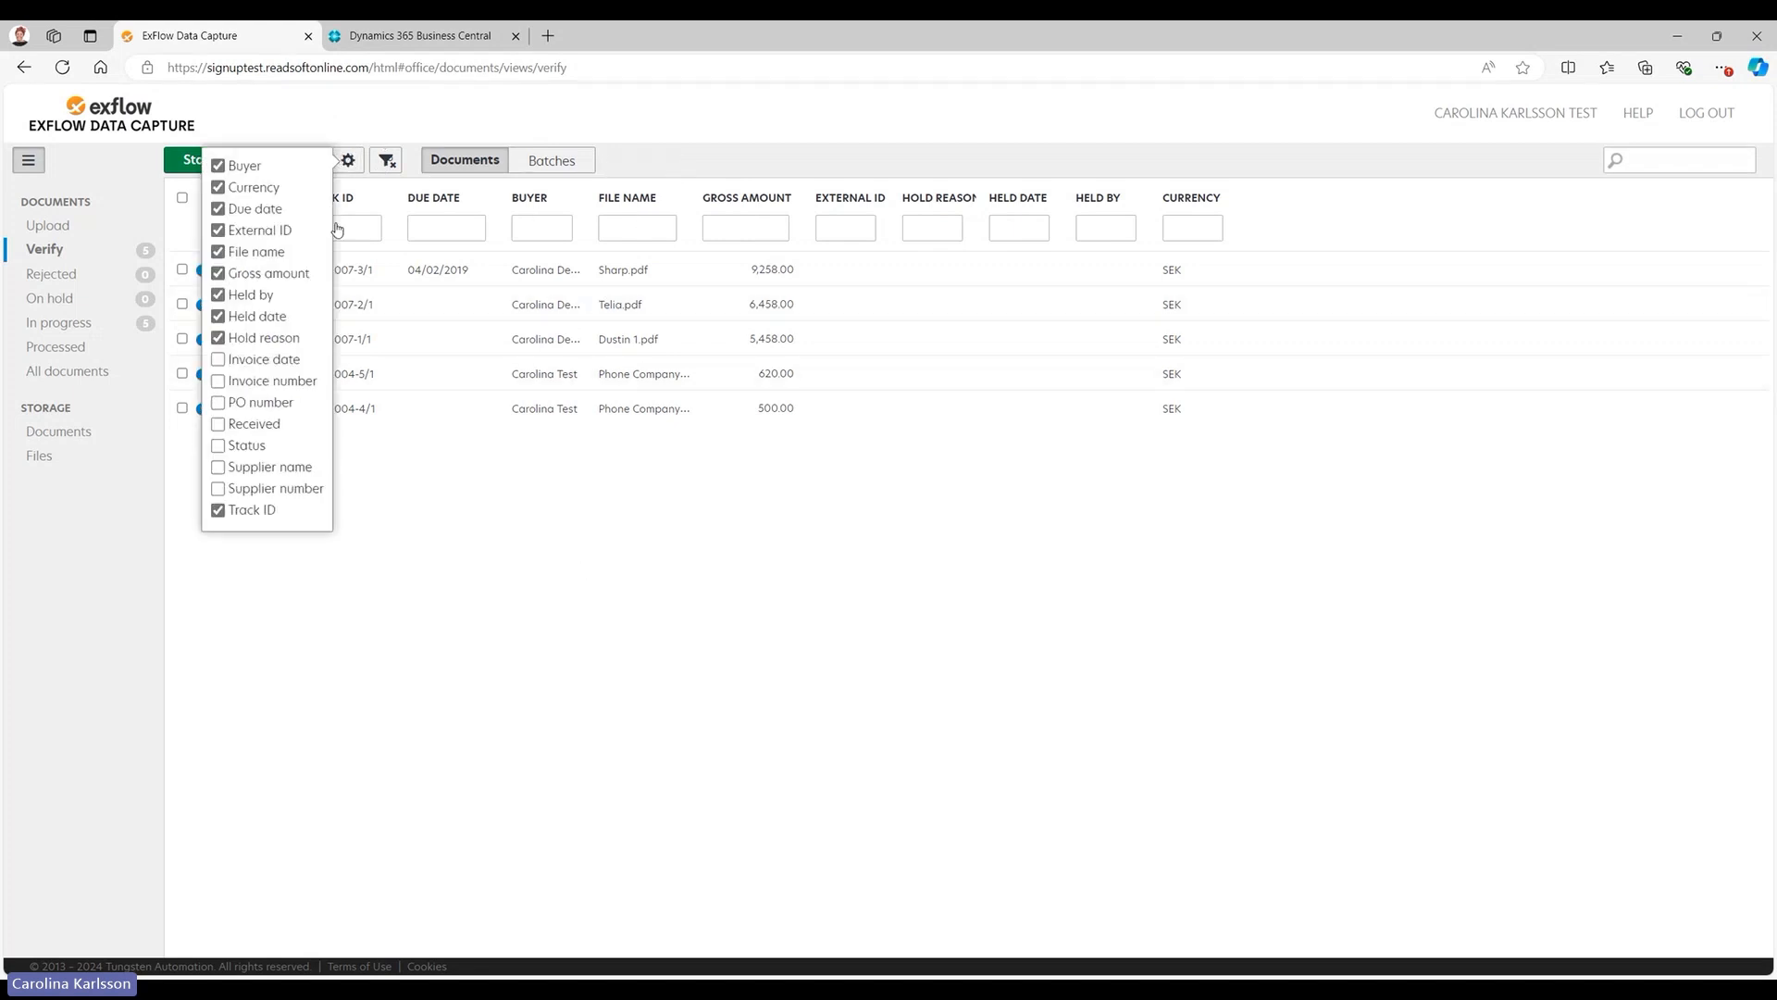
left_click(220, 468)
left_click(366, 502)
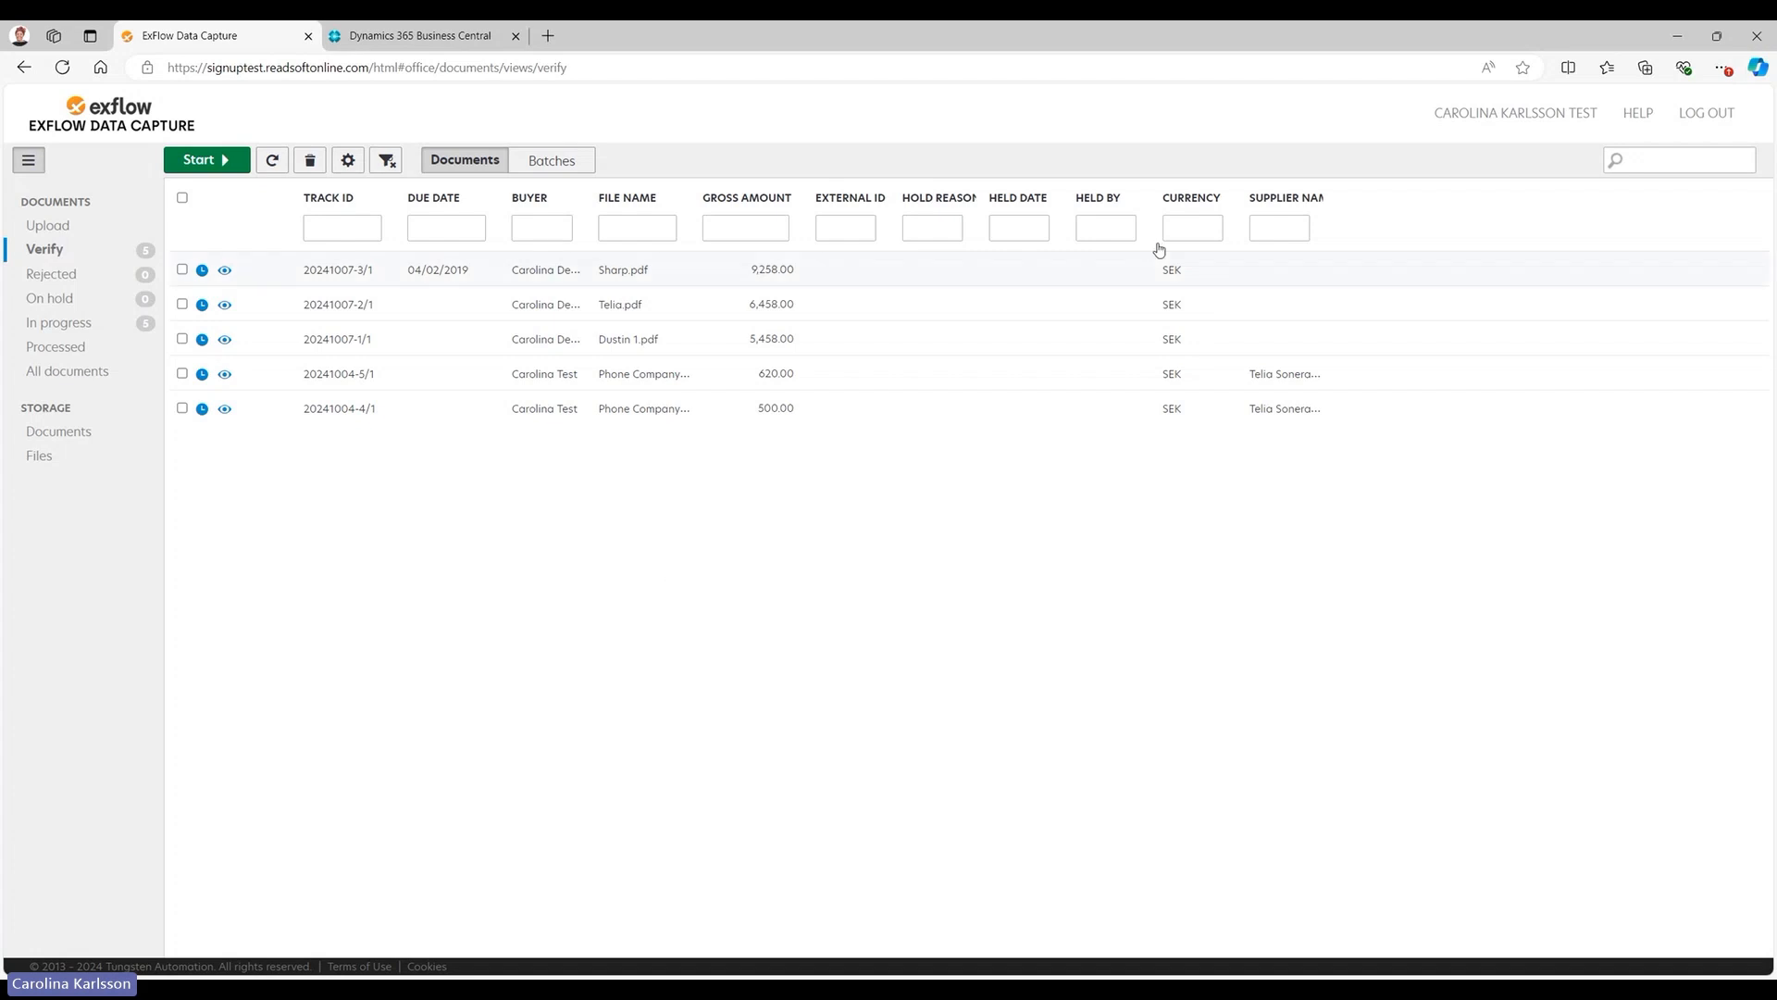
Filter the document list by the supplier name "telia" and reset all filters.
left_click(1282, 228)
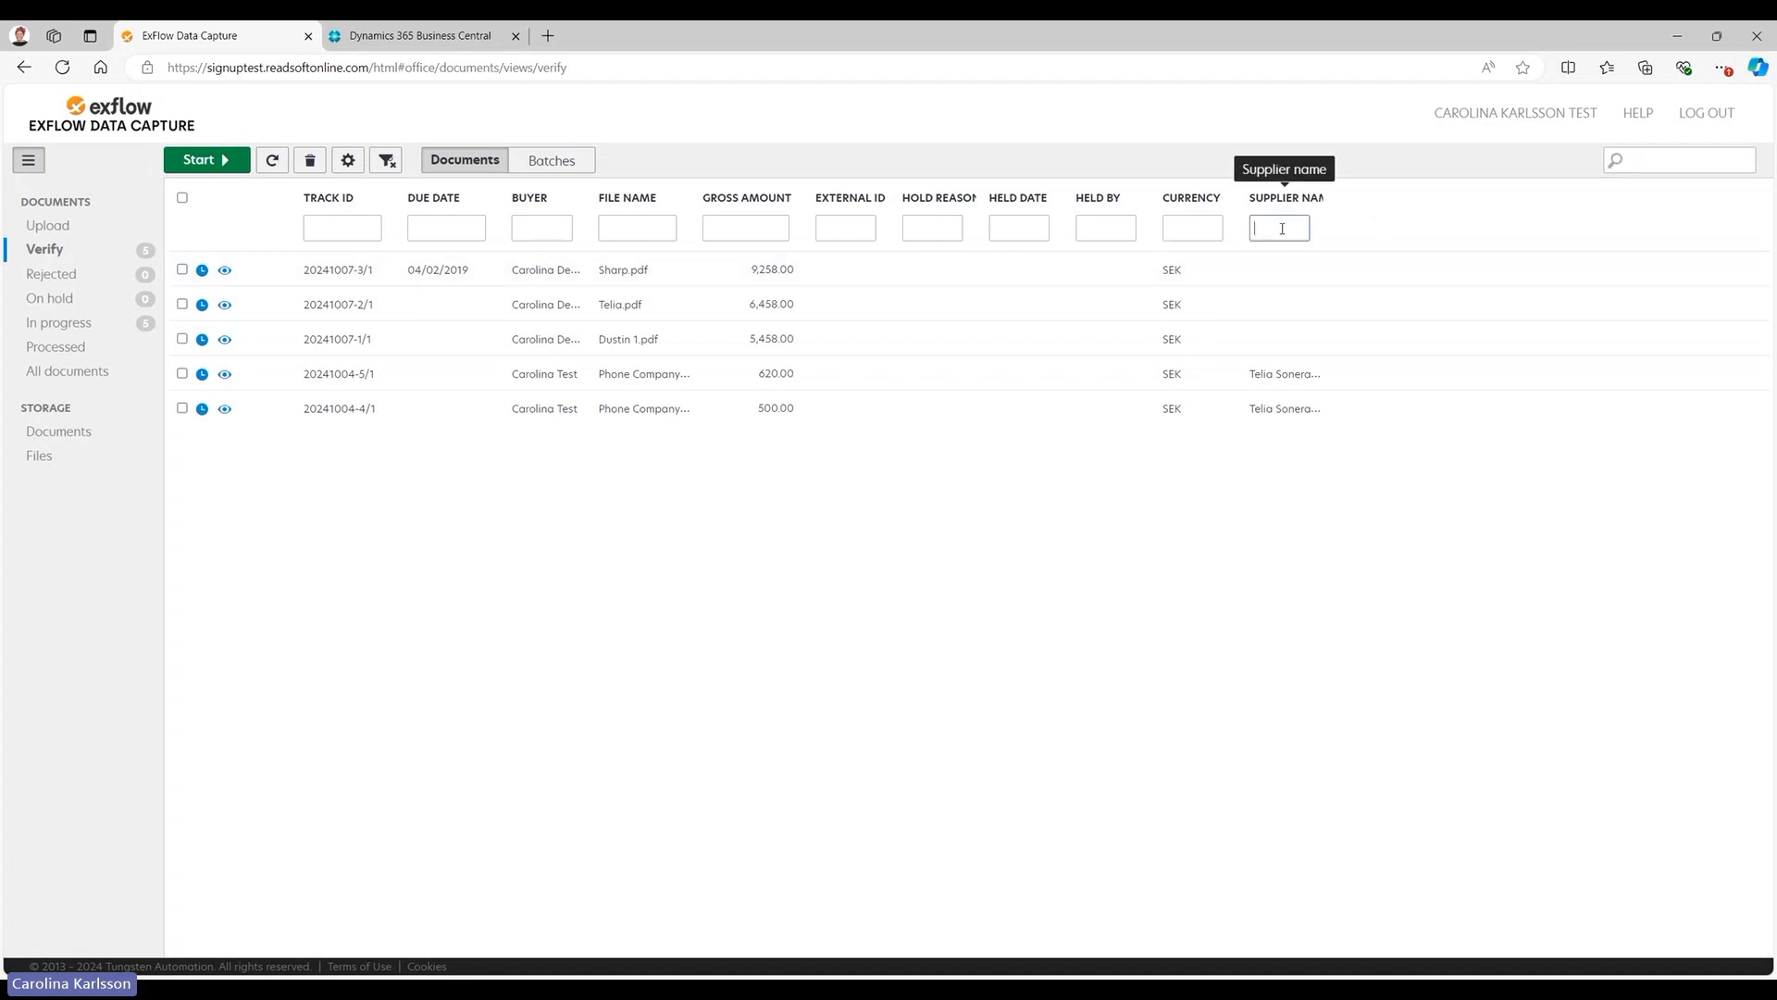
type("telia")
key("Return")
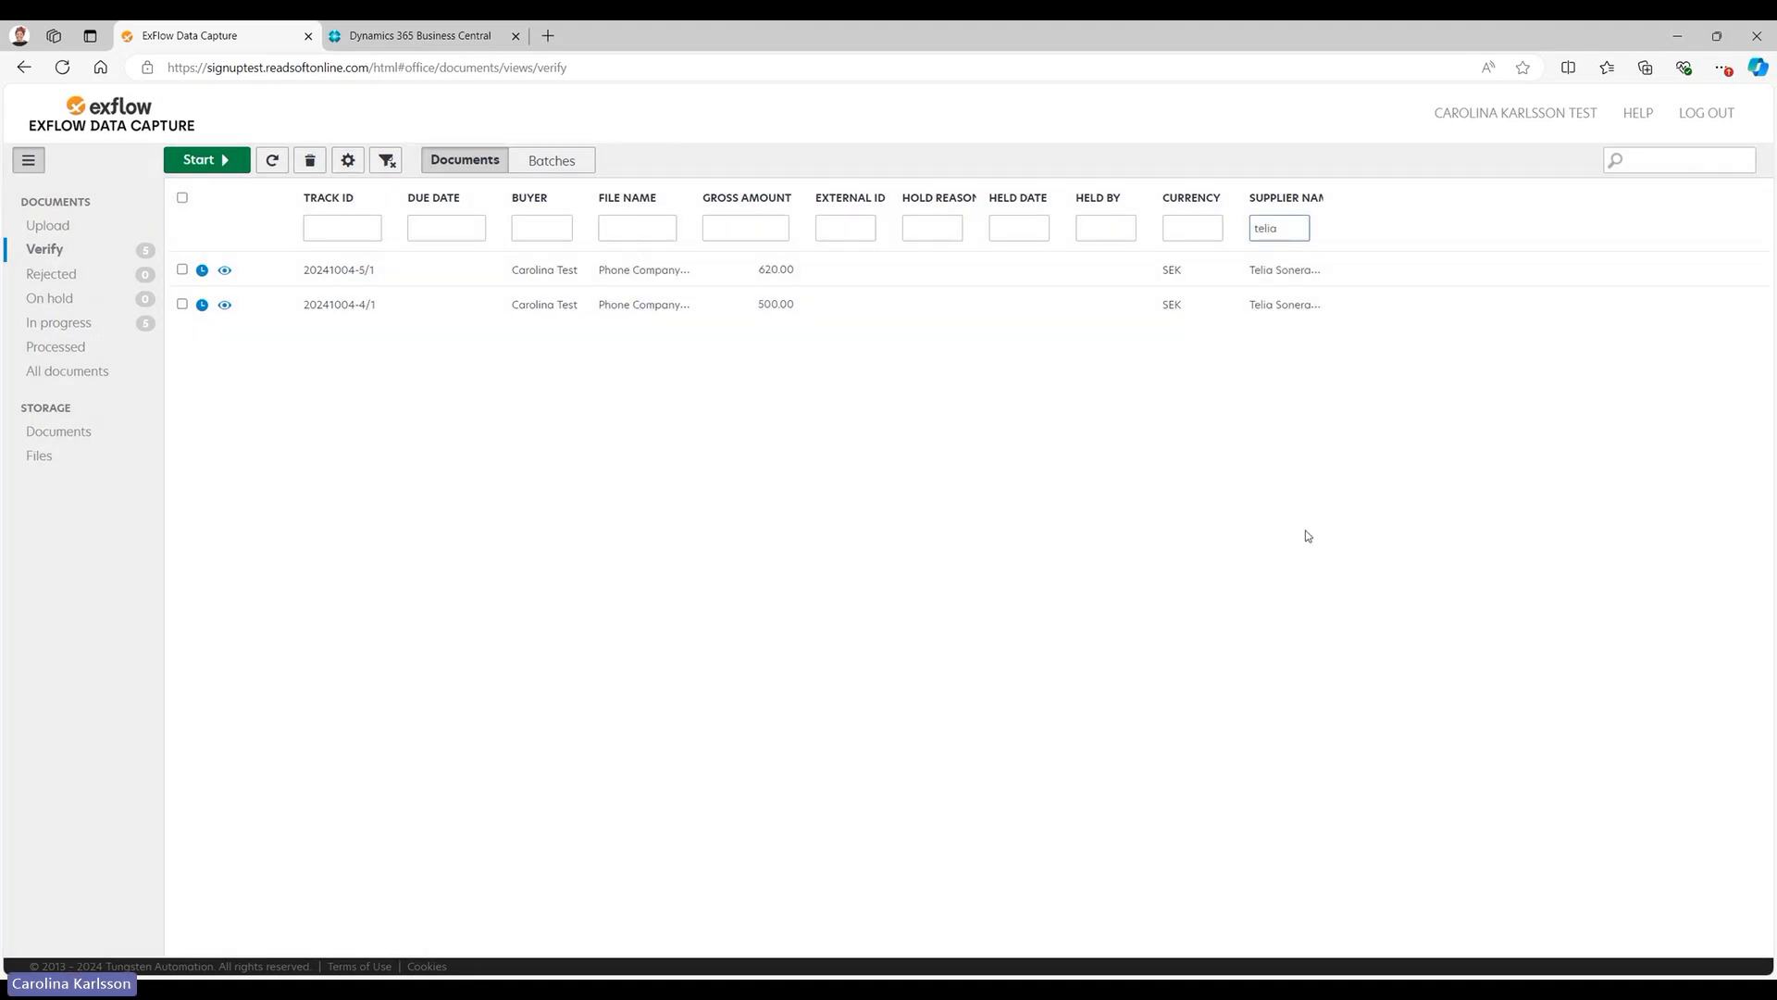
left_click(1306, 533)
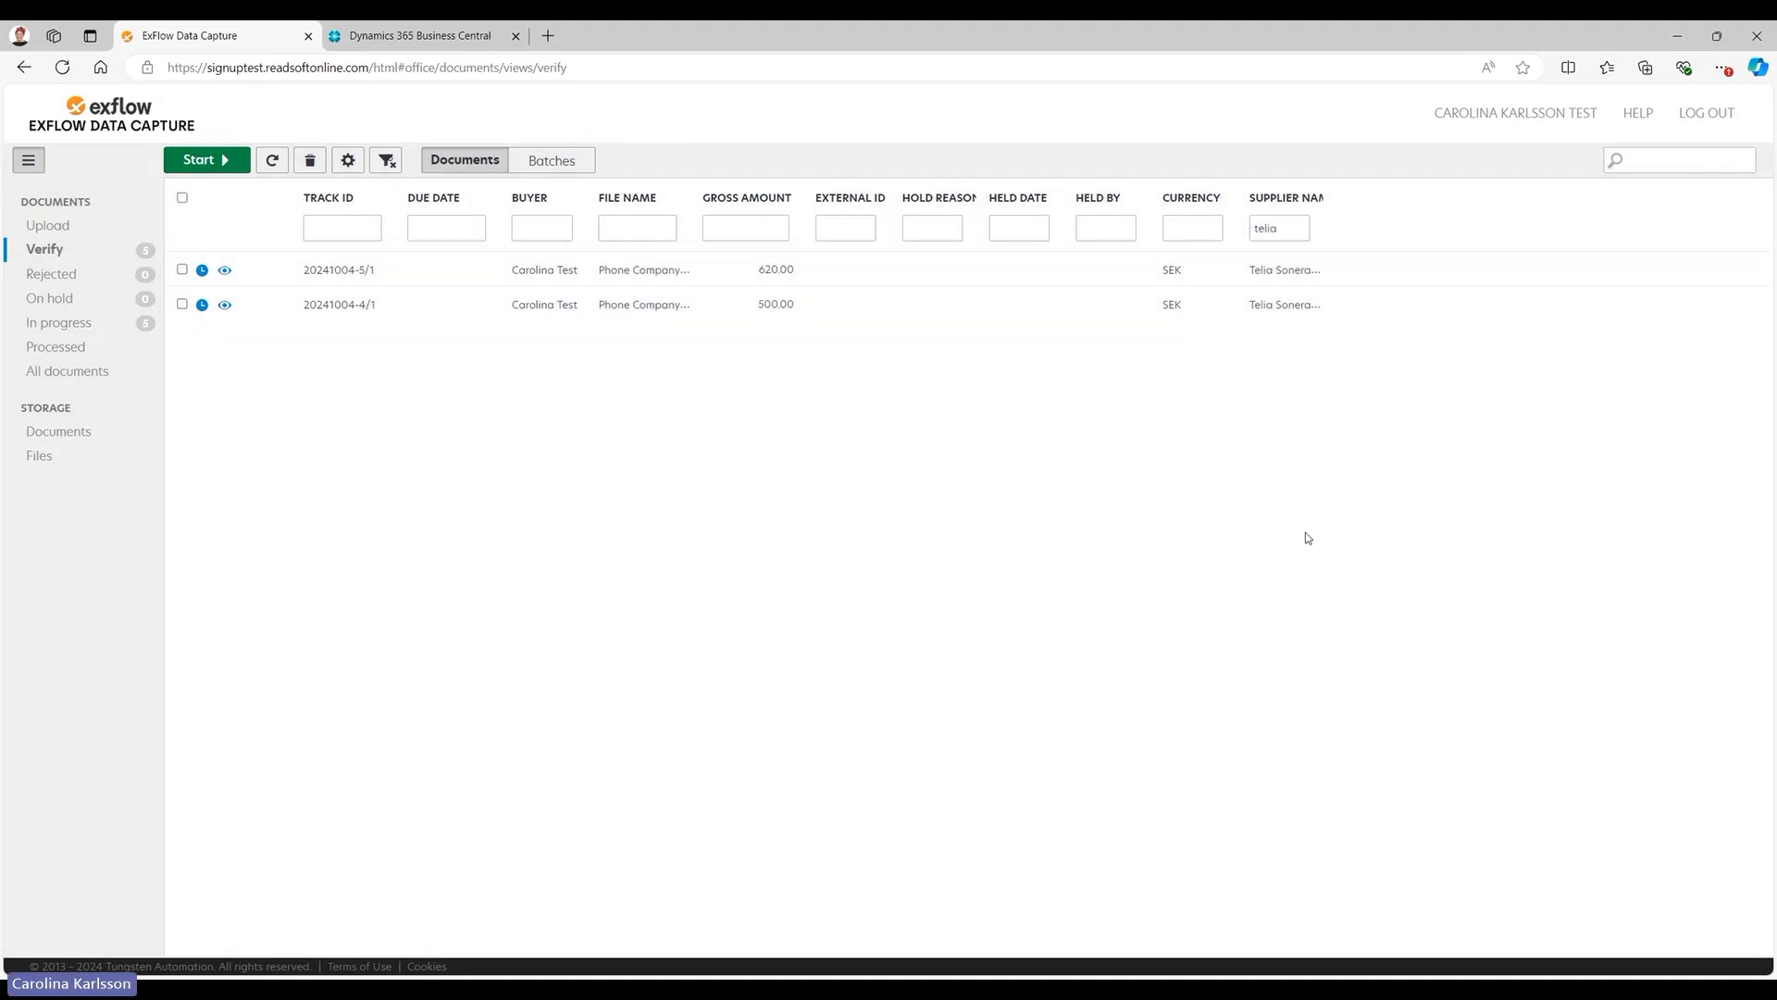
left_click(388, 163)
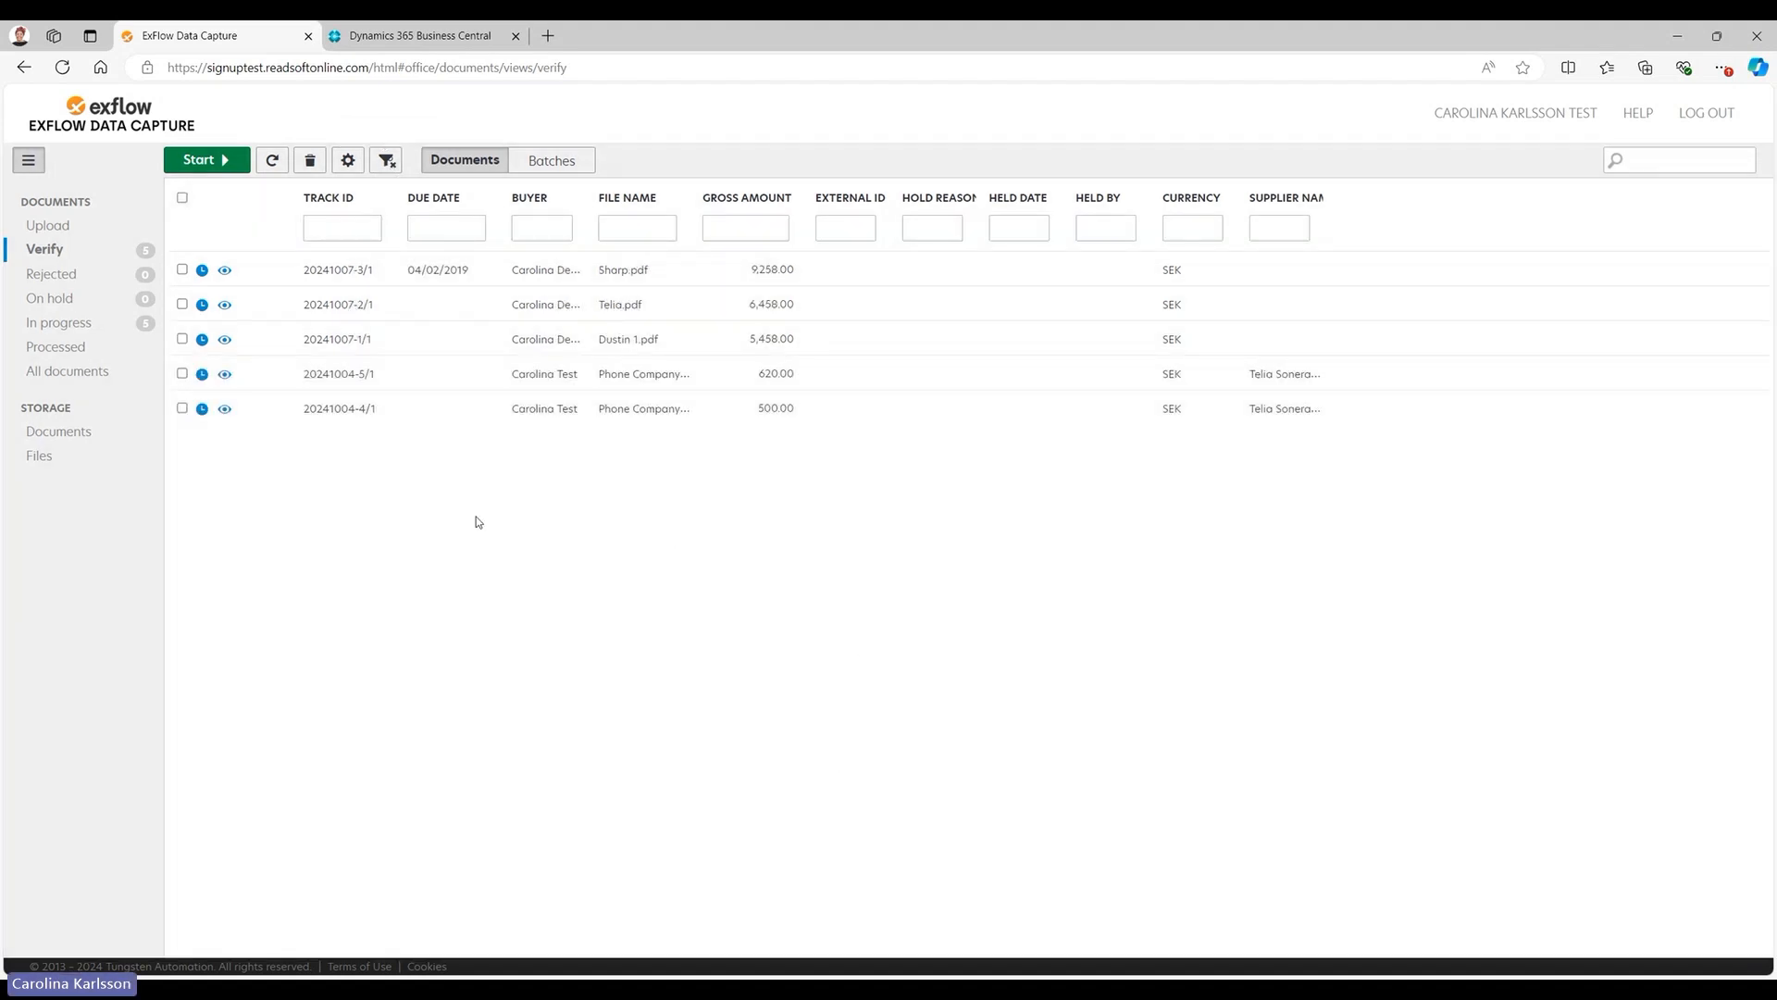
Open the Phone Company document with the 620.00 gross amount from the verification list.
double_click(445, 380)
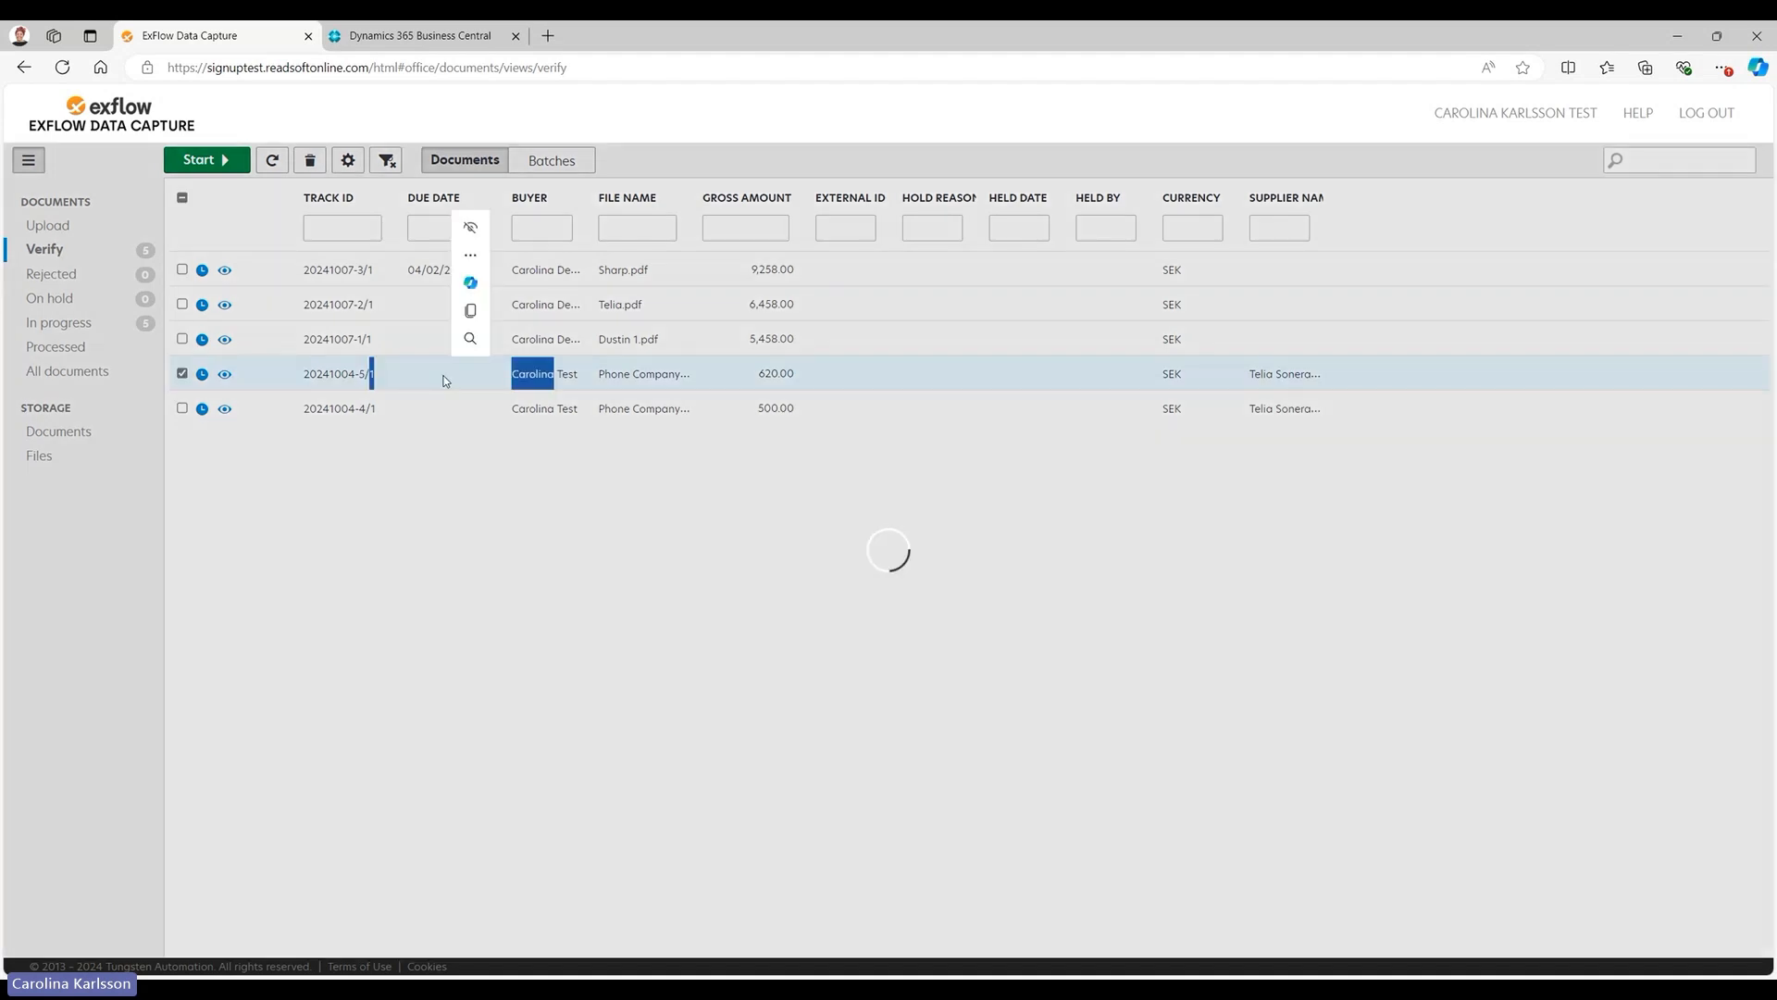
left_click(631, 547)
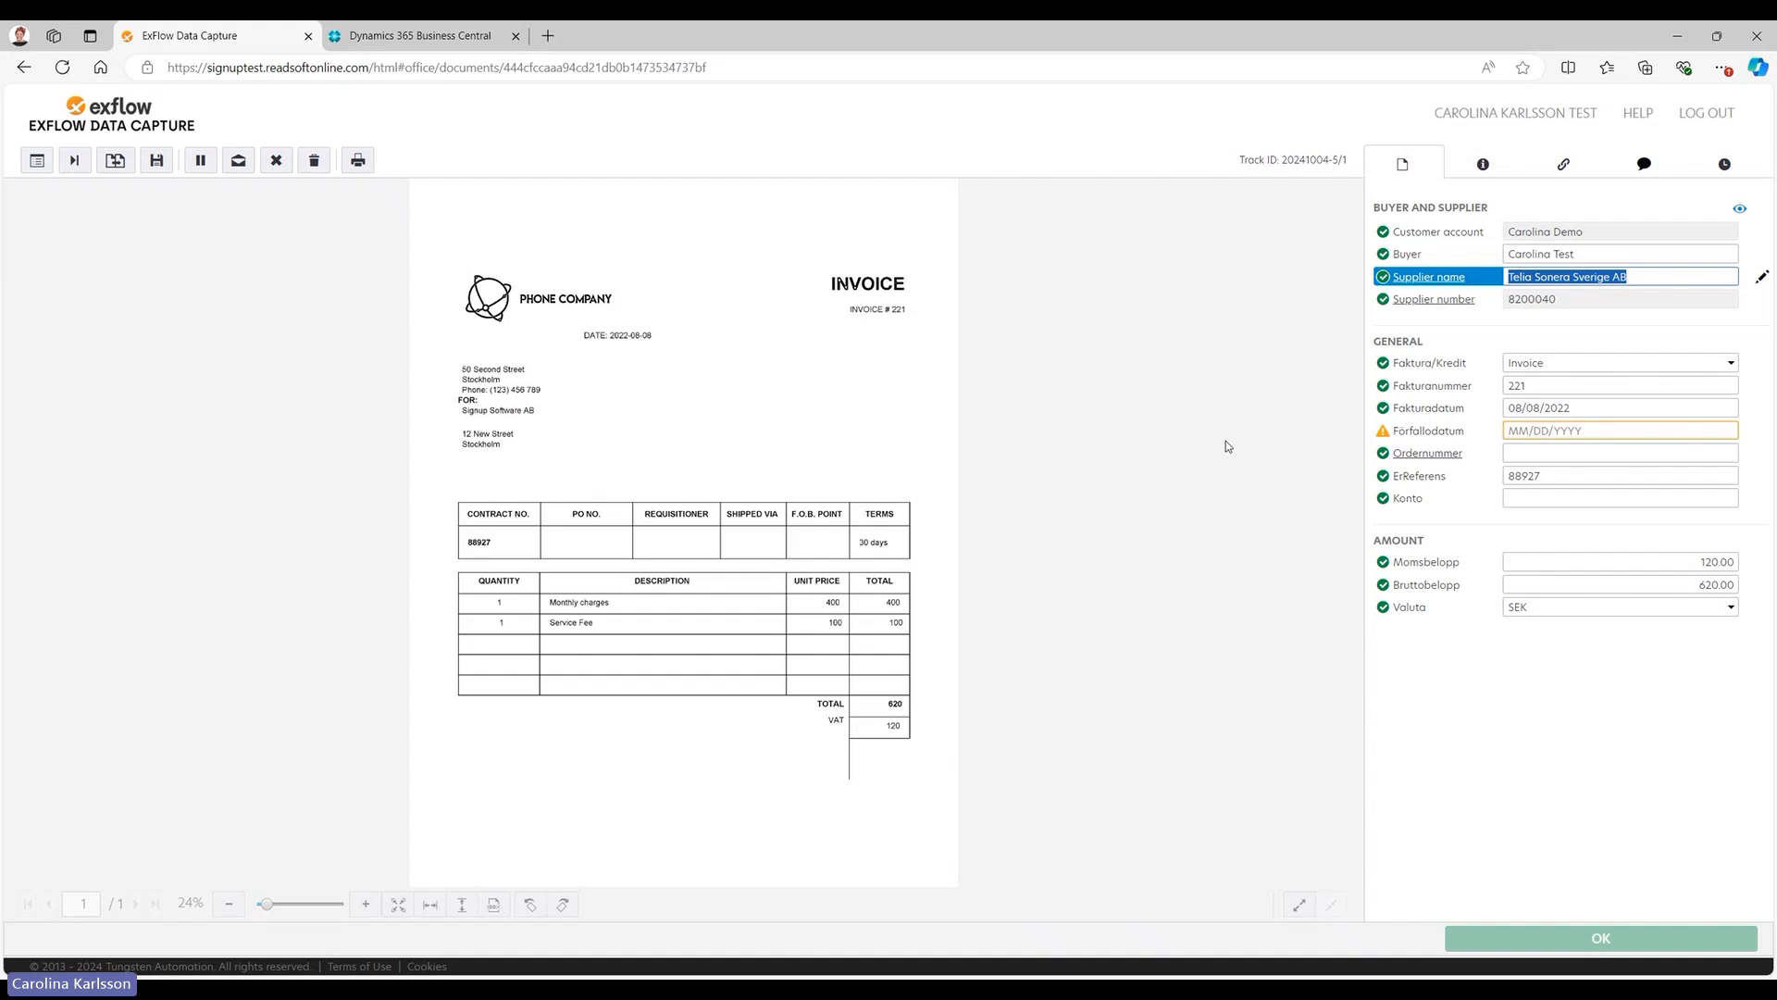
Try filling Förfallodatum from the invoice number and the 2022-08-08 date on the invoice image, and clear the field.
left_click(1590, 427)
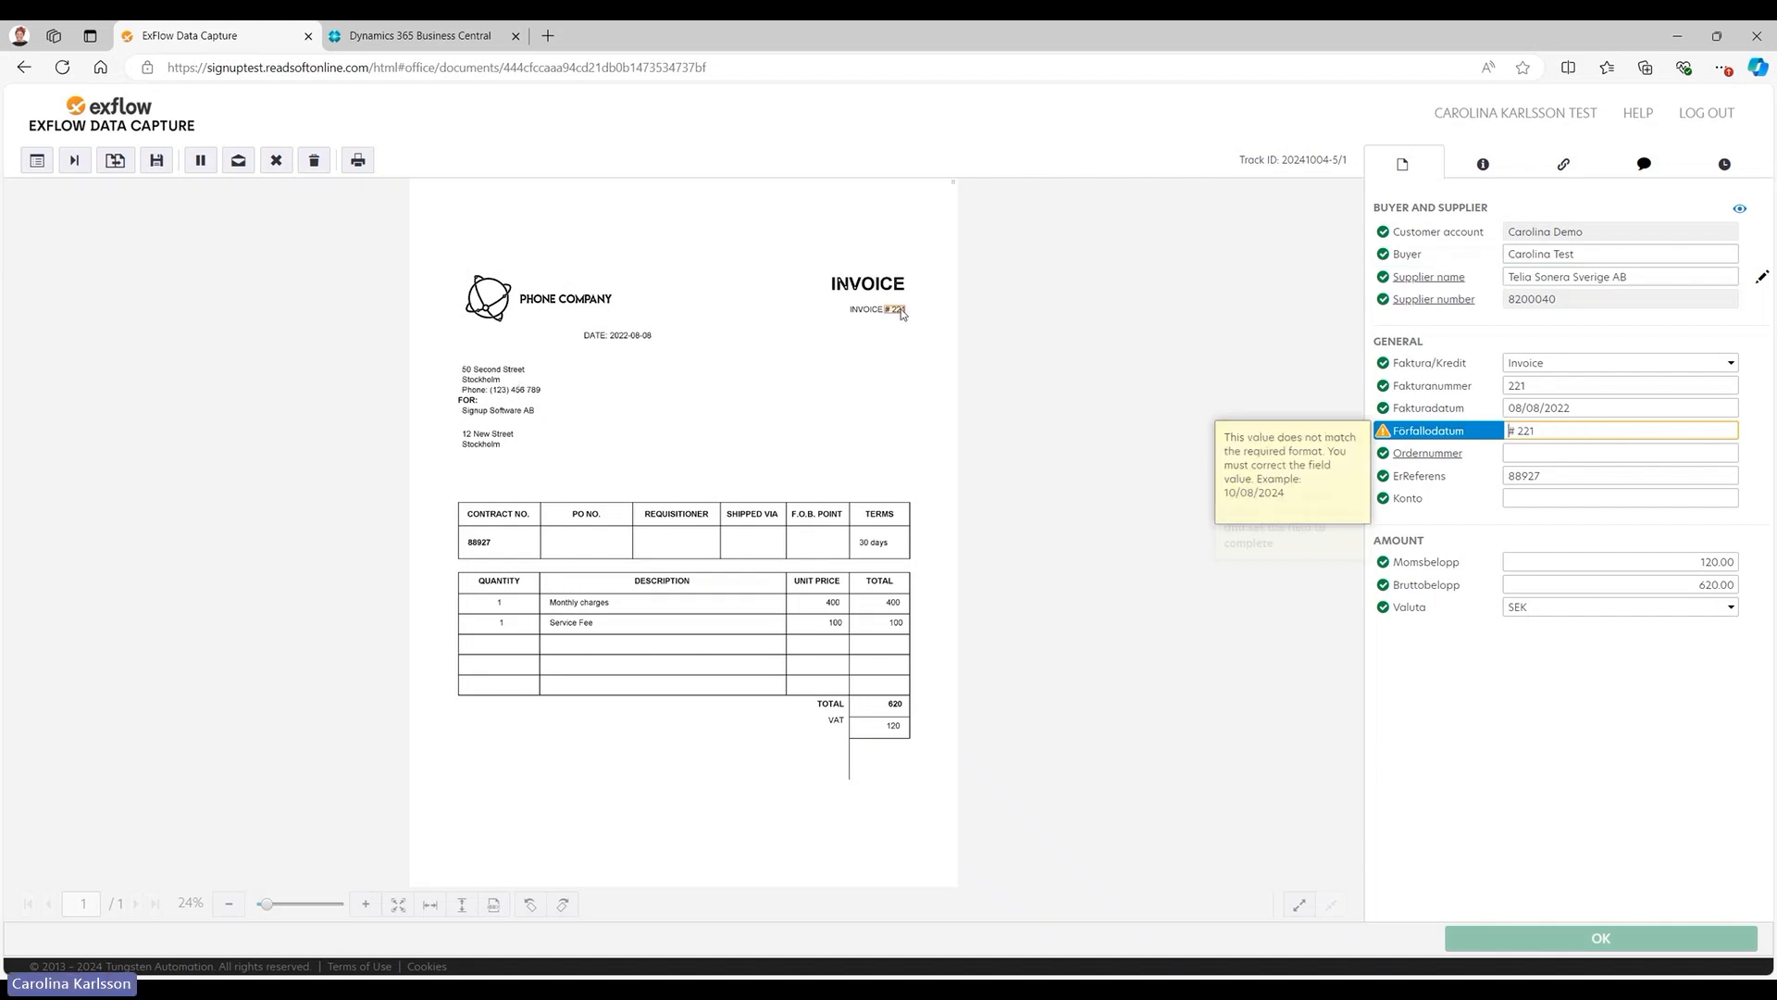
left_click(624, 338)
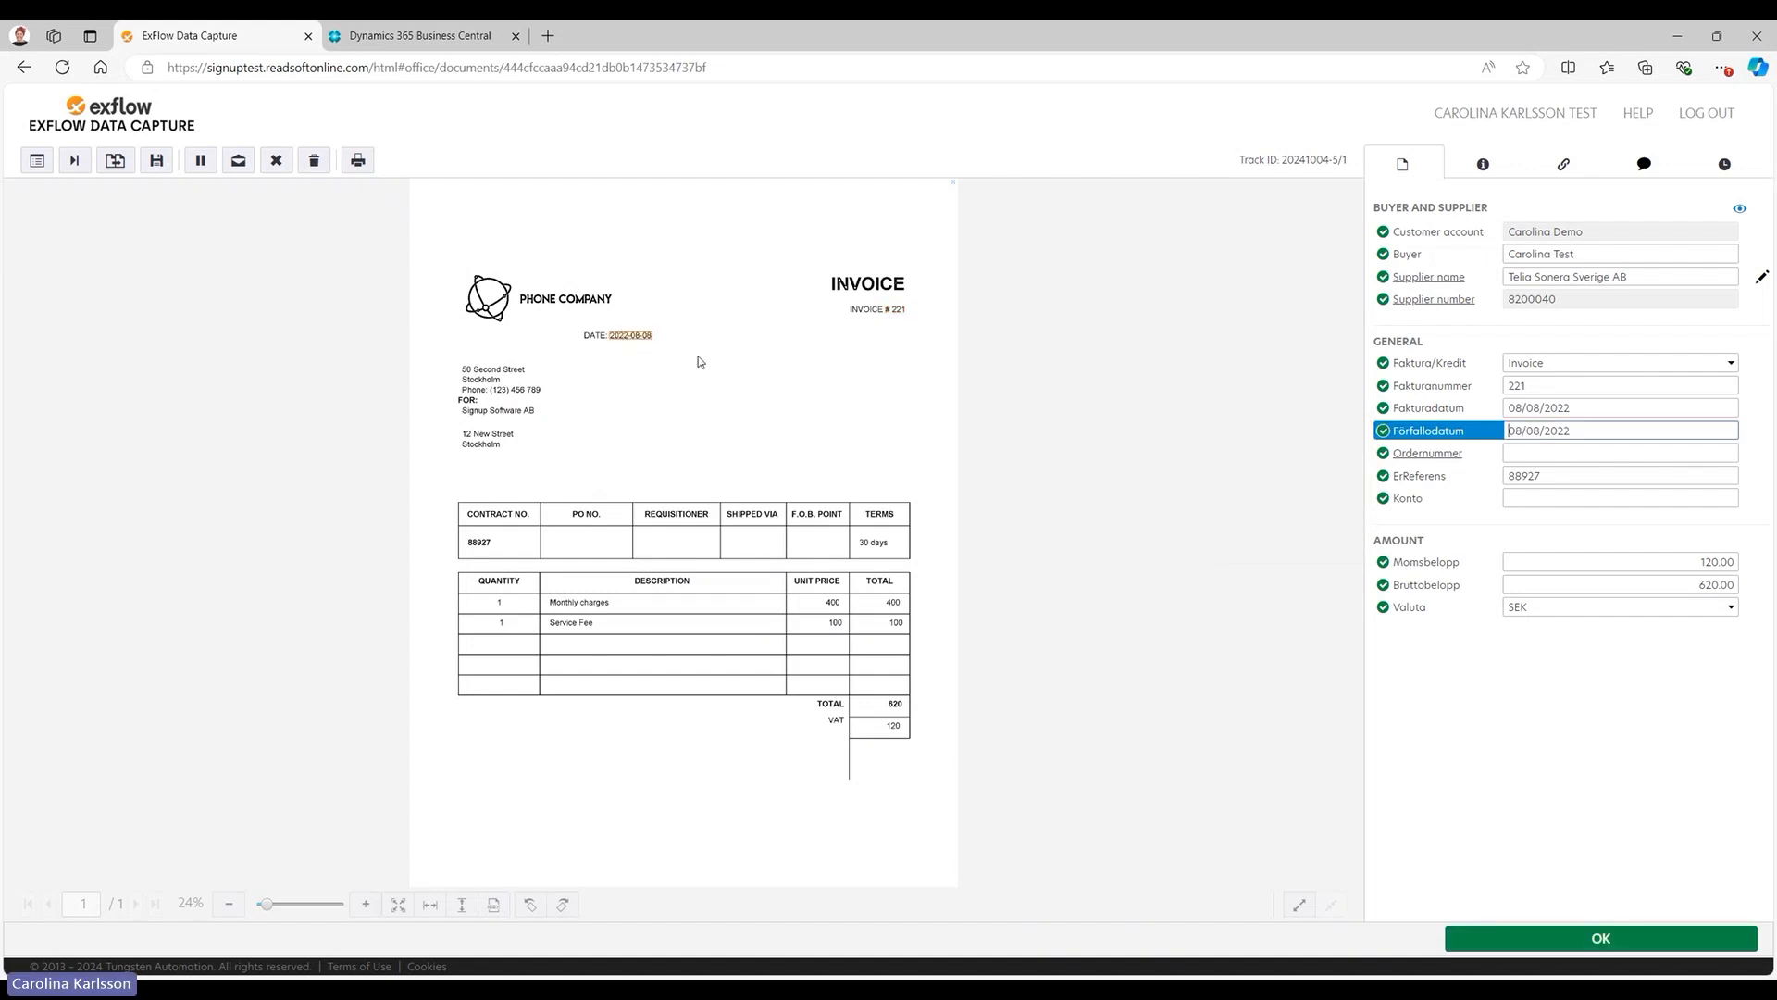
left_click_drag(831, 295, 936, 341)
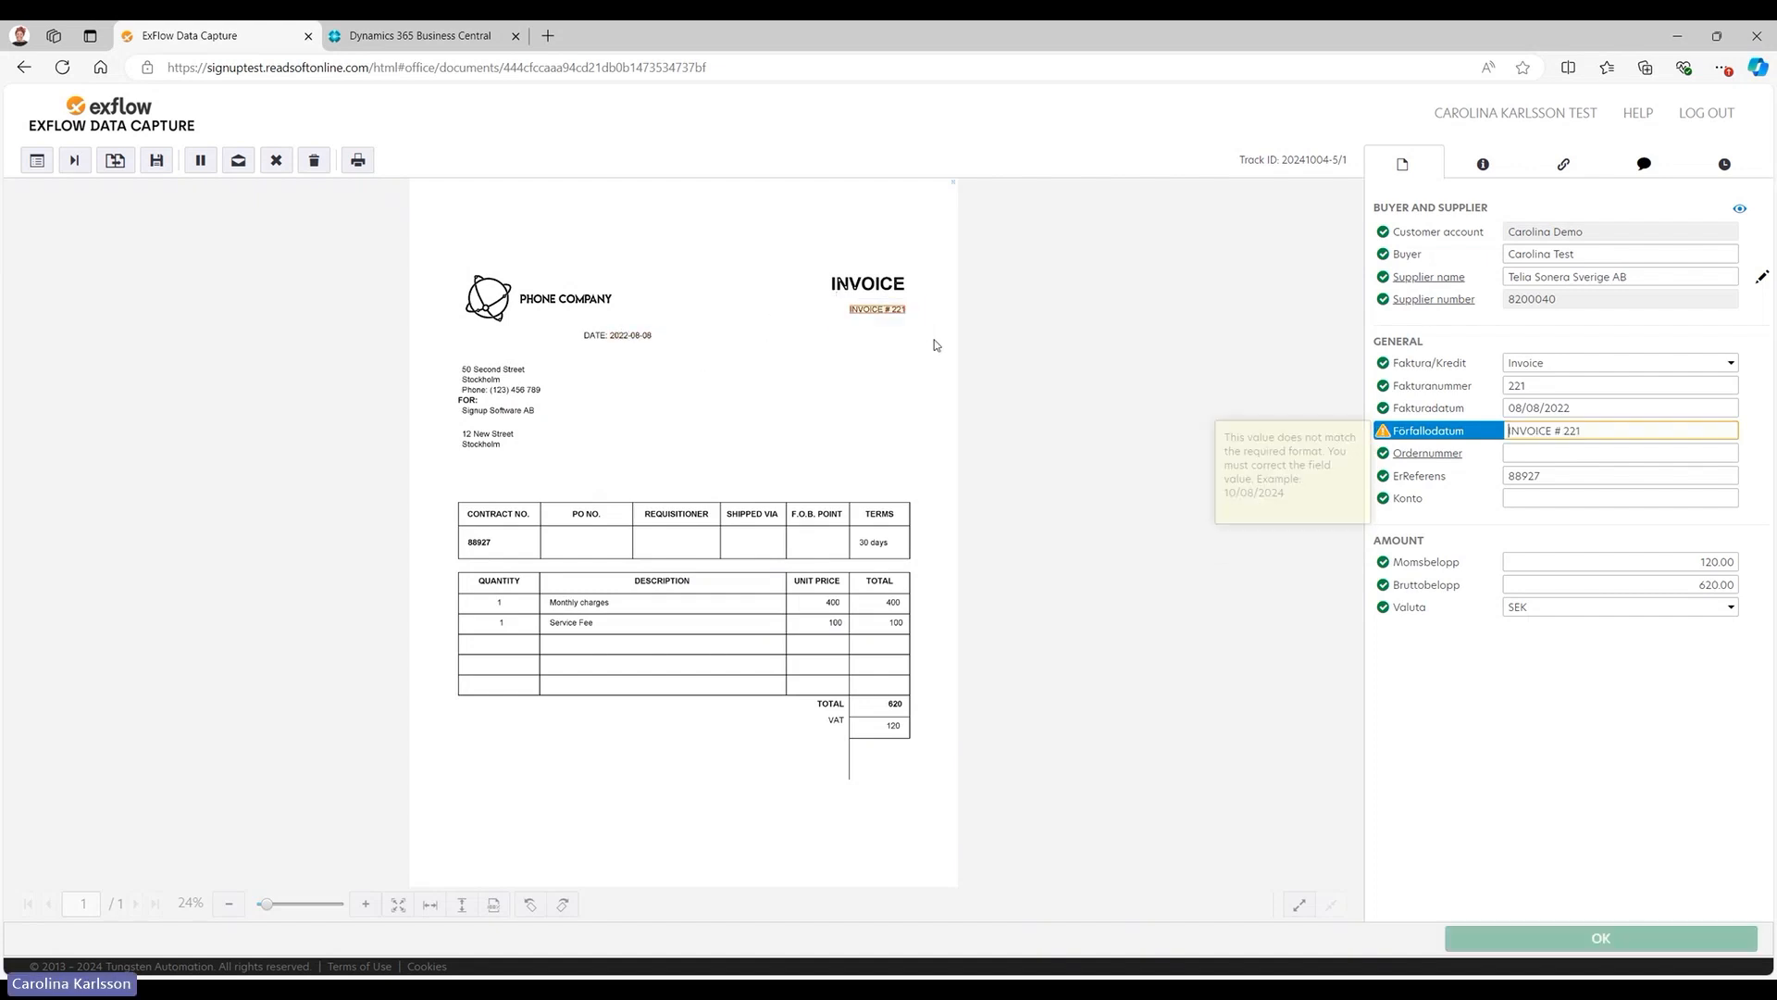
left_click_drag(555, 314, 713, 362)
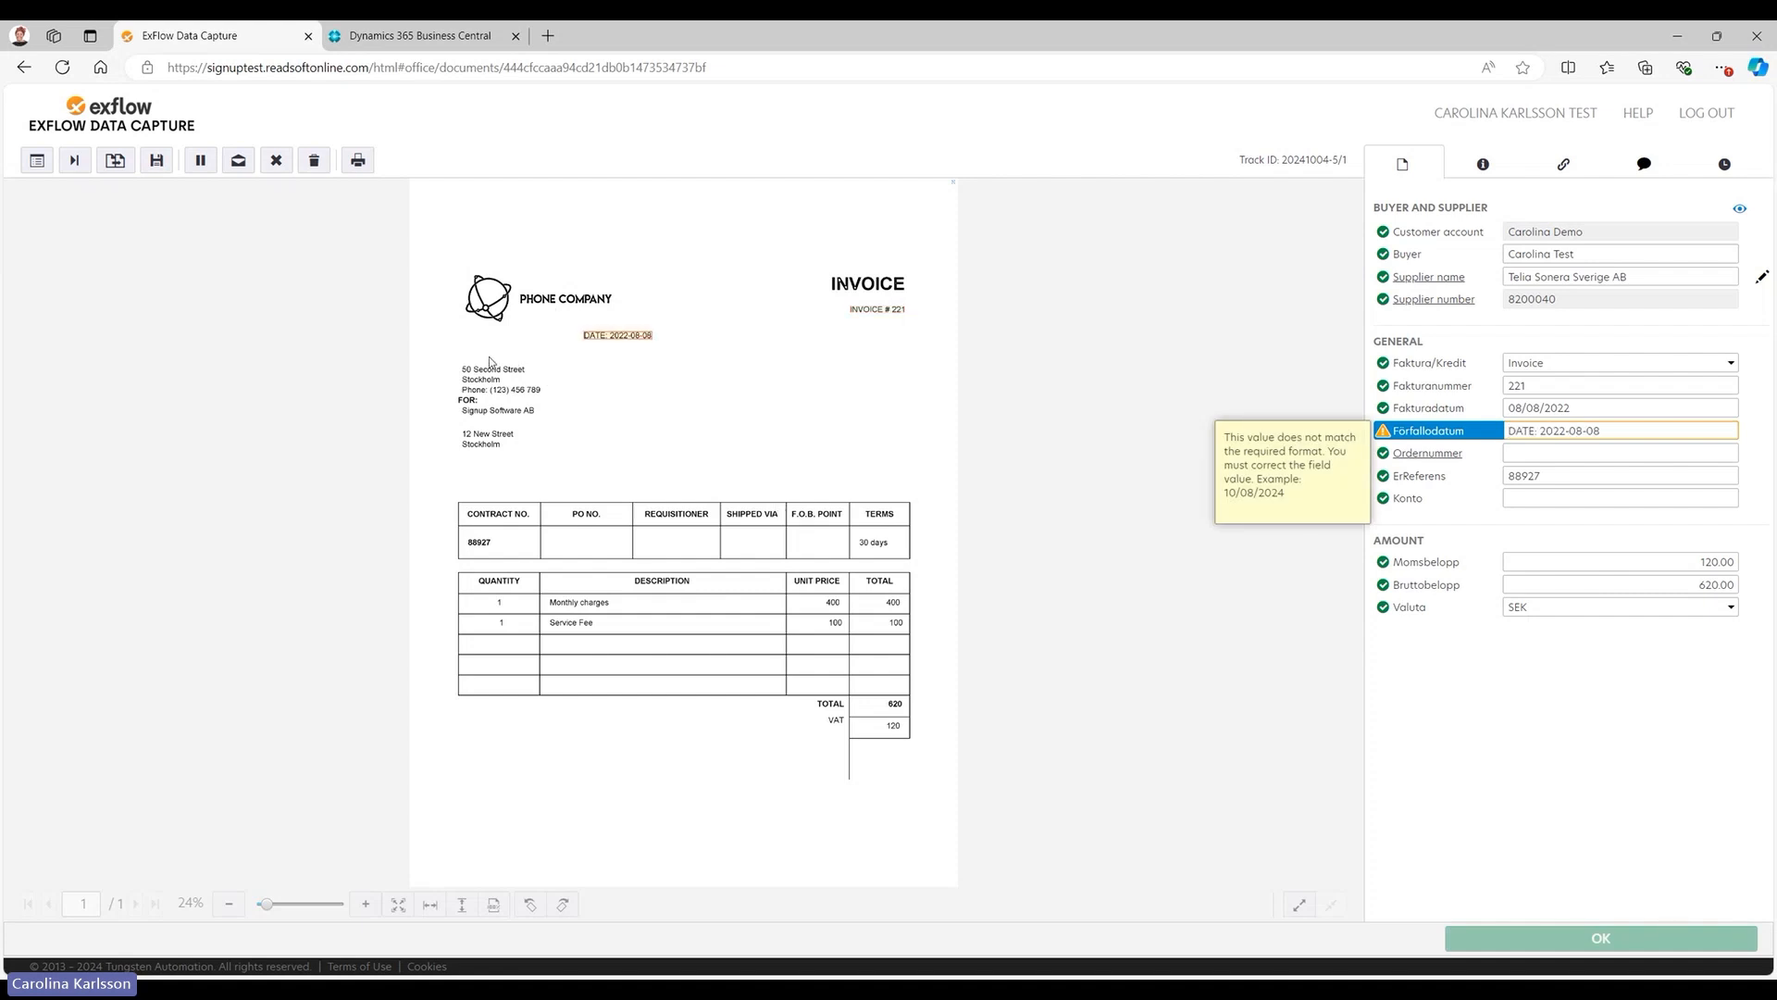
left_click_drag(492, 356, 530, 375)
double_click(1519, 434)
key("BackSpace")
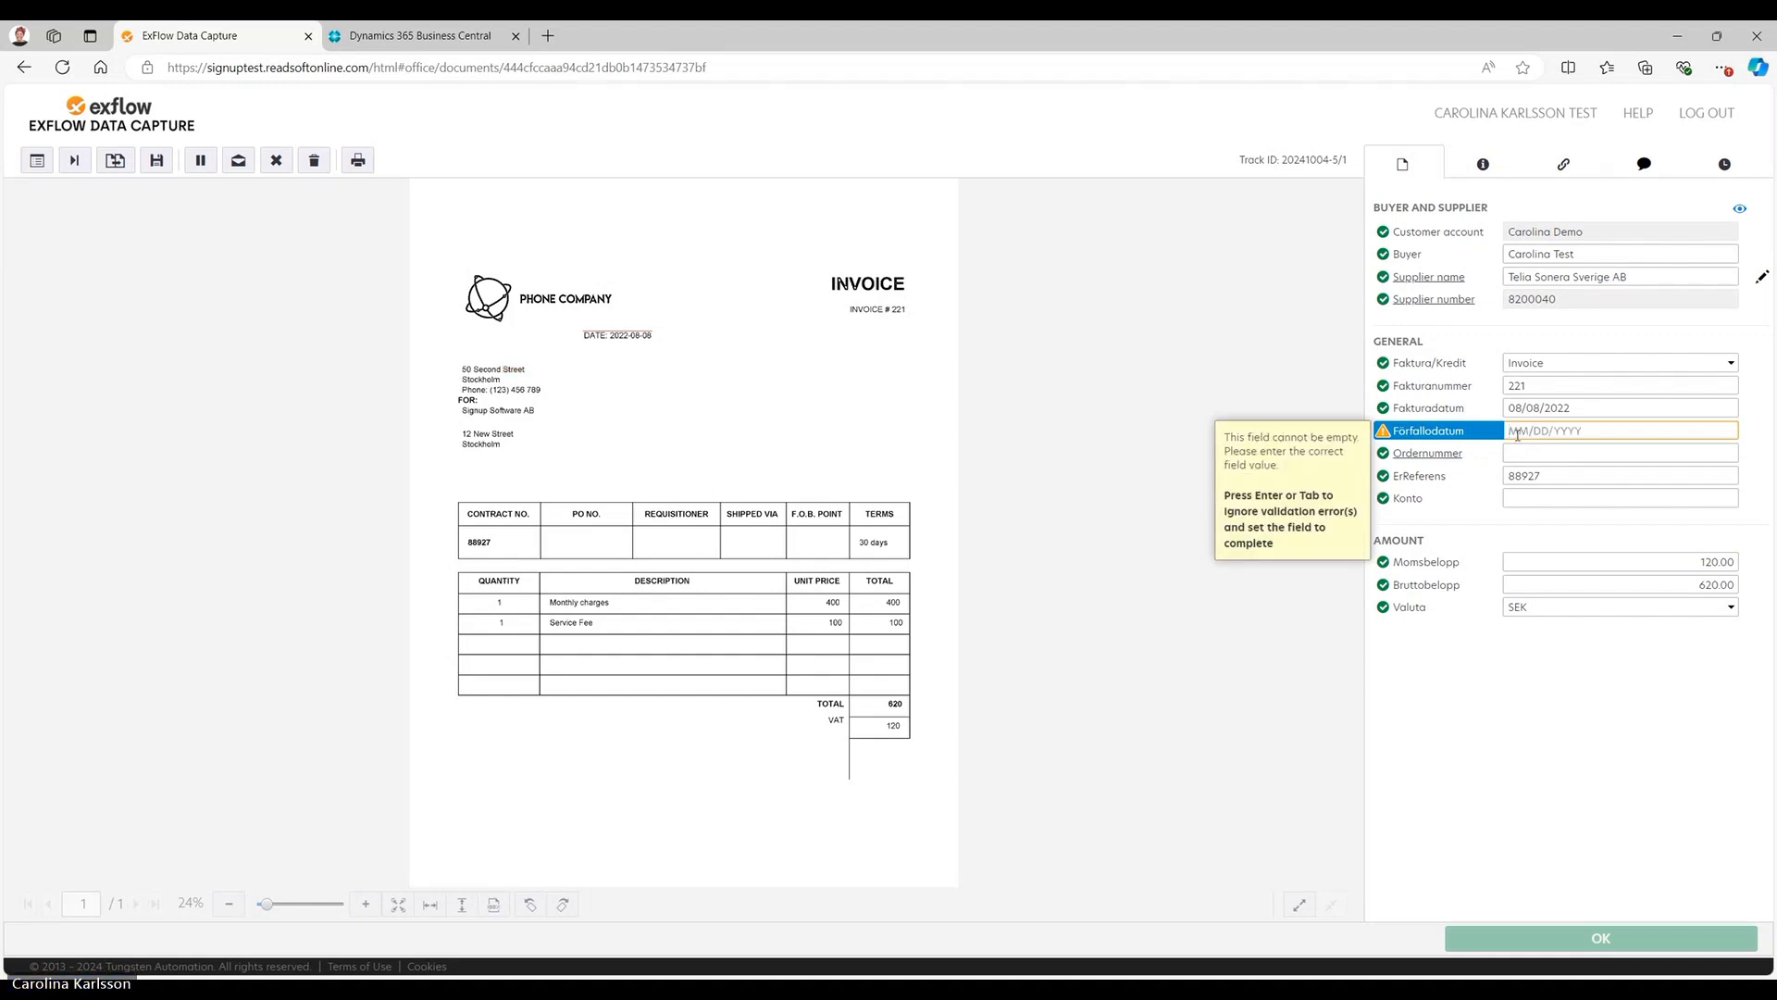
left_click(1566, 450)
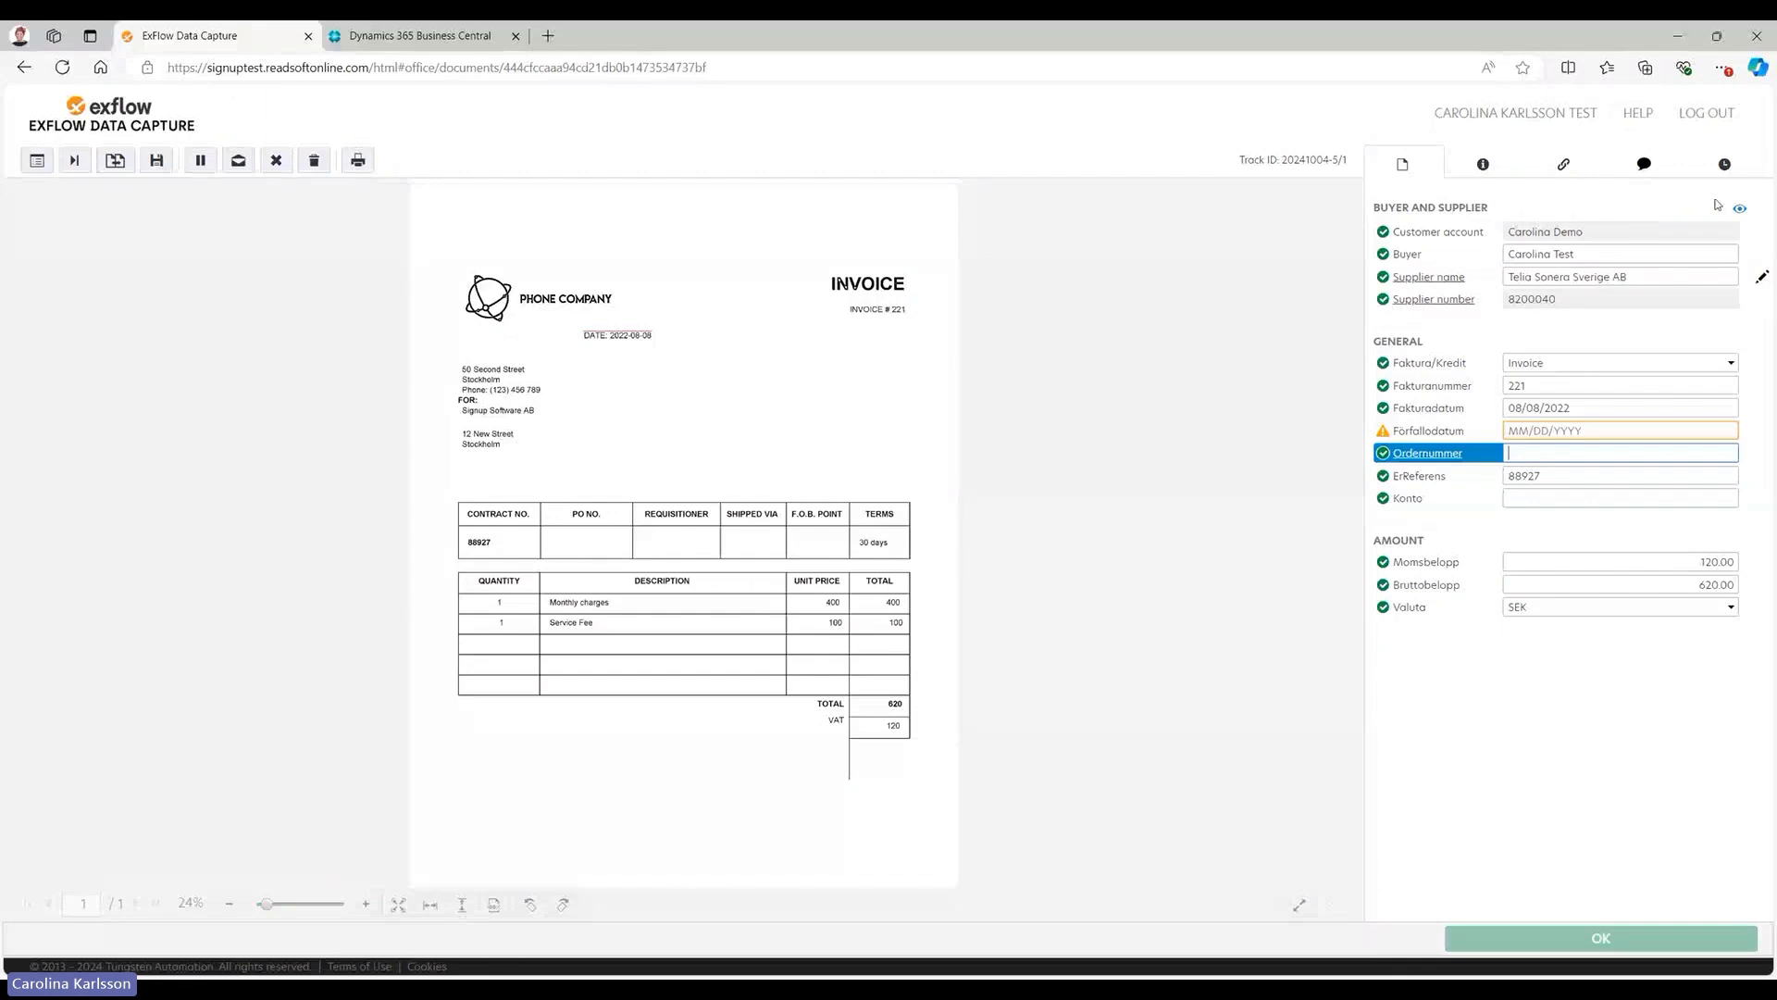
Hide the Ordernummer field on documents from Telia Sonera Sverige AB and leave the field visibility mode.
left_click(1740, 213)
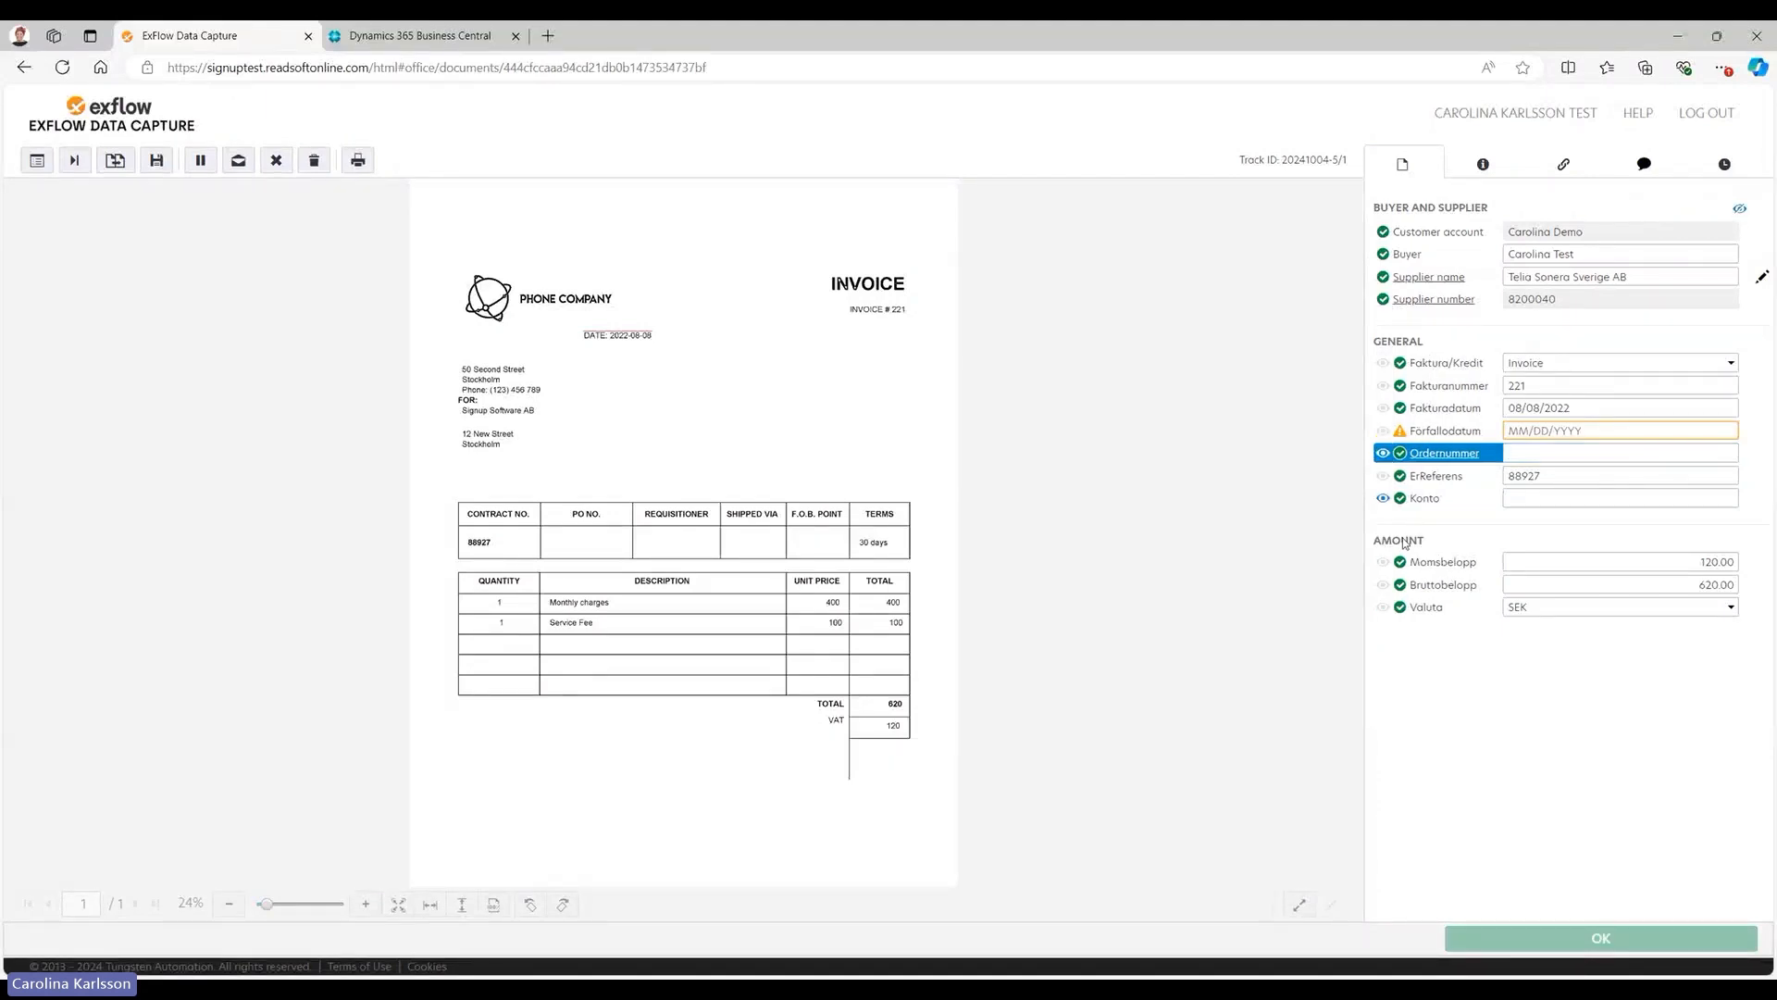
left_click(1446, 503)
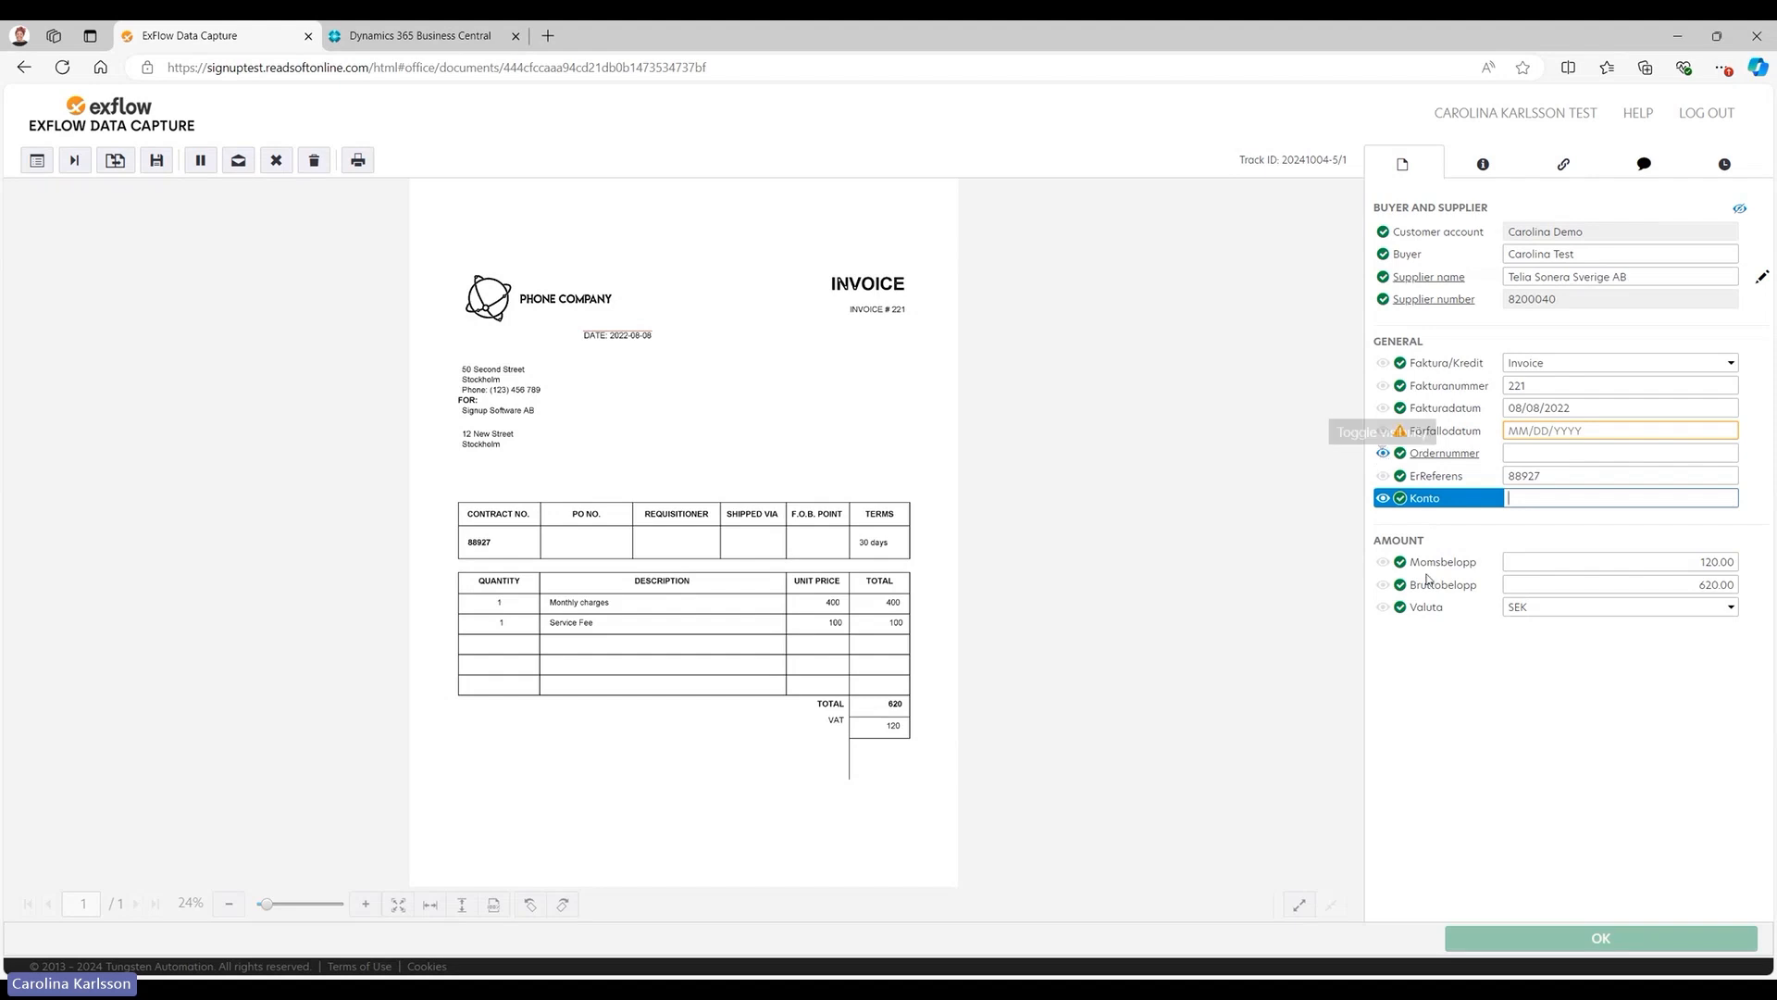
left_click(1382, 455)
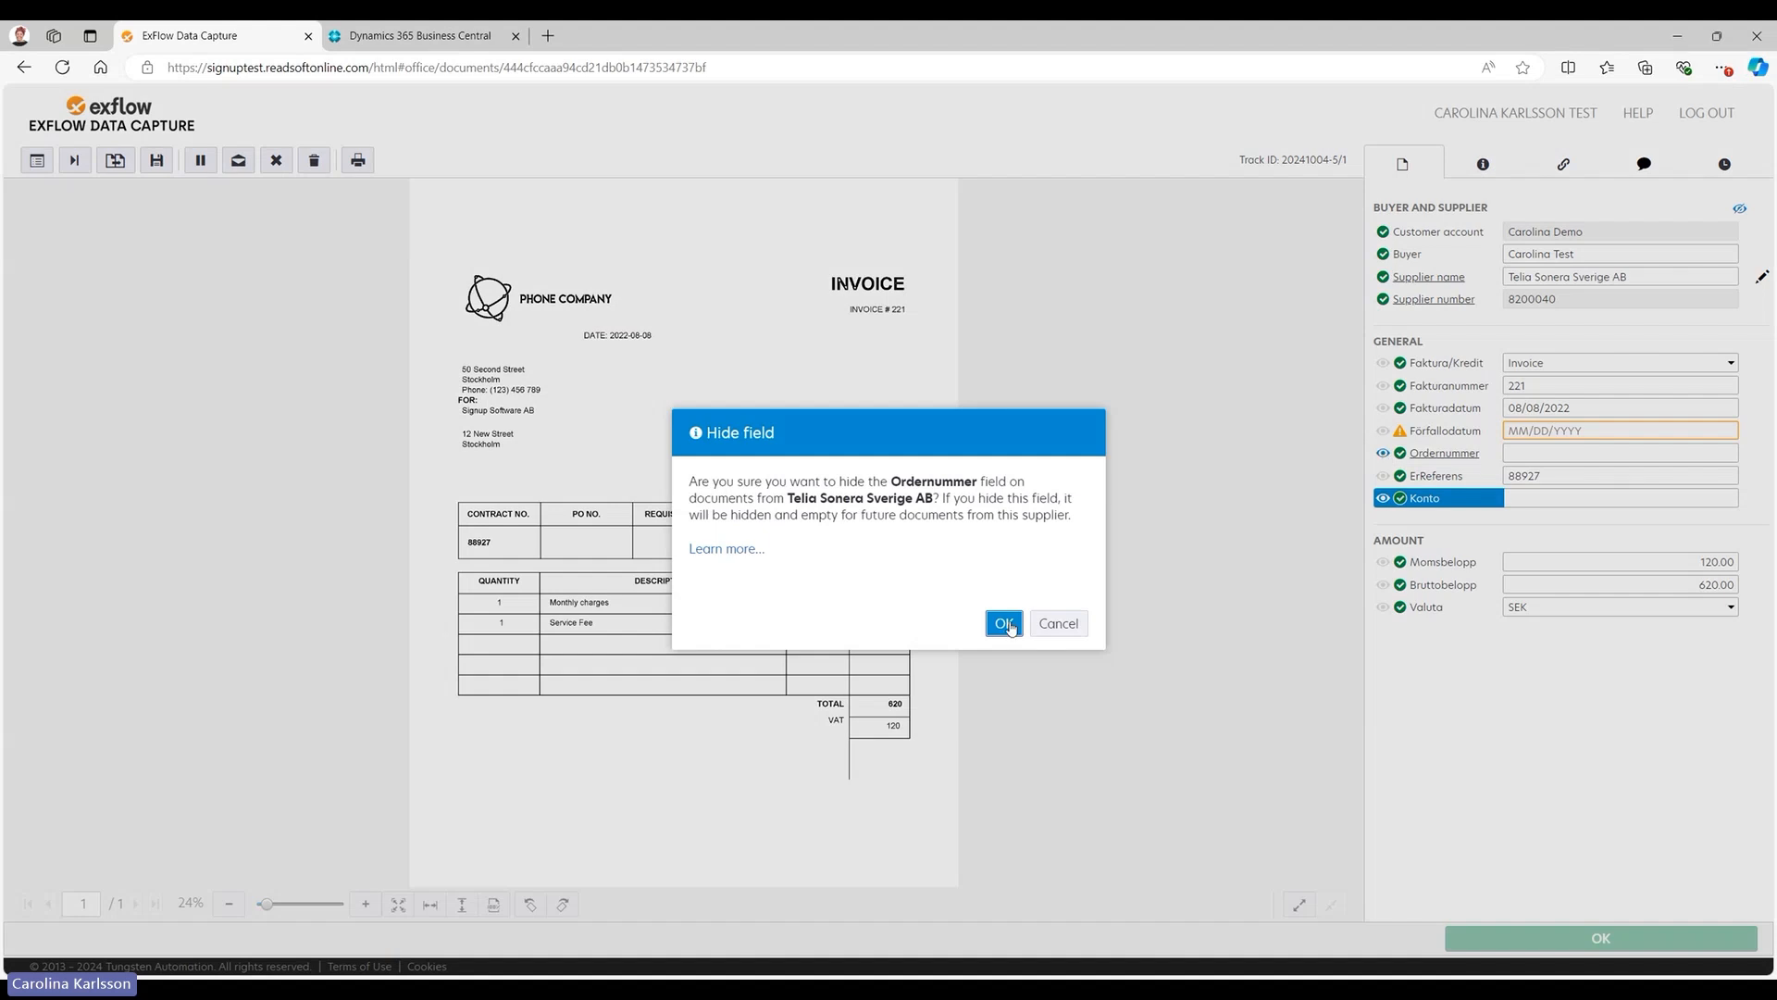
left_click(1004, 624)
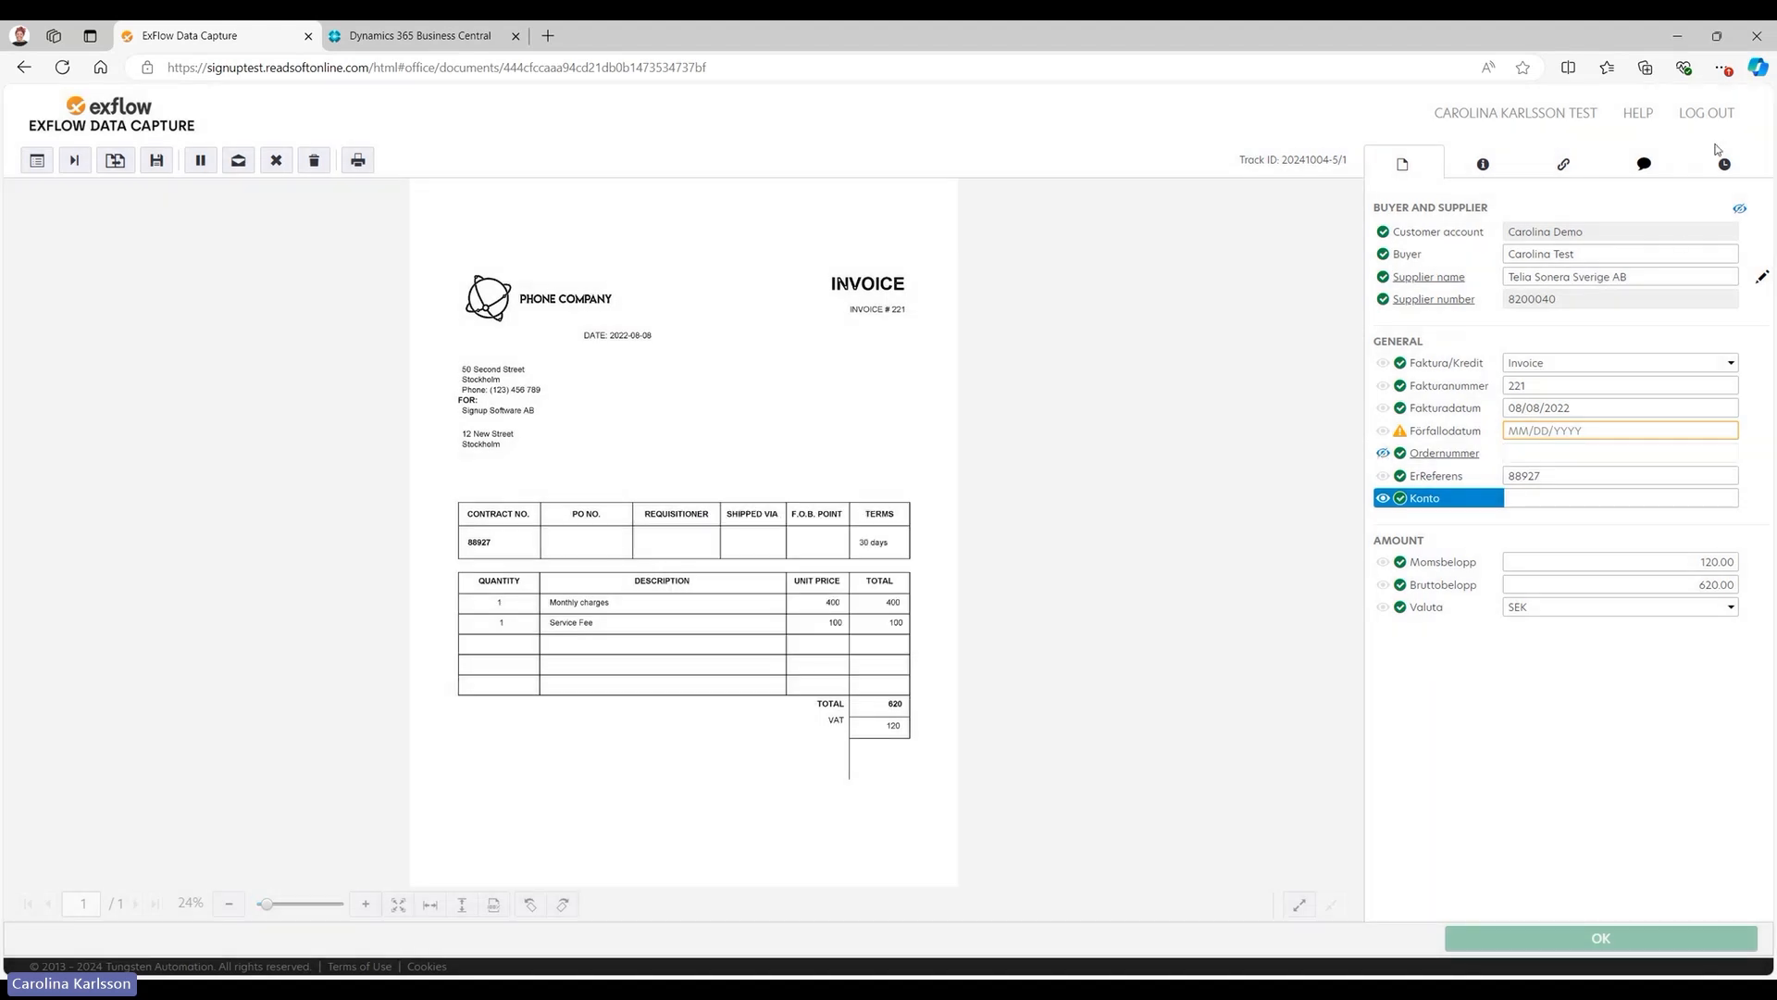
left_click(1741, 211)
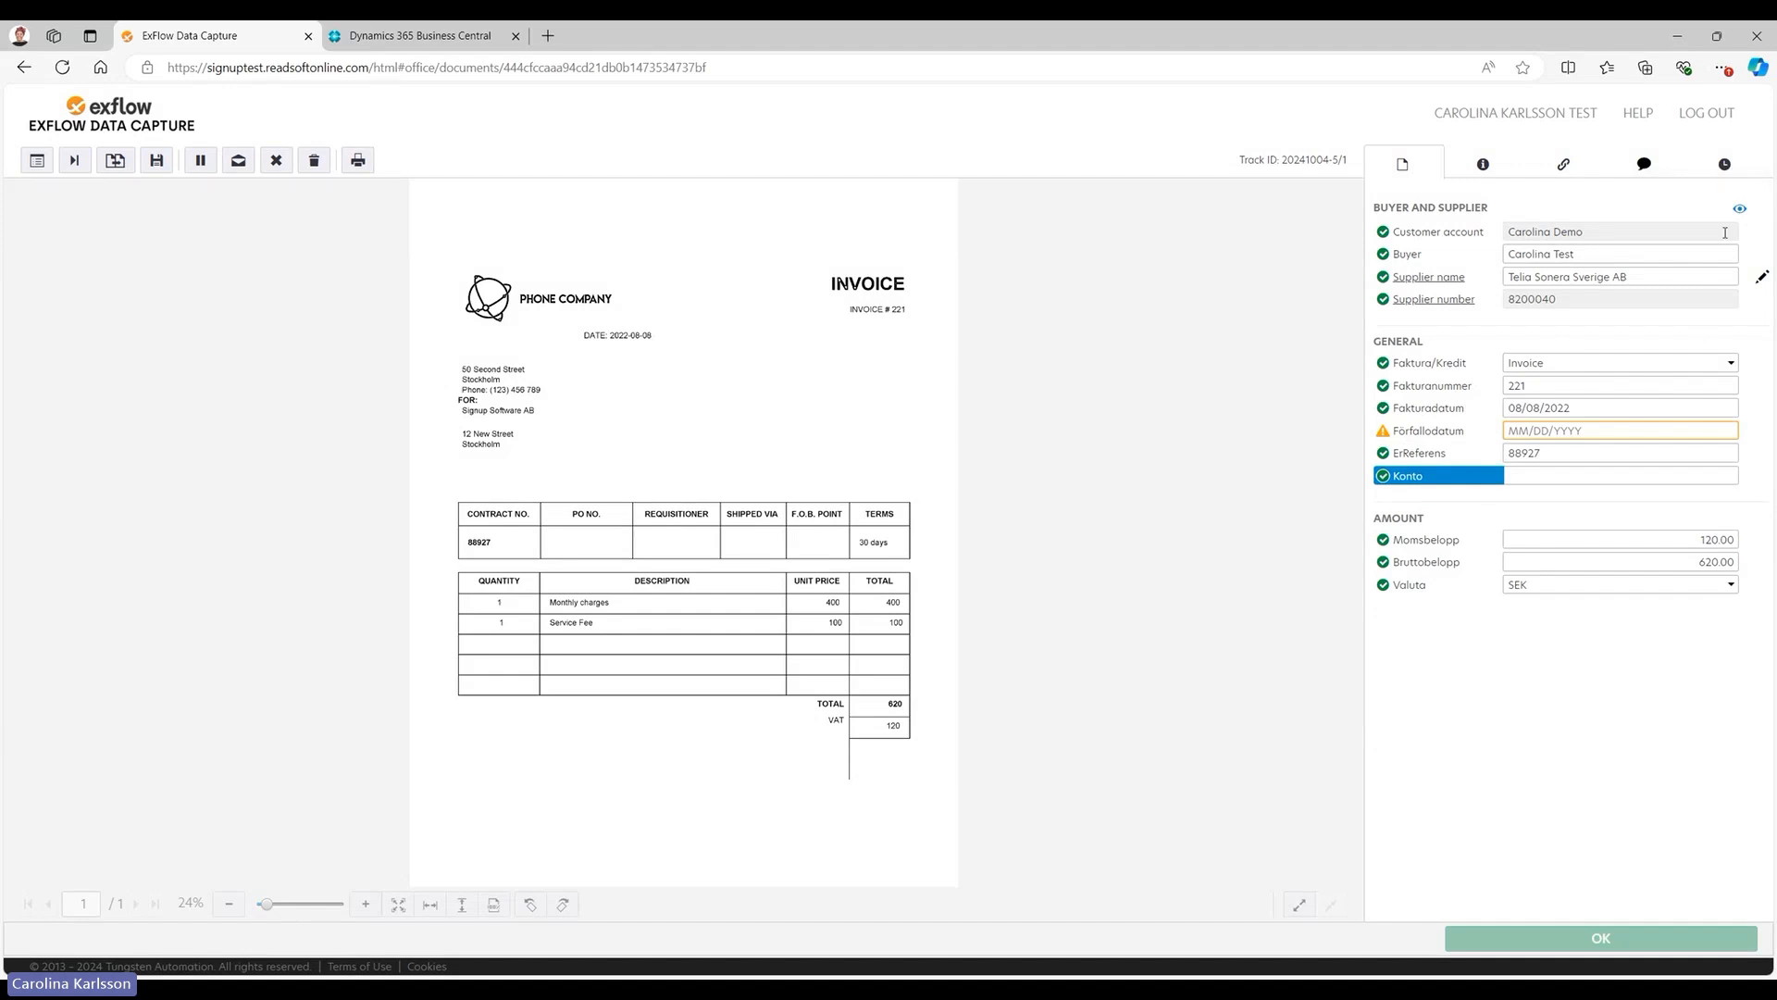
Make the hidden Ordernummer field visible again for this supplier.
left_click(1741, 209)
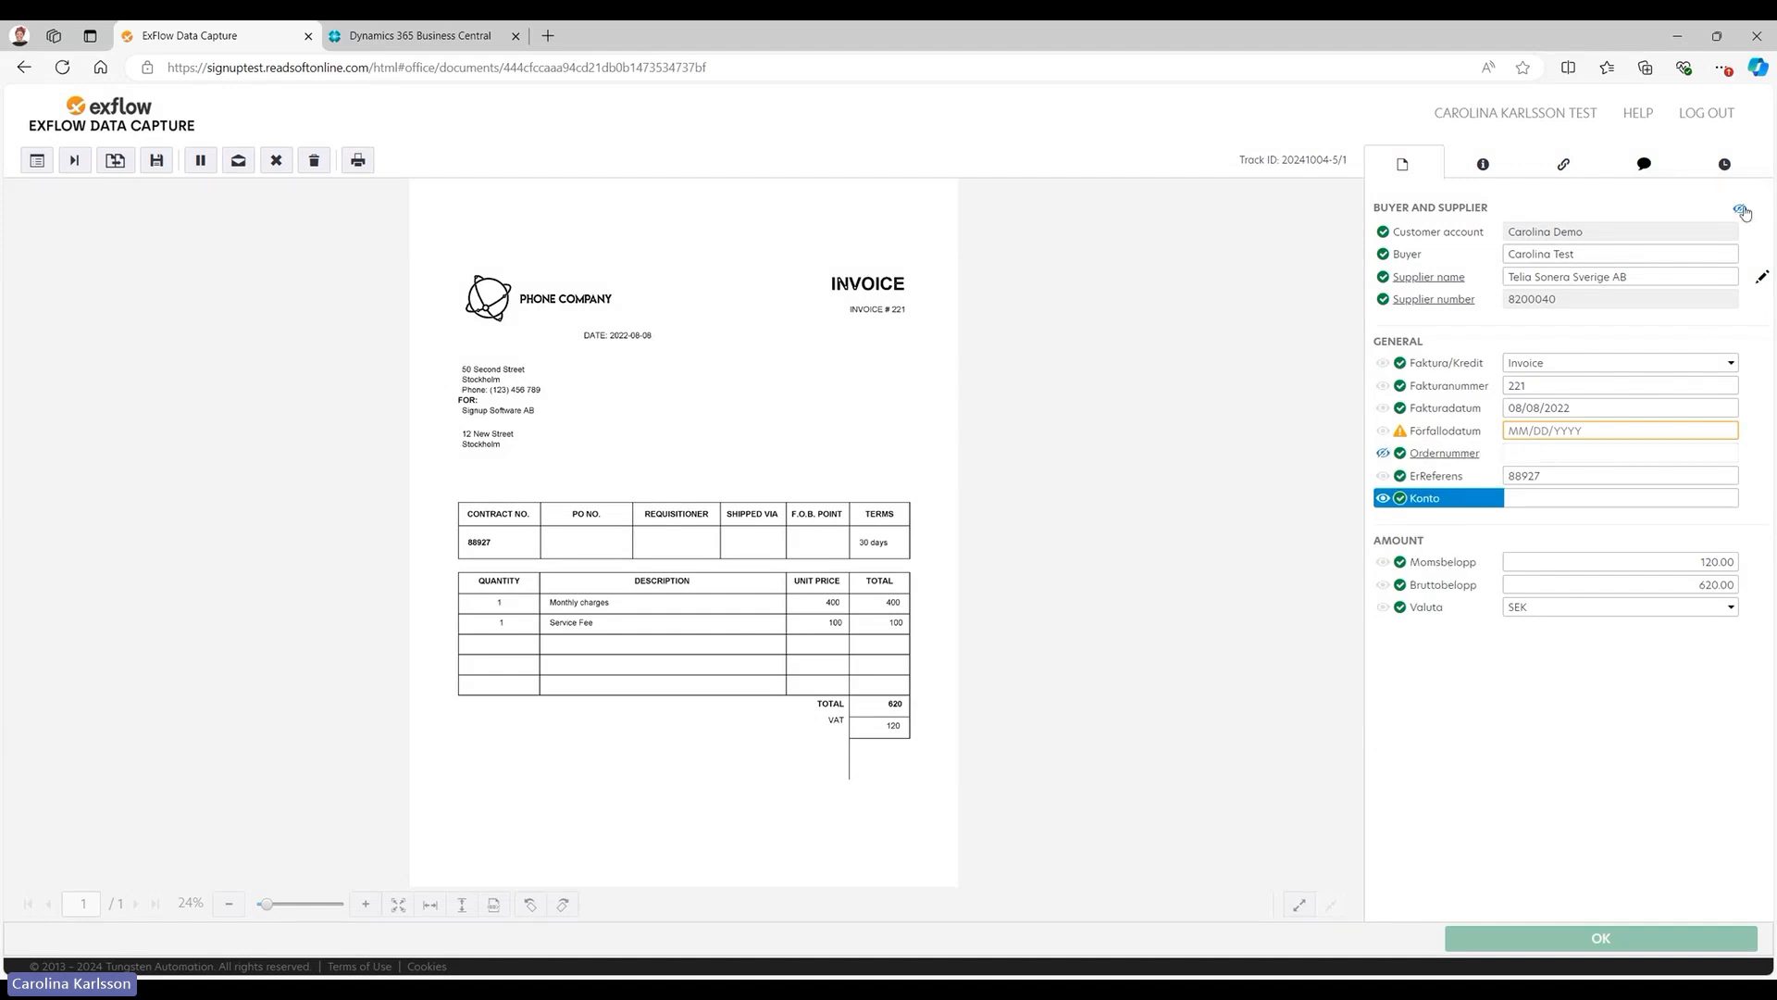
left_click(1383, 452)
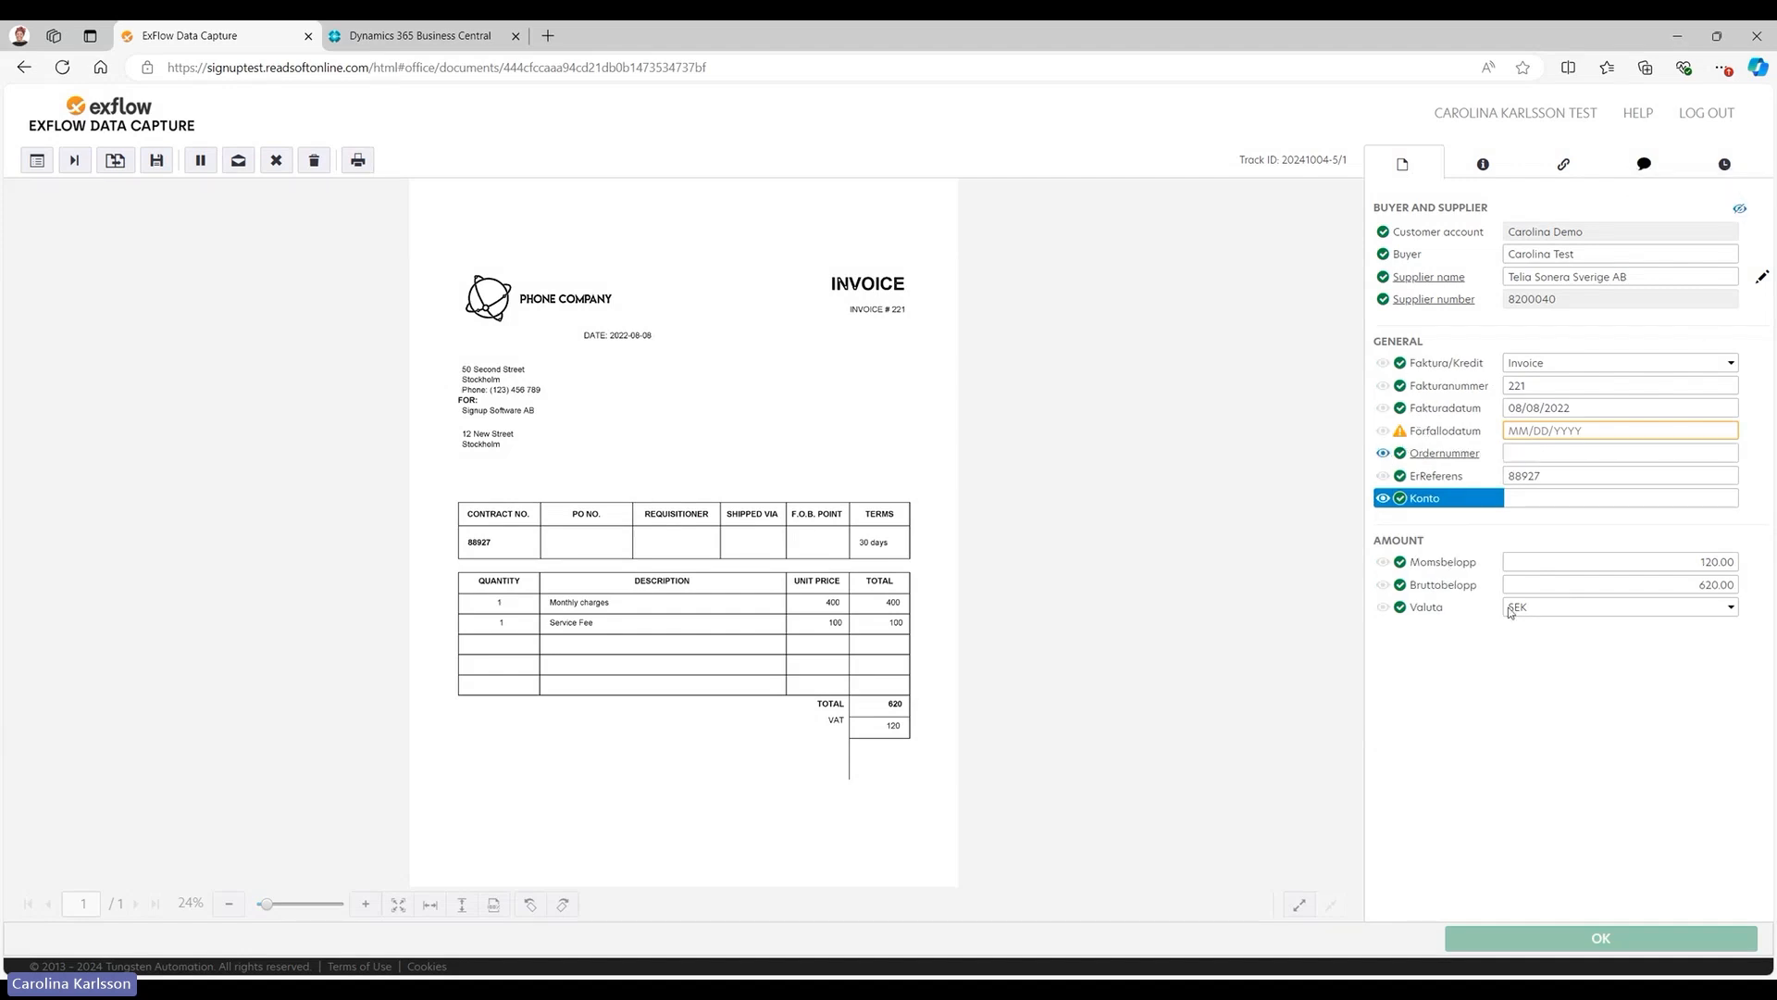
left_click(1741, 209)
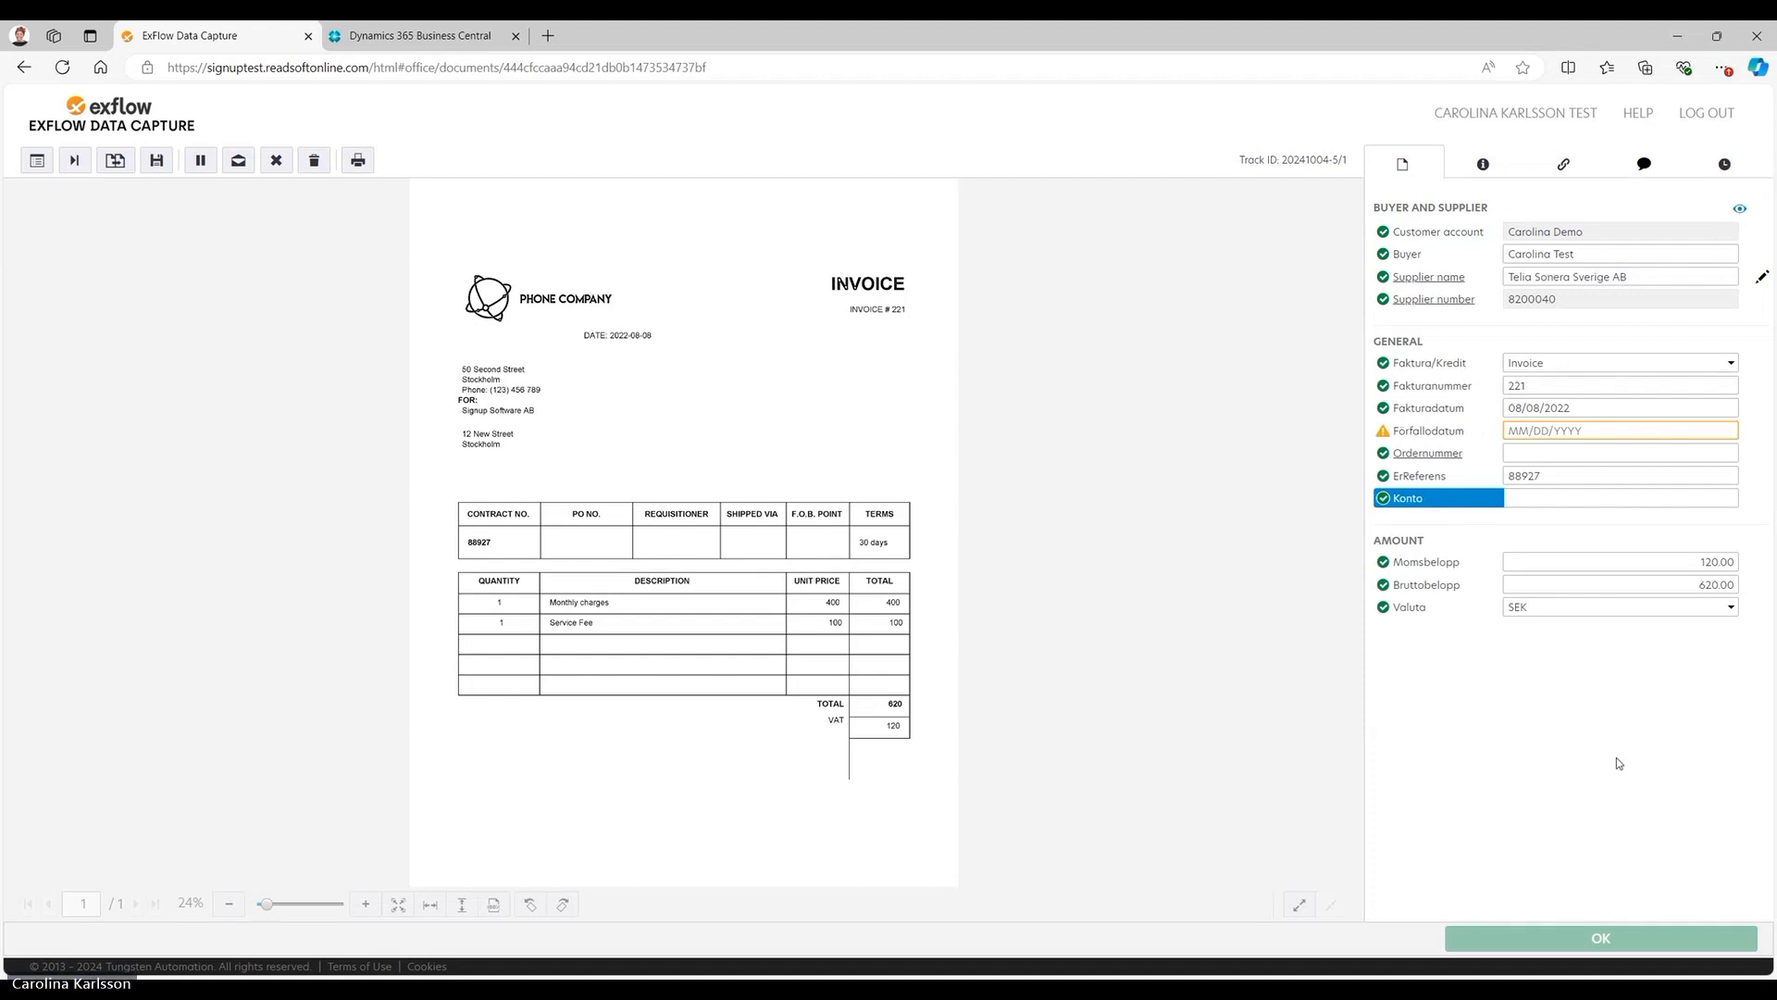
Open the edit form of the supplier Telia Sonera Sverige AB to review its settings, and close it without saving.
left_click(1759, 276)
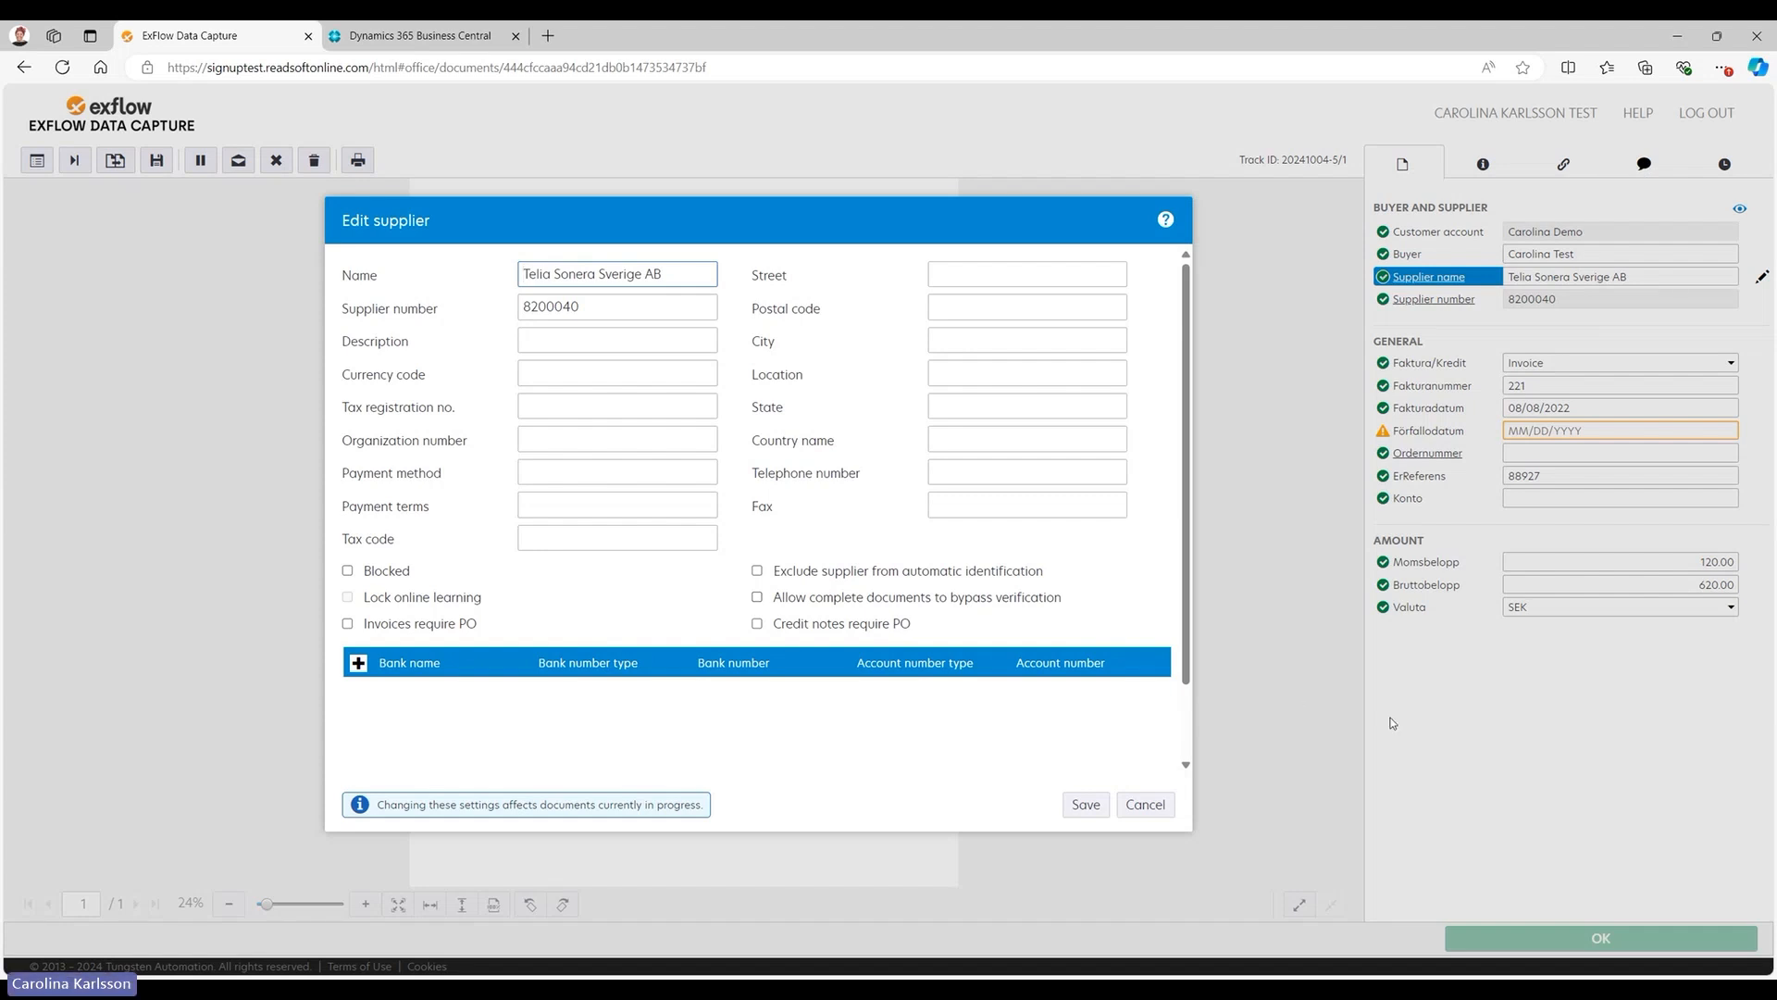
left_click(1432, 718)
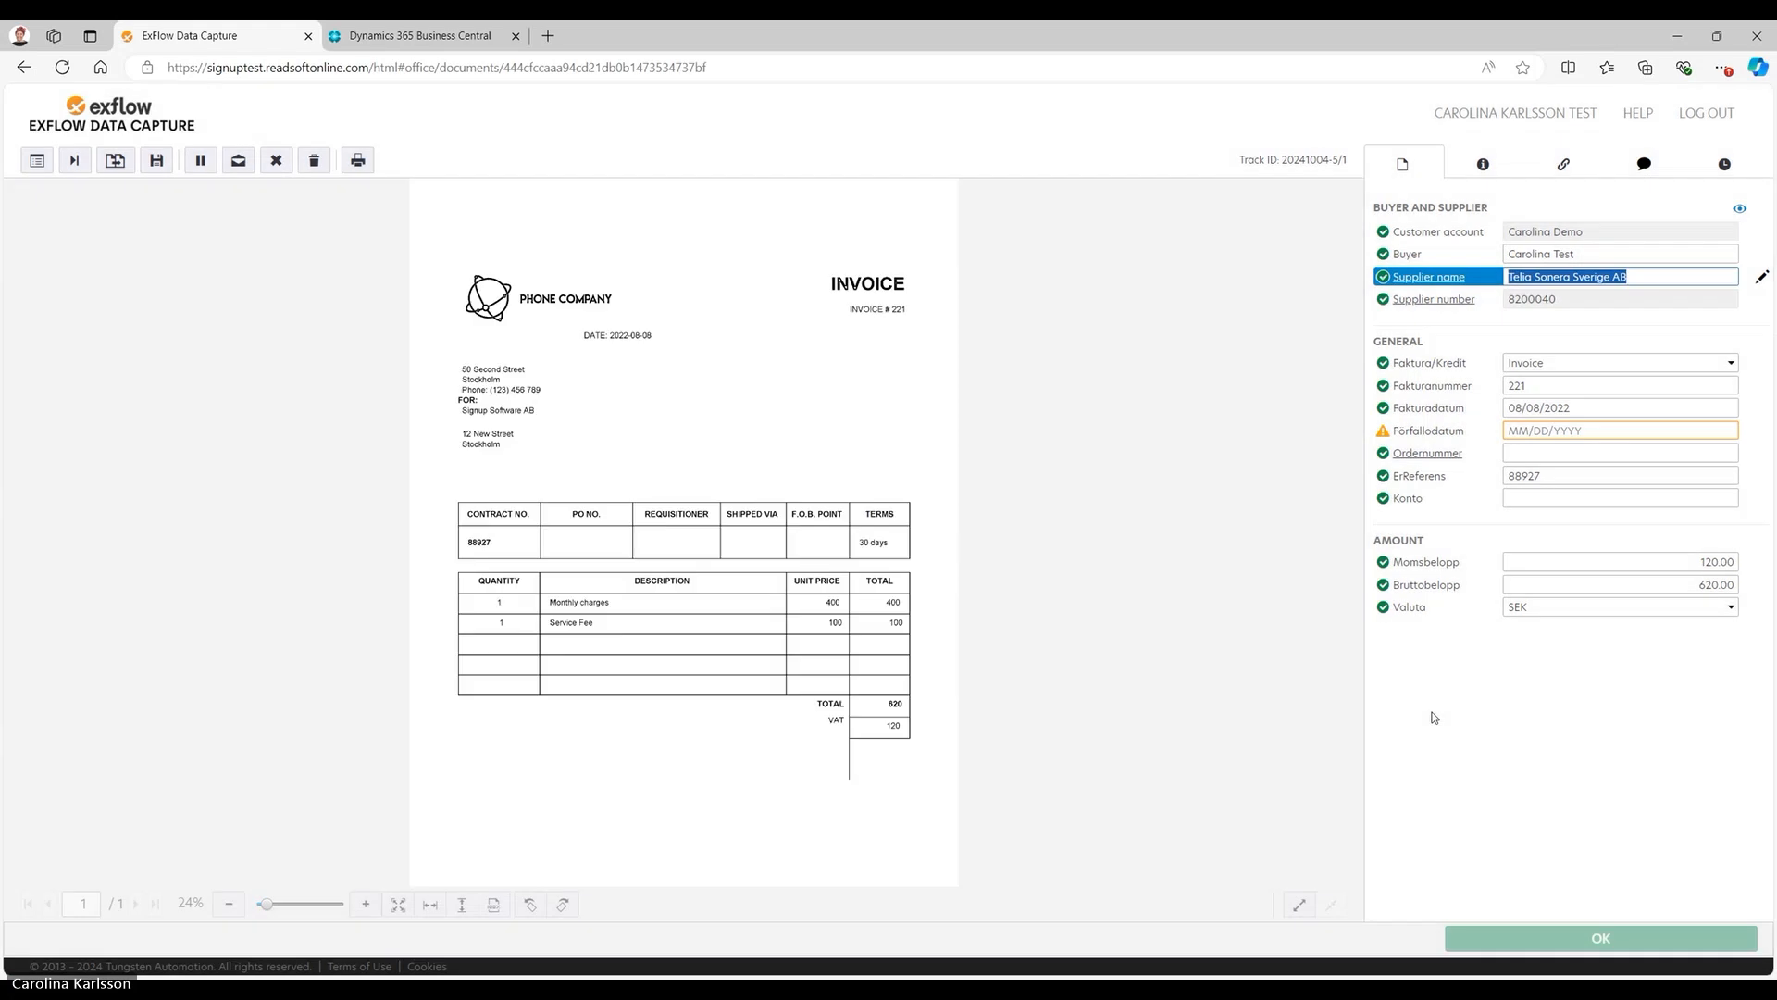
Examine where the ErReferens value is captured on the invoice image and briefly show the field visibility controls.
left_click(1584, 473)
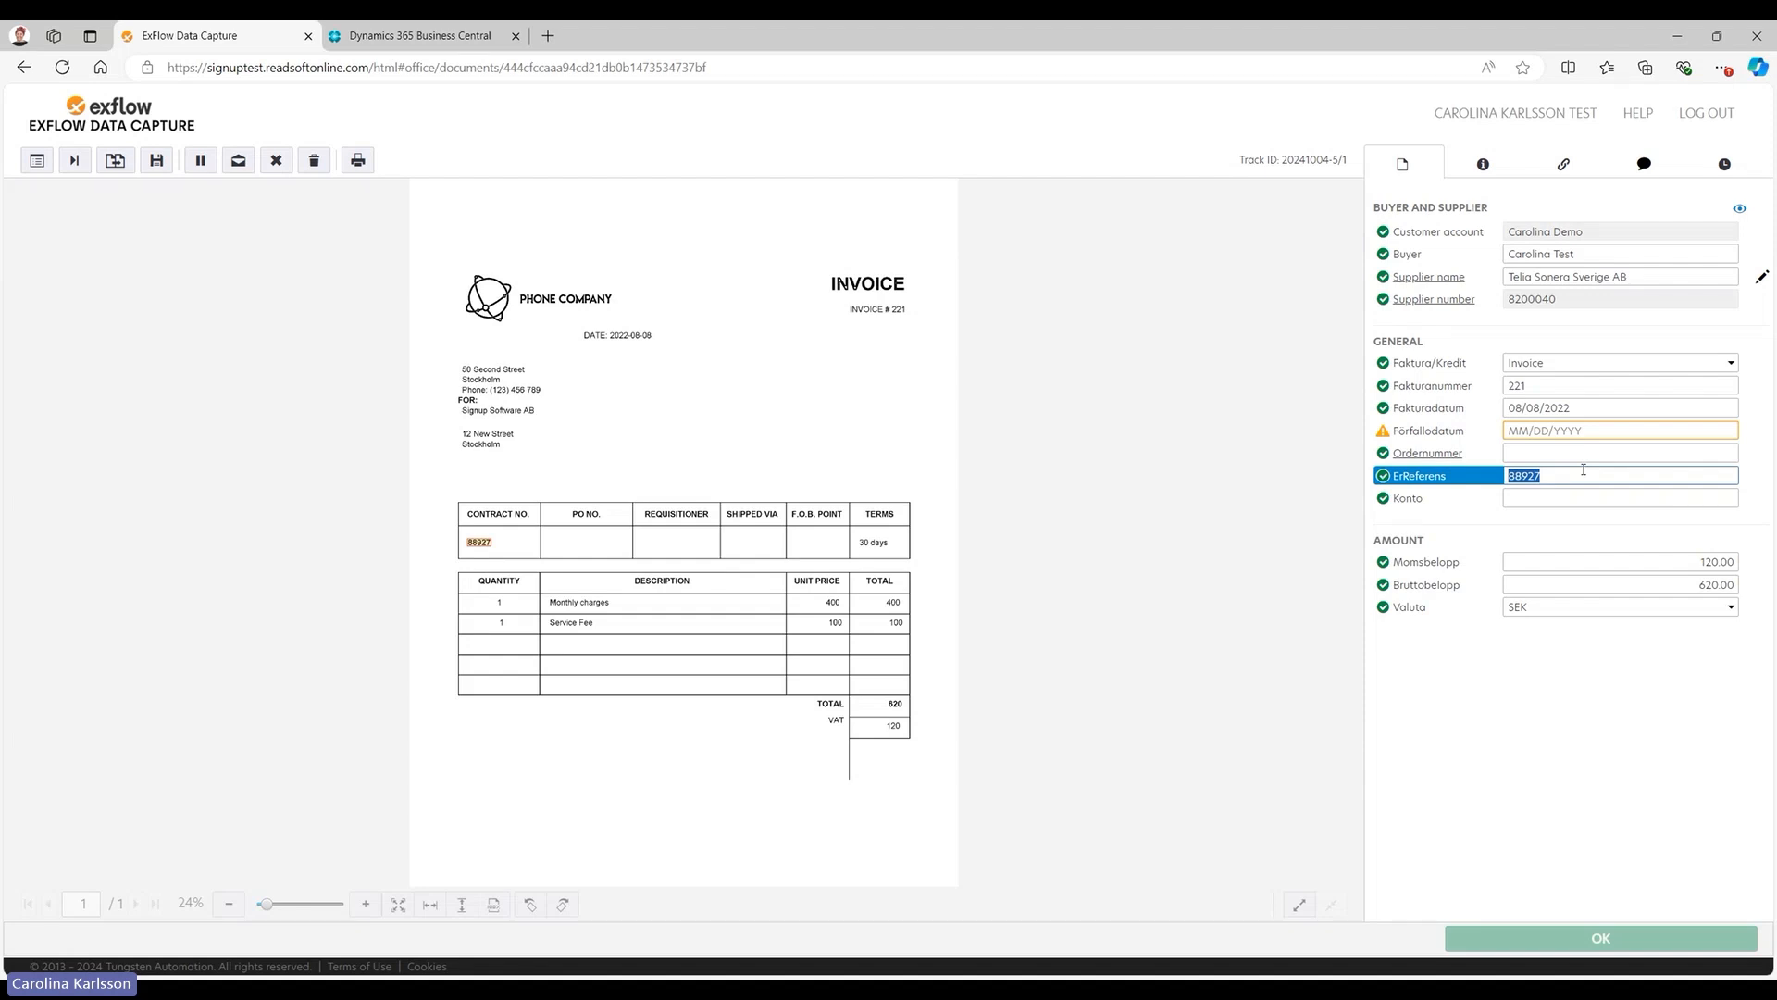
left_click(1617, 476)
left_click(1738, 212)
left_click(1739, 212)
Switch to Dynamics 365 Business Central, widen the home page layout, and expand and pin the full set of navigation links.
left_click(379, 38)
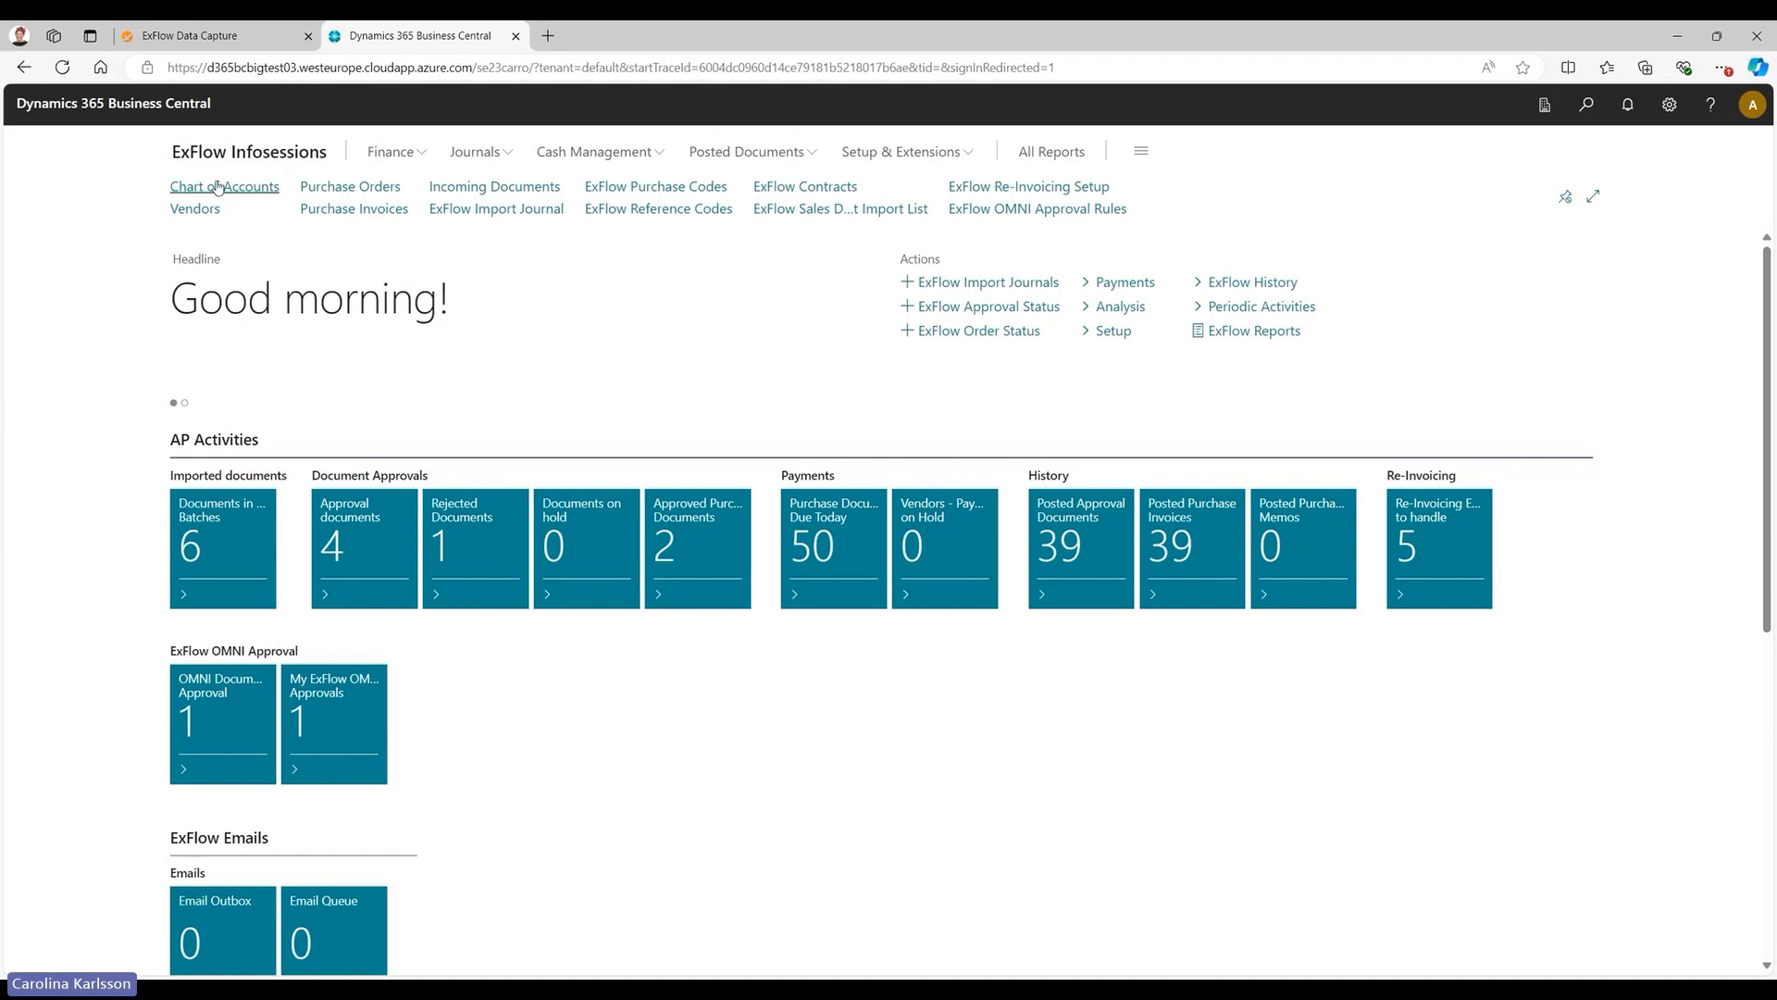
left_click(1565, 196)
left_click(1590, 191)
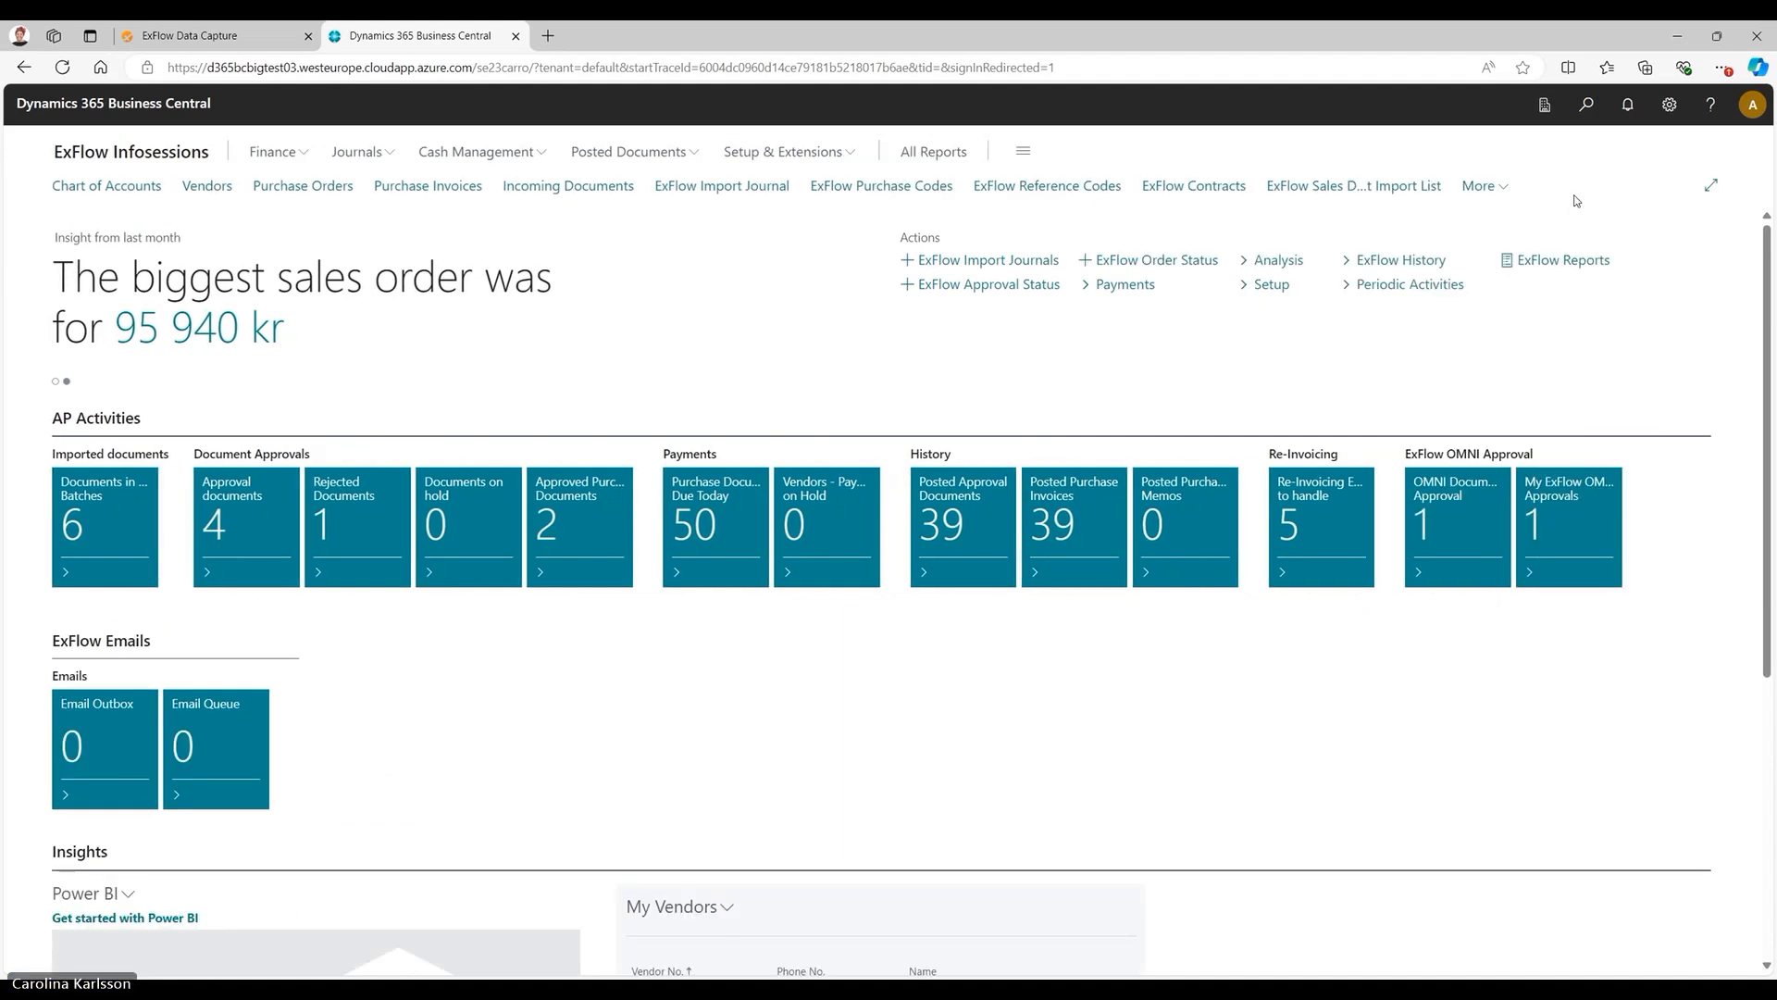
left_click(1506, 190)
left_click(1684, 195)
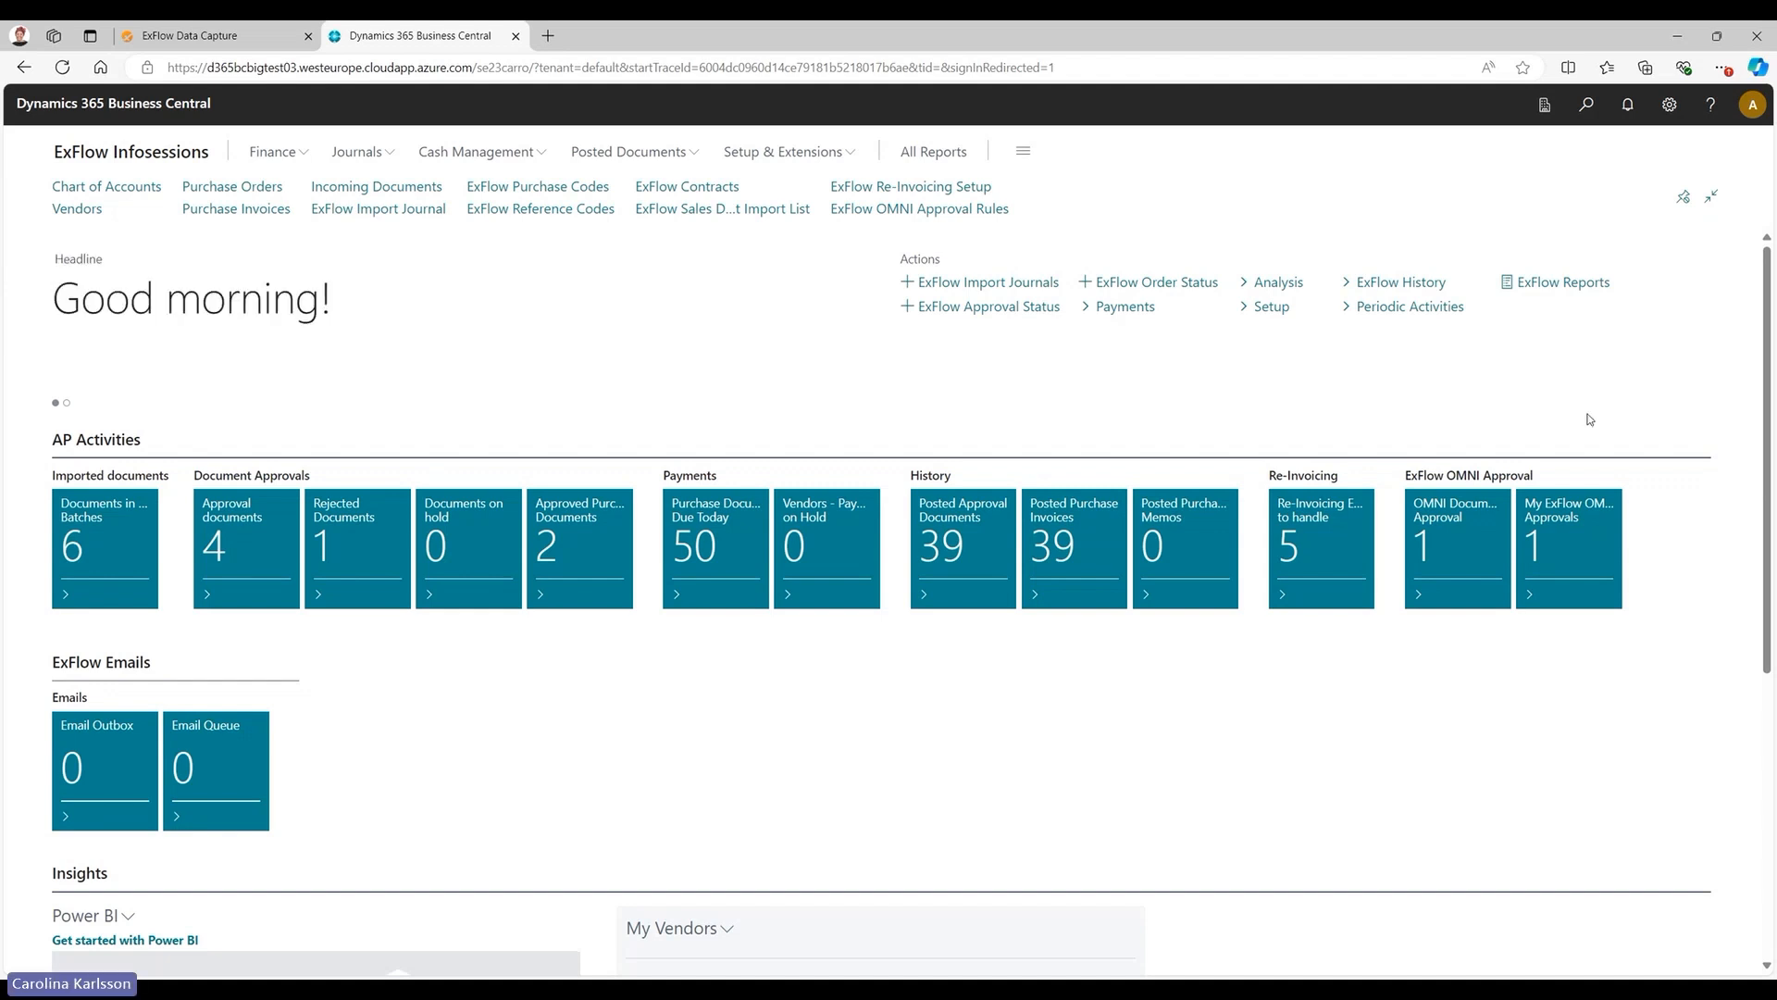
Search for pages matching "exf ref" and close the search without opening a result.
key("alt+q")
type("exf ref")
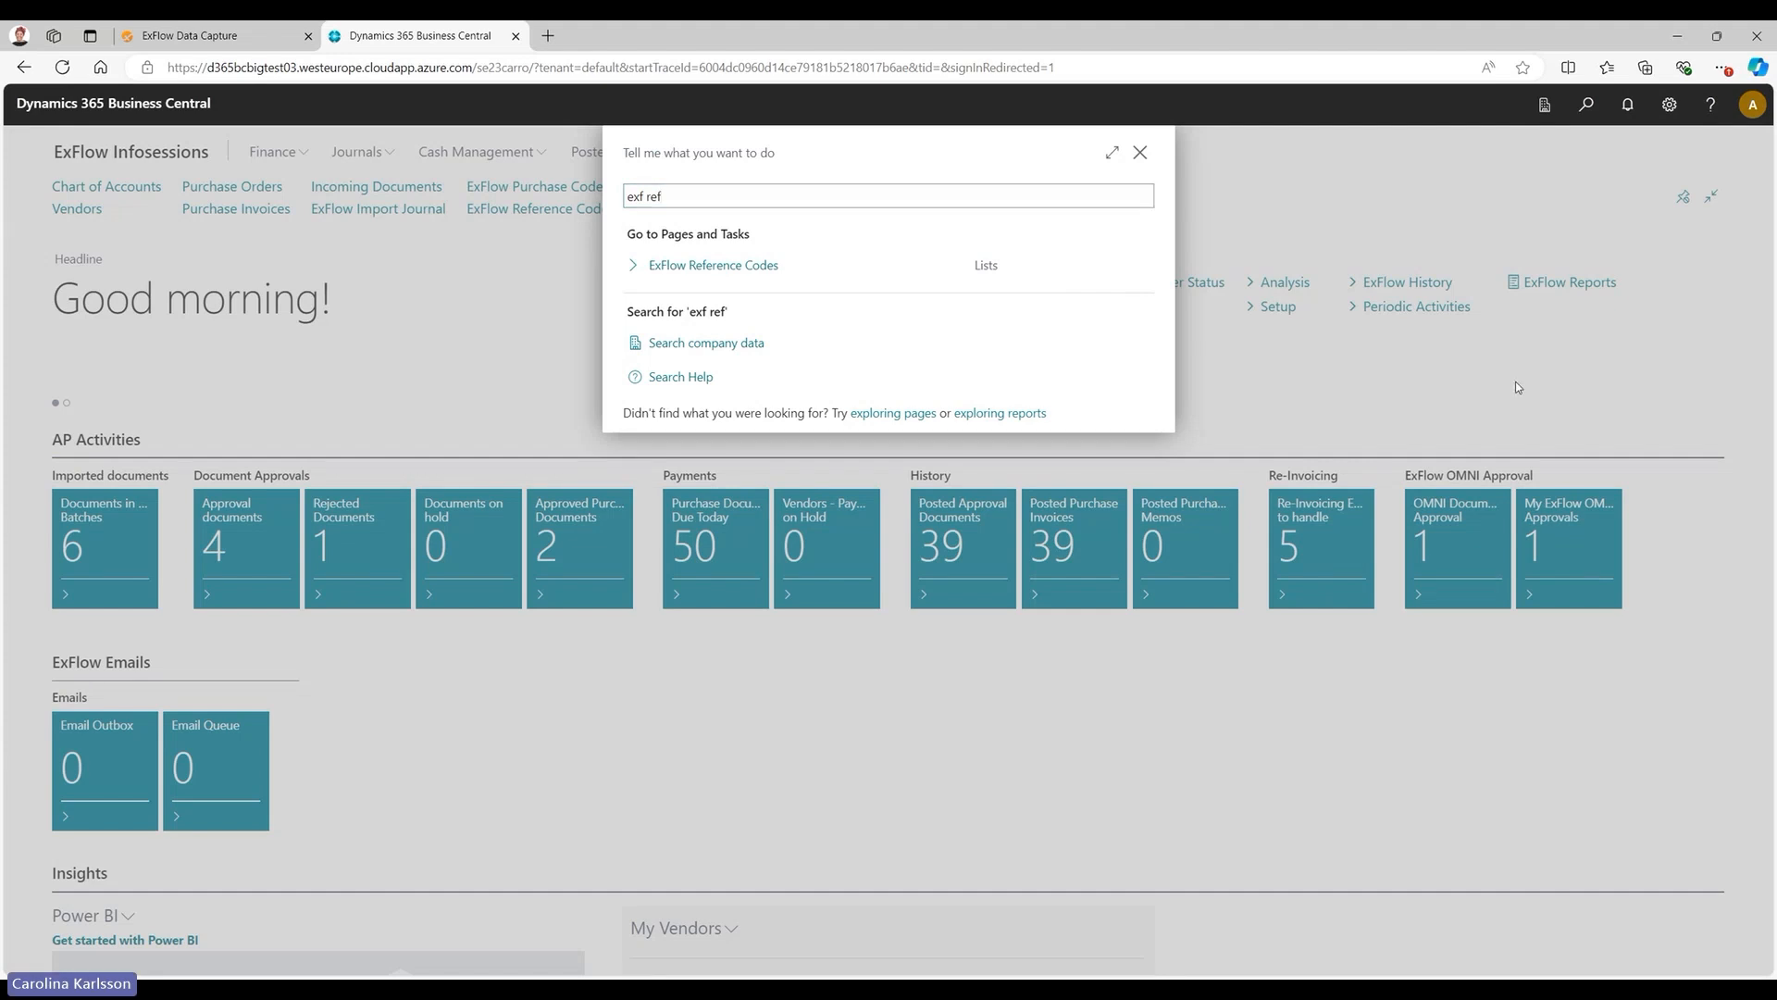
left_click(1138, 152)
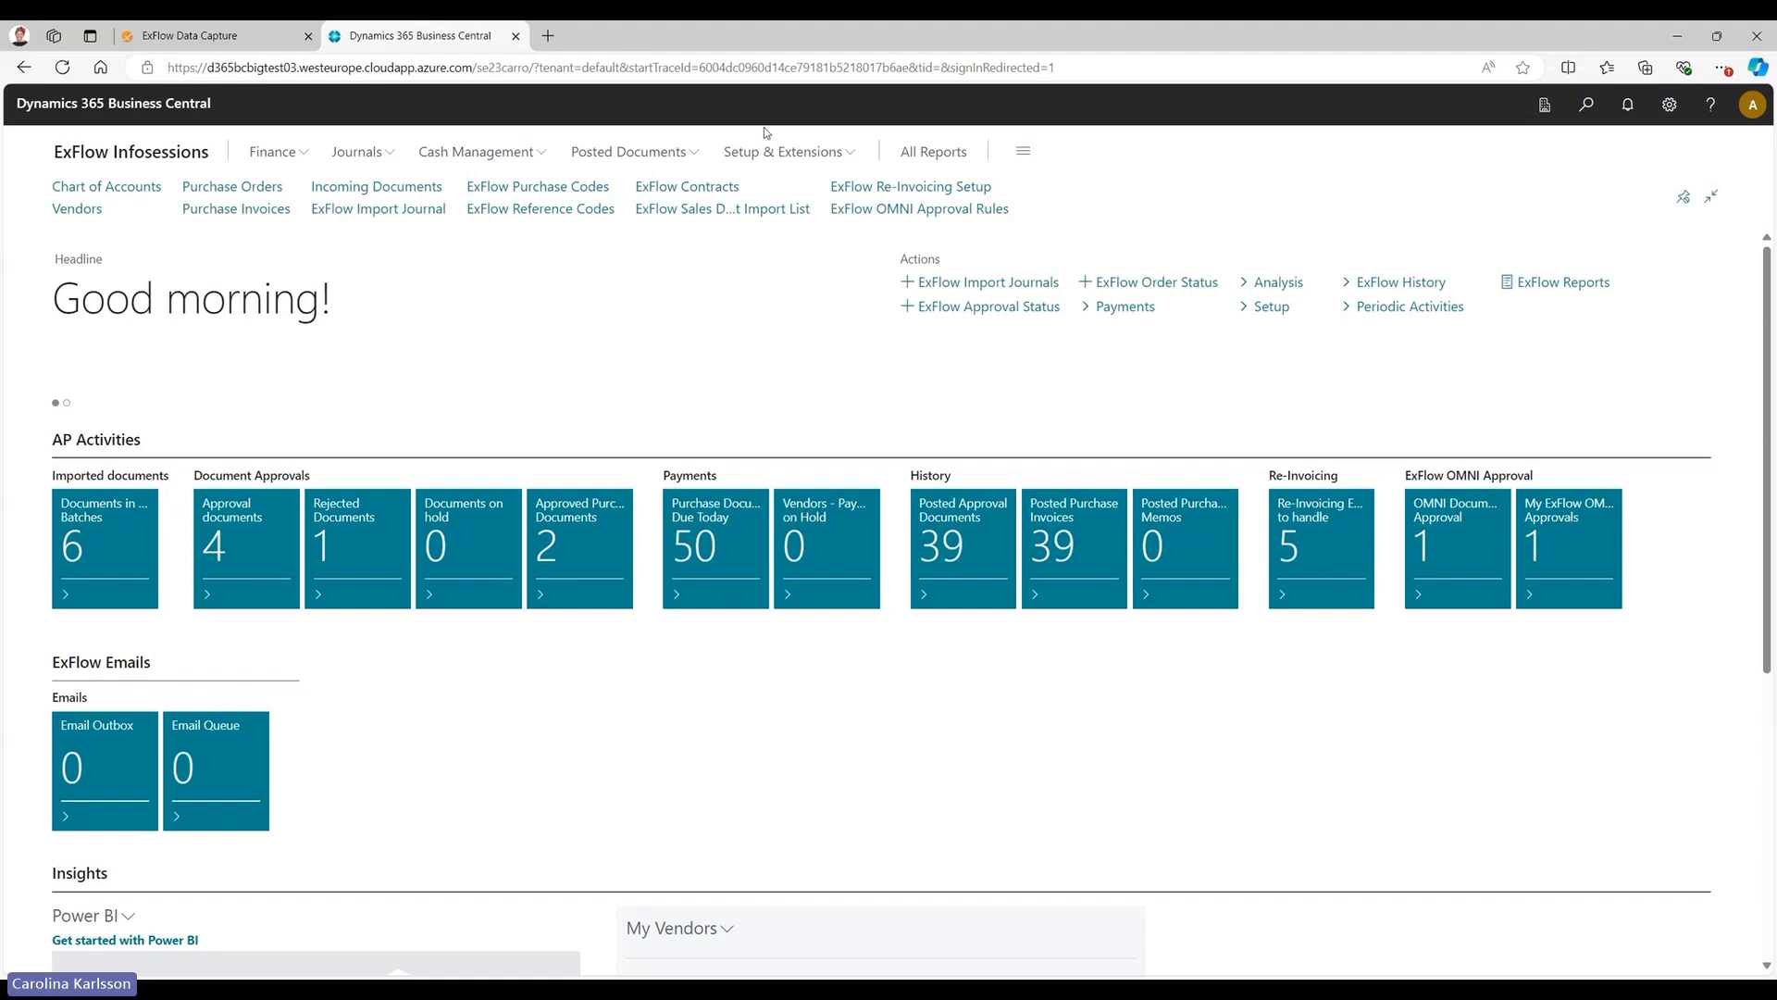
Look over the full page overview of the ExFlow Accountant role and return to the home page.
left_click(1029, 157)
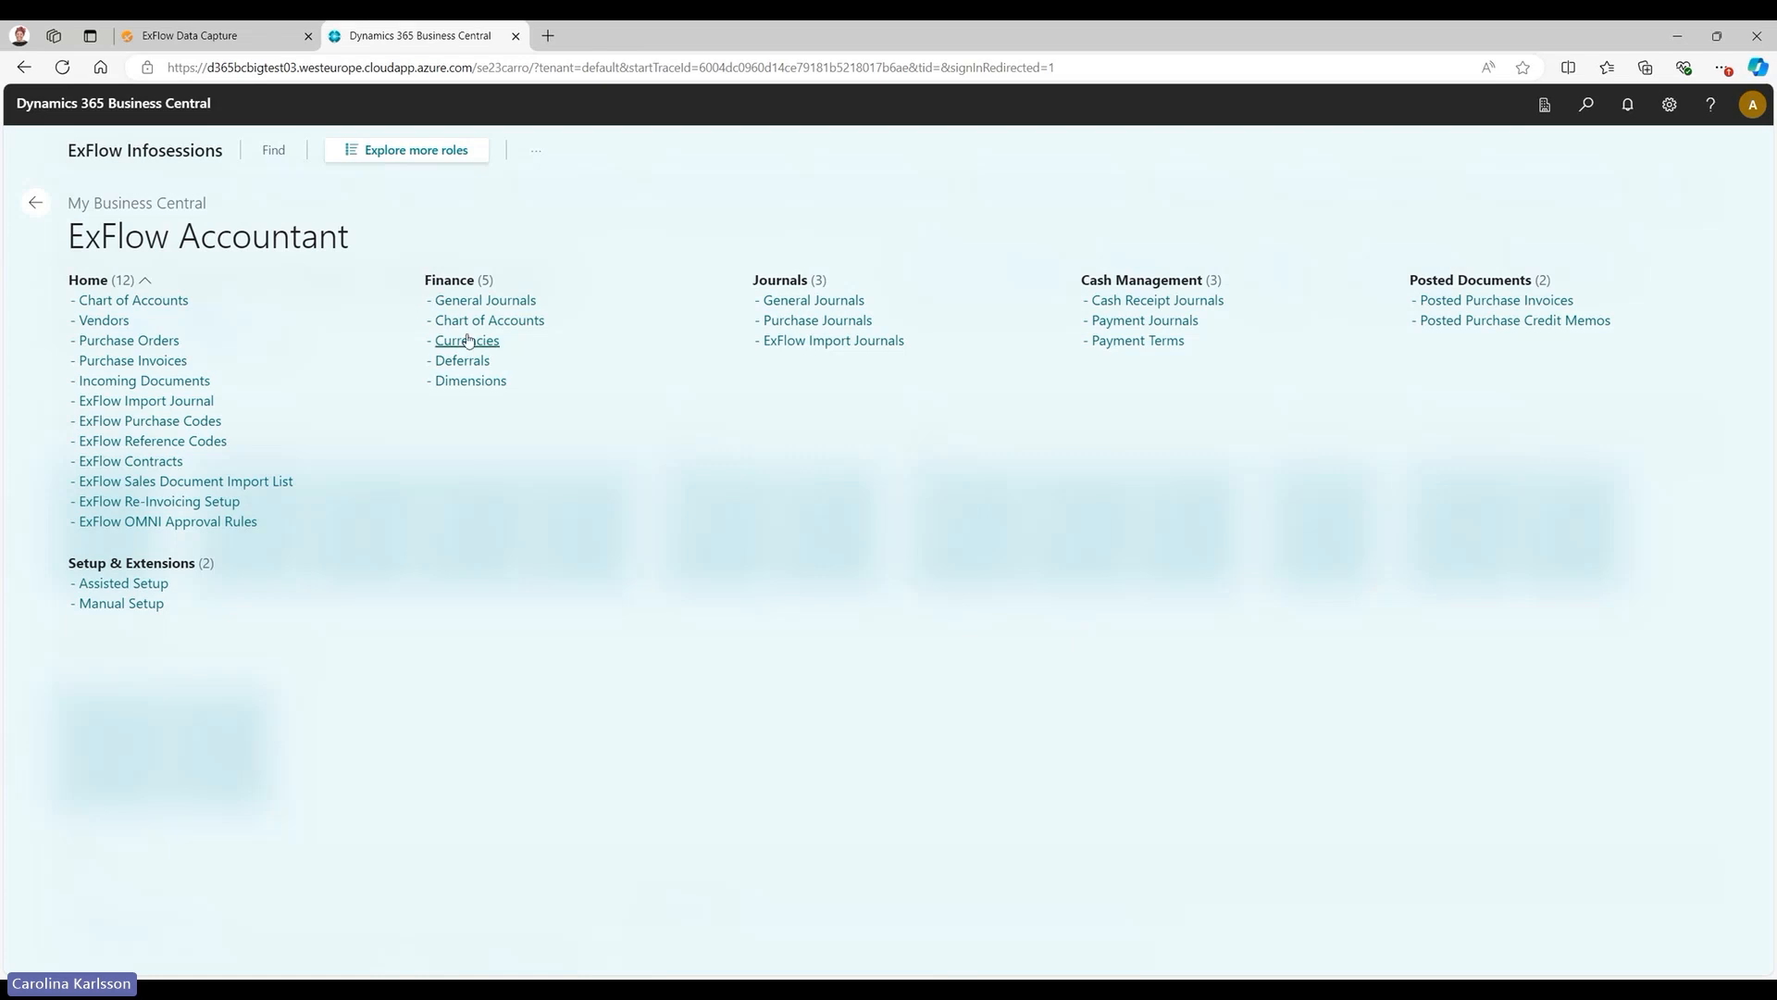
left_click(444, 152)
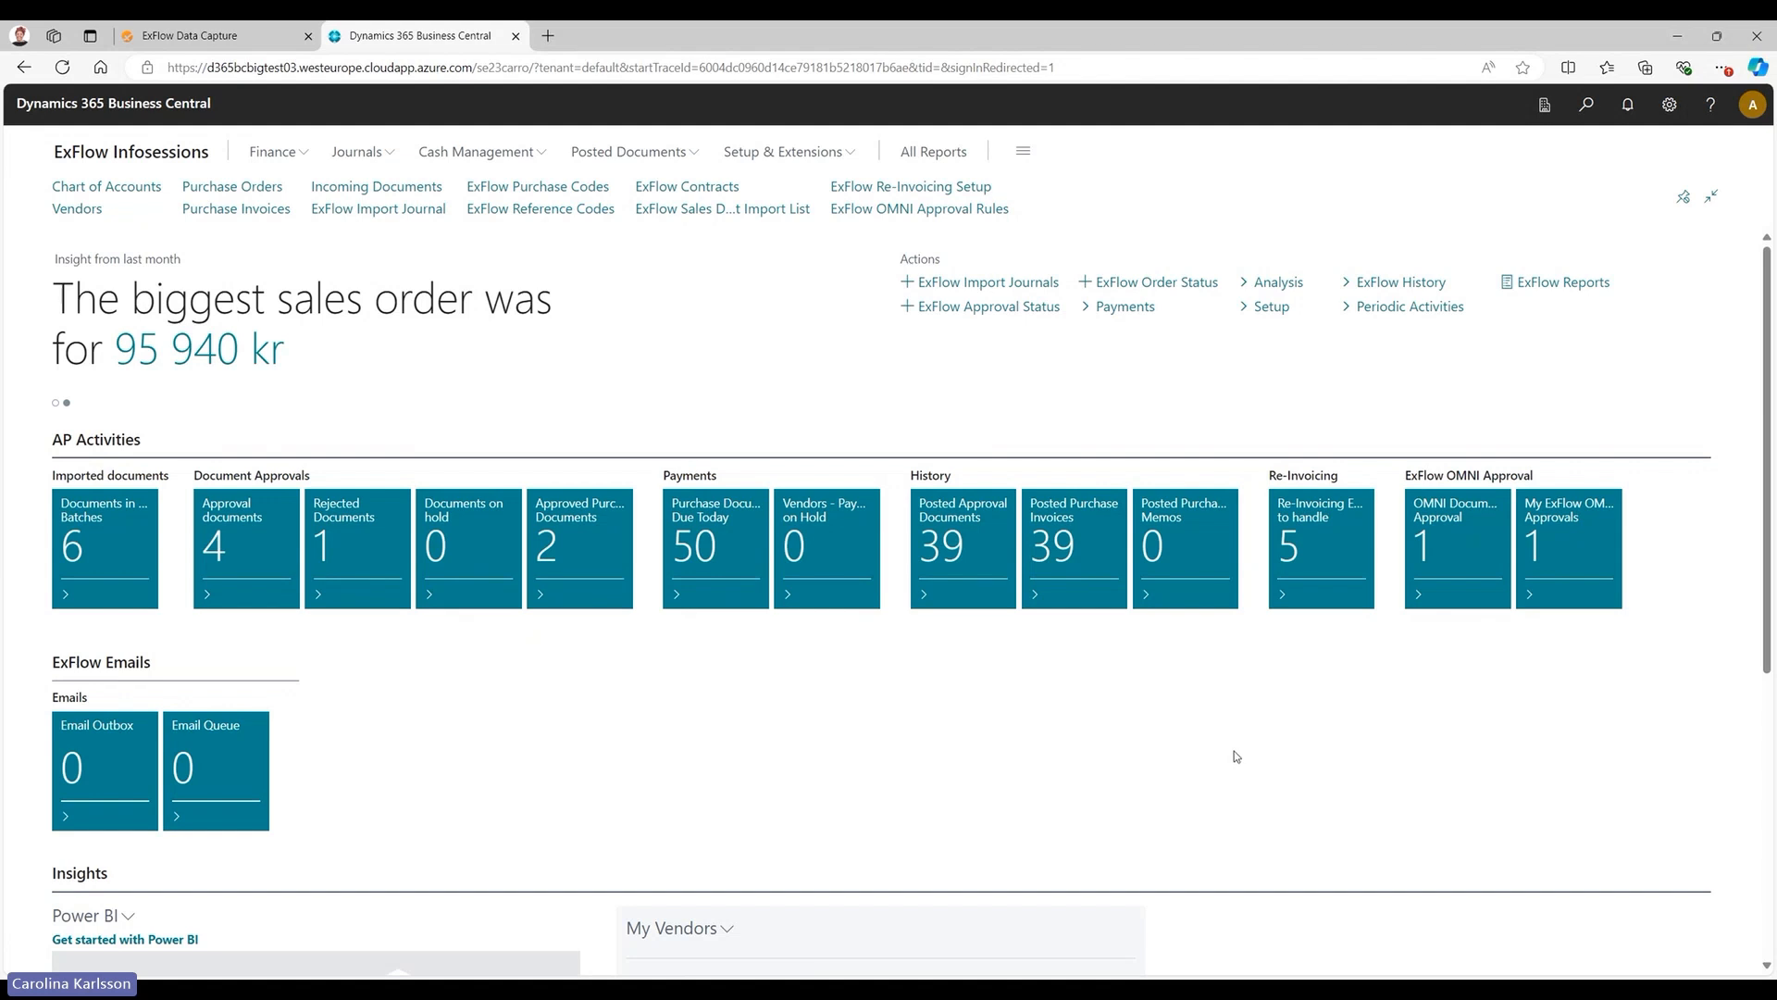
Personalise the home page so the hidden Self-Service part is shown, and finish the personalisation.
left_click(1670, 104)
left_click(1657, 139)
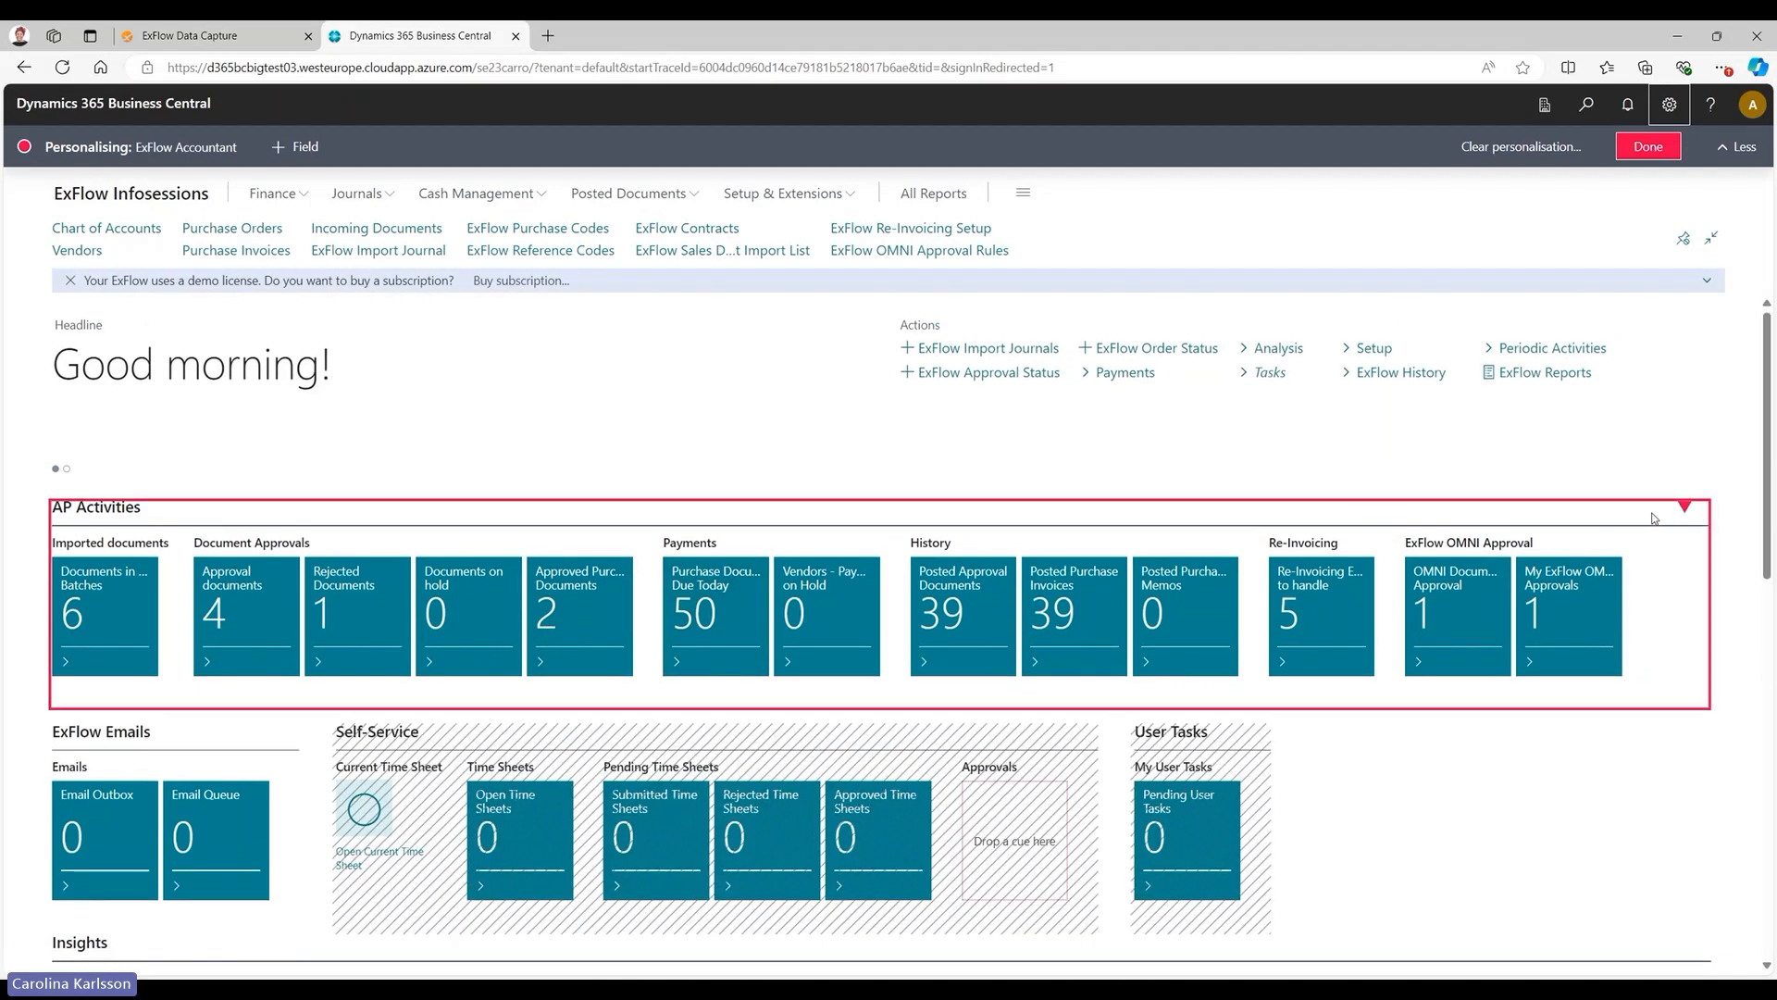
left_click(1684, 507)
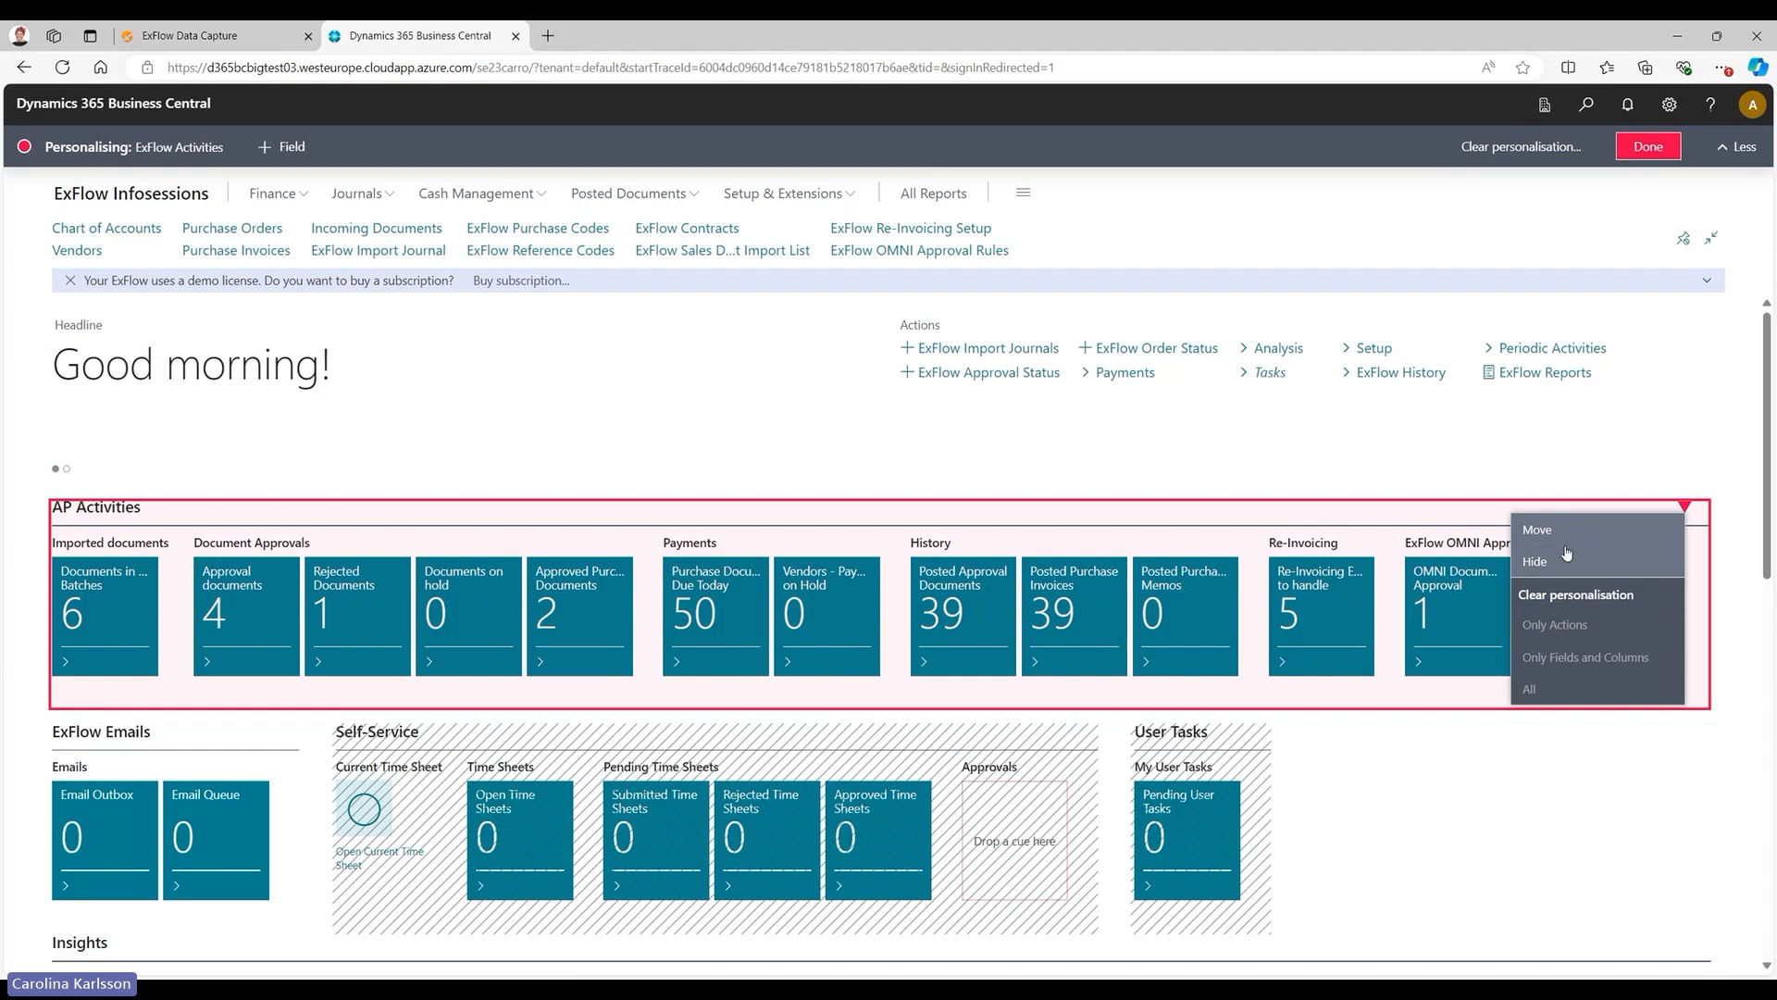
left_click(1472, 858)
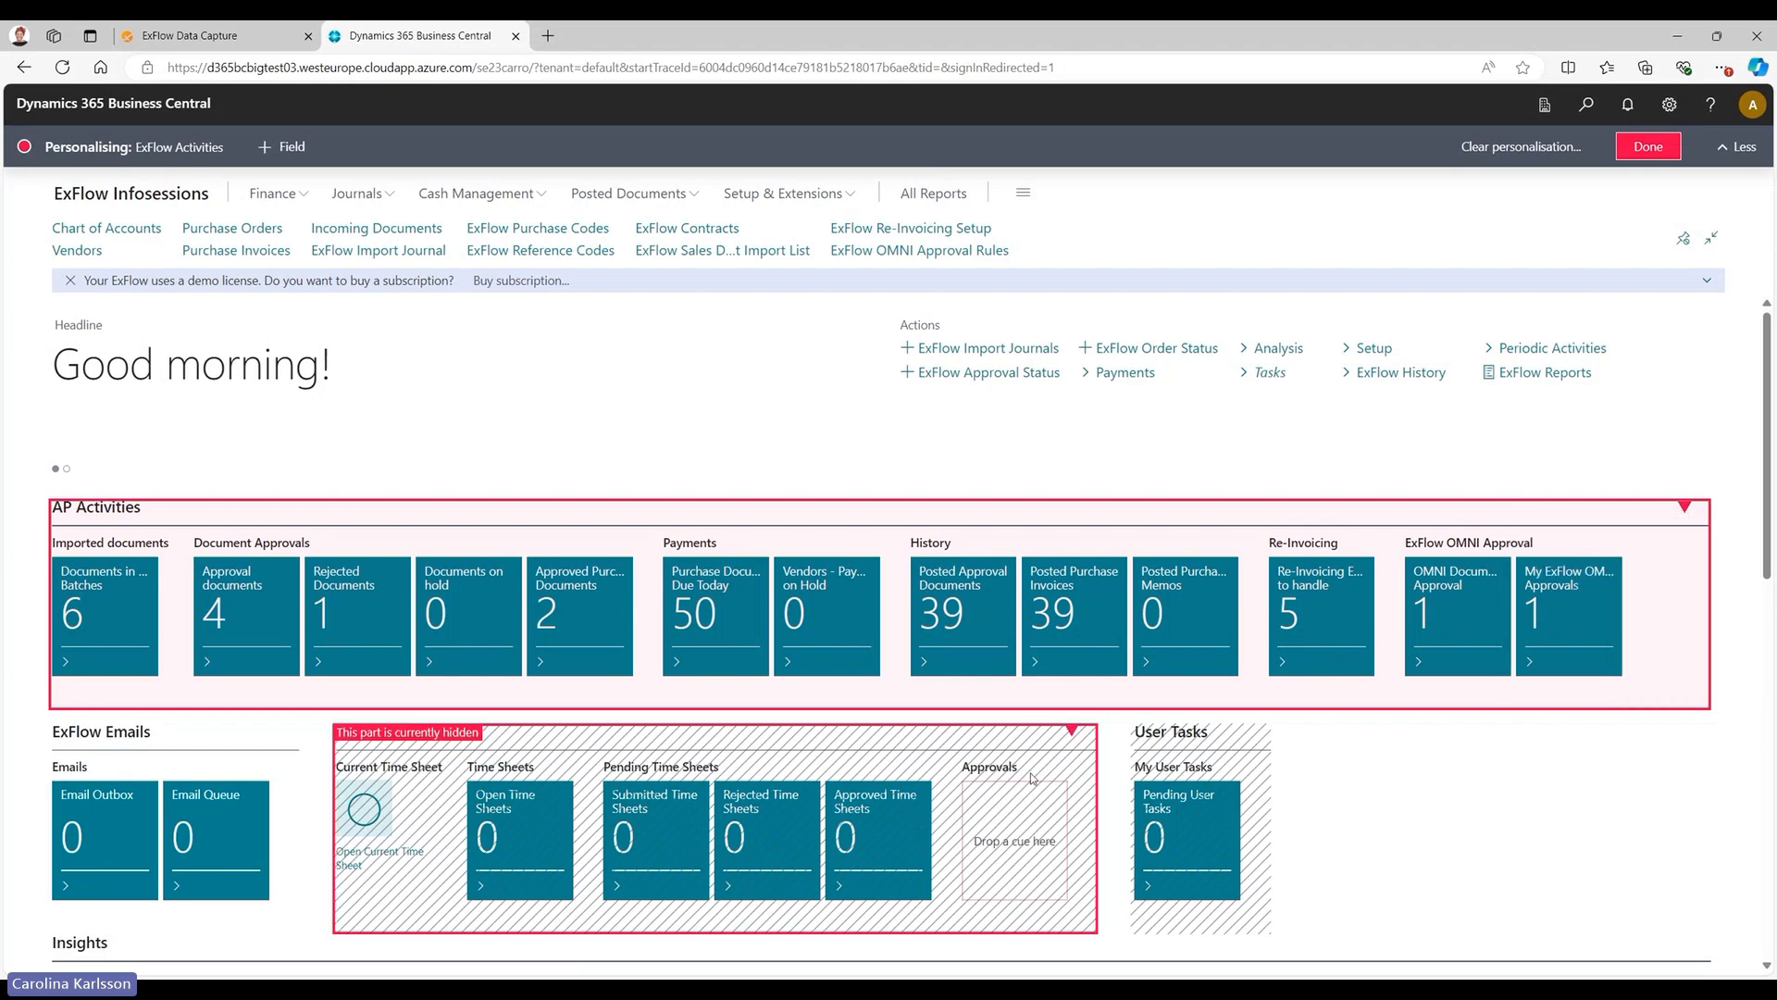
left_click(1072, 731)
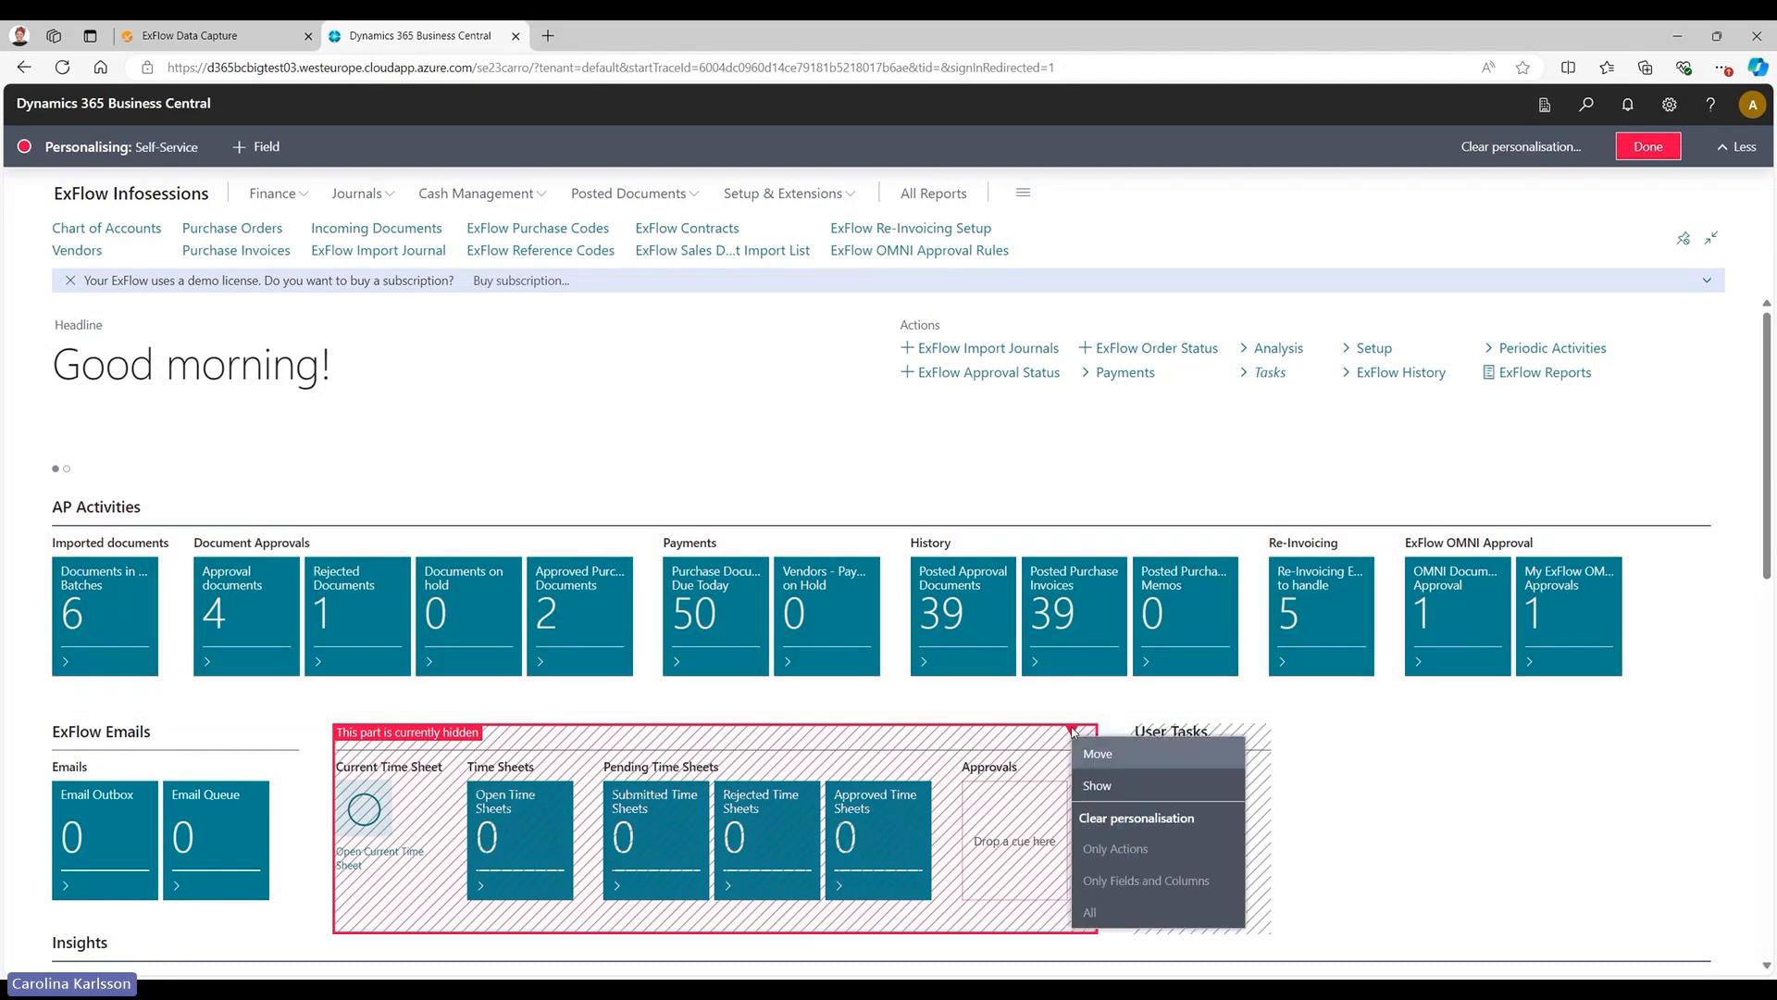
left_click(1115, 785)
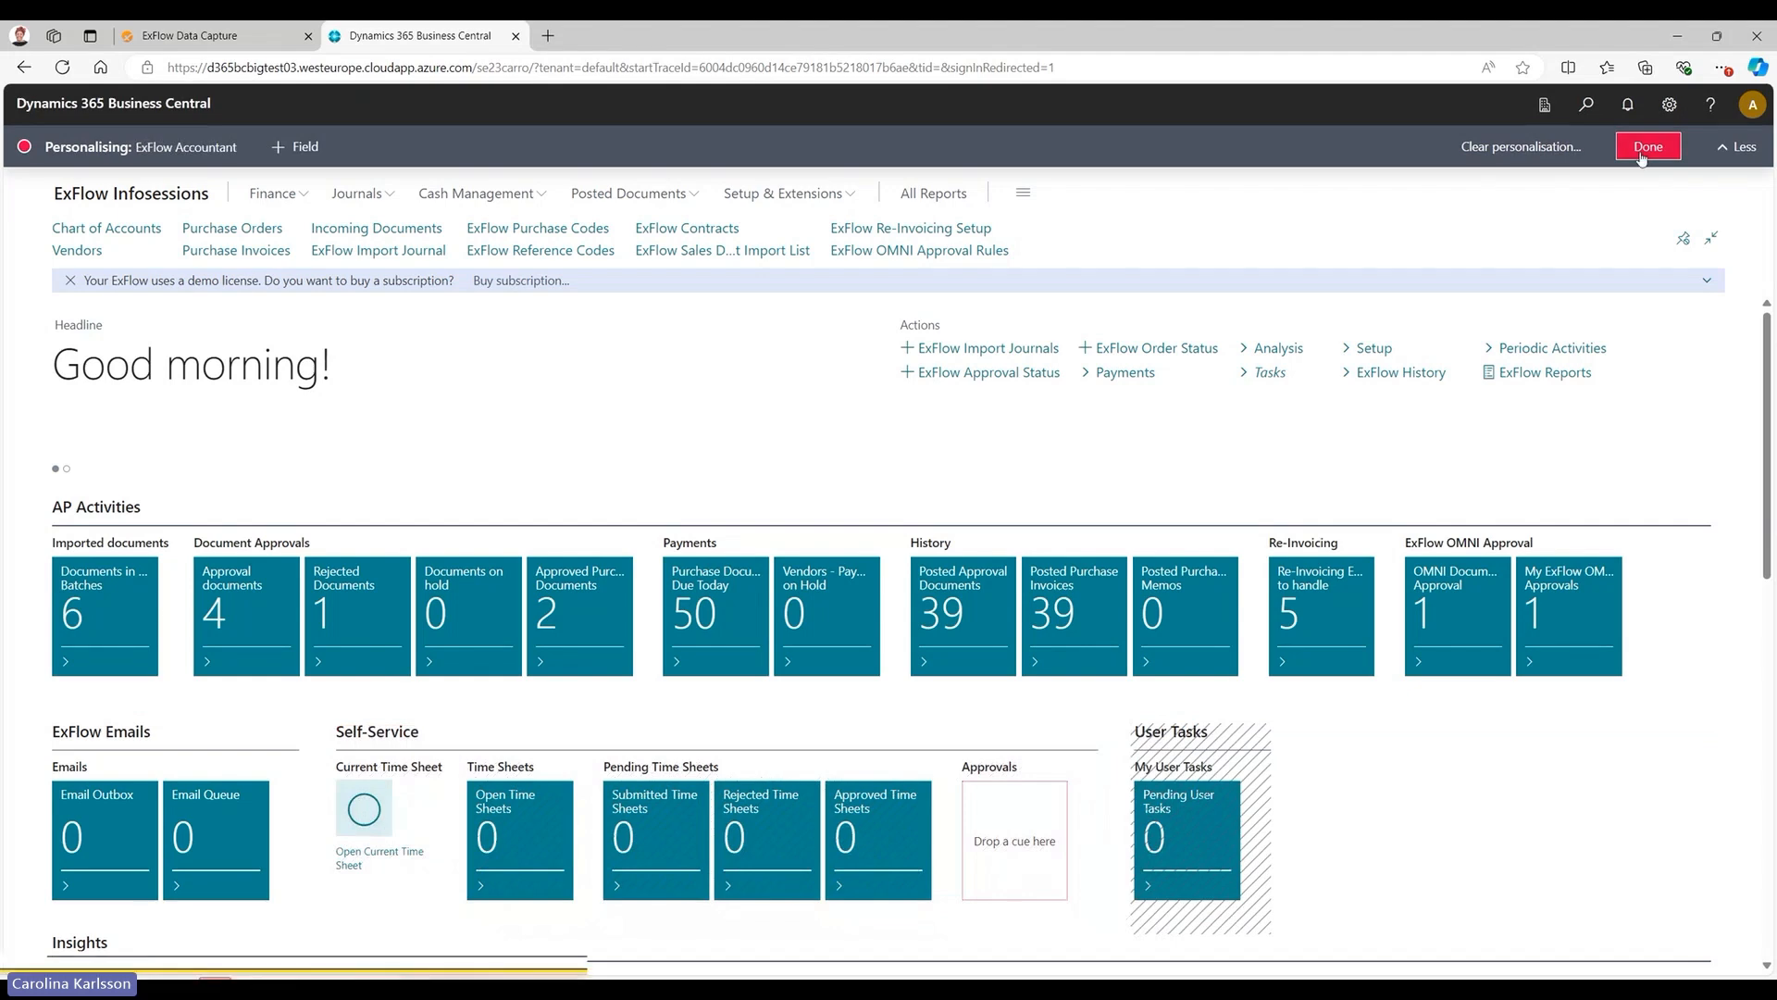
left_click(1641, 153)
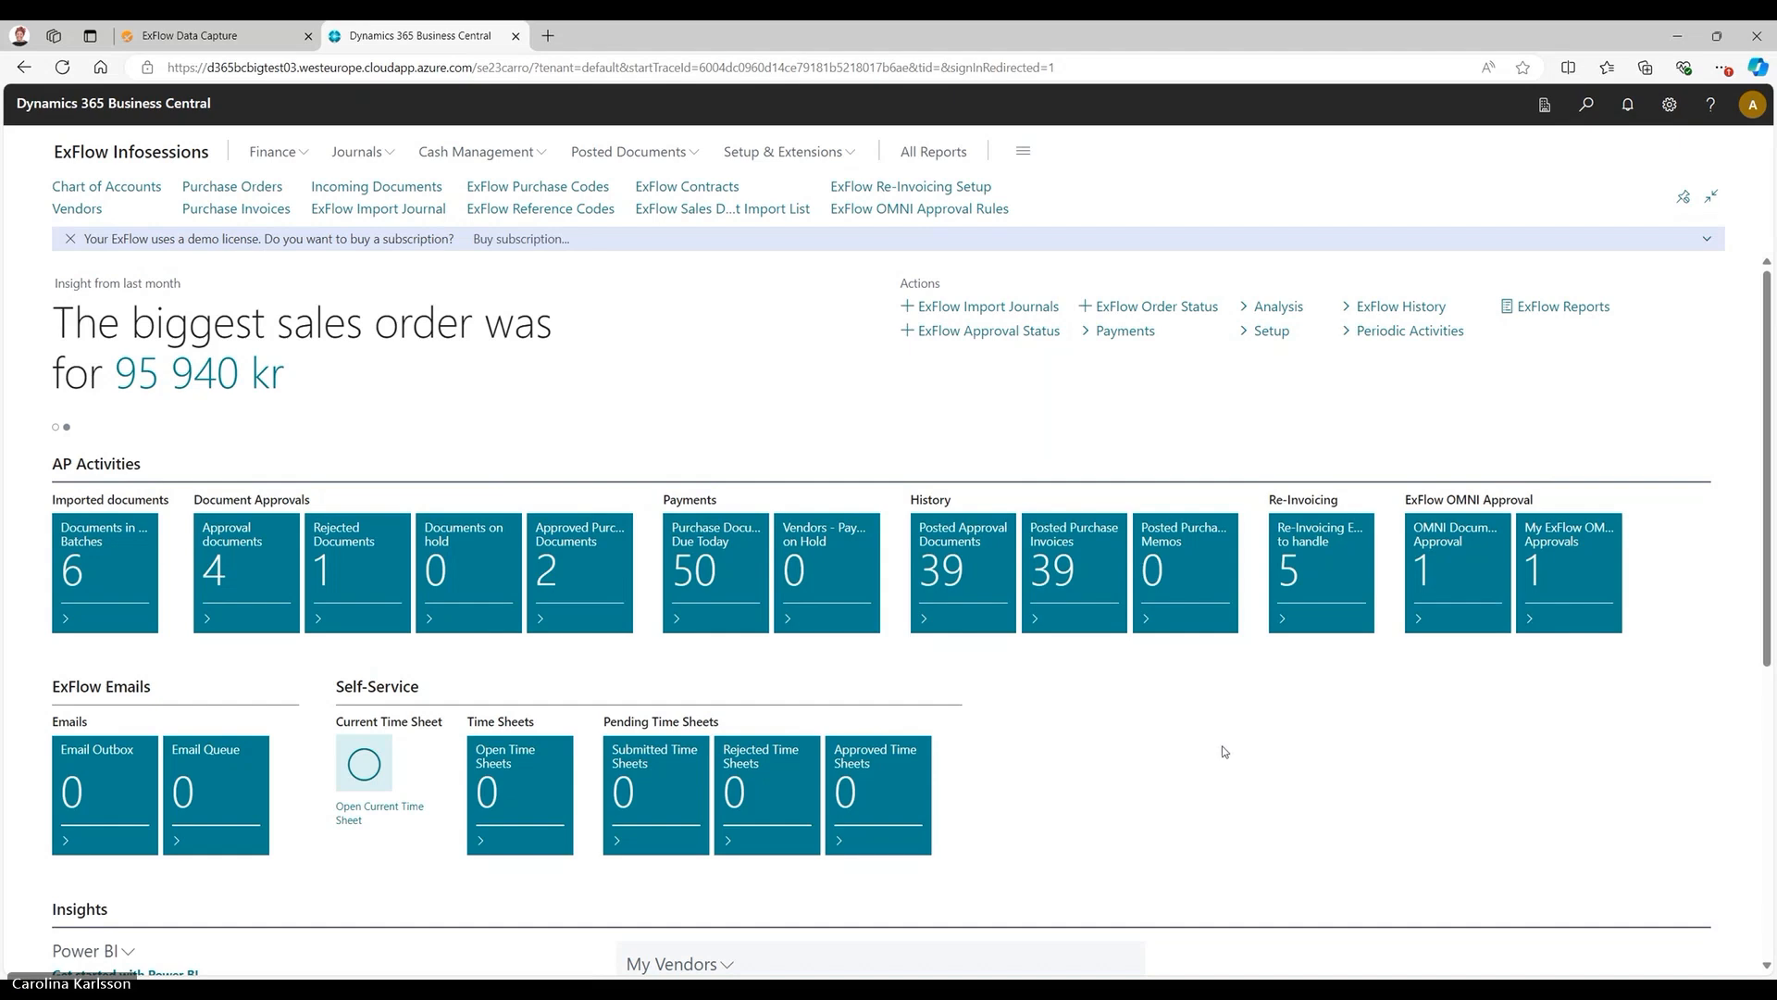
Search for "exf us", open the ExFlow Users list and dismiss its demo license notification.
key("alt+q")
type("exf us")
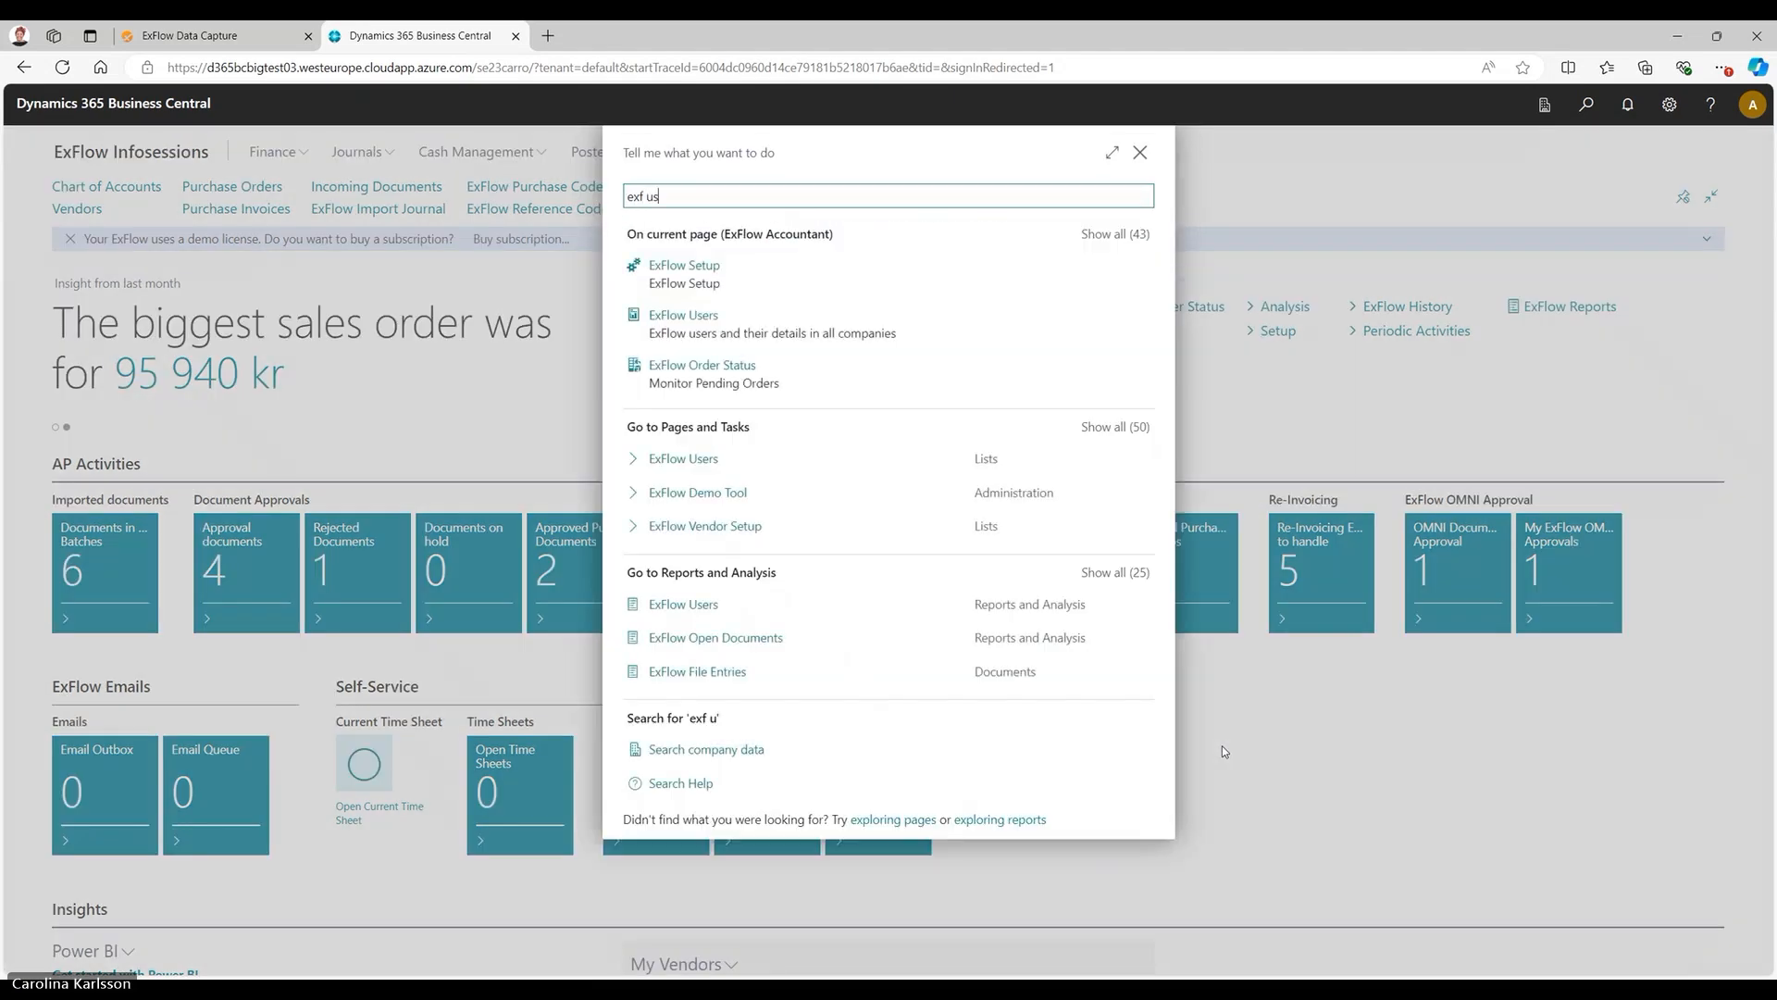
left_click(829, 458)
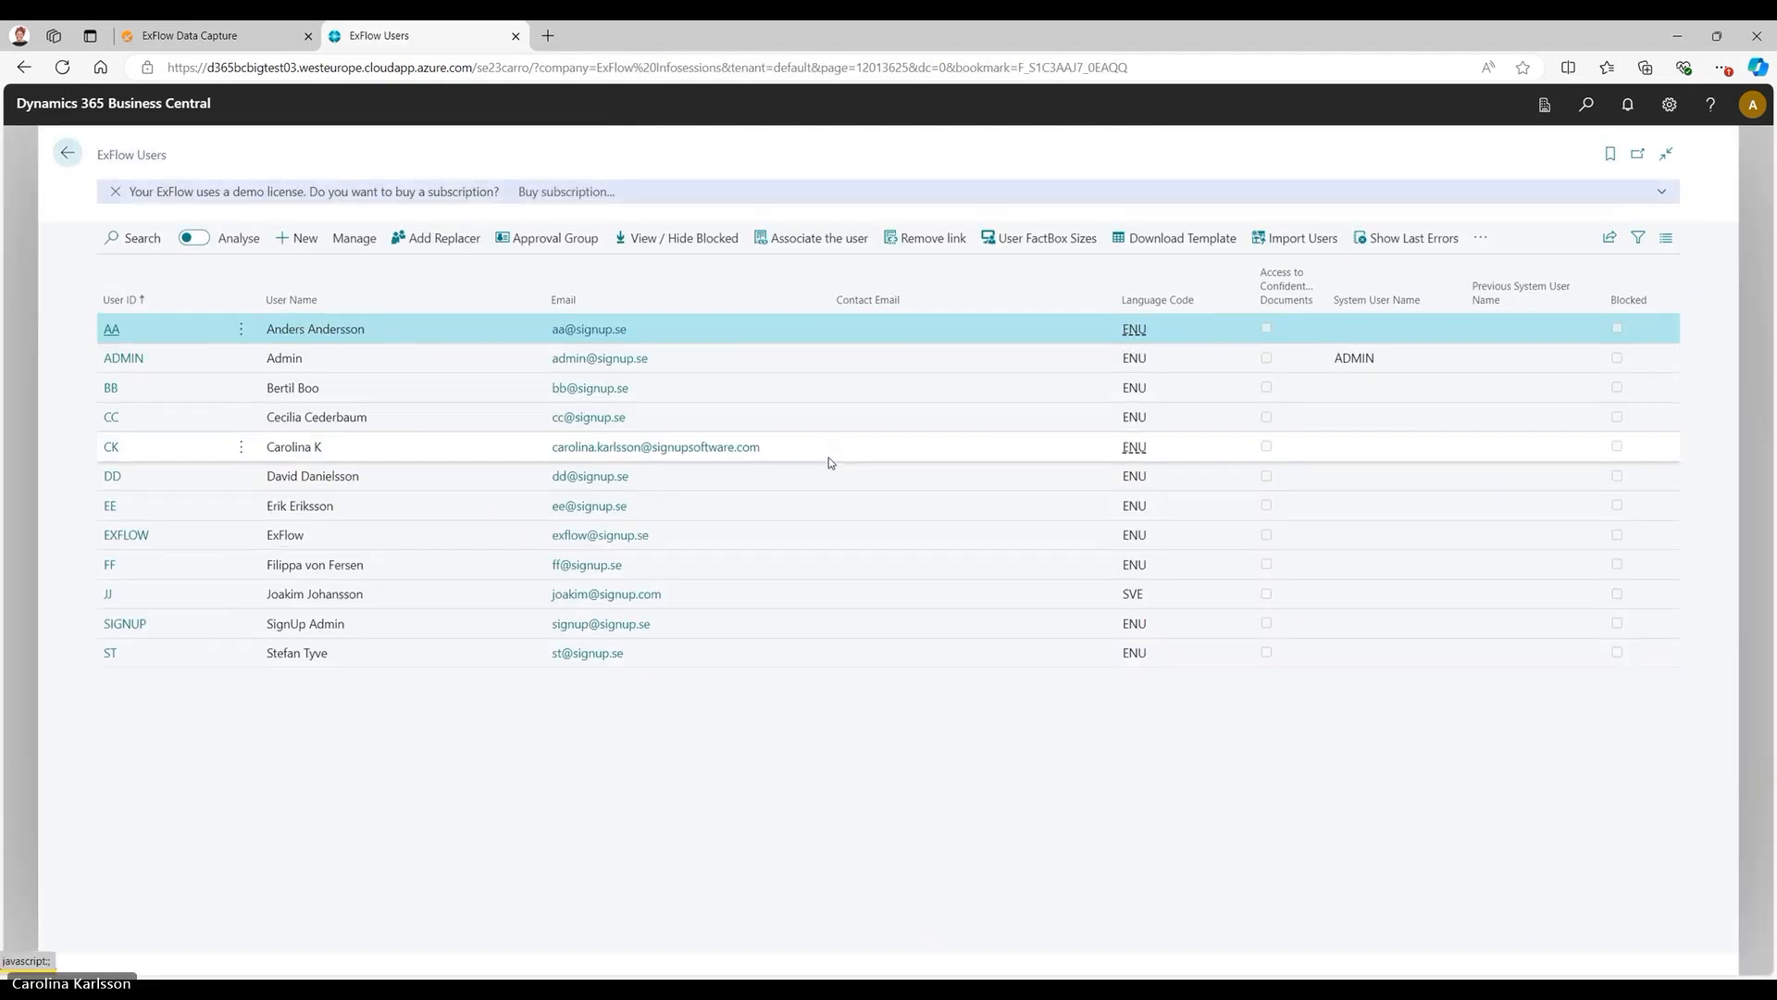
left_click(115, 192)
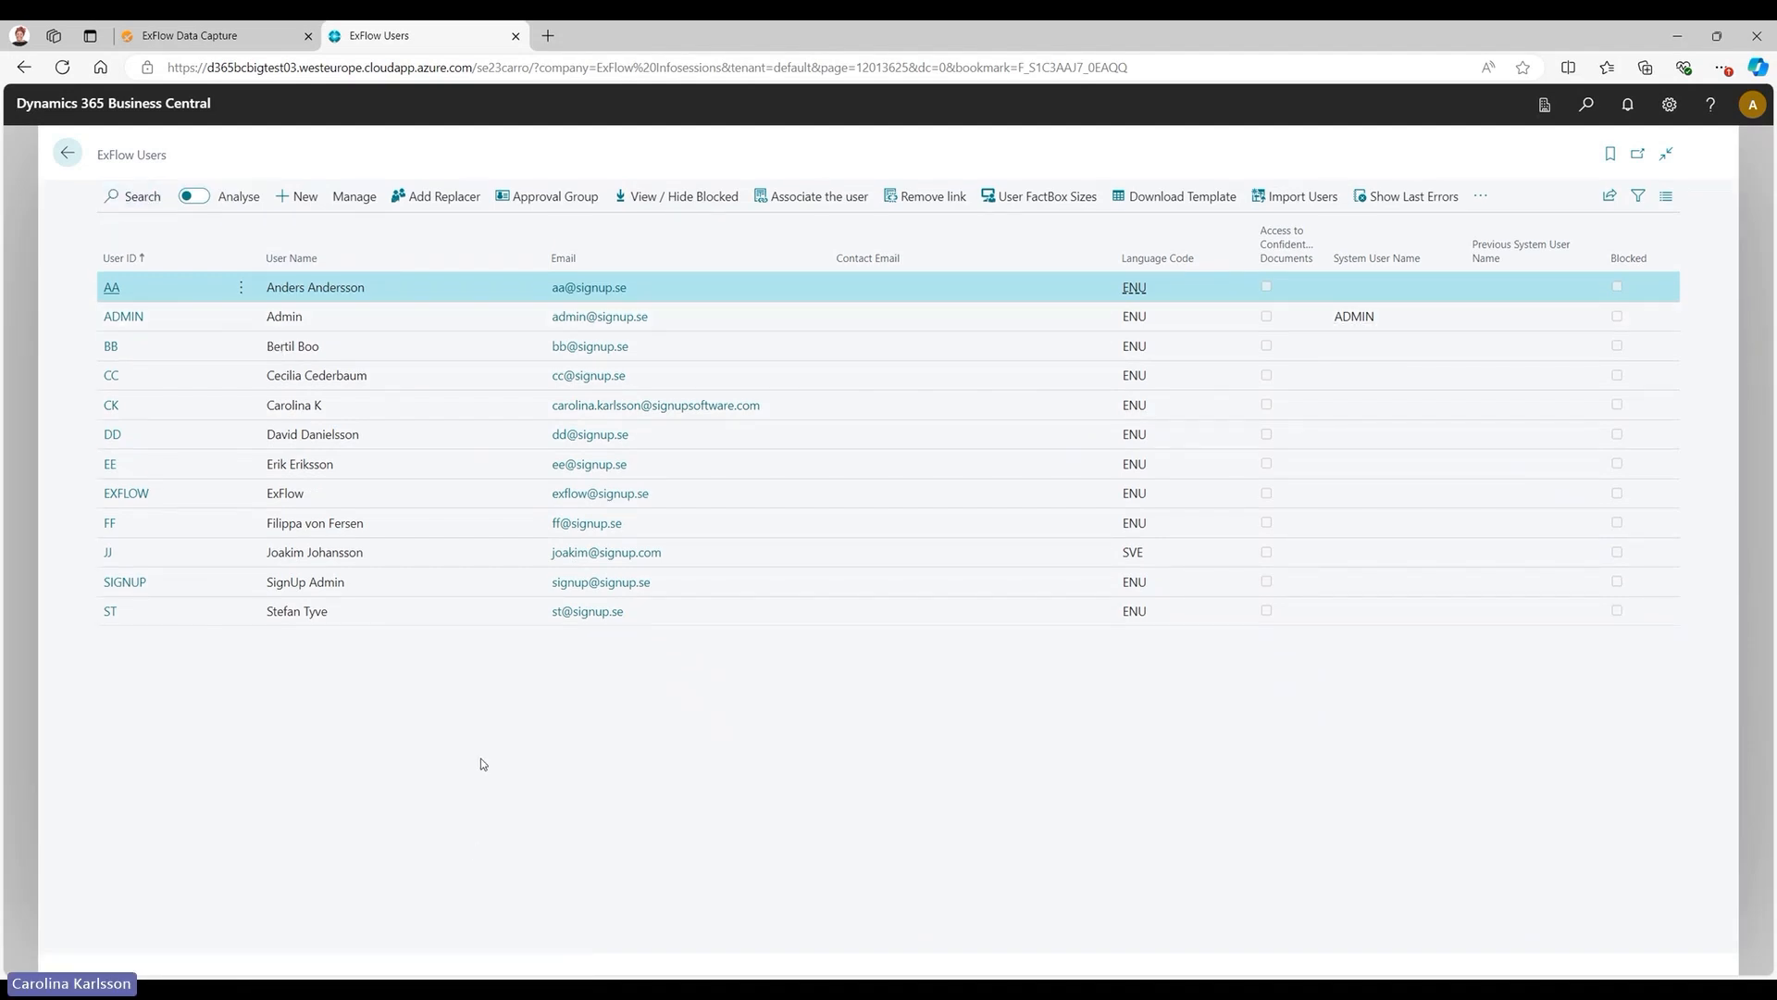
Delete the replacer line for approval group AA from the replacer setup of user AA and close the setup.
left_click(440, 198)
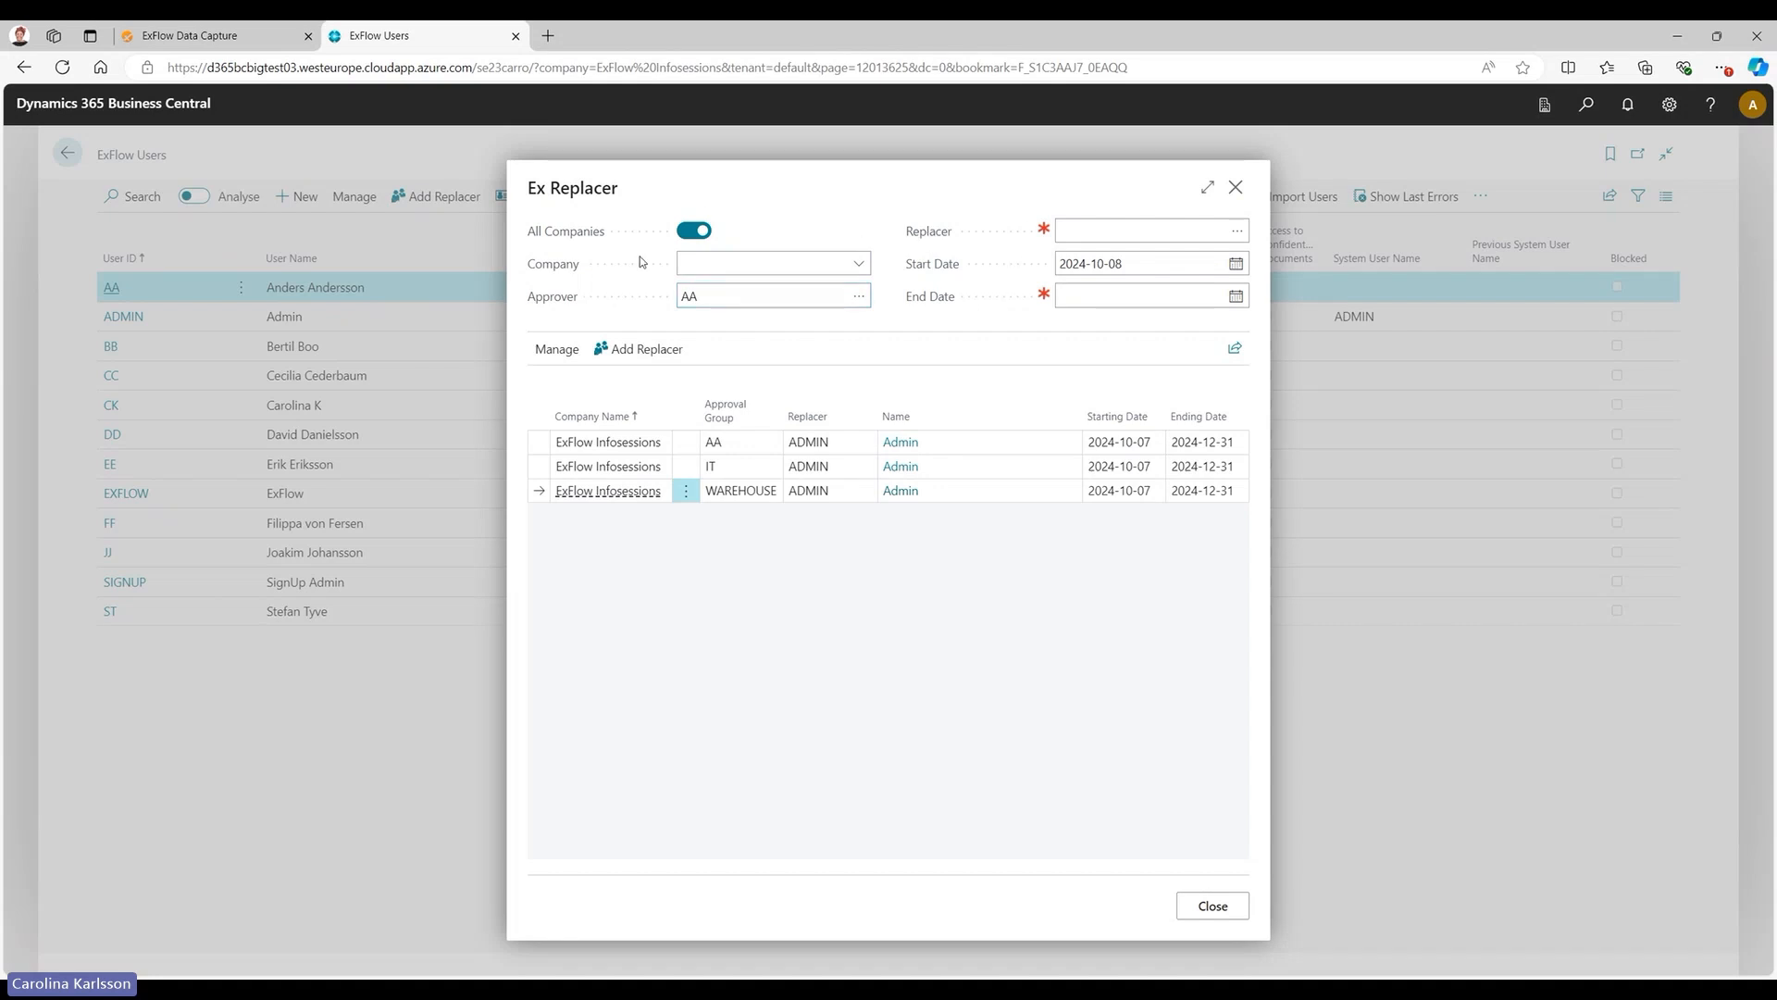
left_click(1223, 230)
left_click(539, 439)
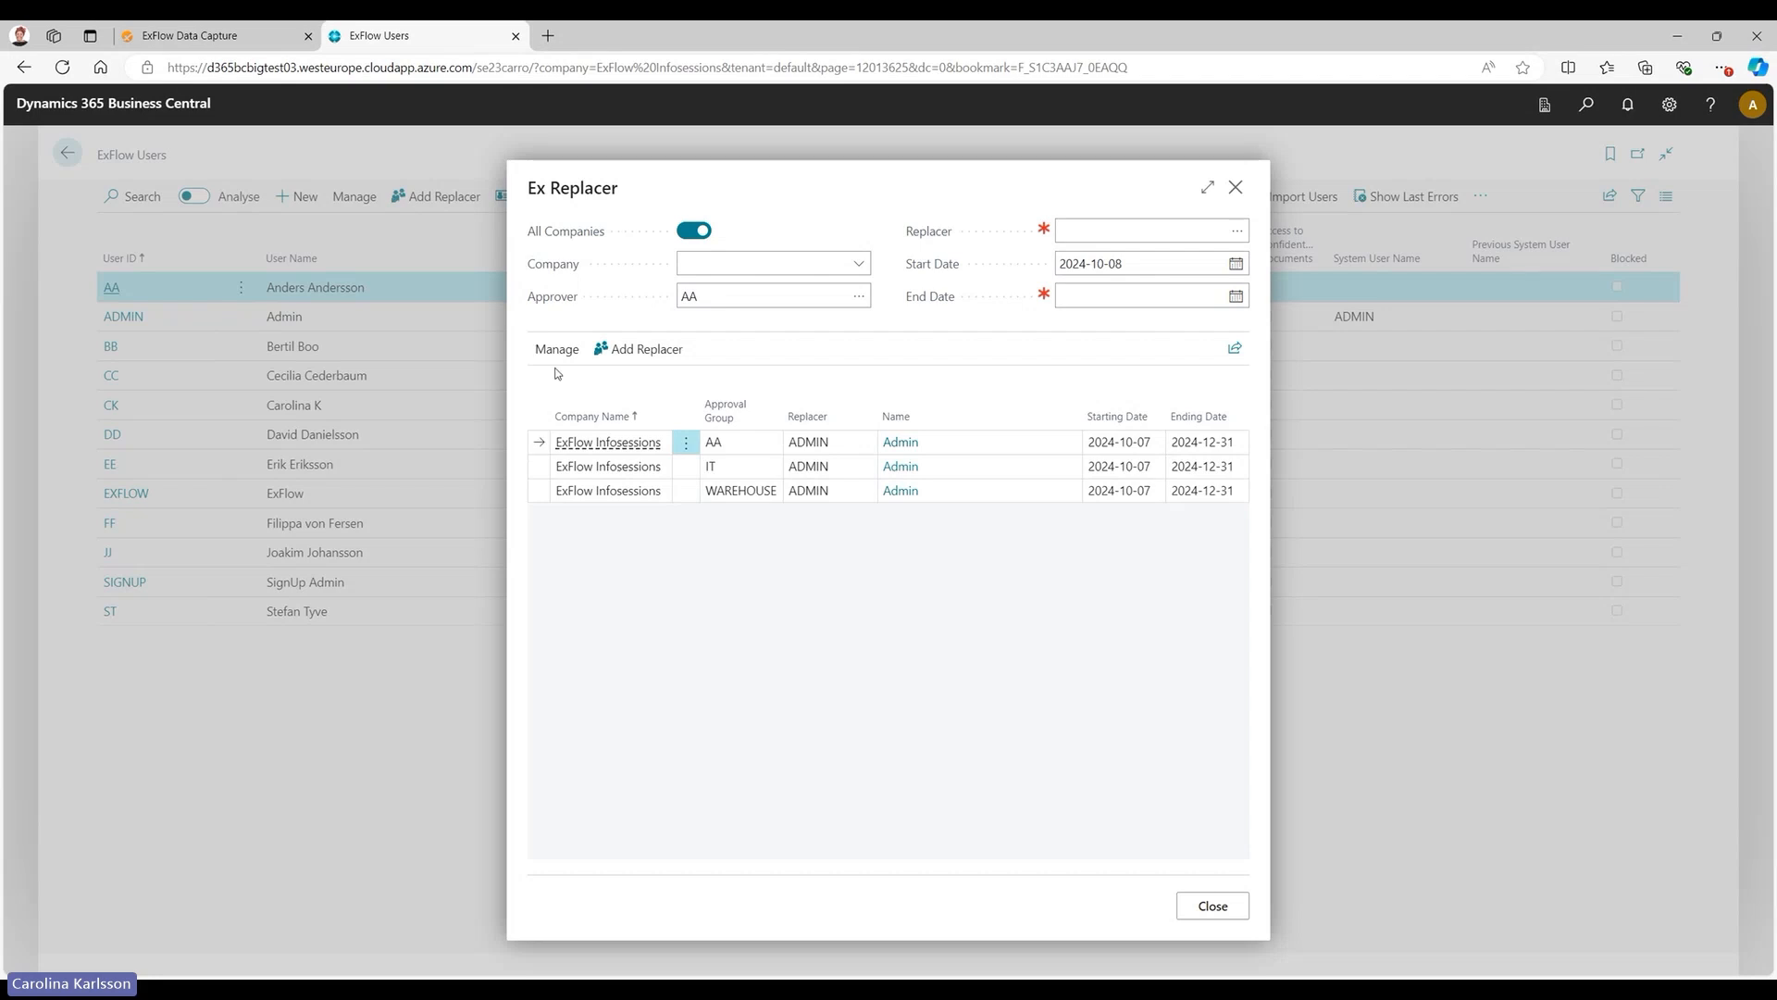
left_click(561, 351)
left_click(575, 387)
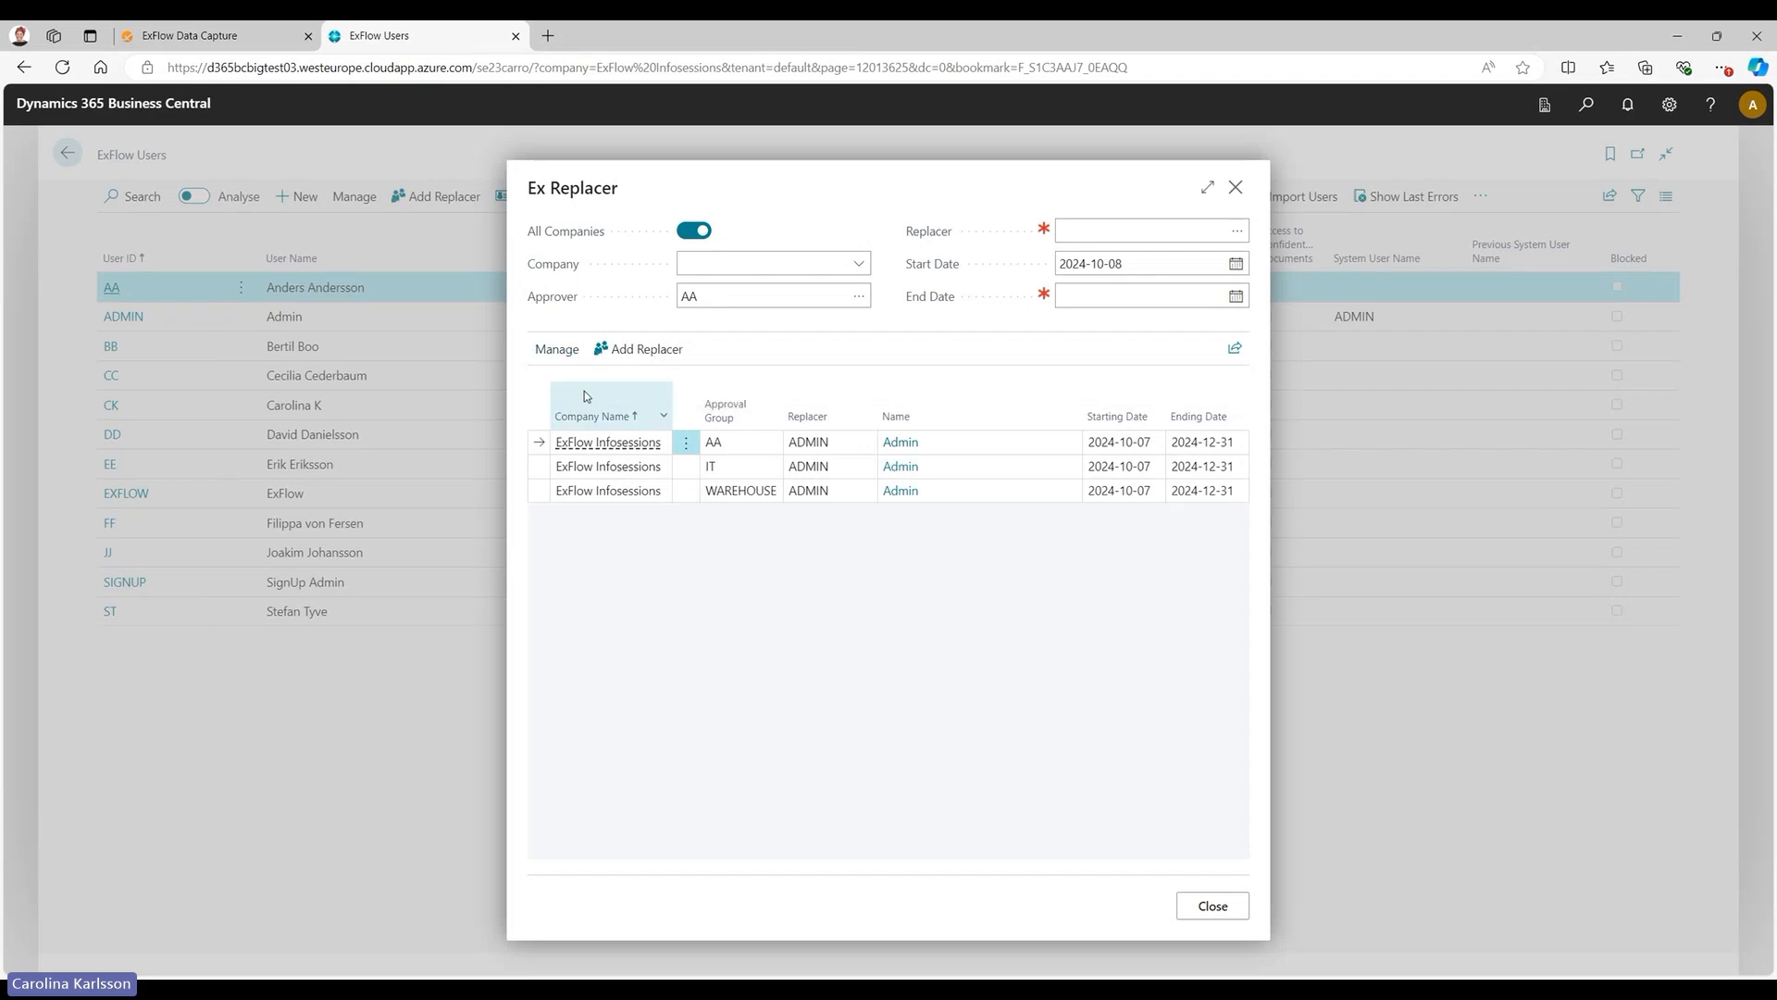
left_click(969, 592)
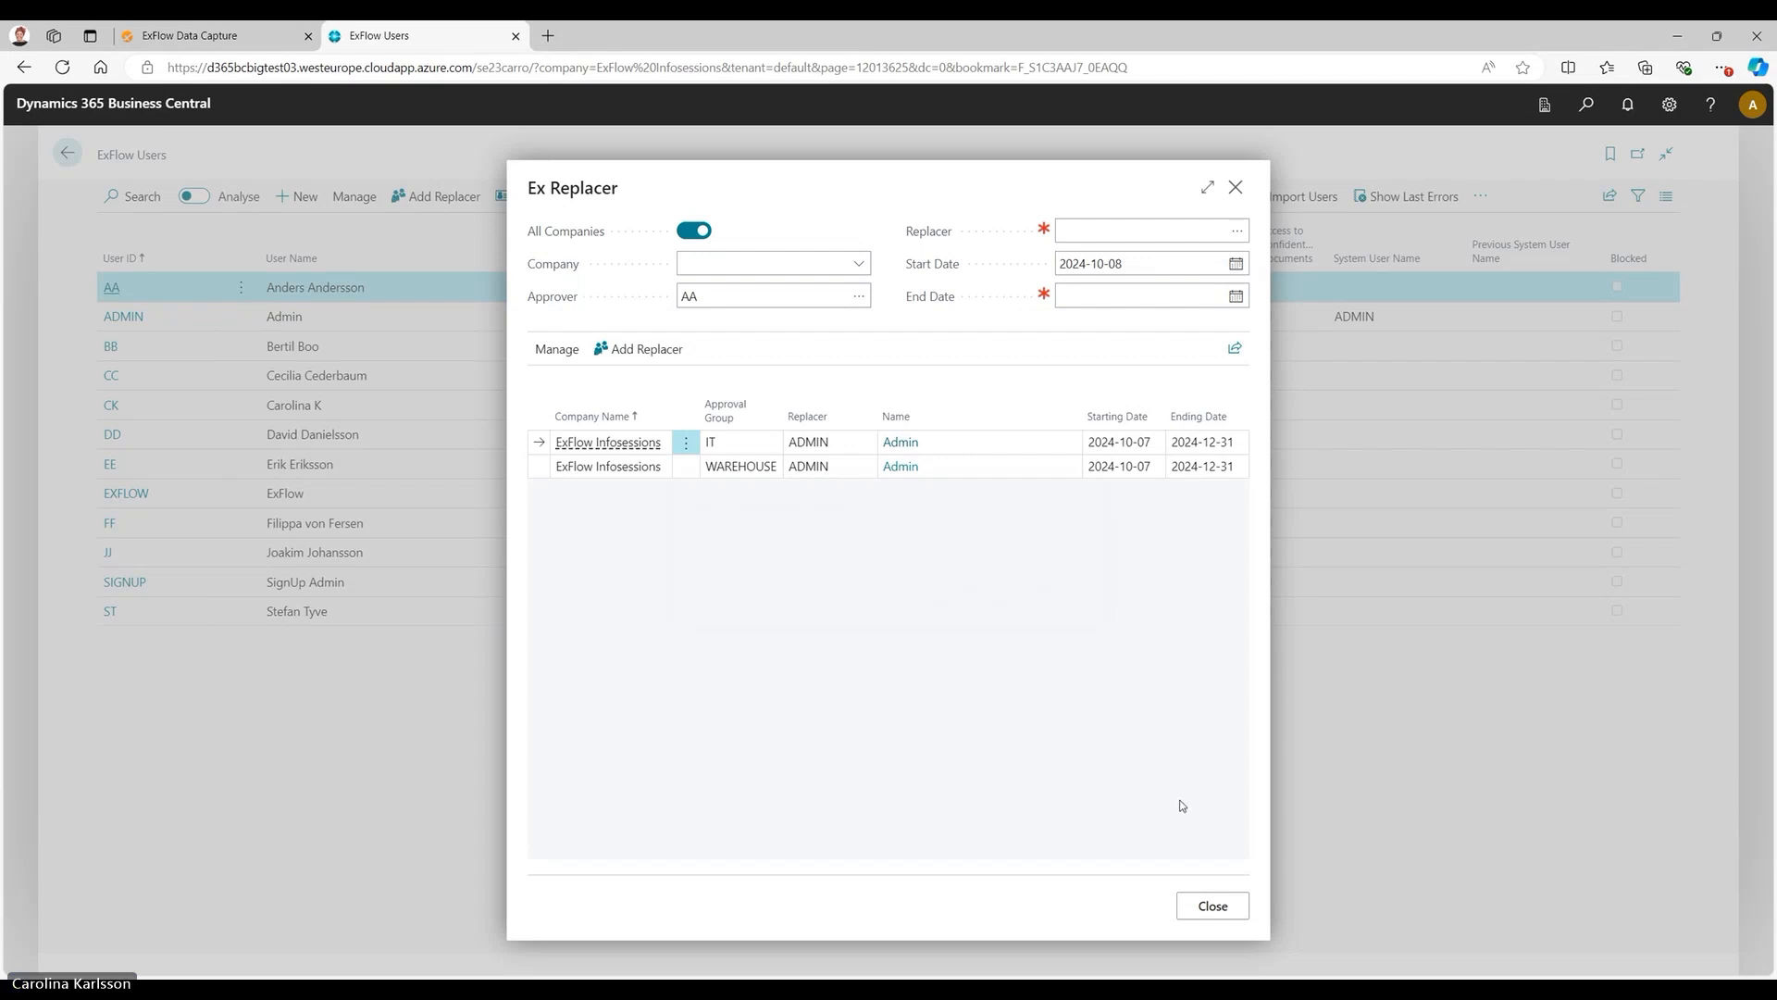
key("Escape")
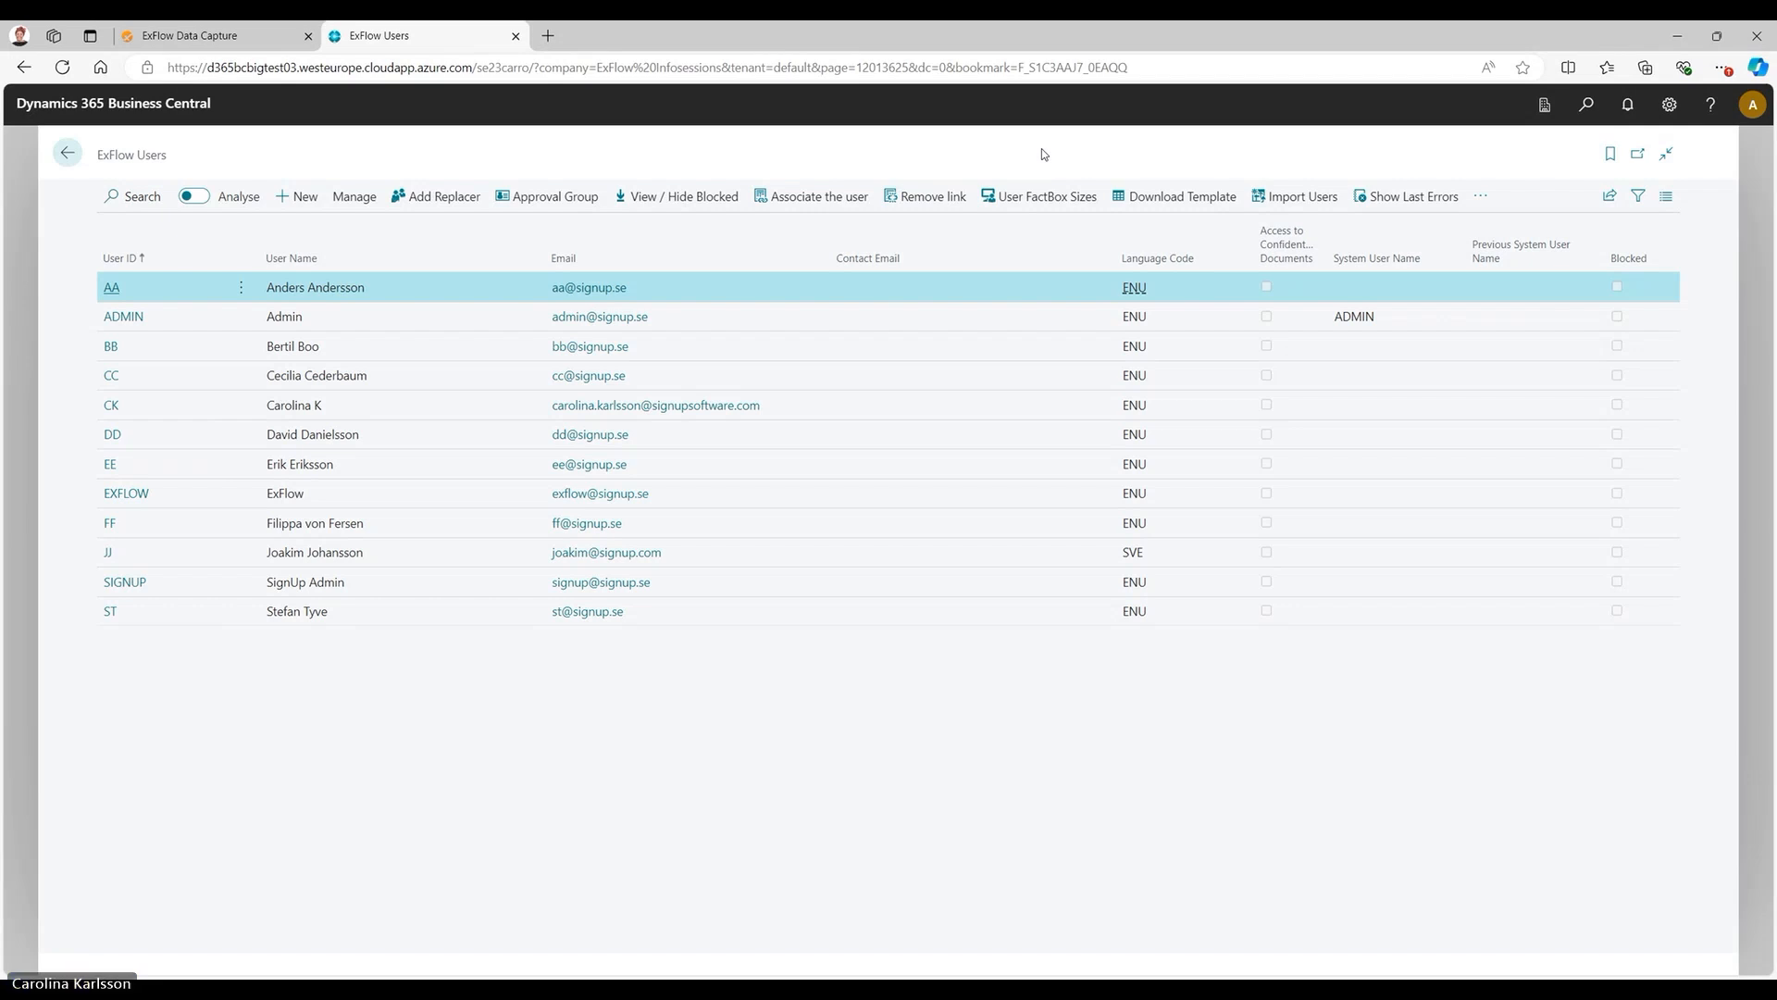
Review the additional ExFlow Users commands for sending reminders and creating ExFlow references, without running any.
left_click(1481, 197)
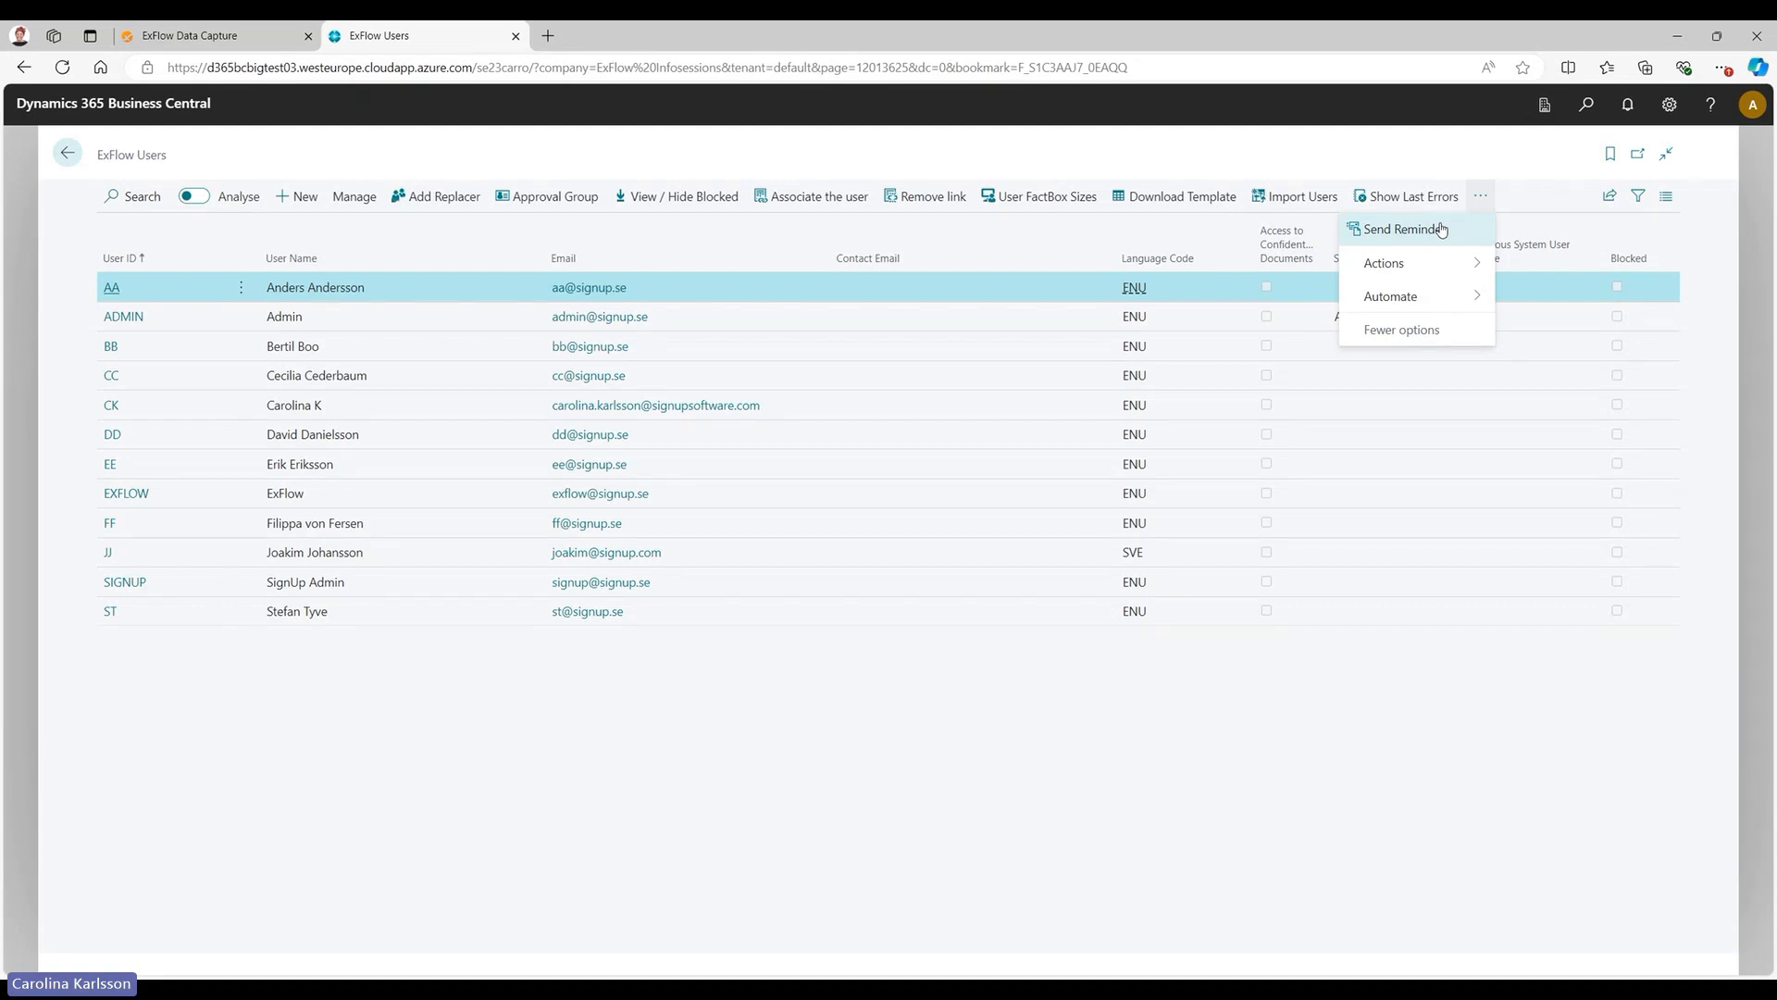
mouse_move(1441, 265)
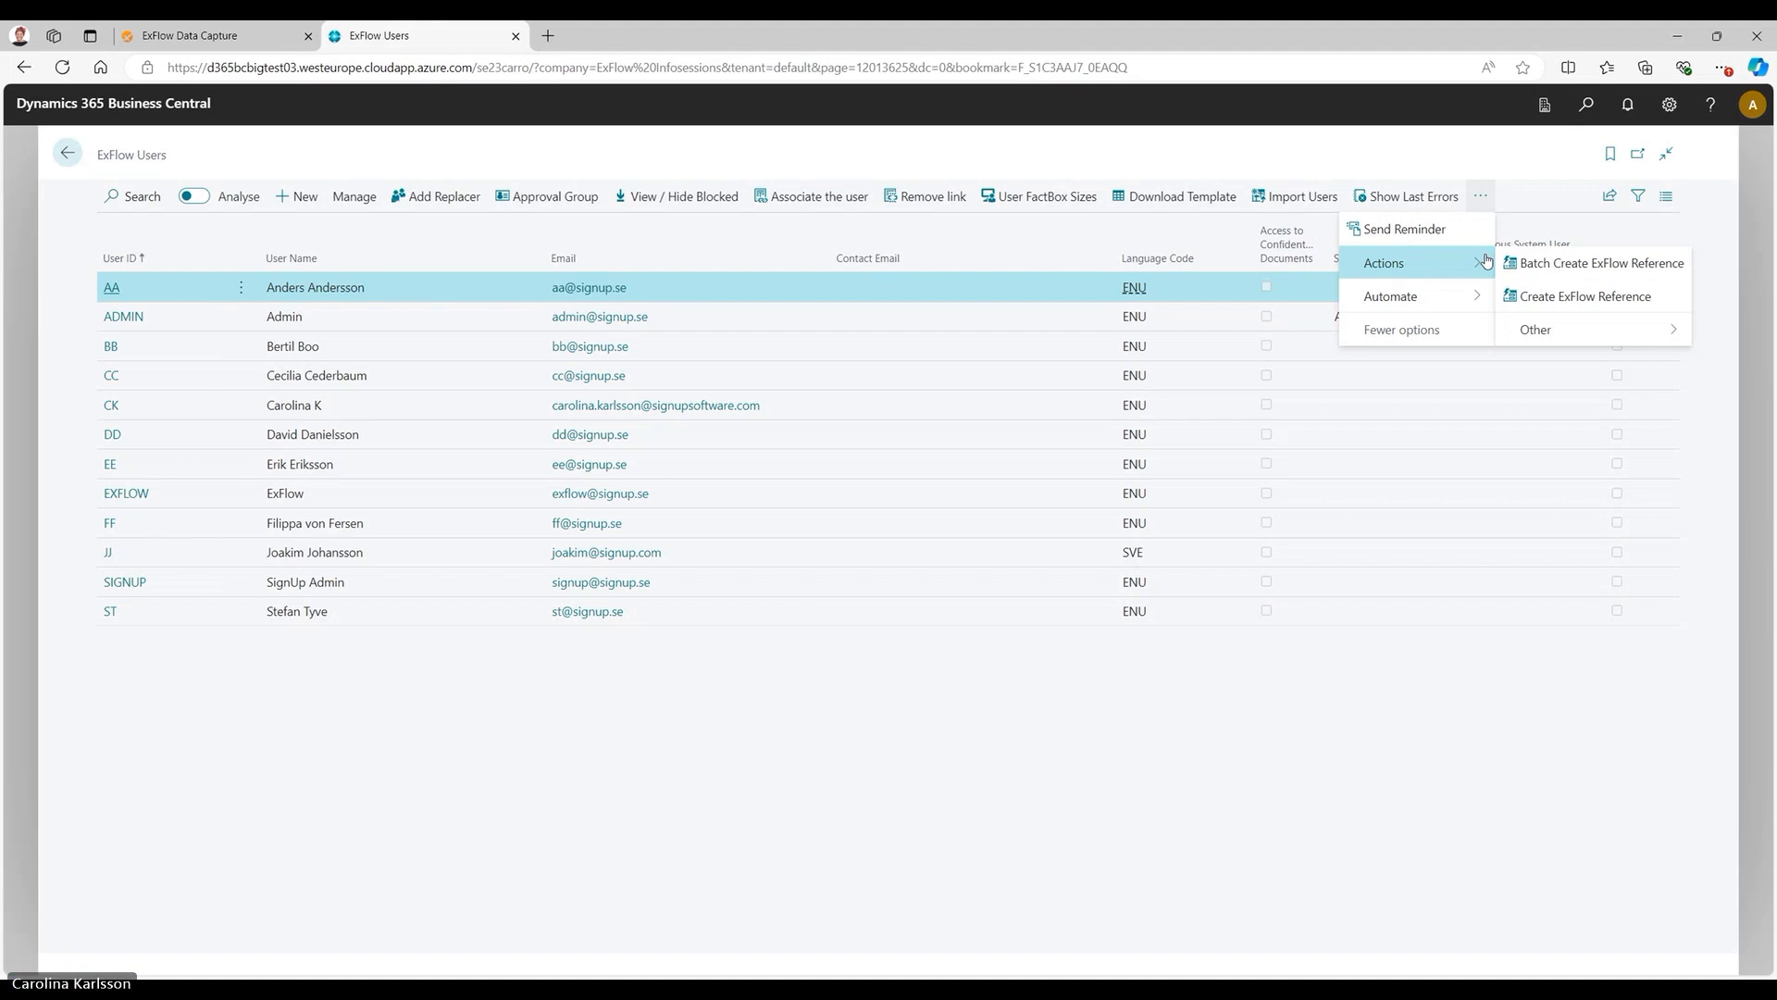
left_click(969, 713)
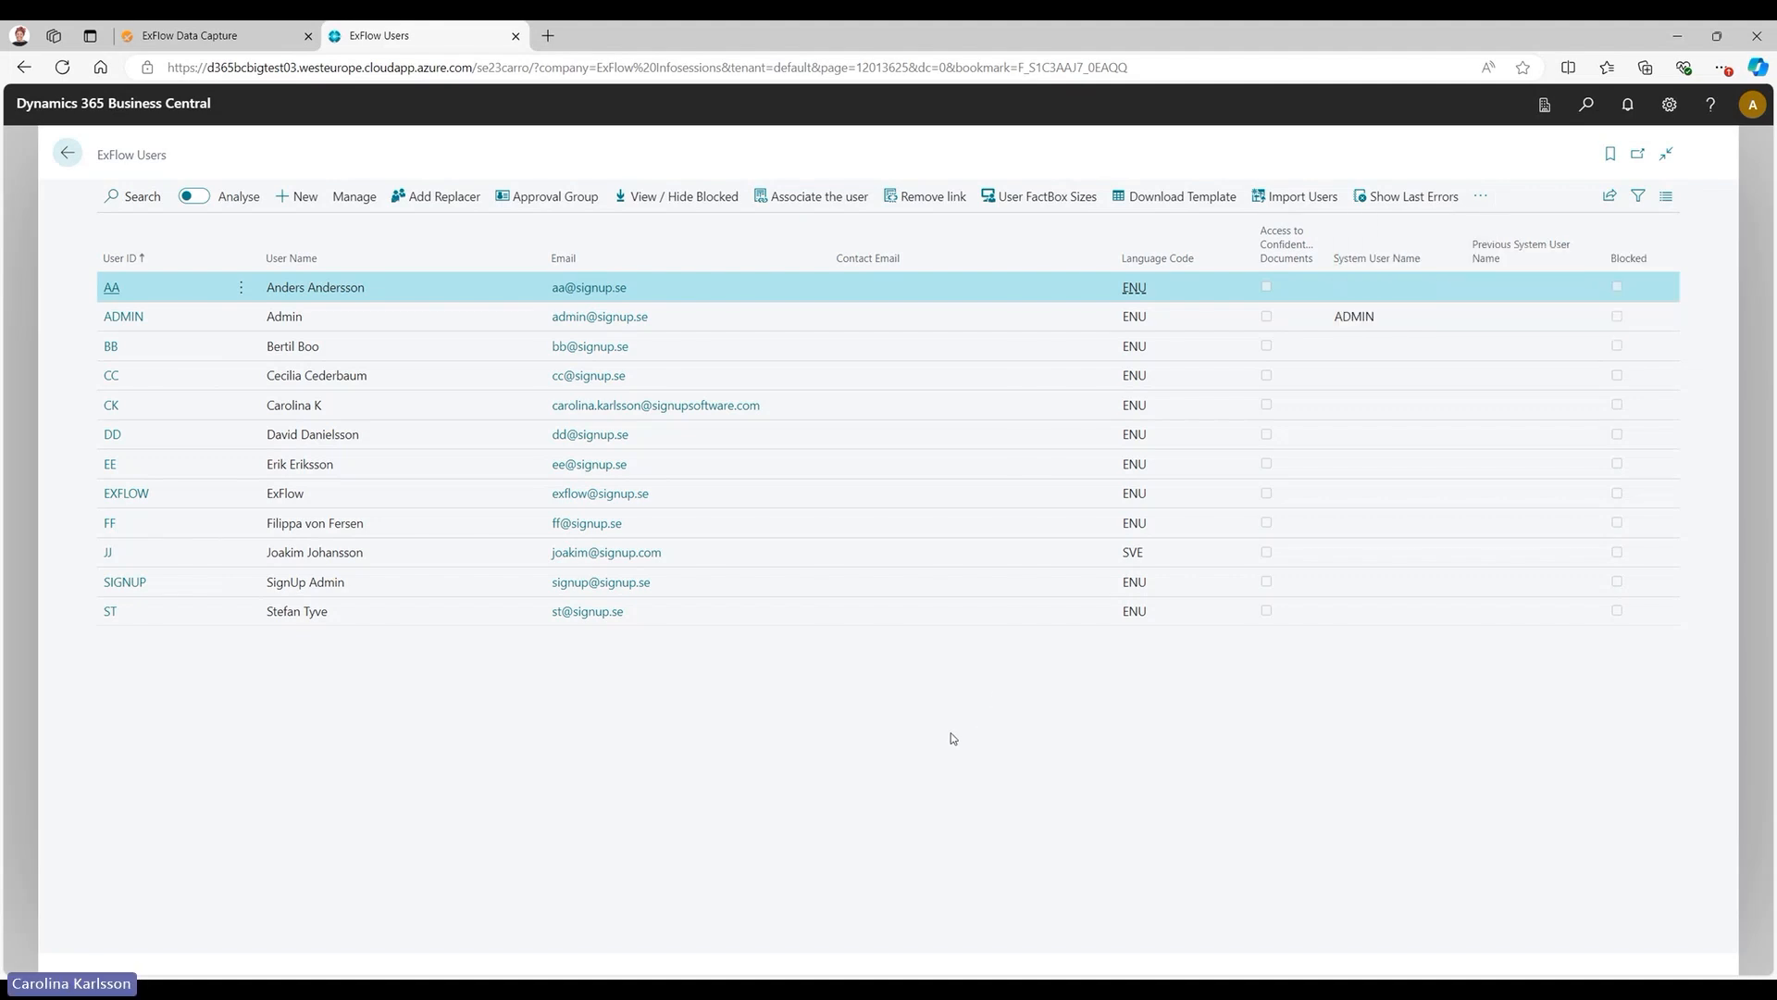
Open the user card of CC and review the options for blocking the user, without blocking the user.
left_click(111, 377)
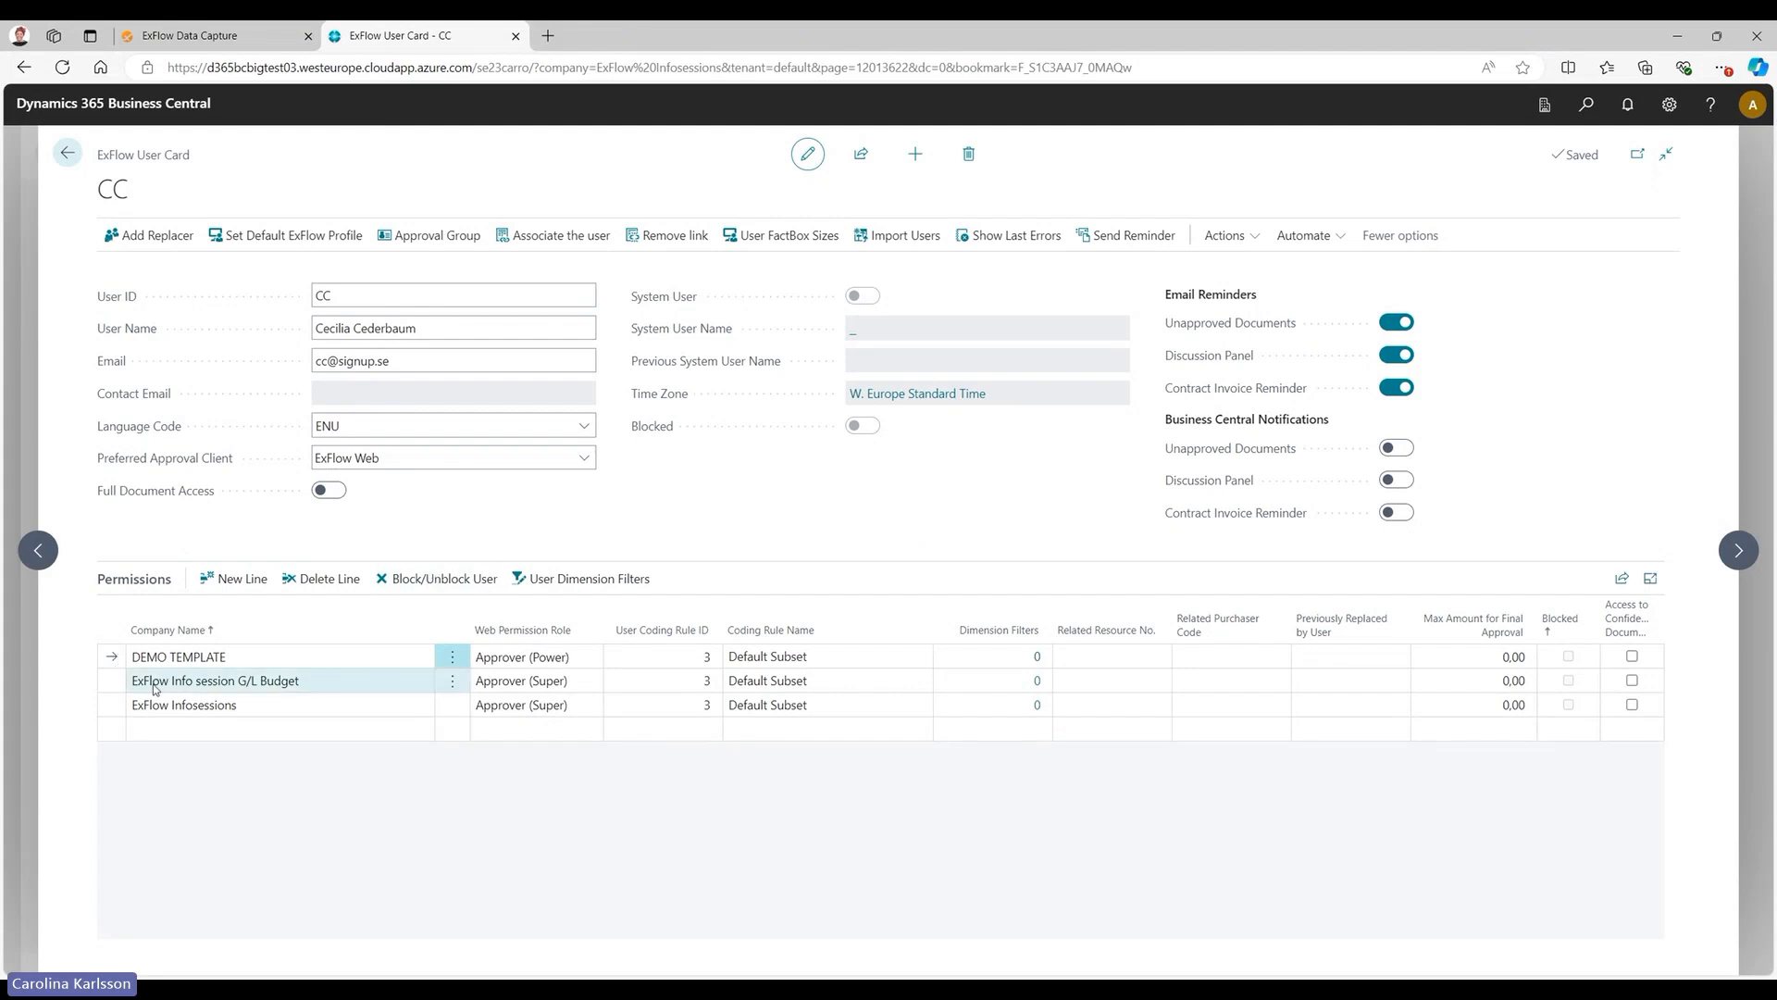
left_click(439, 579)
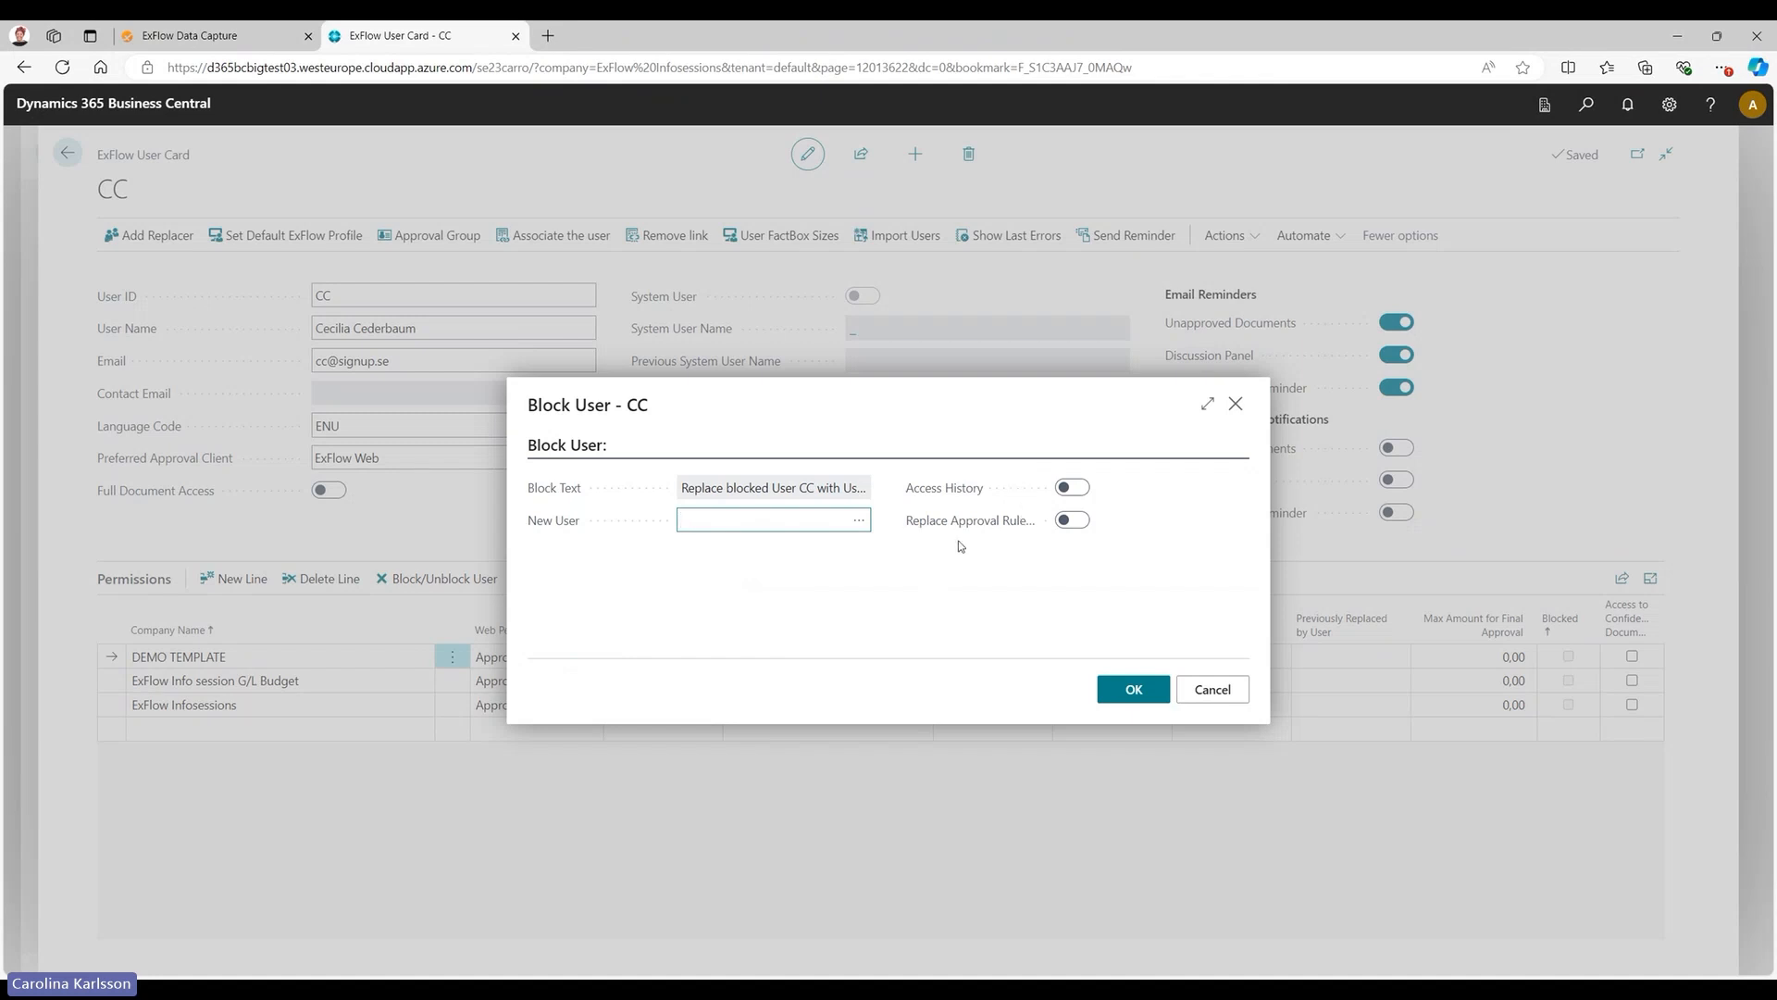
mouse_move(984, 528)
left_click(1171, 593)
key("Escape")
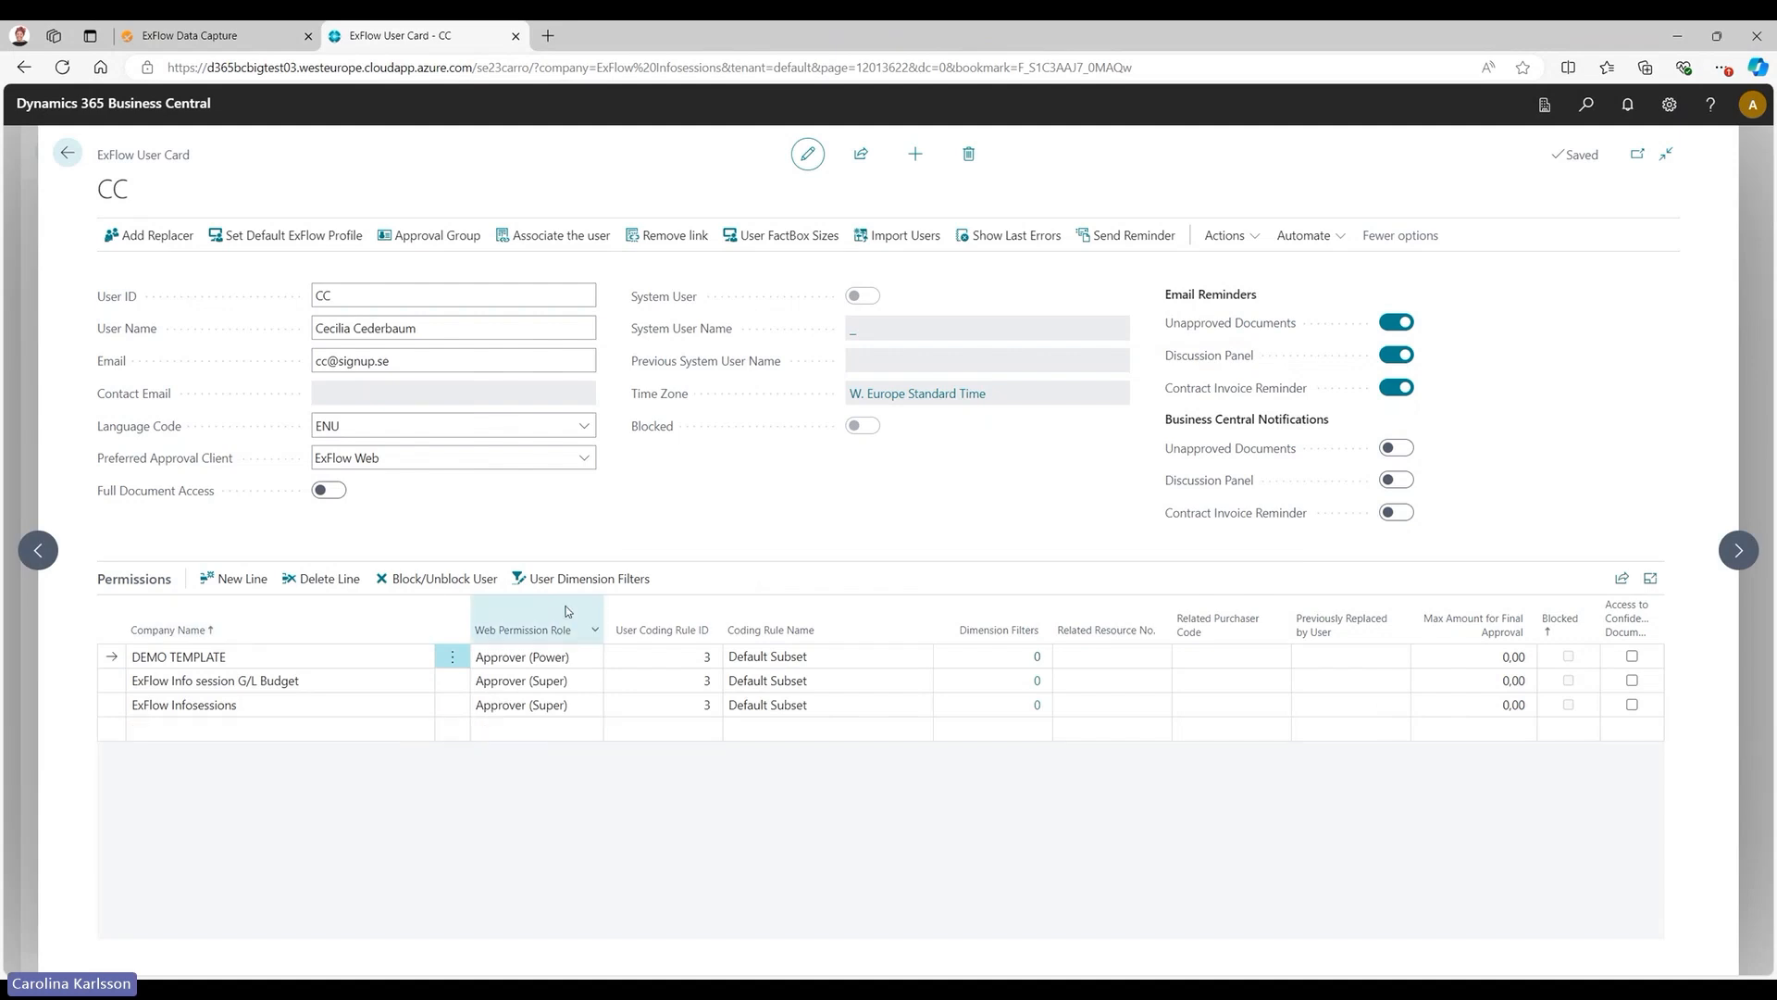
Examine the web permission role and maximum final approval amount columns in CC's permissions, and return to the home page.
mouse_move(570, 618)
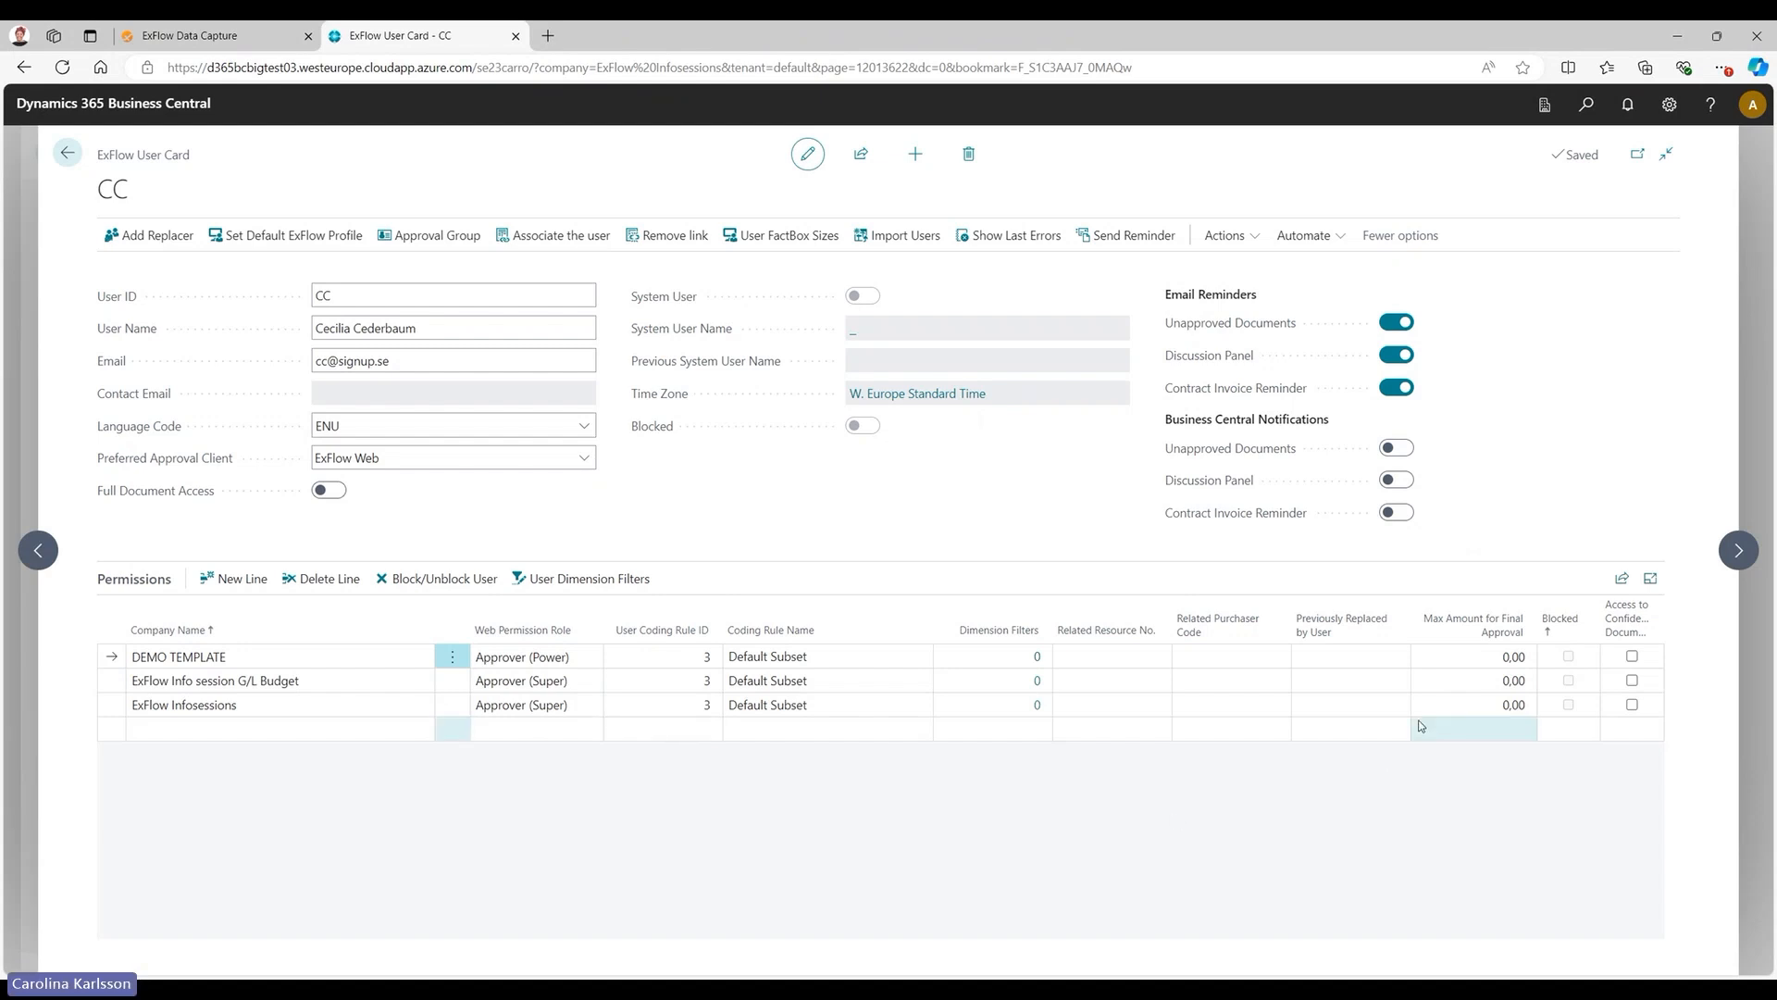
mouse_move(1363, 639)
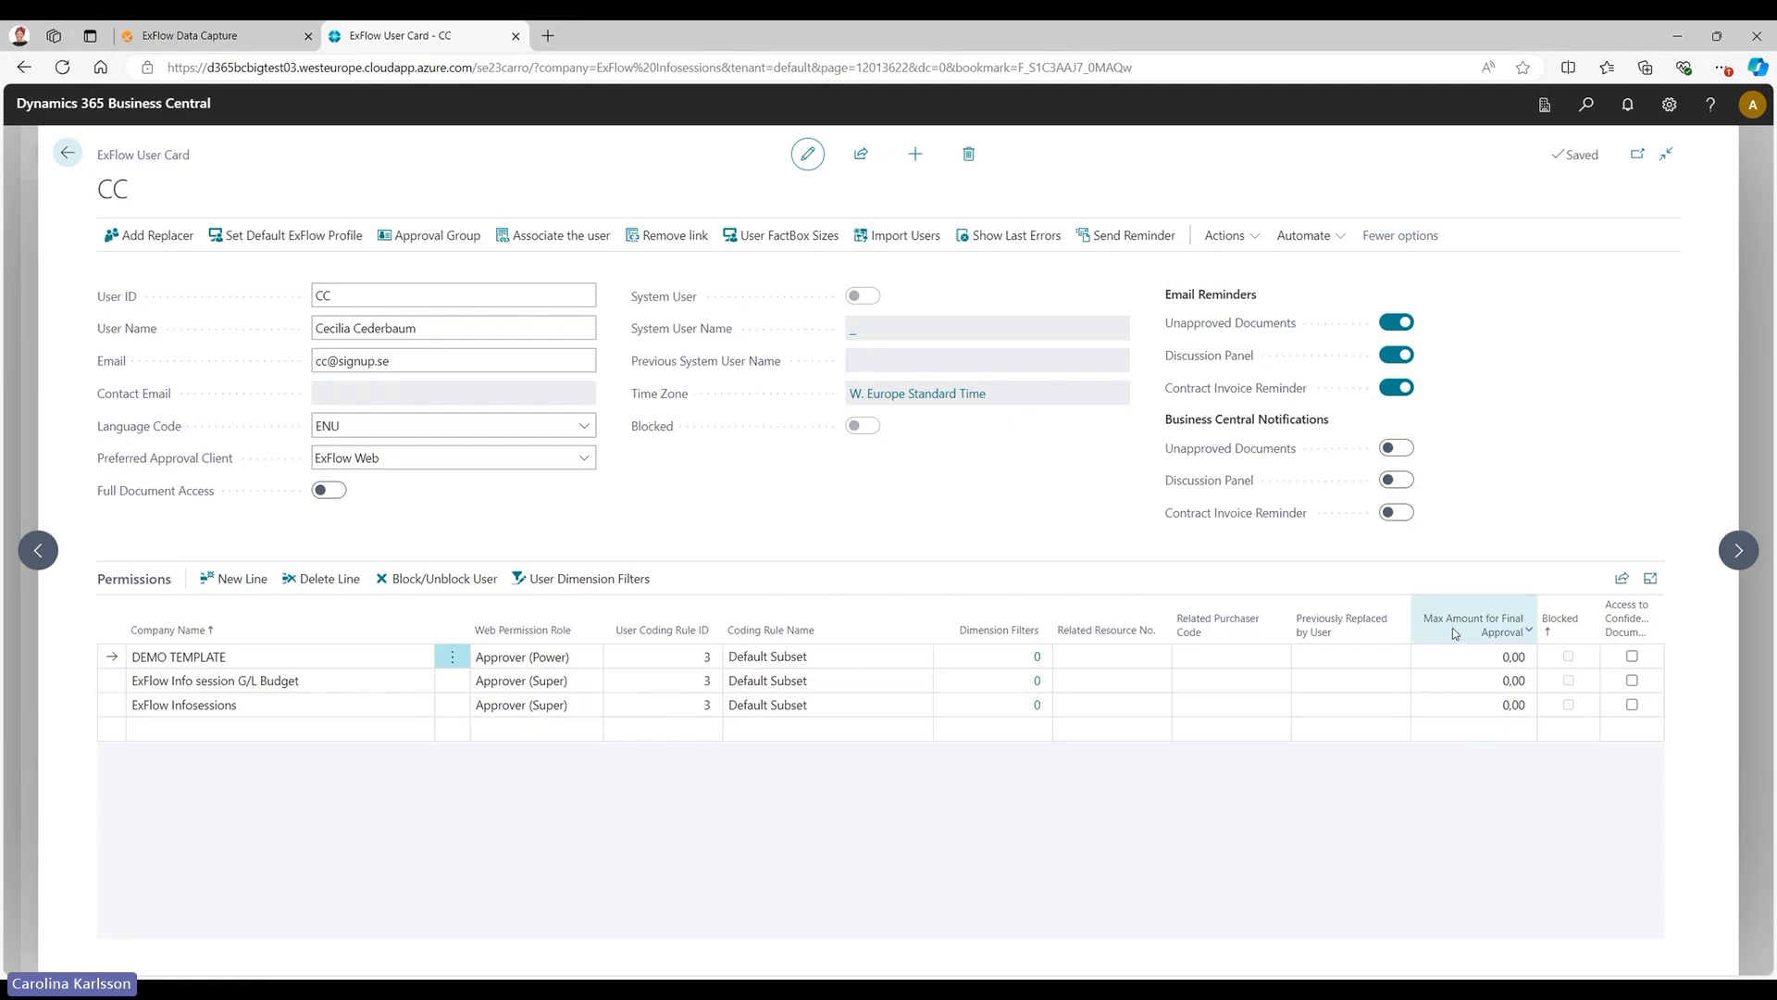
mouse_move(1481, 636)
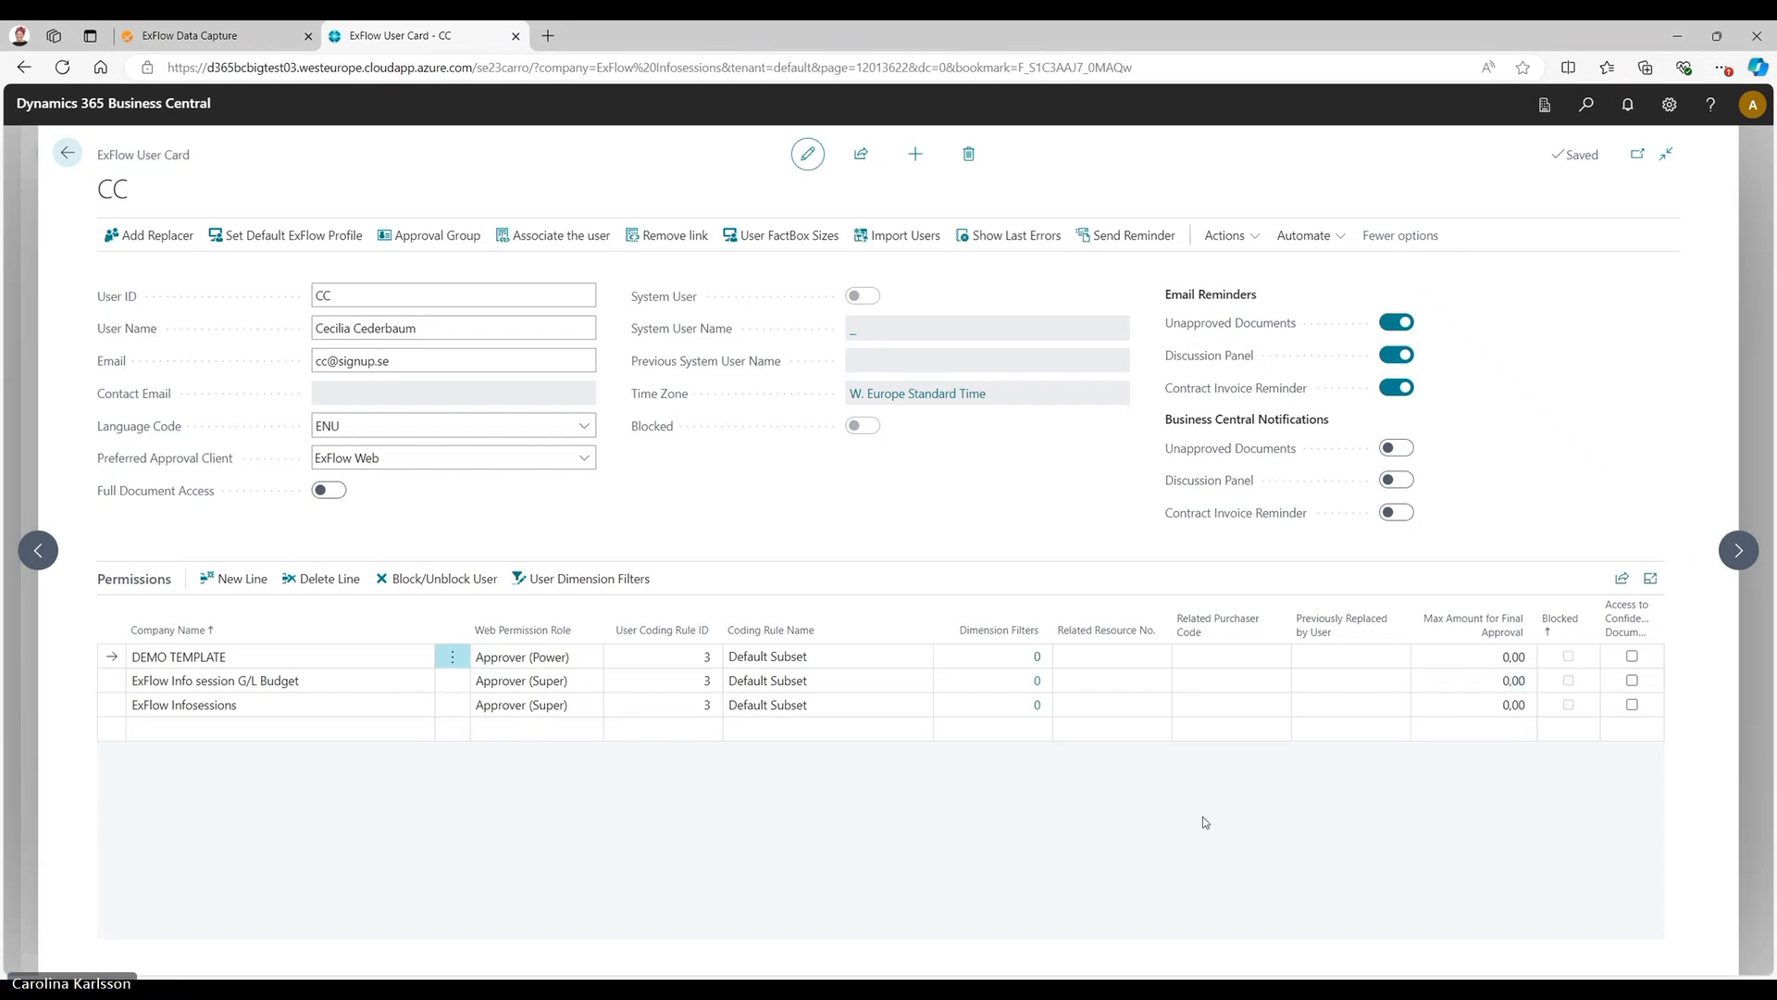
key("Escape")
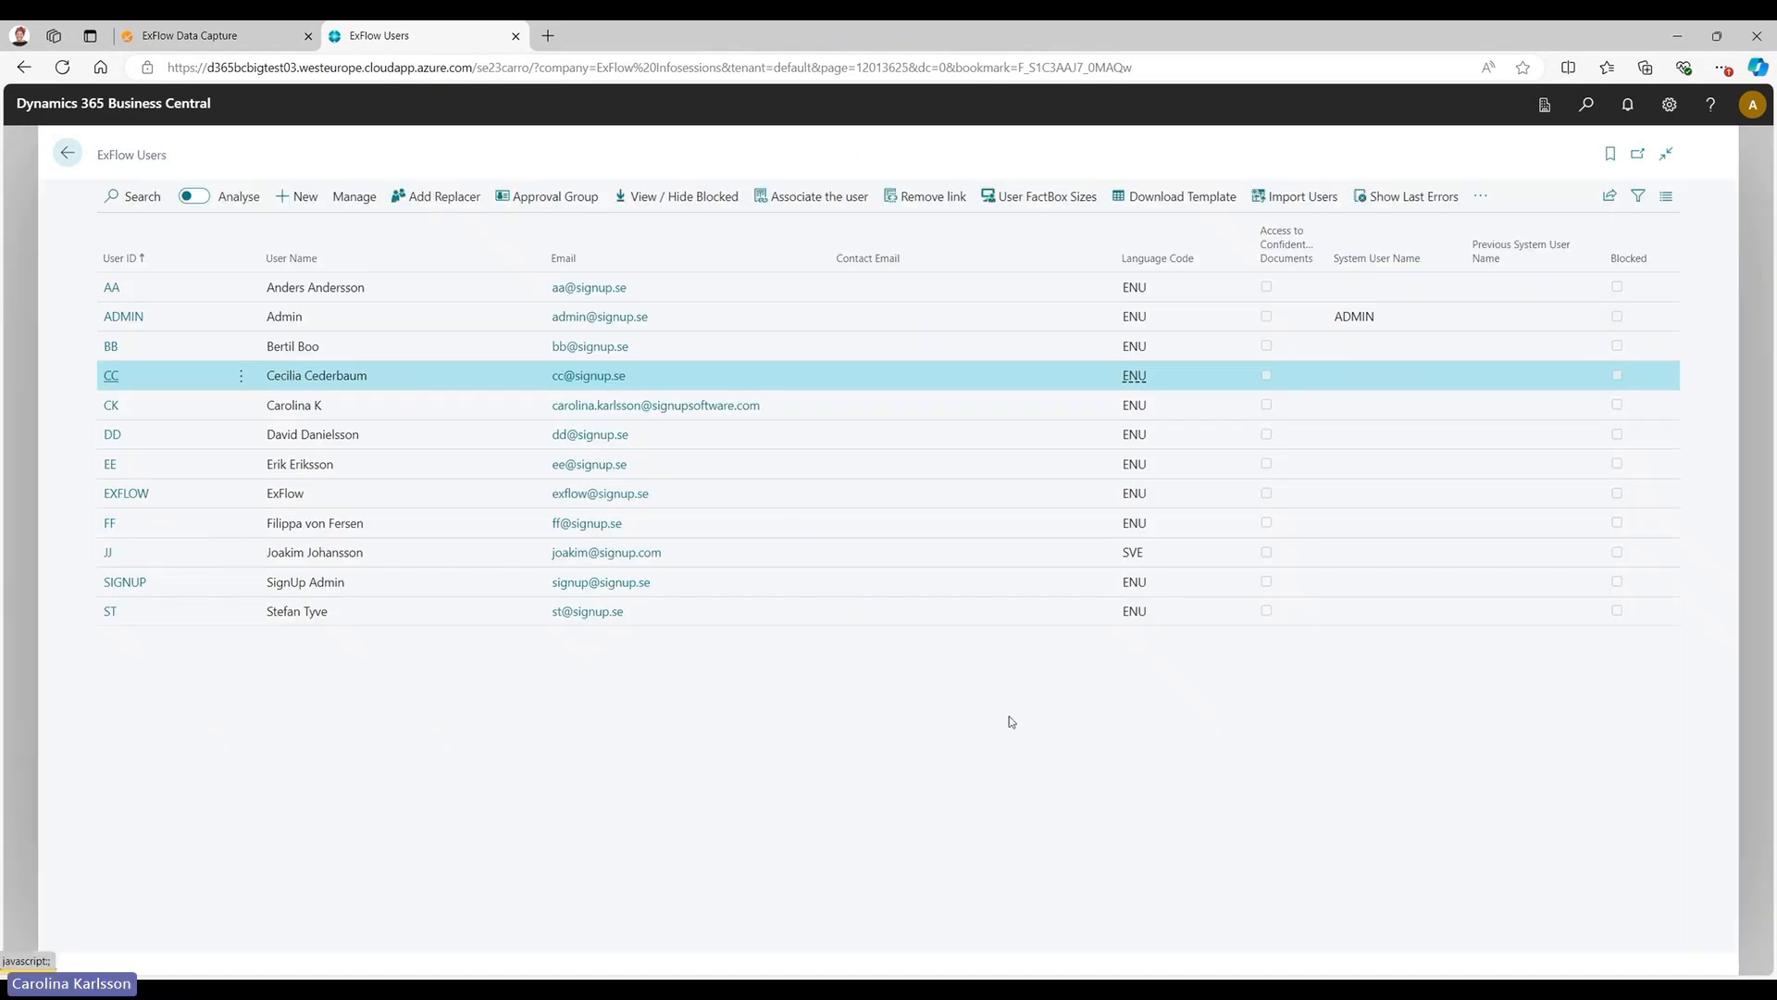
key("Escape")
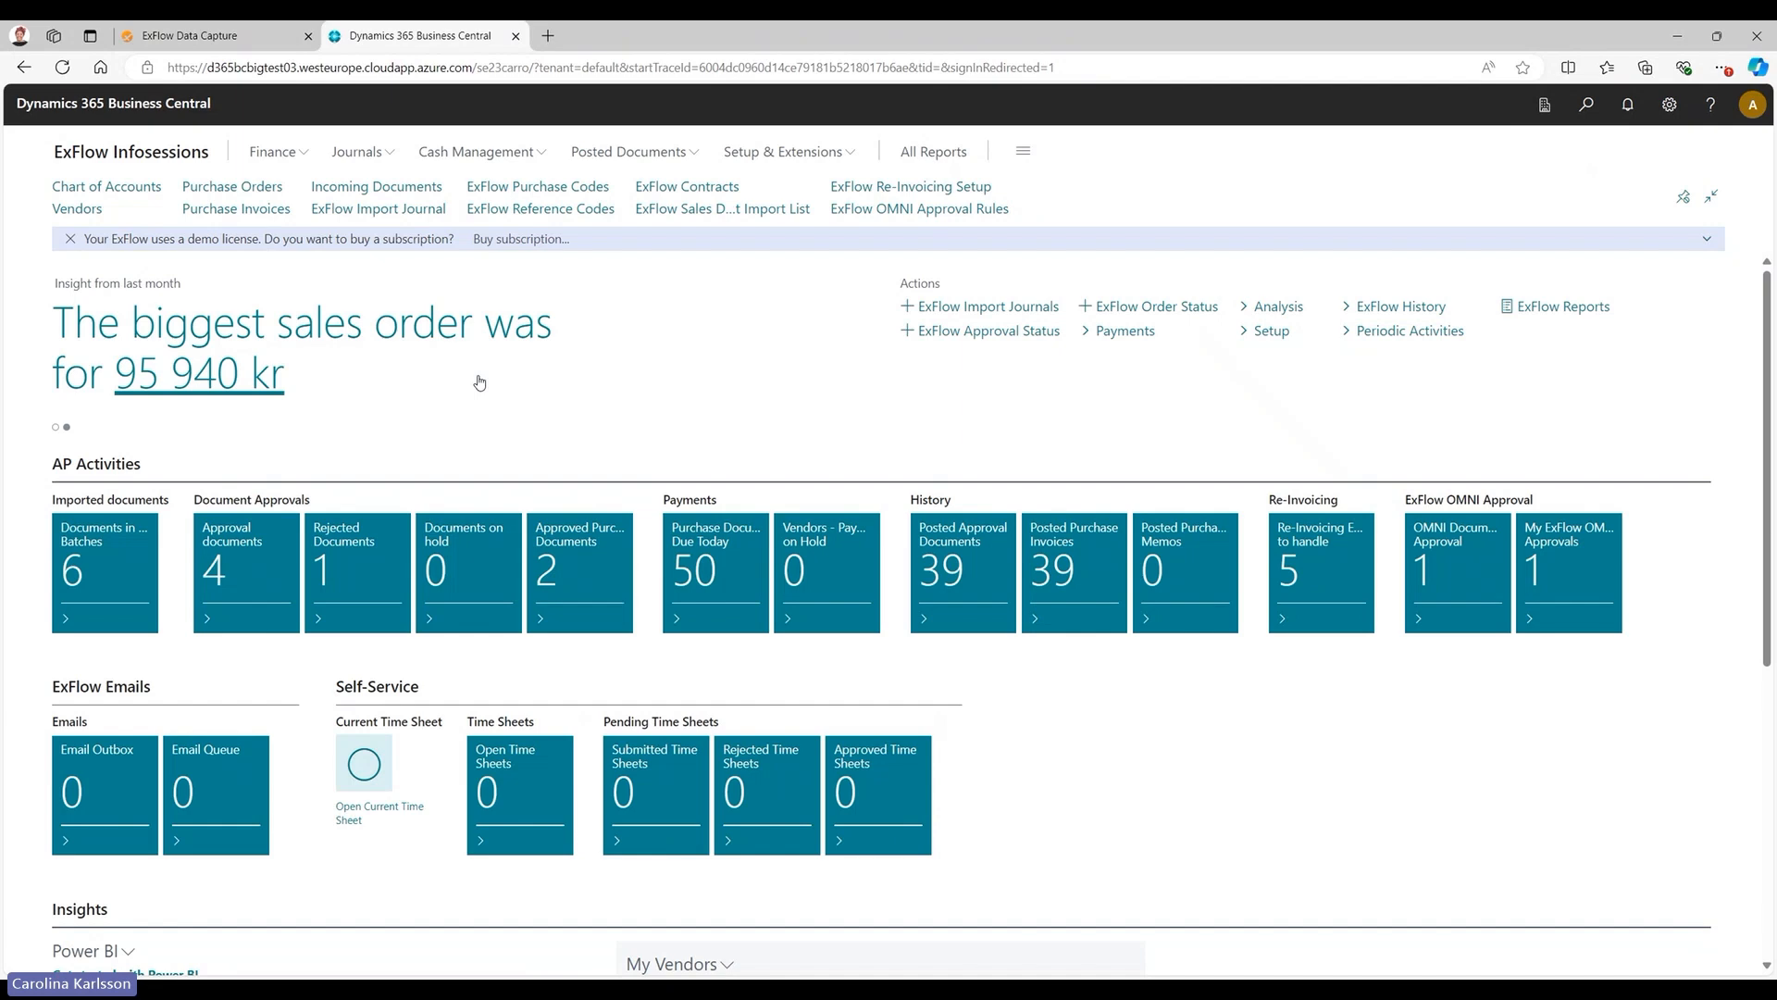
Open the DEFAULT batch from the documents in import batches and dismiss the demo license notification.
left_click(115, 573)
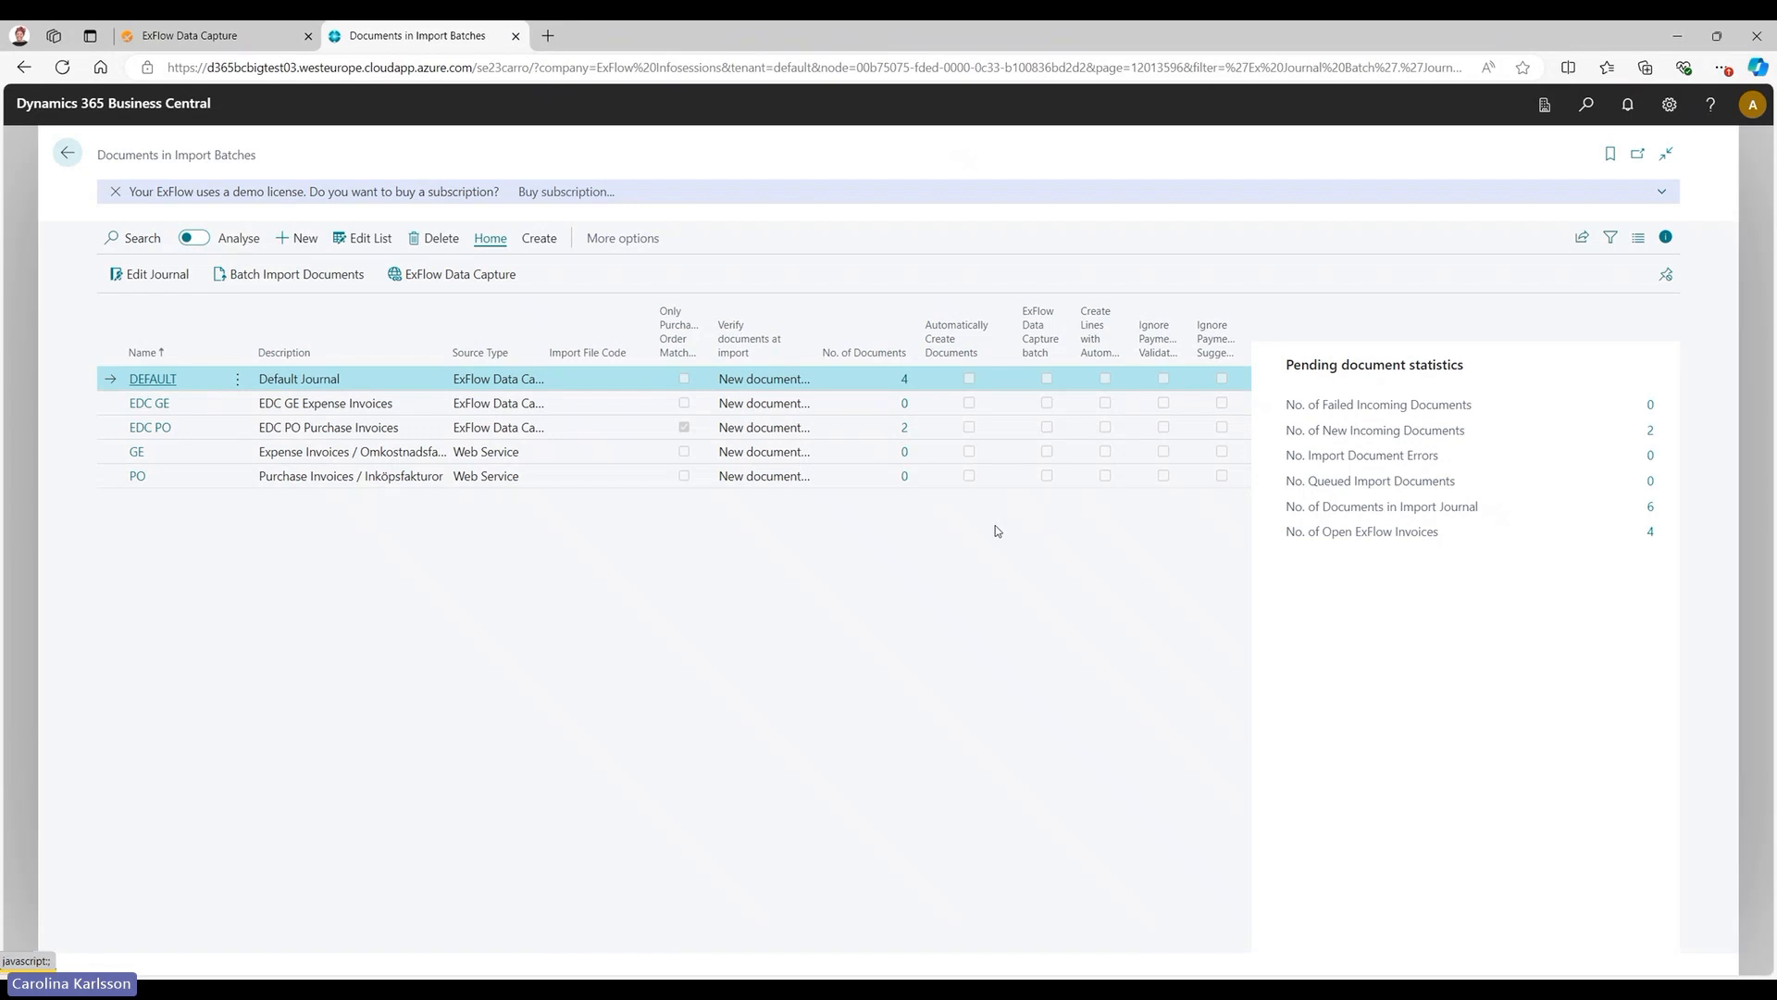
left_click(139, 379)
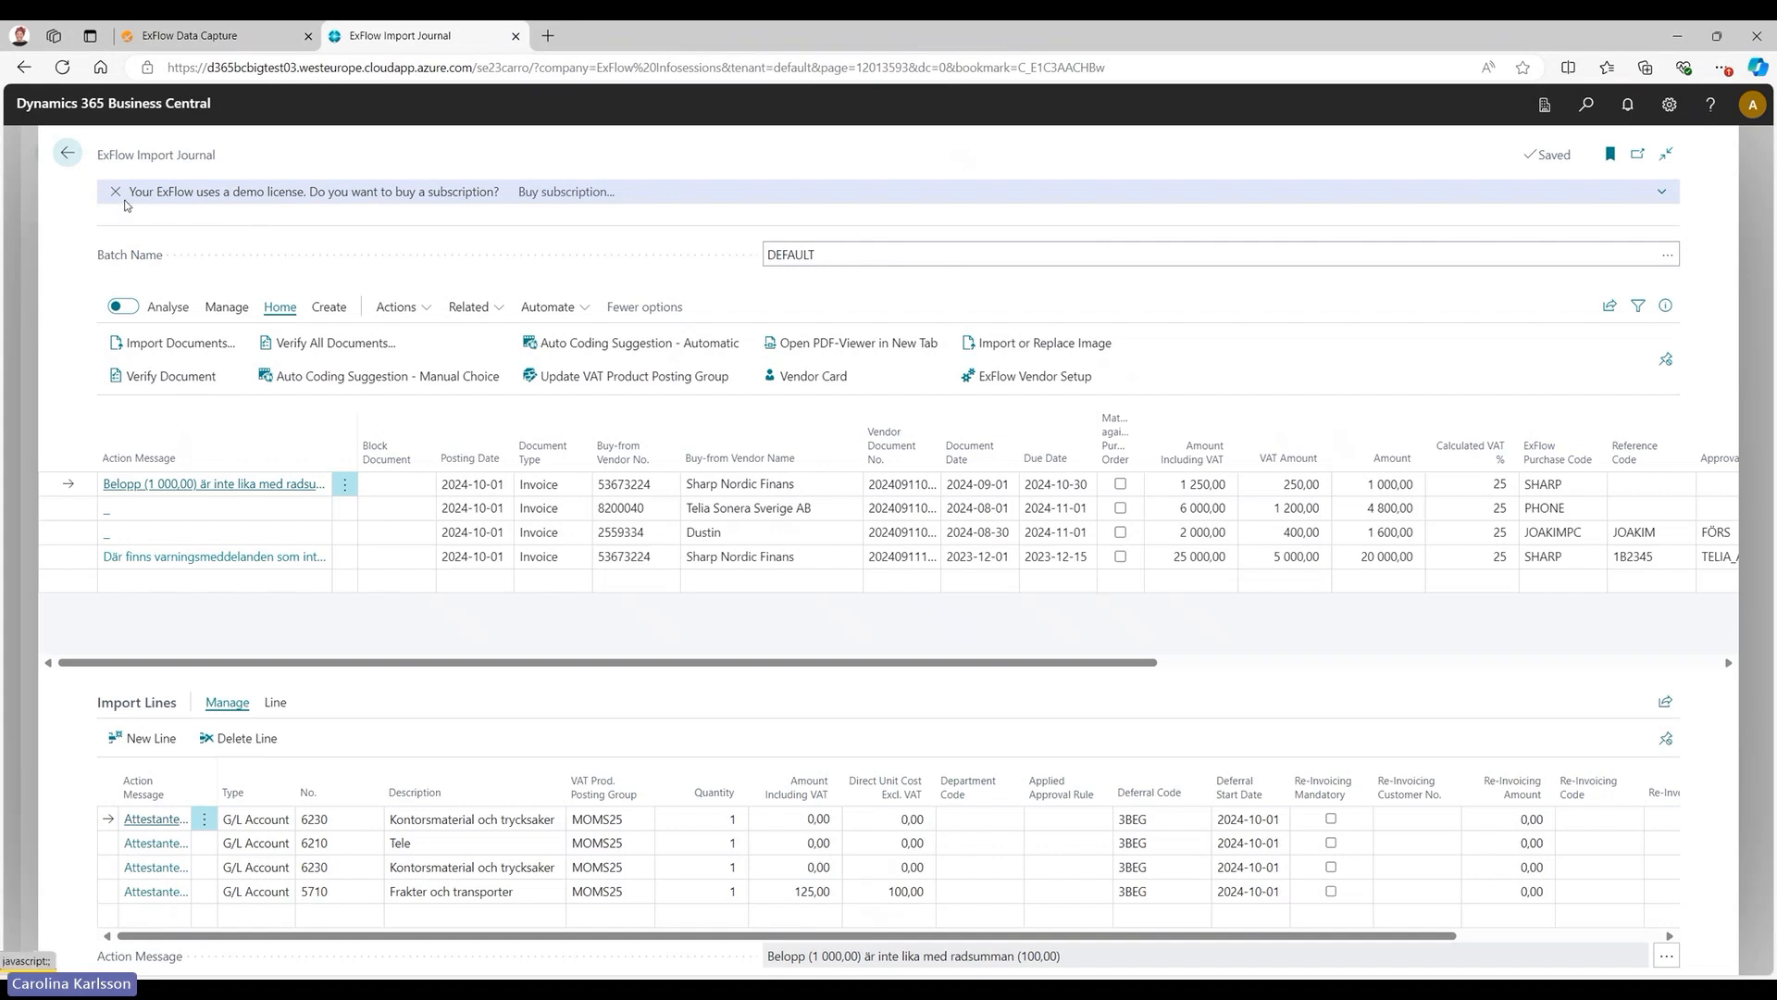
left_click(116, 193)
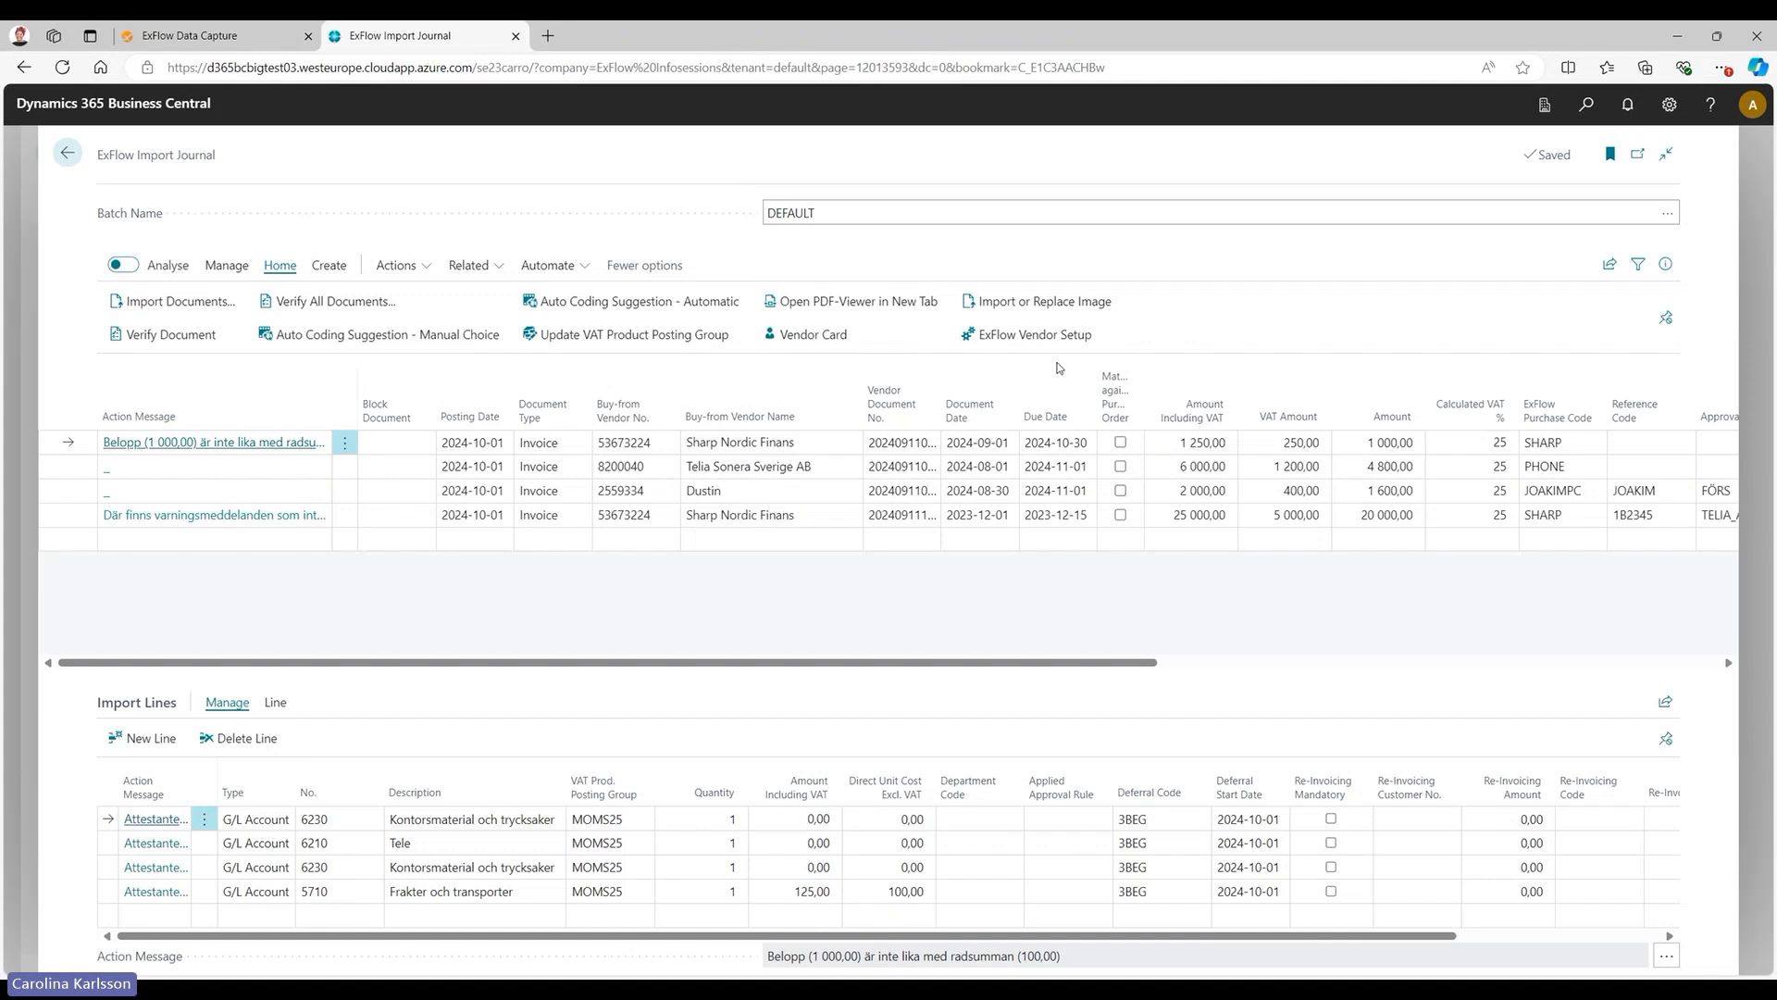
Show the document creation commands and select both Sharp Nordic Finans invoices and the Dustin invoice in the import journal.
left_click(326, 271)
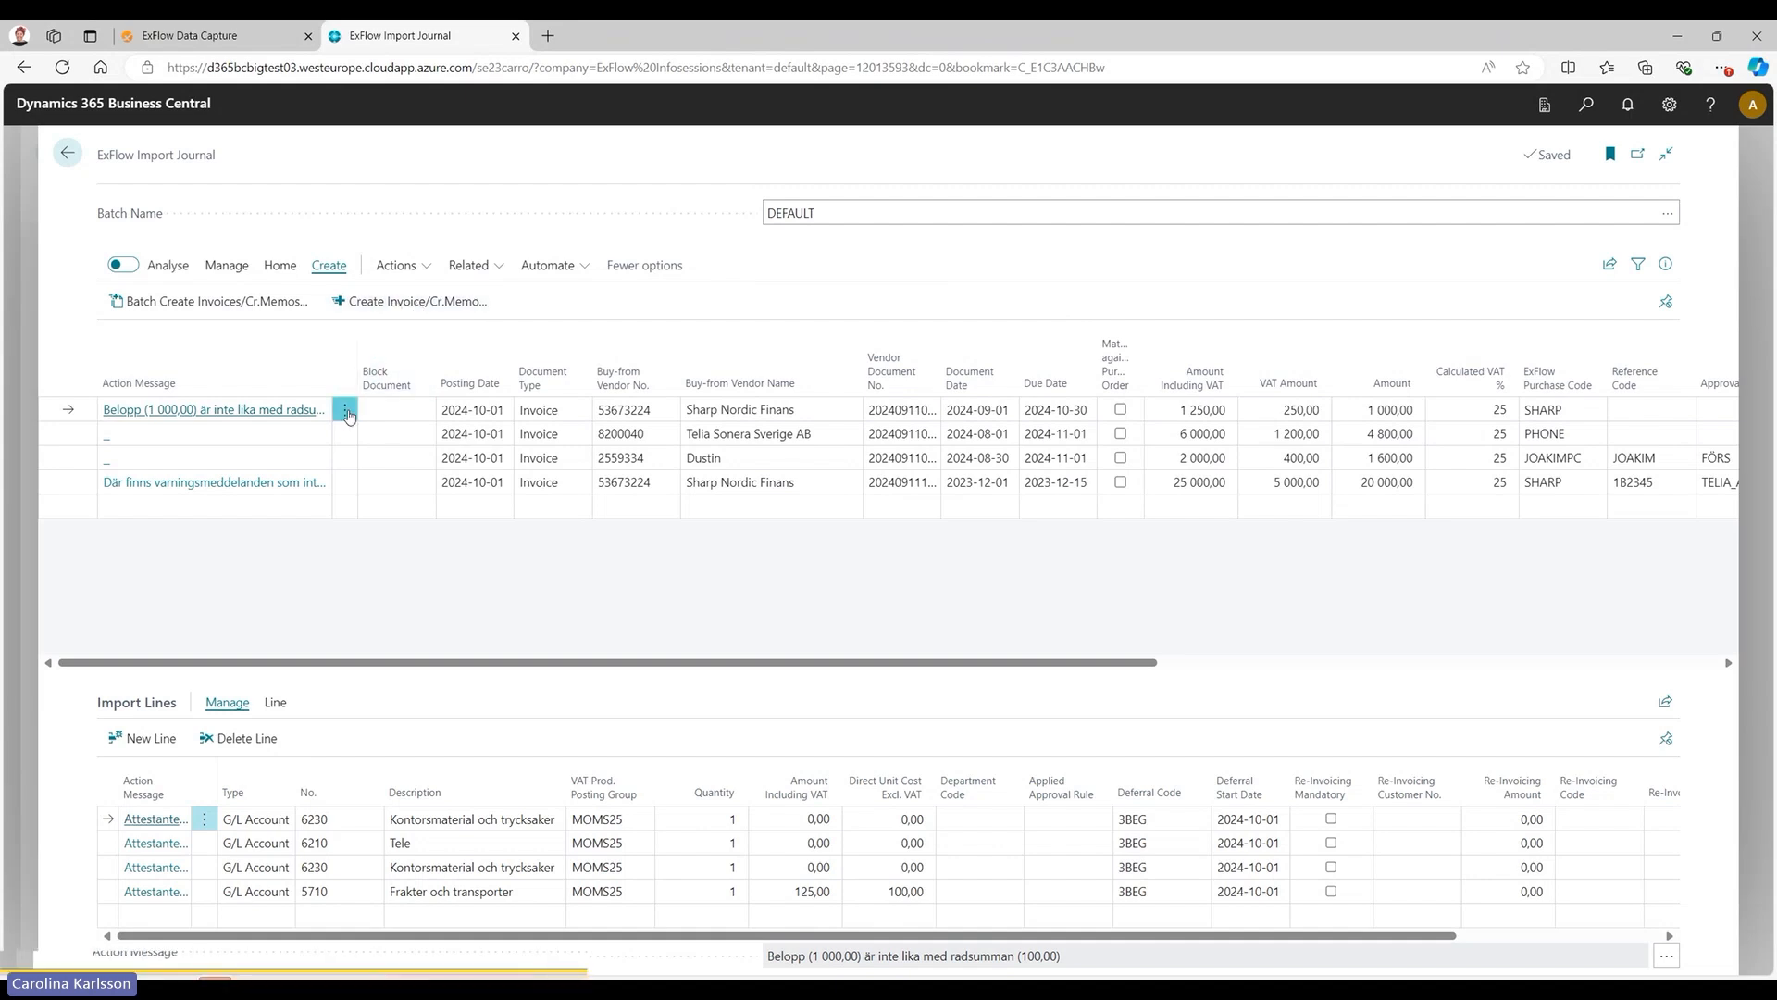
left_click(344, 411)
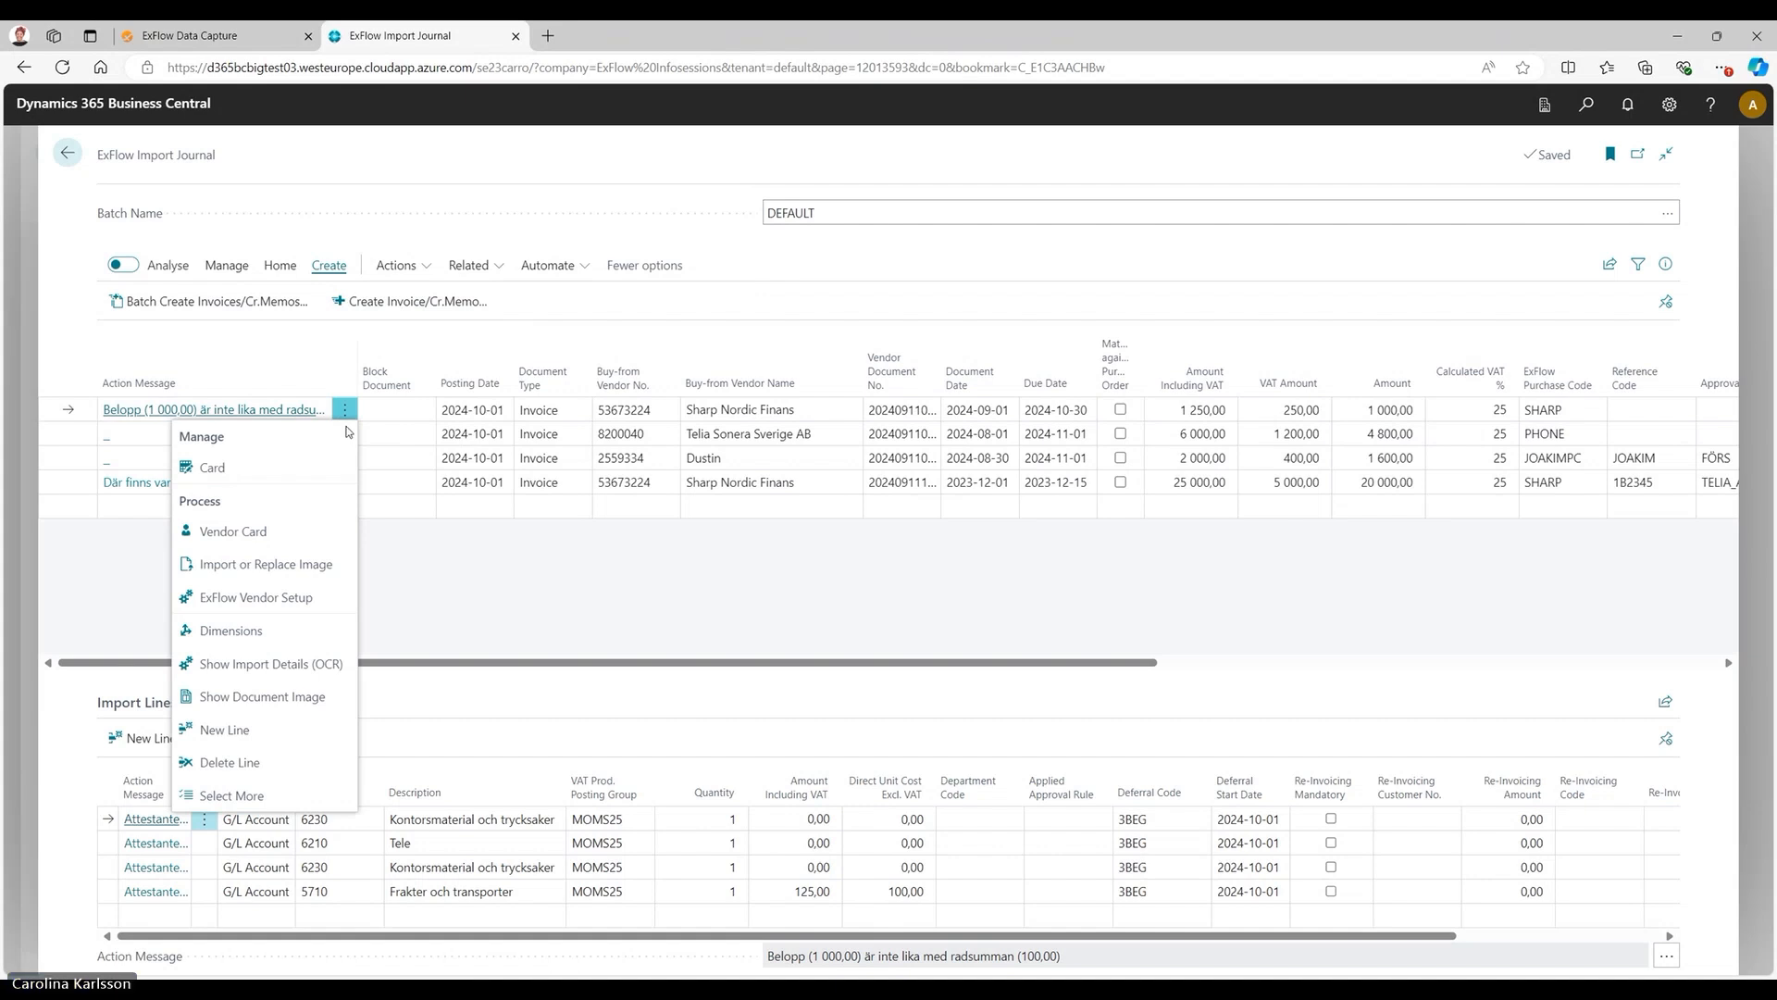
left_click(297, 793)
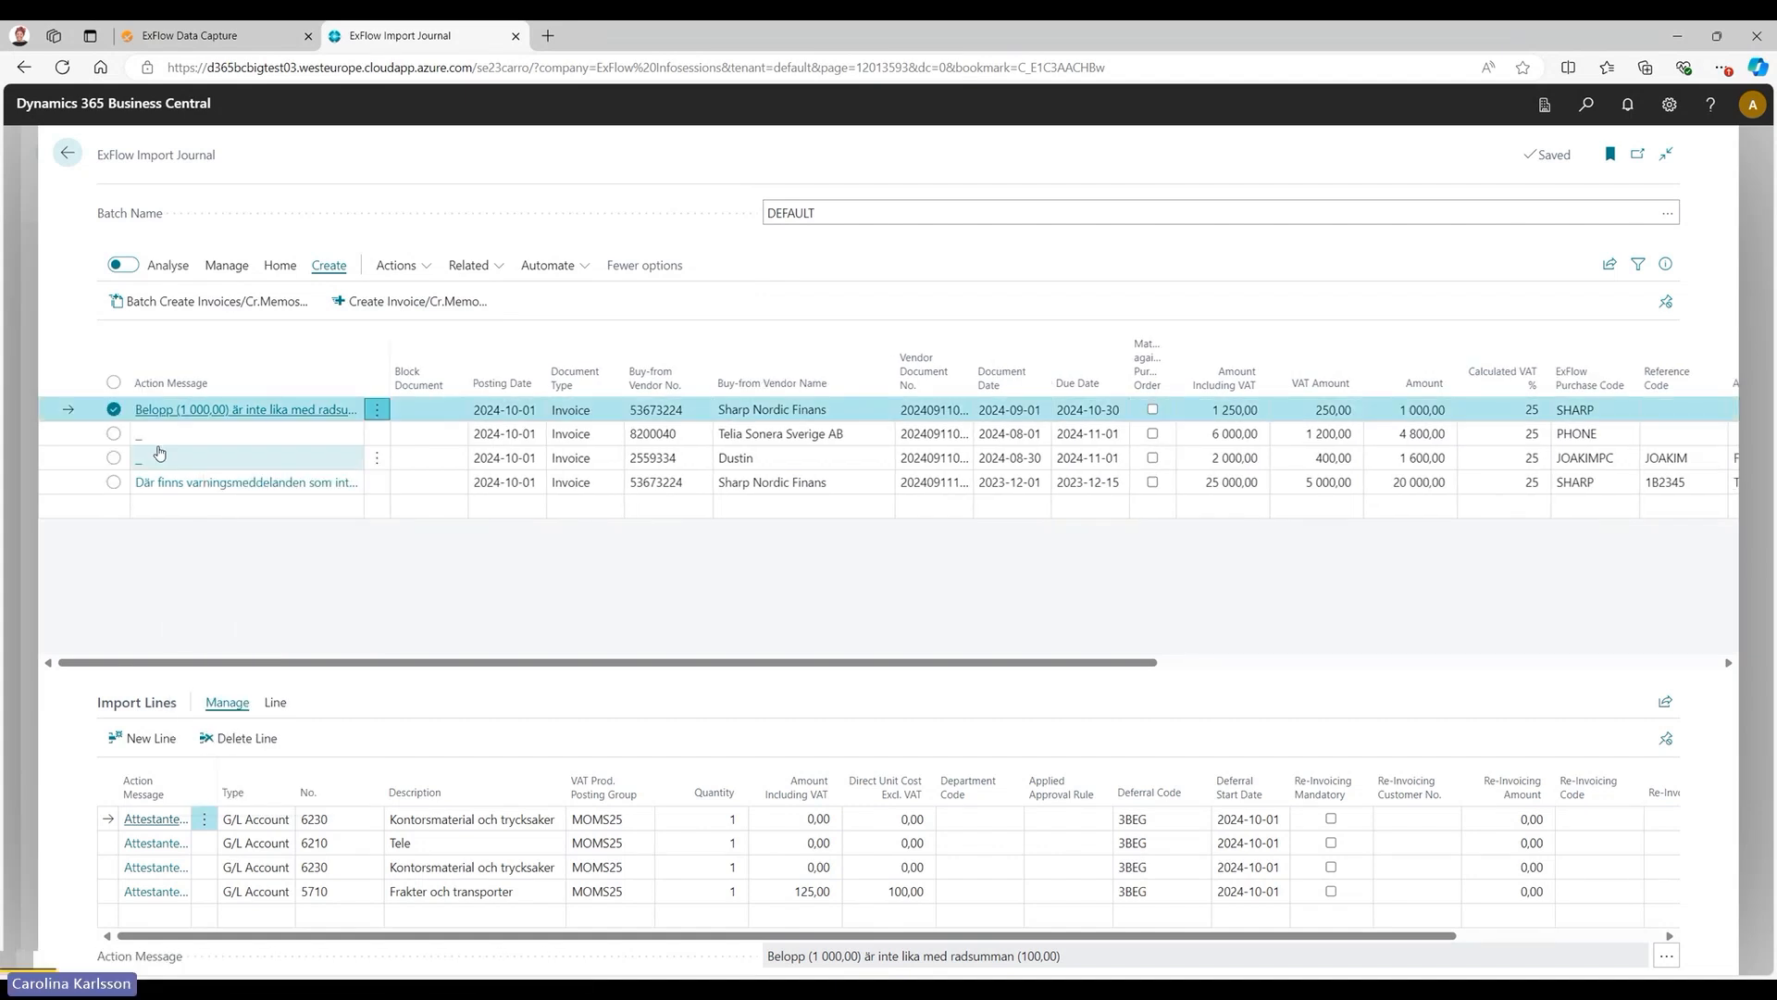
left_click(114, 457)
left_click(114, 484)
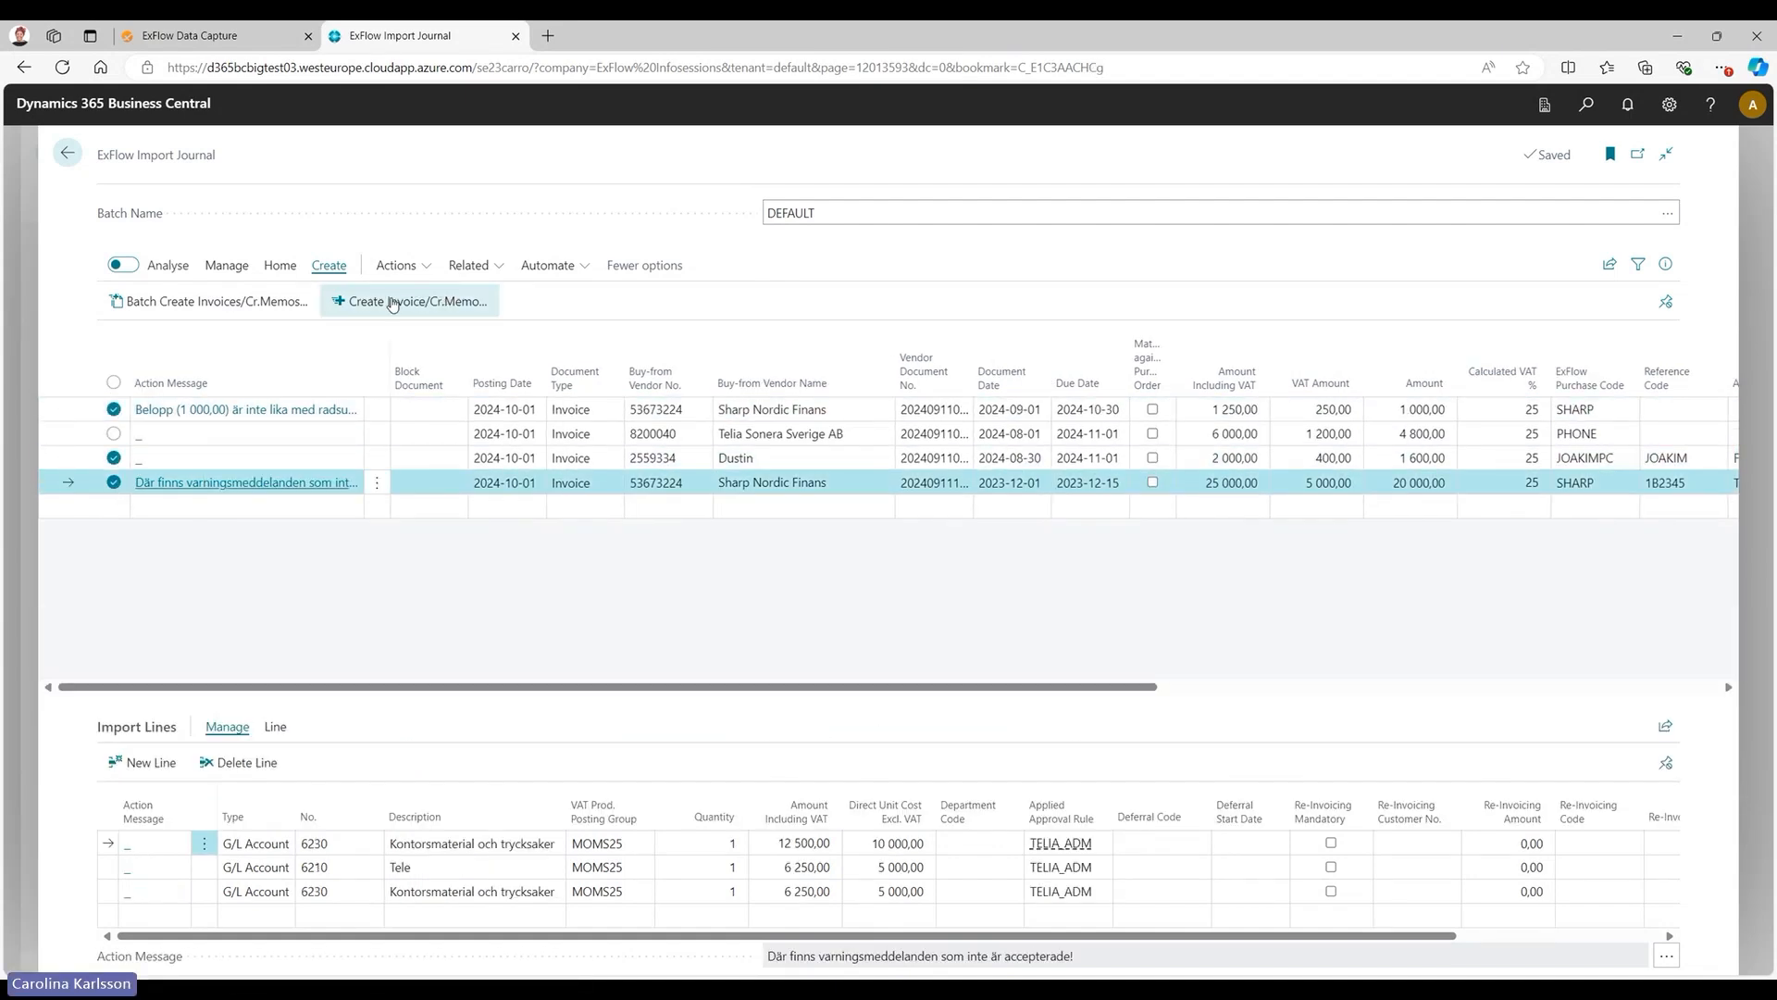
left_click(527, 623)
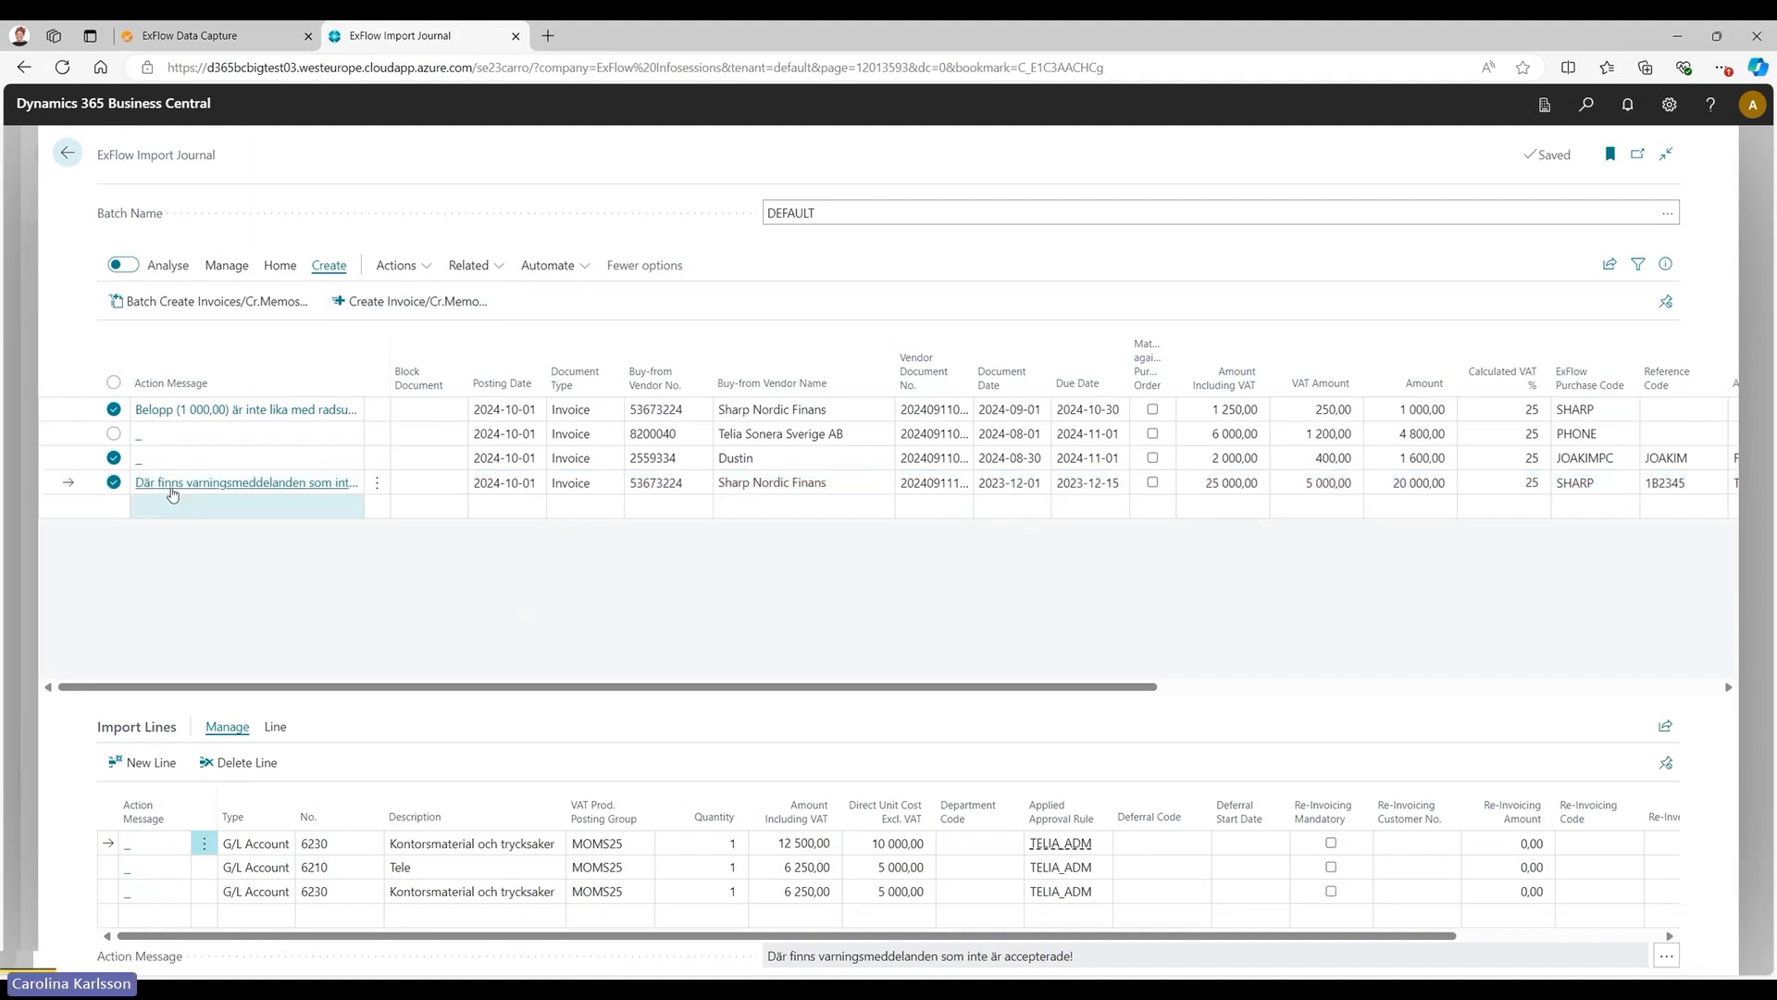
Clear the invoice selection and review the journal's import, function and contract actions and the related document commands.
left_click(116, 382)
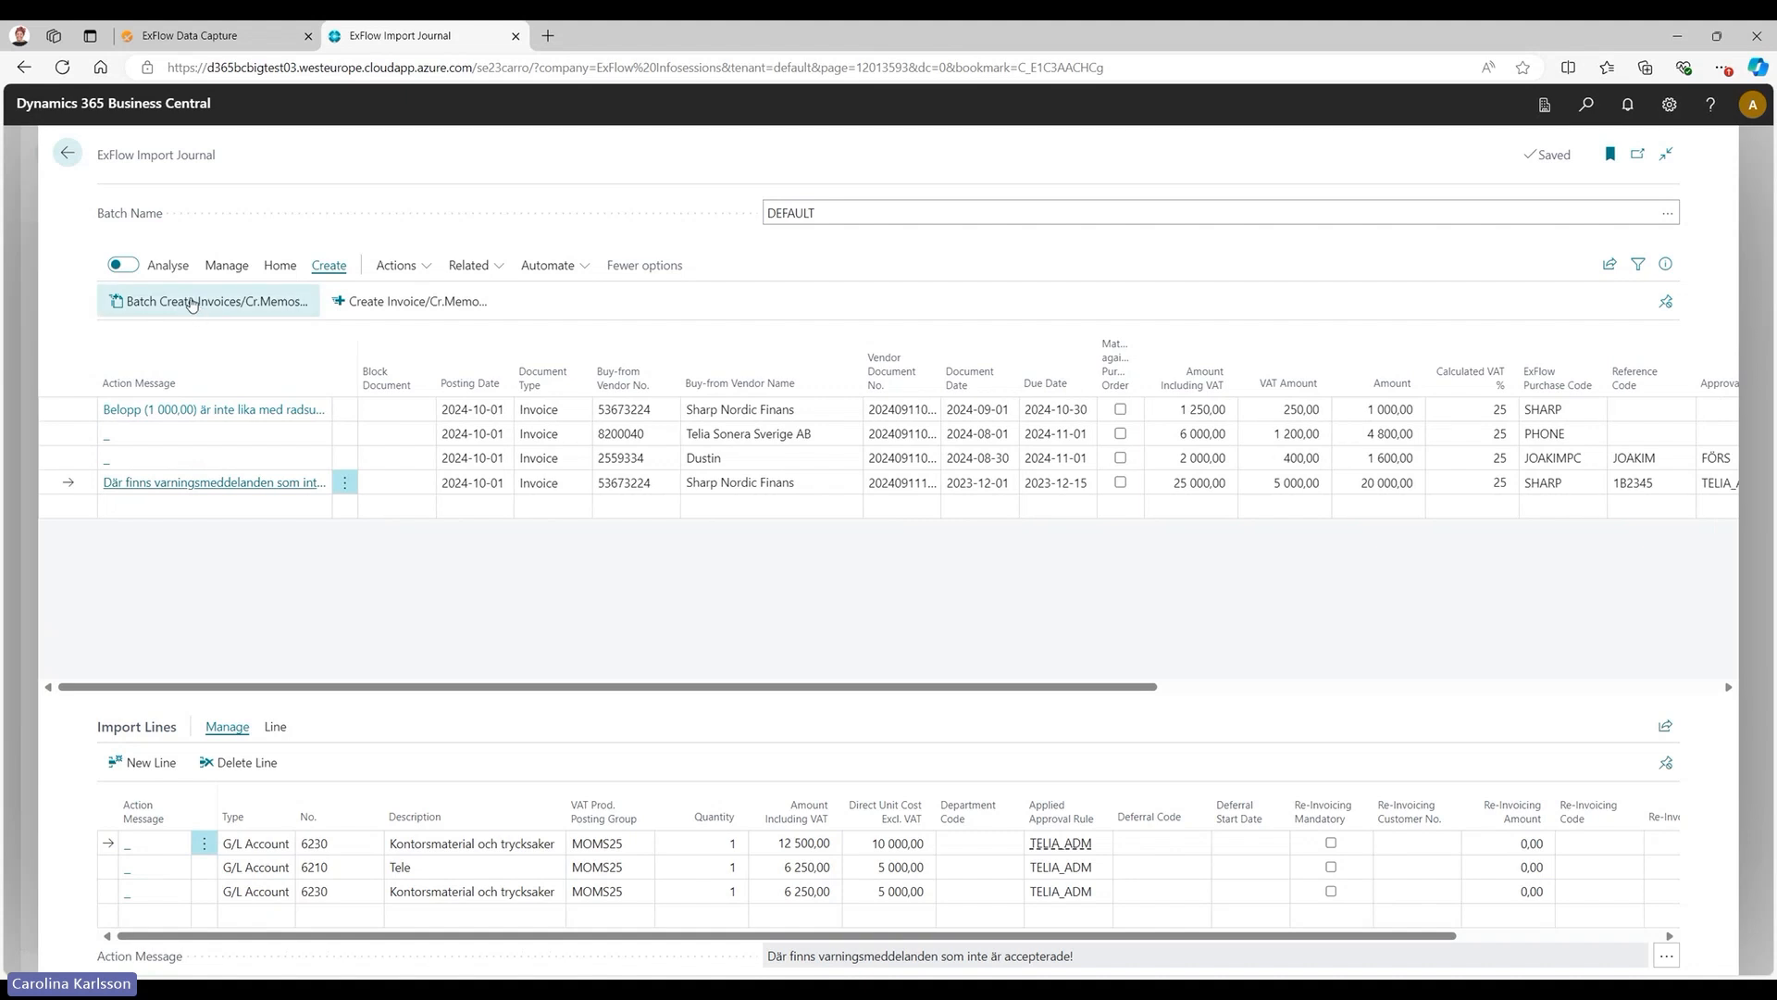
left_click(422, 267)
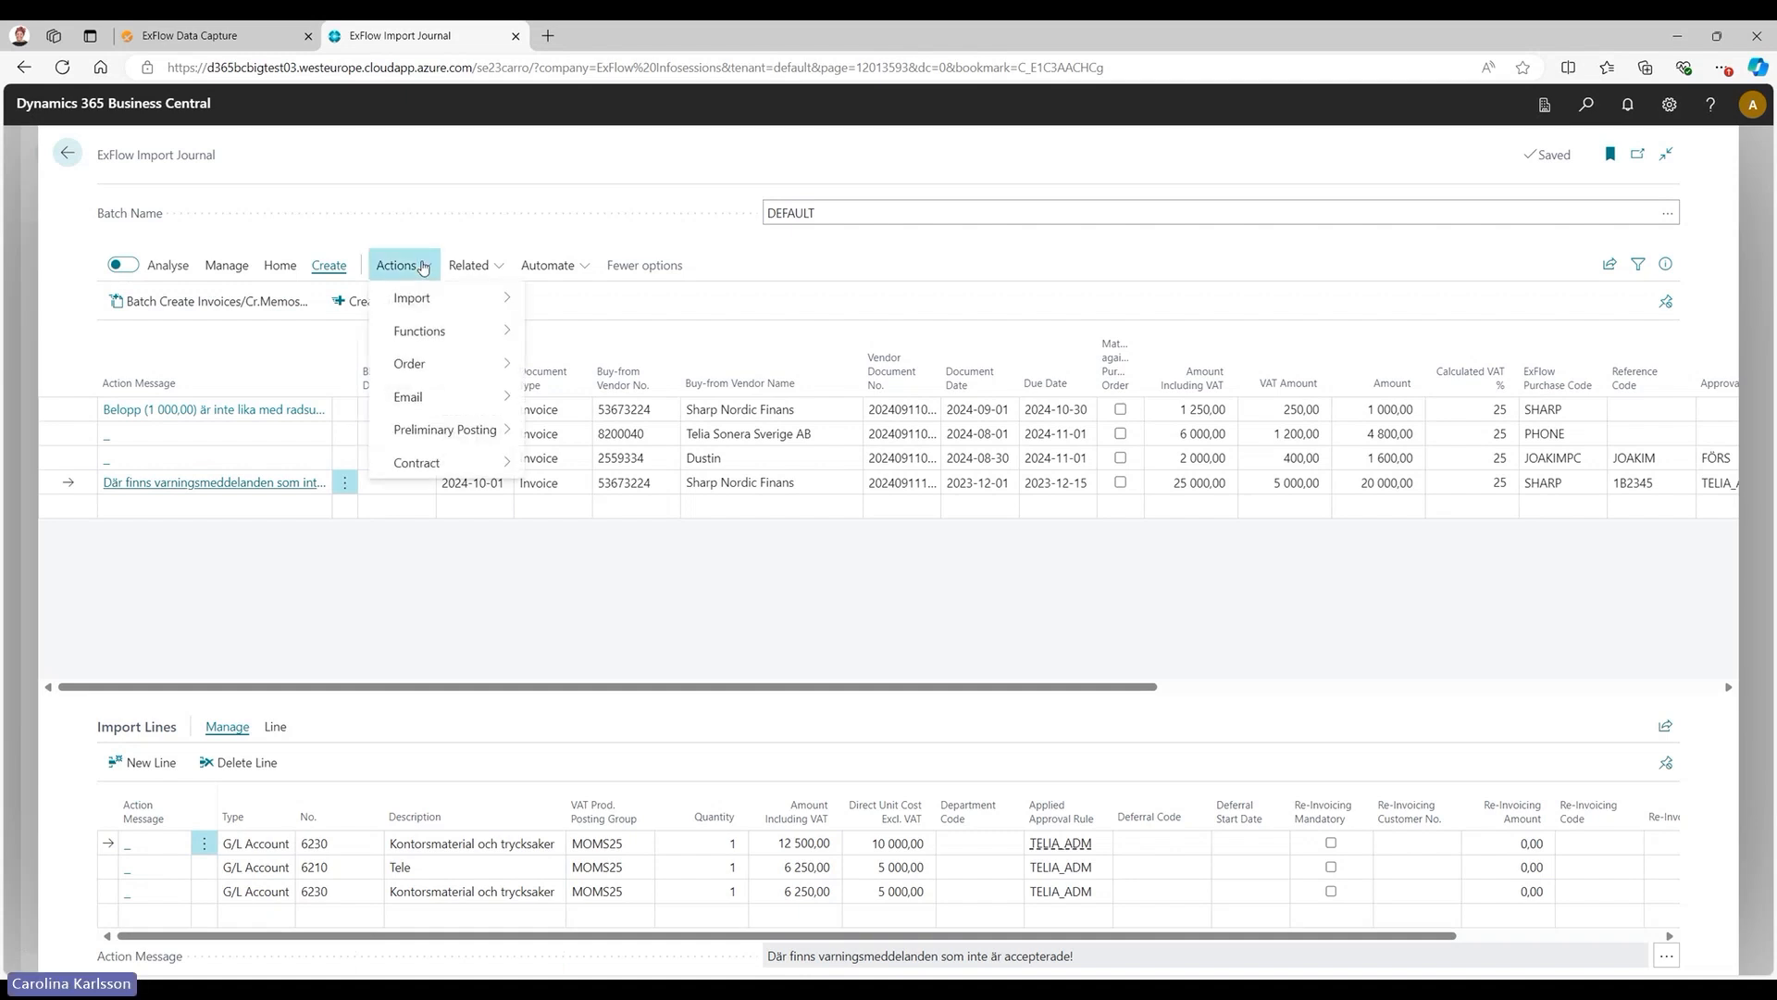
mouse_move(433, 302)
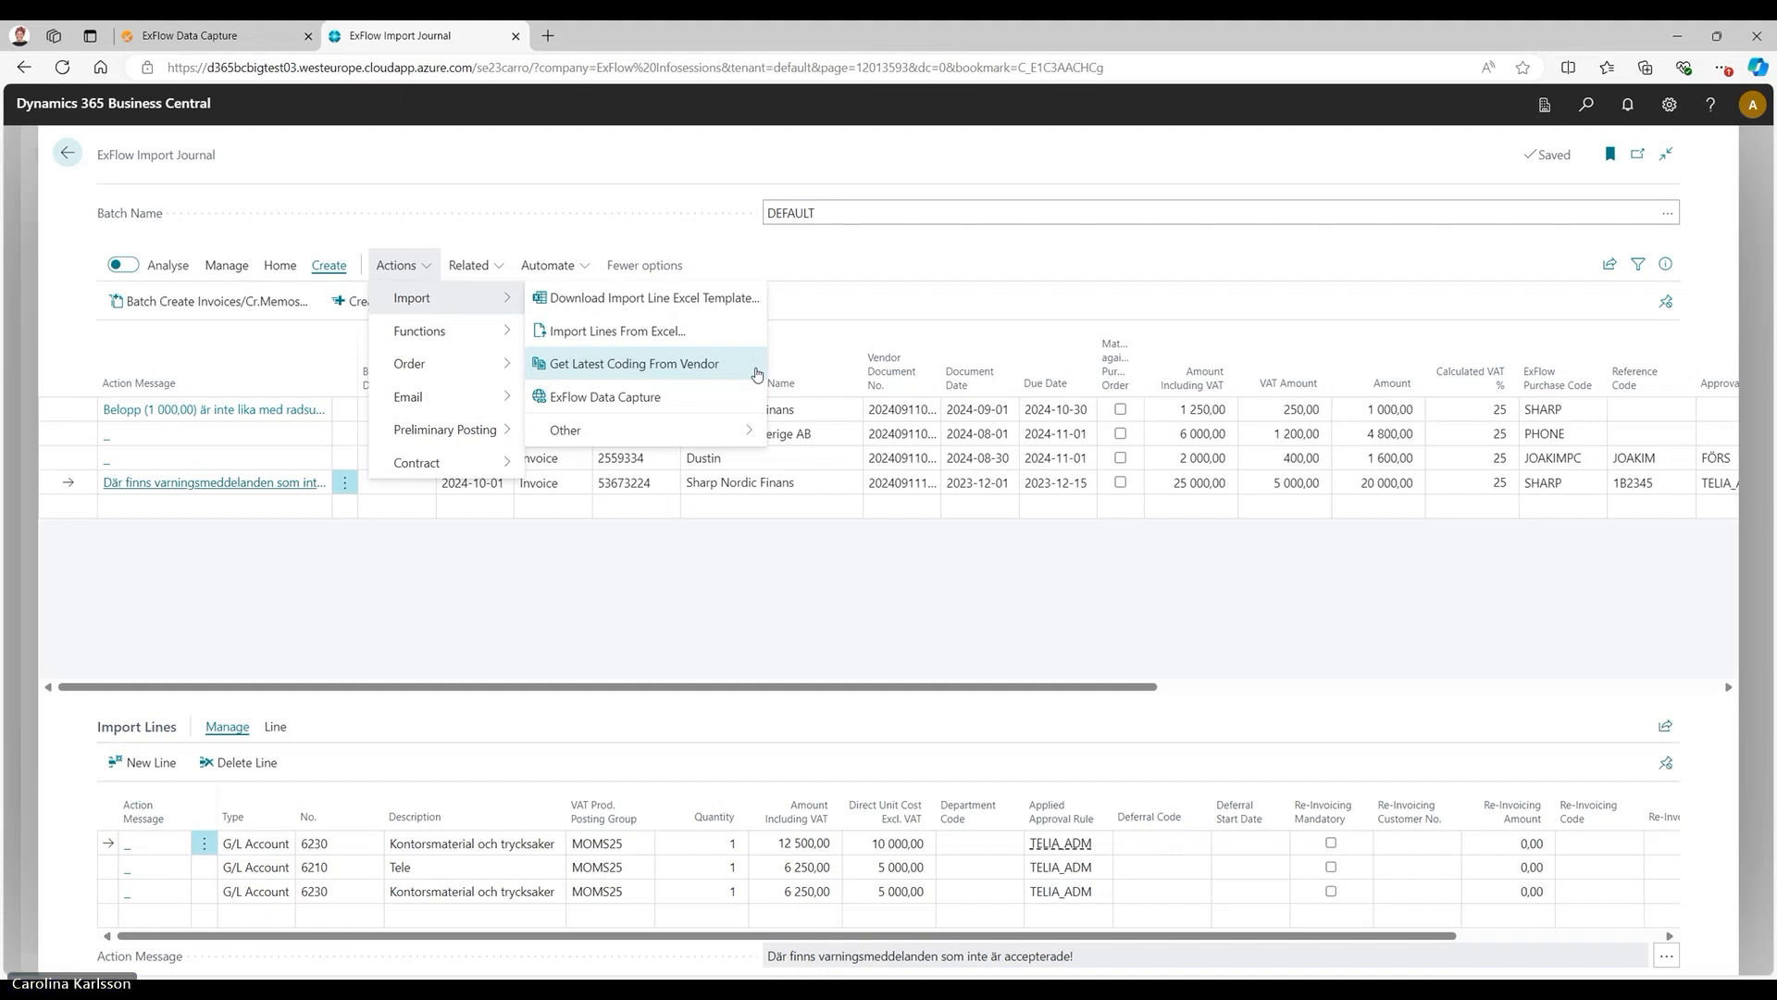
mouse_move(470, 339)
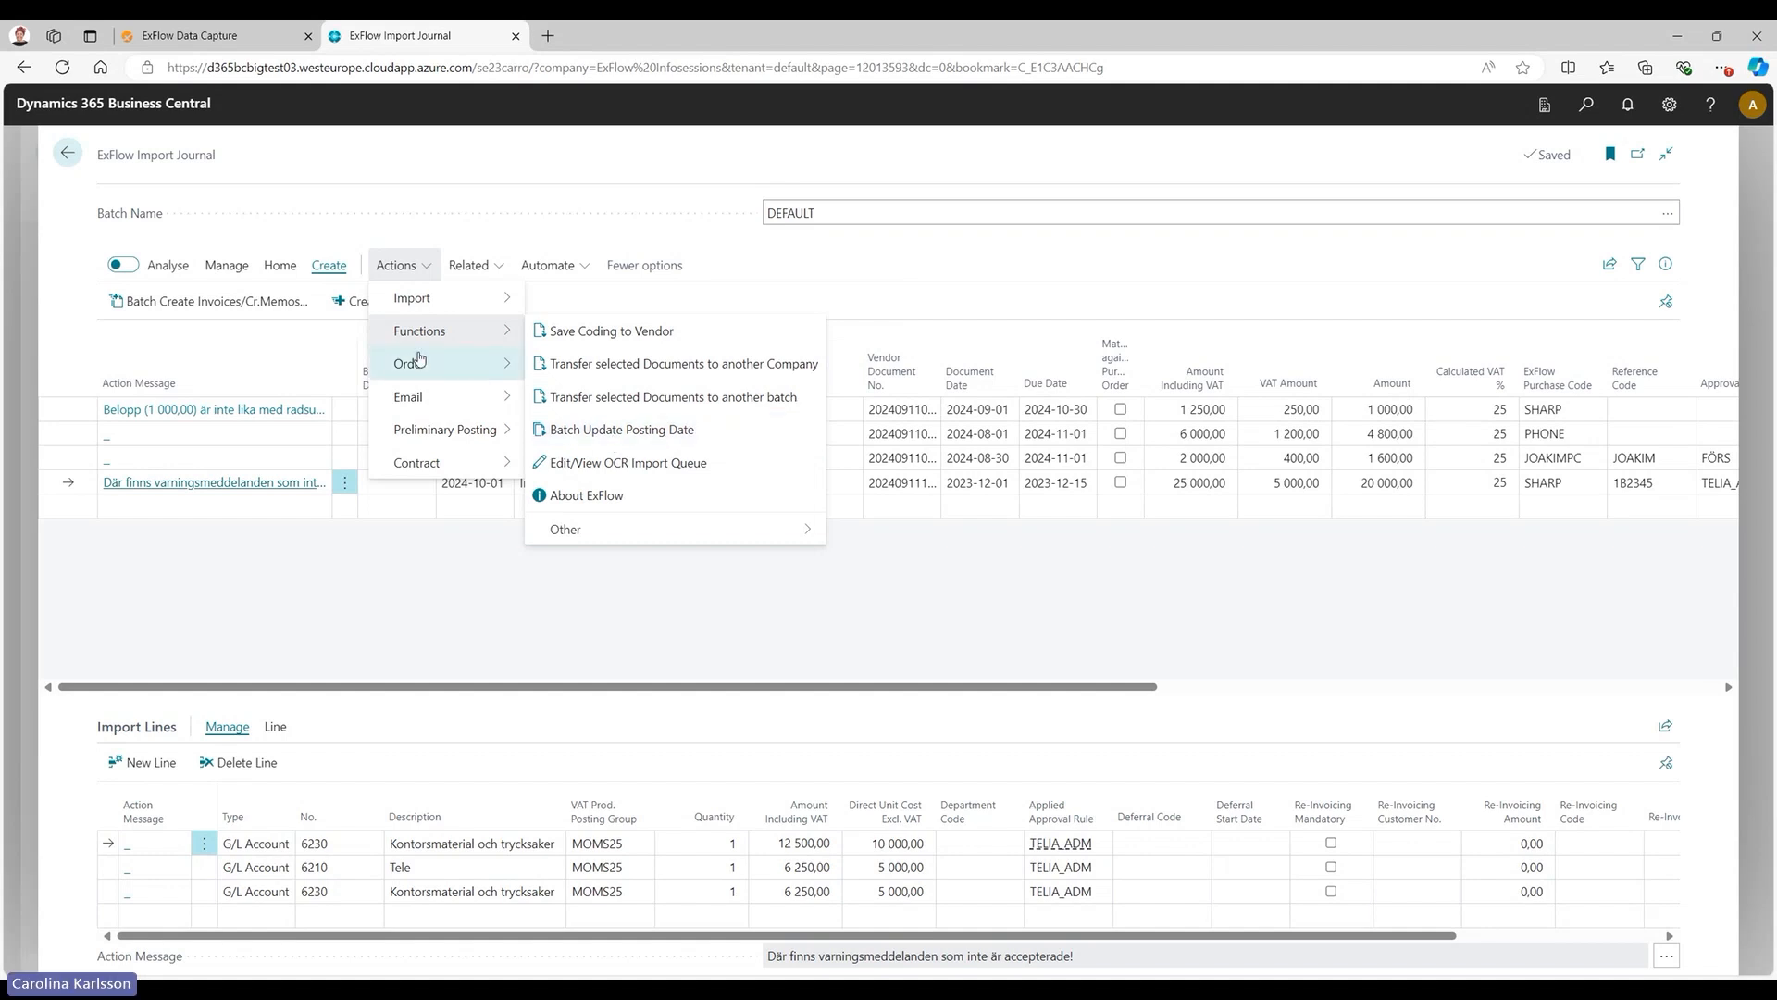
mouse_move(431, 459)
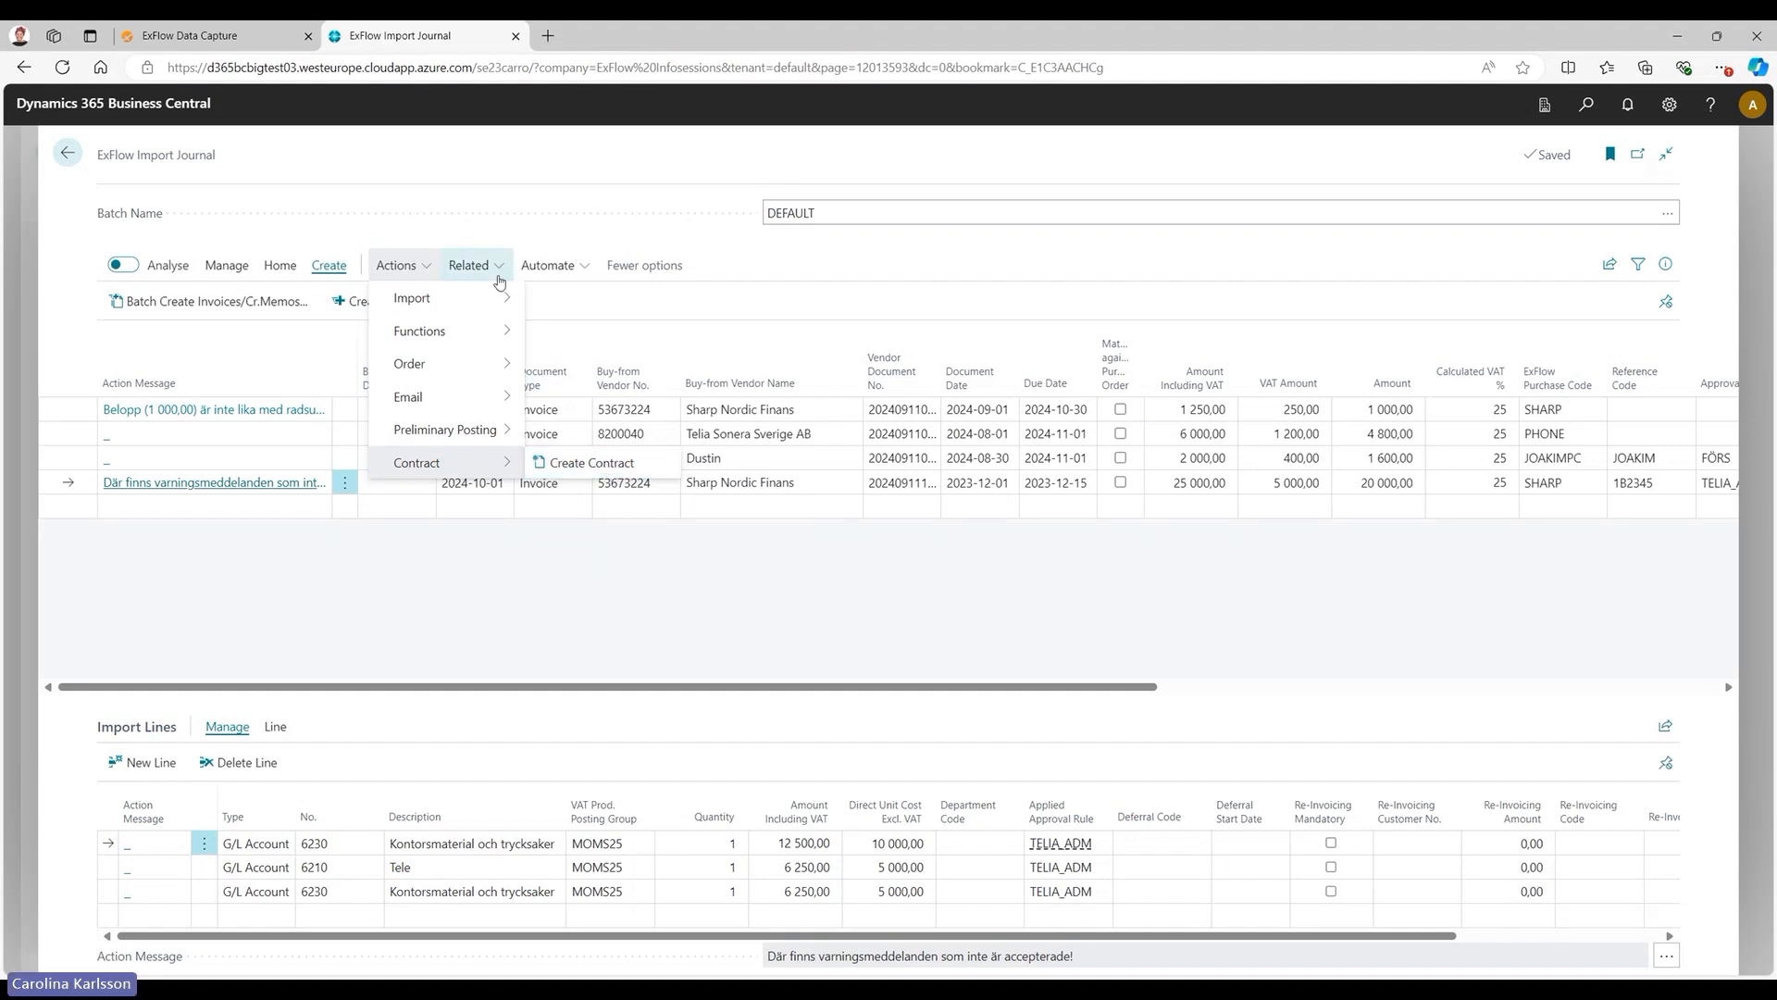
left_click(499, 269)
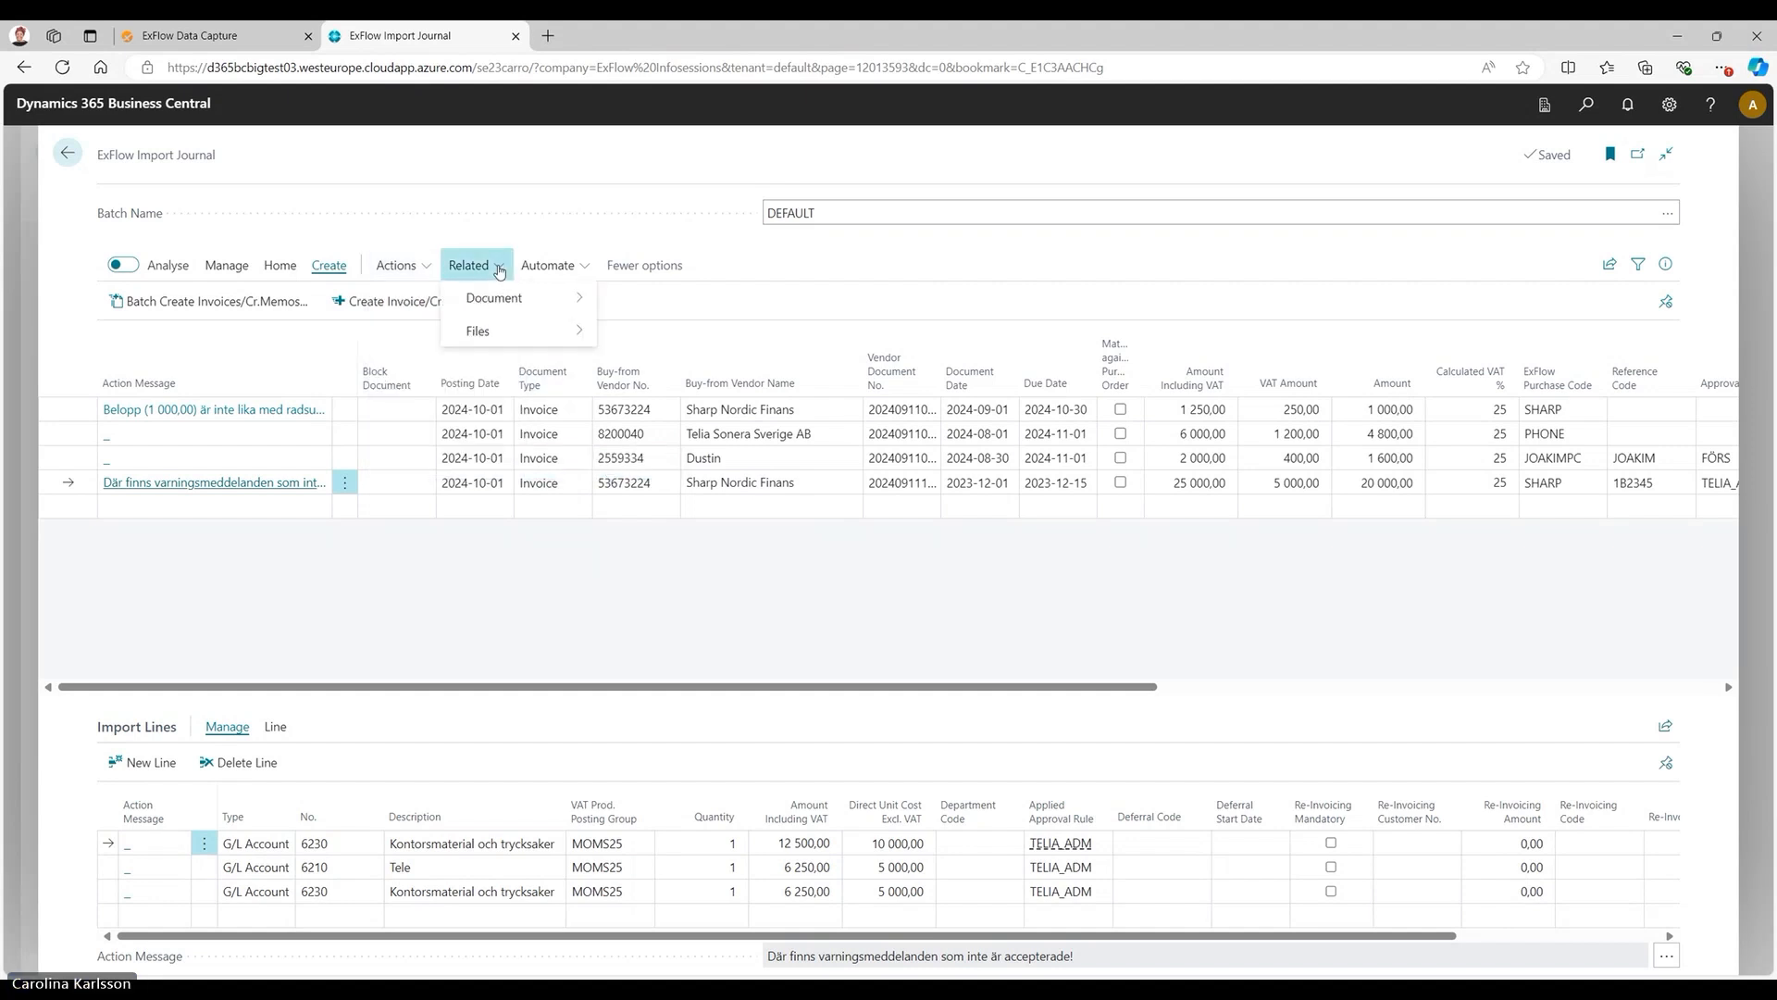
mouse_move(517, 299)
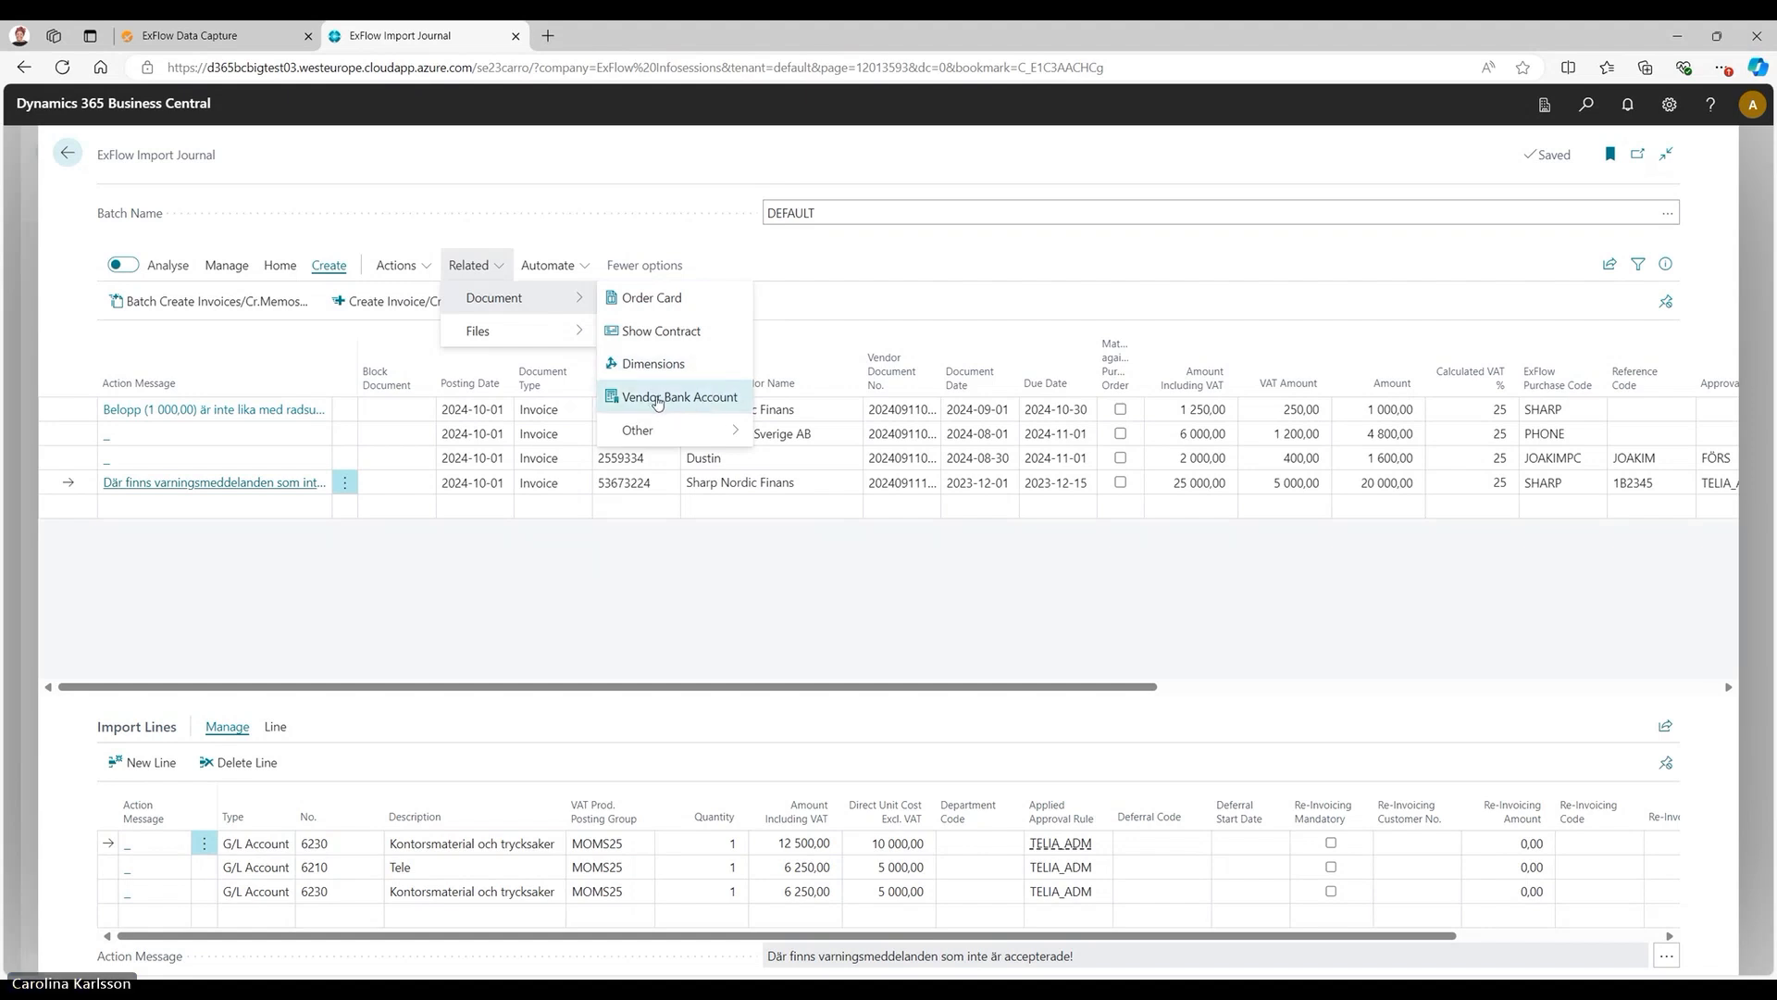
left_click(1203, 588)
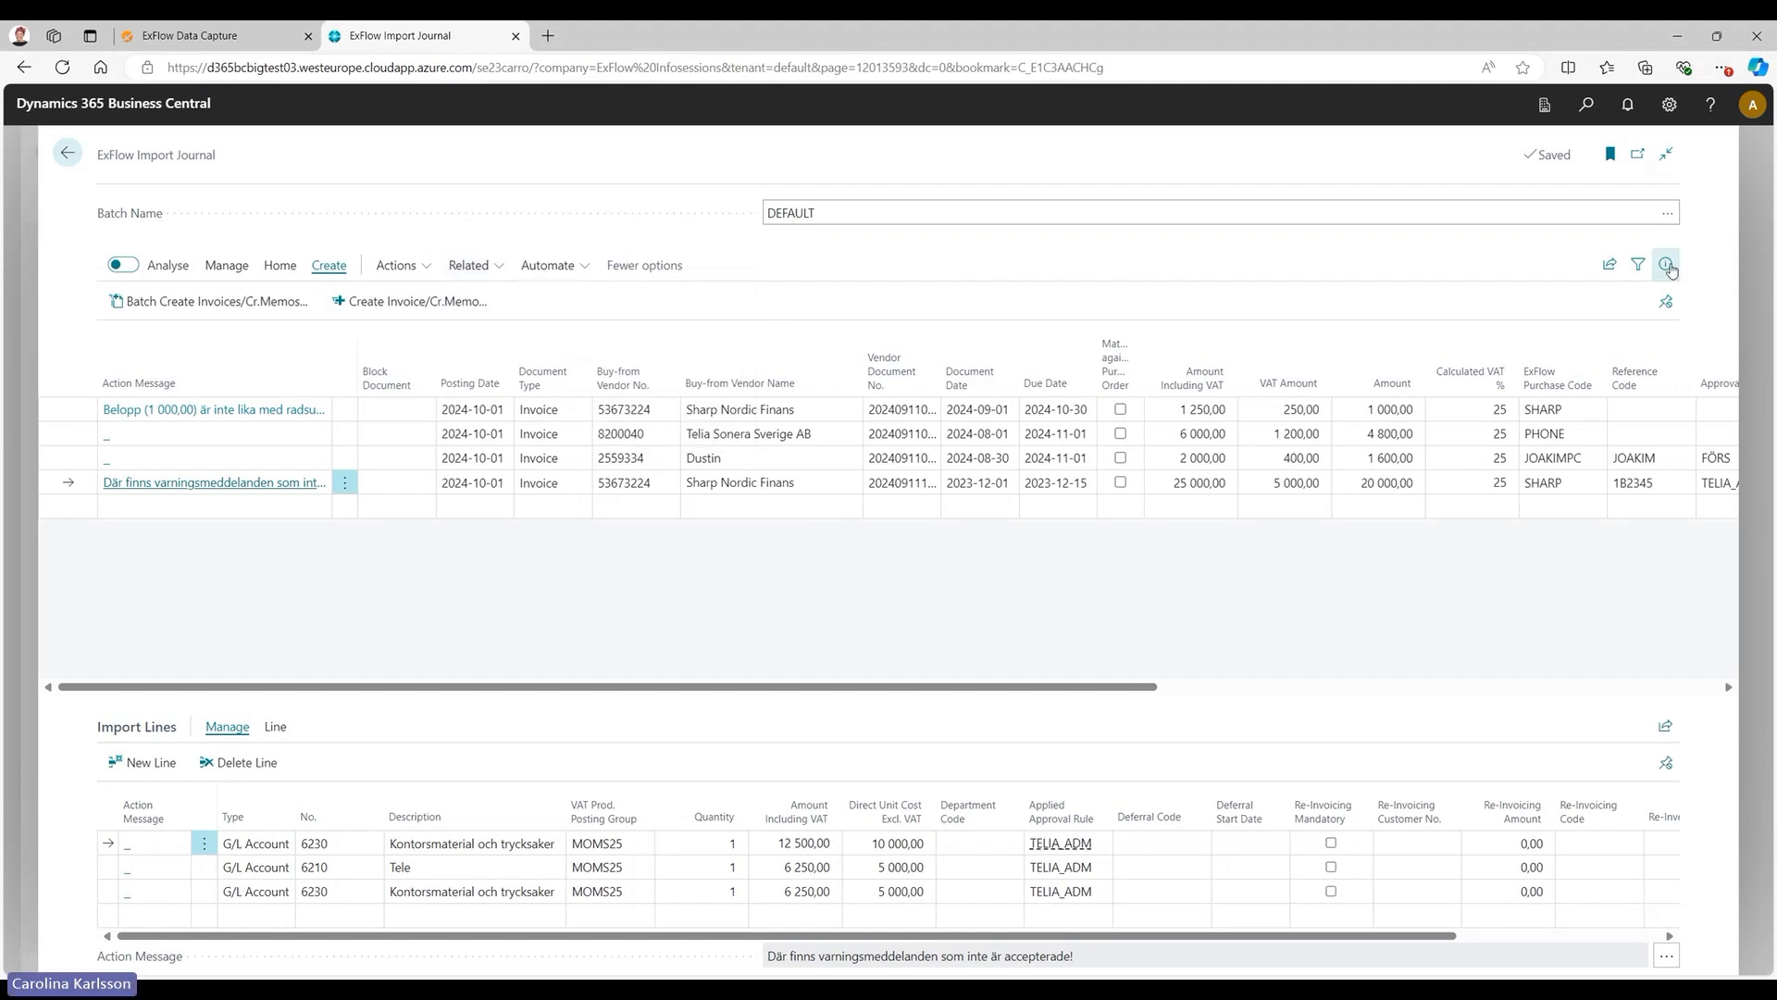
Show the details pane for the selected Sharp Nordic Finans invoice and inspect its attachment preview.
left_click(1668, 267)
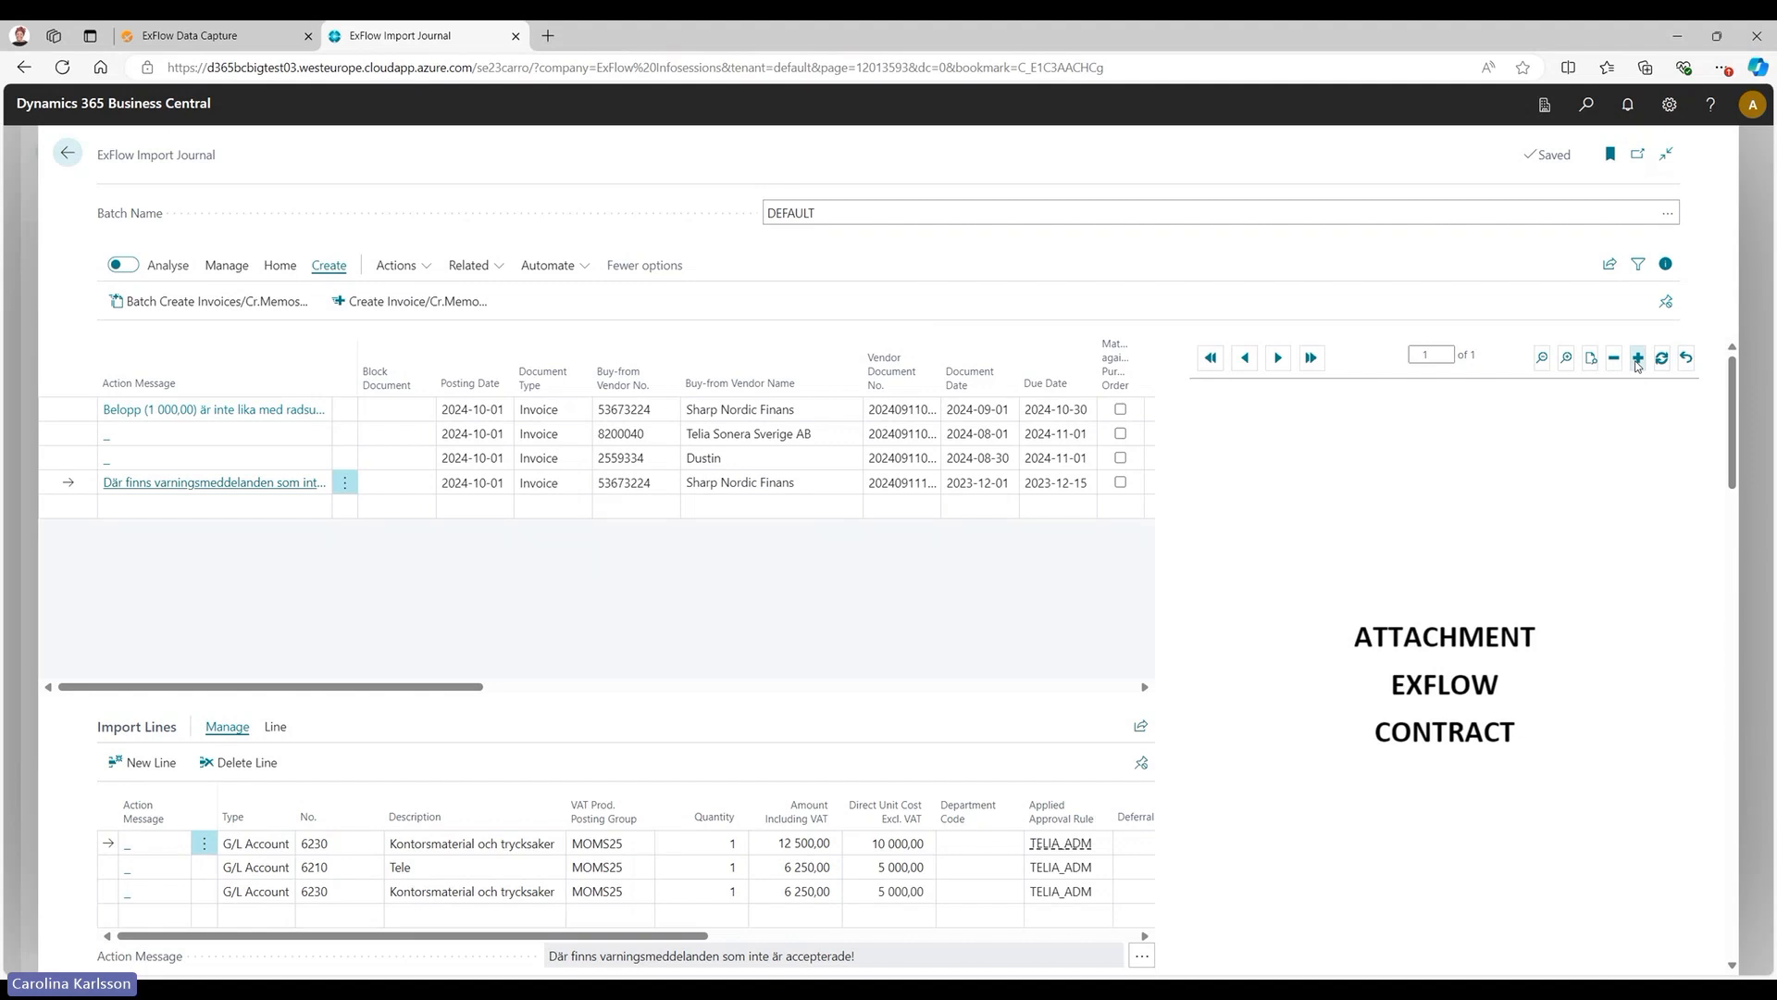
scroll(1542, 575, "down", 5)
scroll(1542, 576, "up", 5)
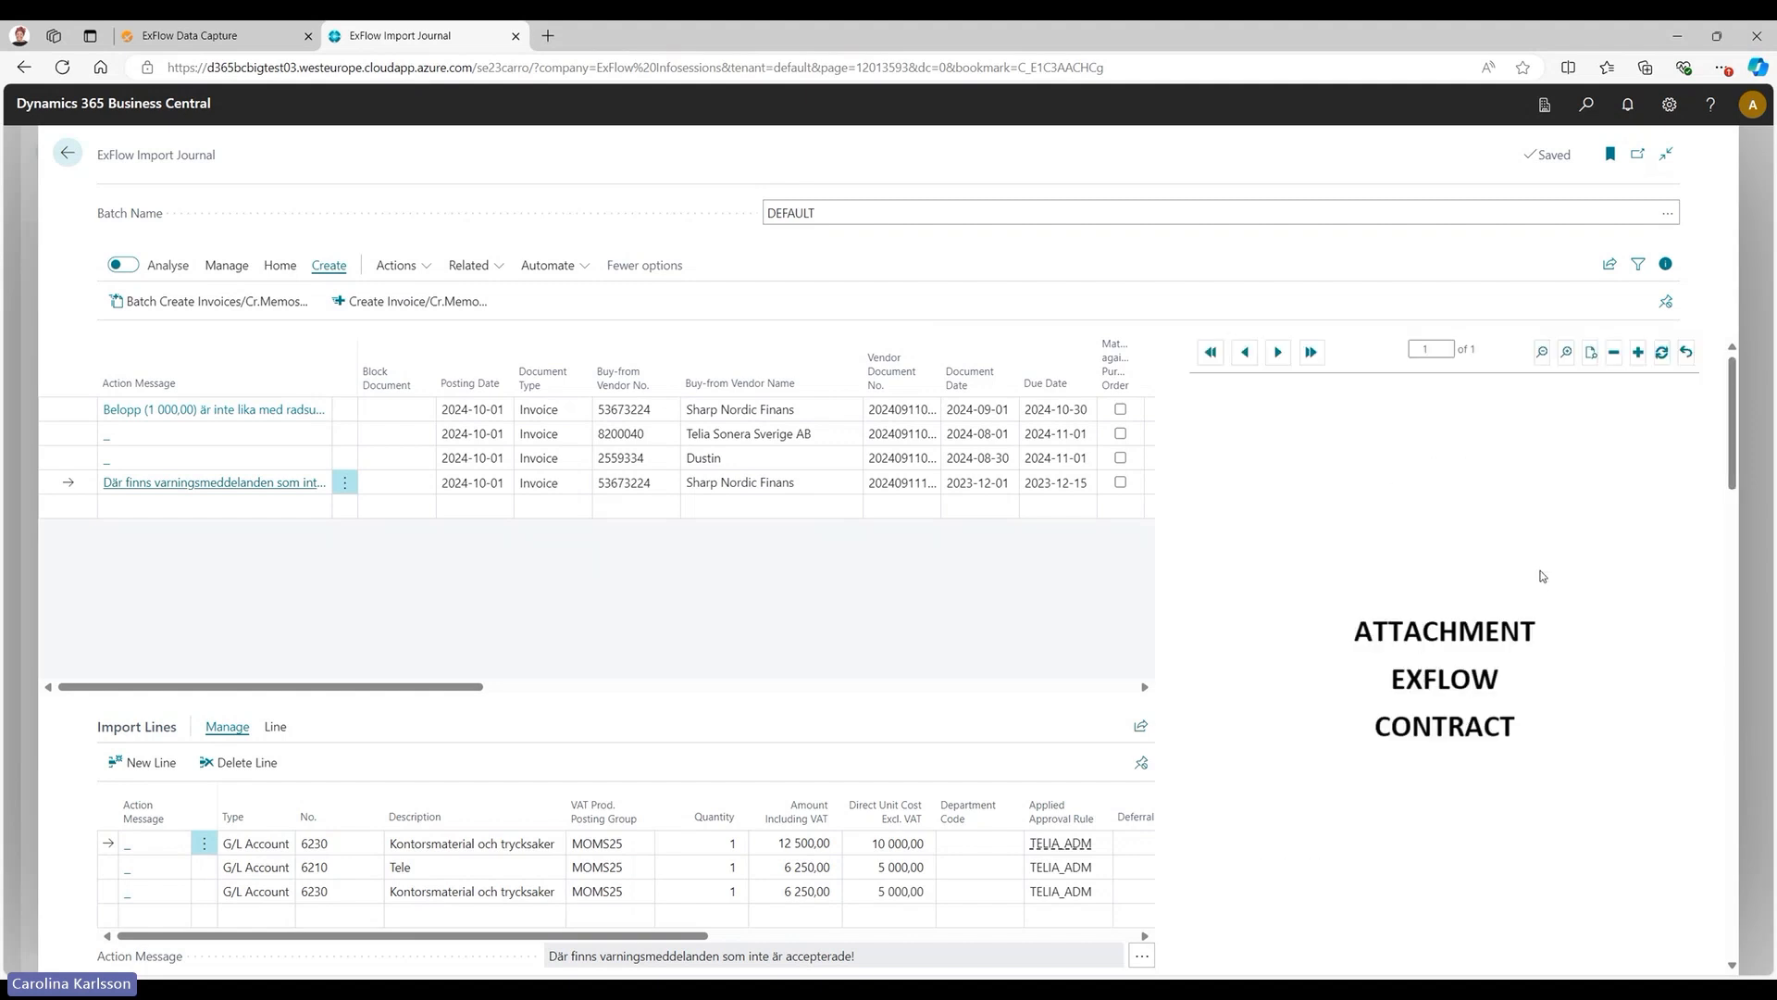
Start personalising the import journal, review the move and hide options for the Warning messages part, and finish without changing it.
left_click(1672, 106)
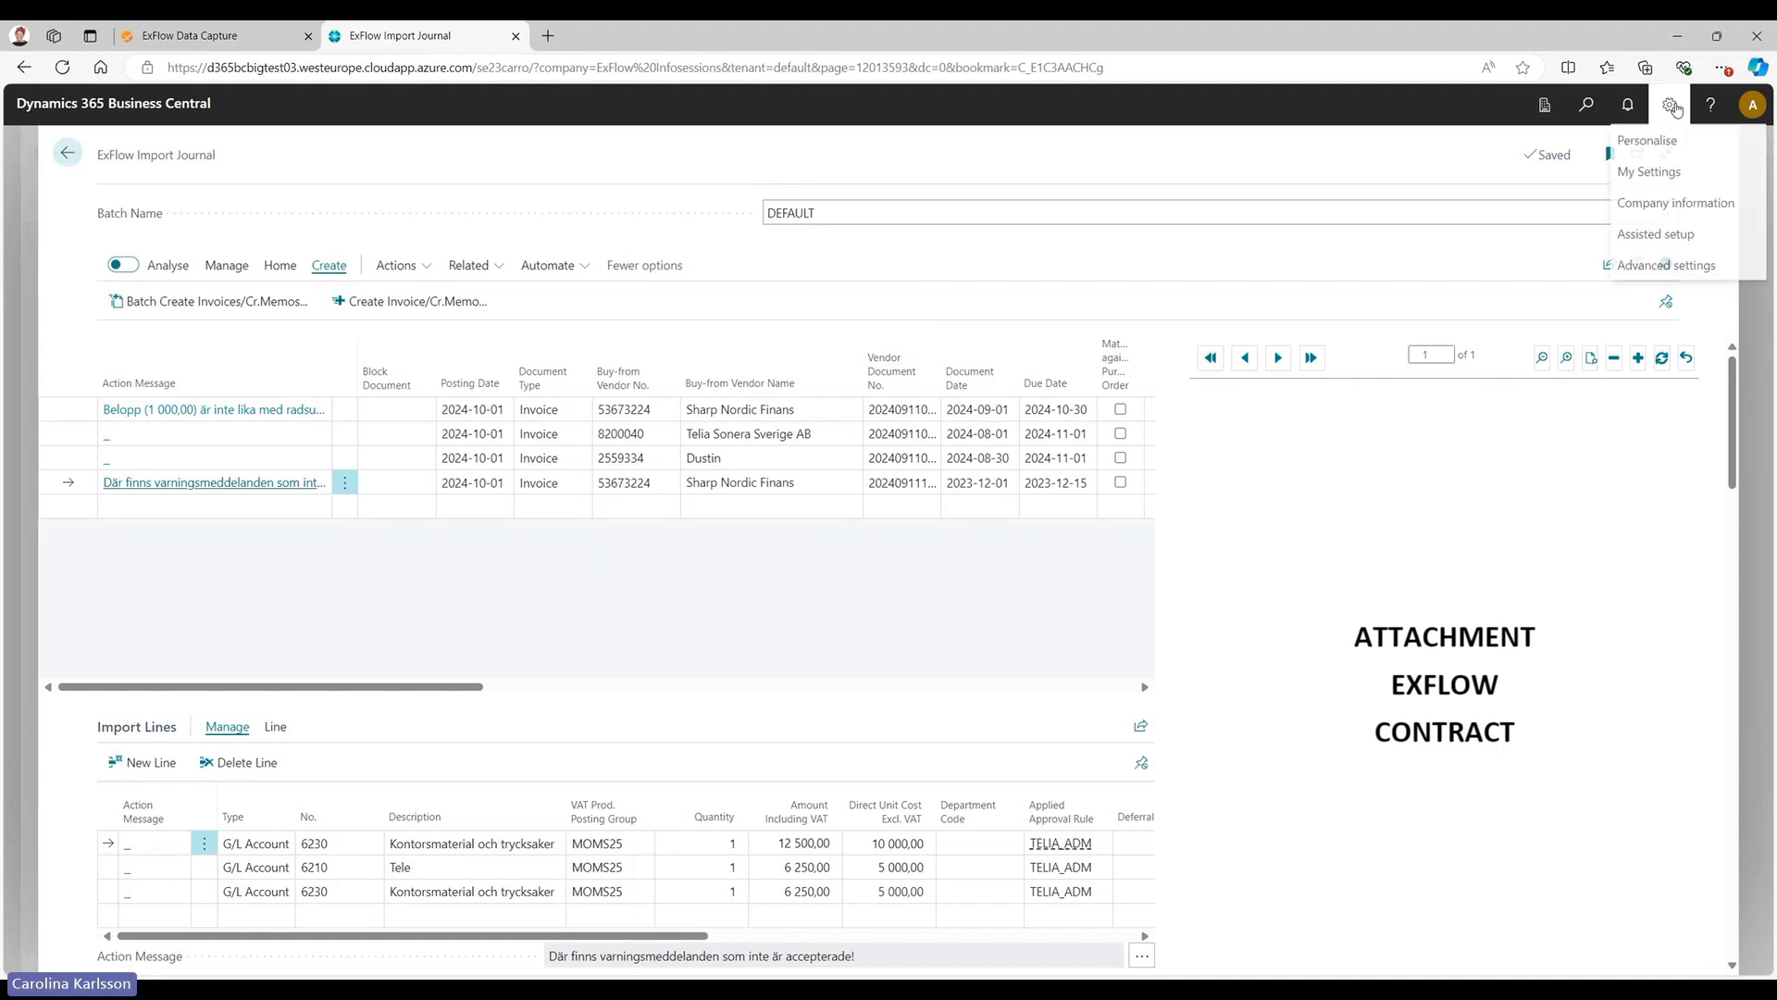
left_click(1646, 142)
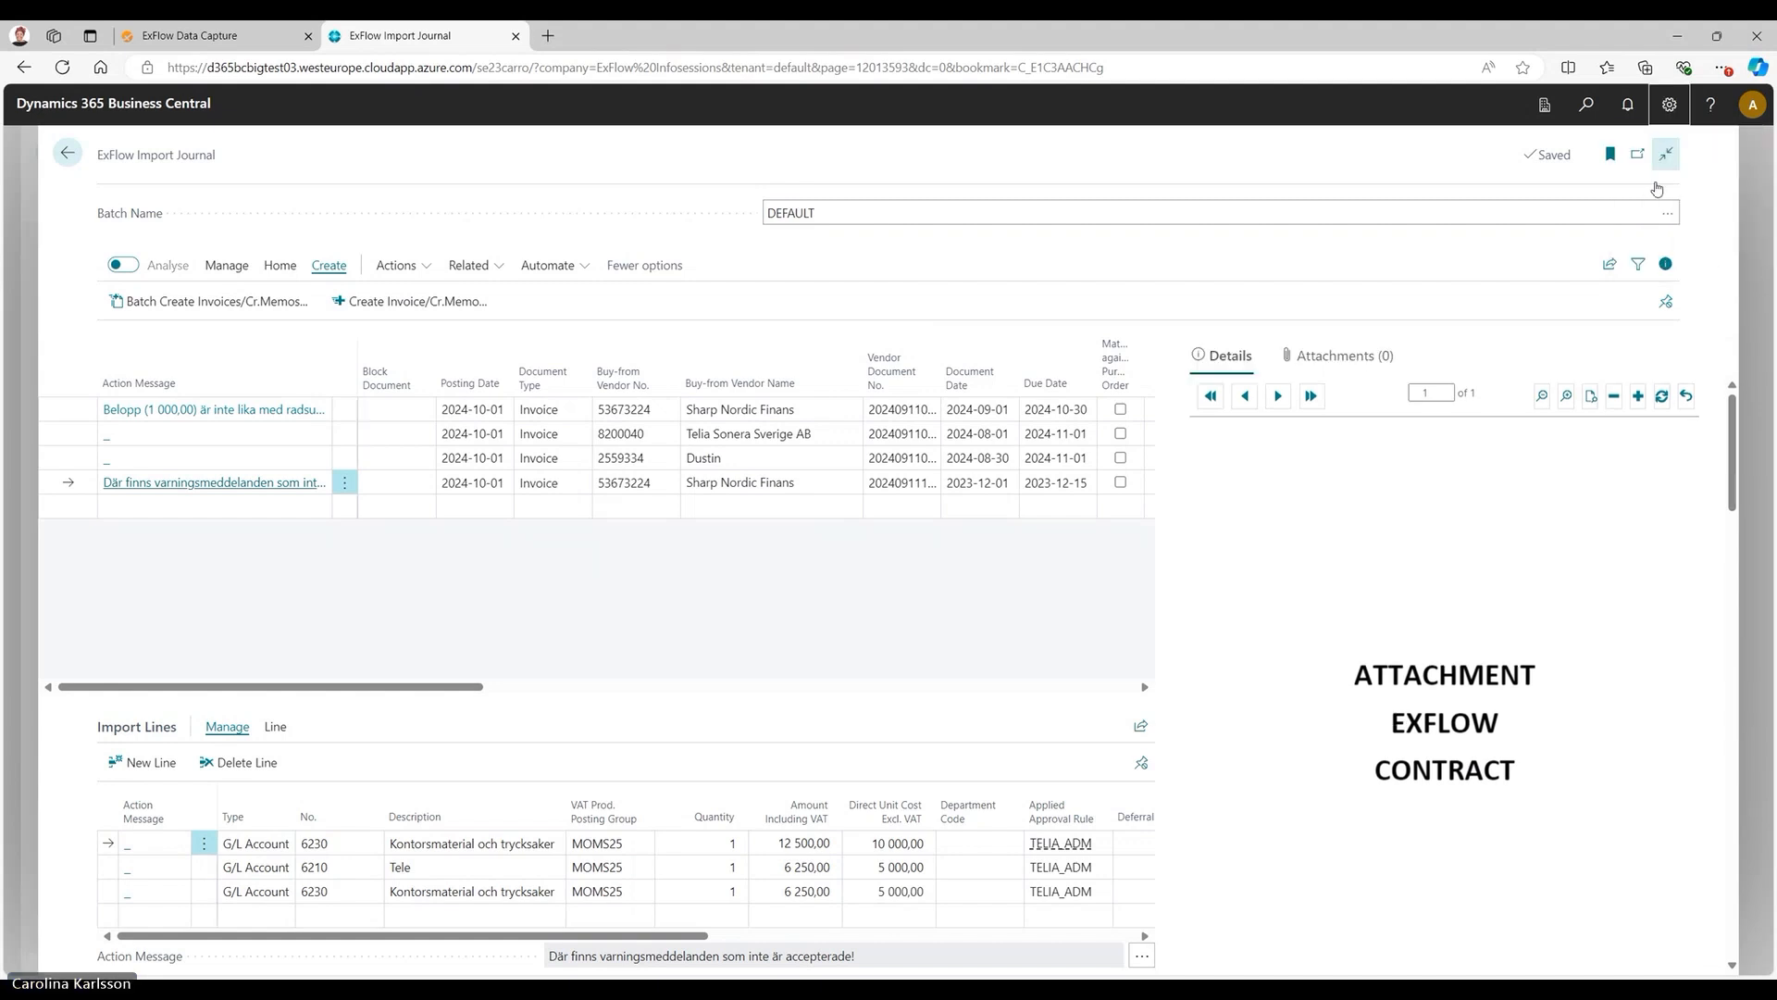
scroll(1497, 574, "down", 5)
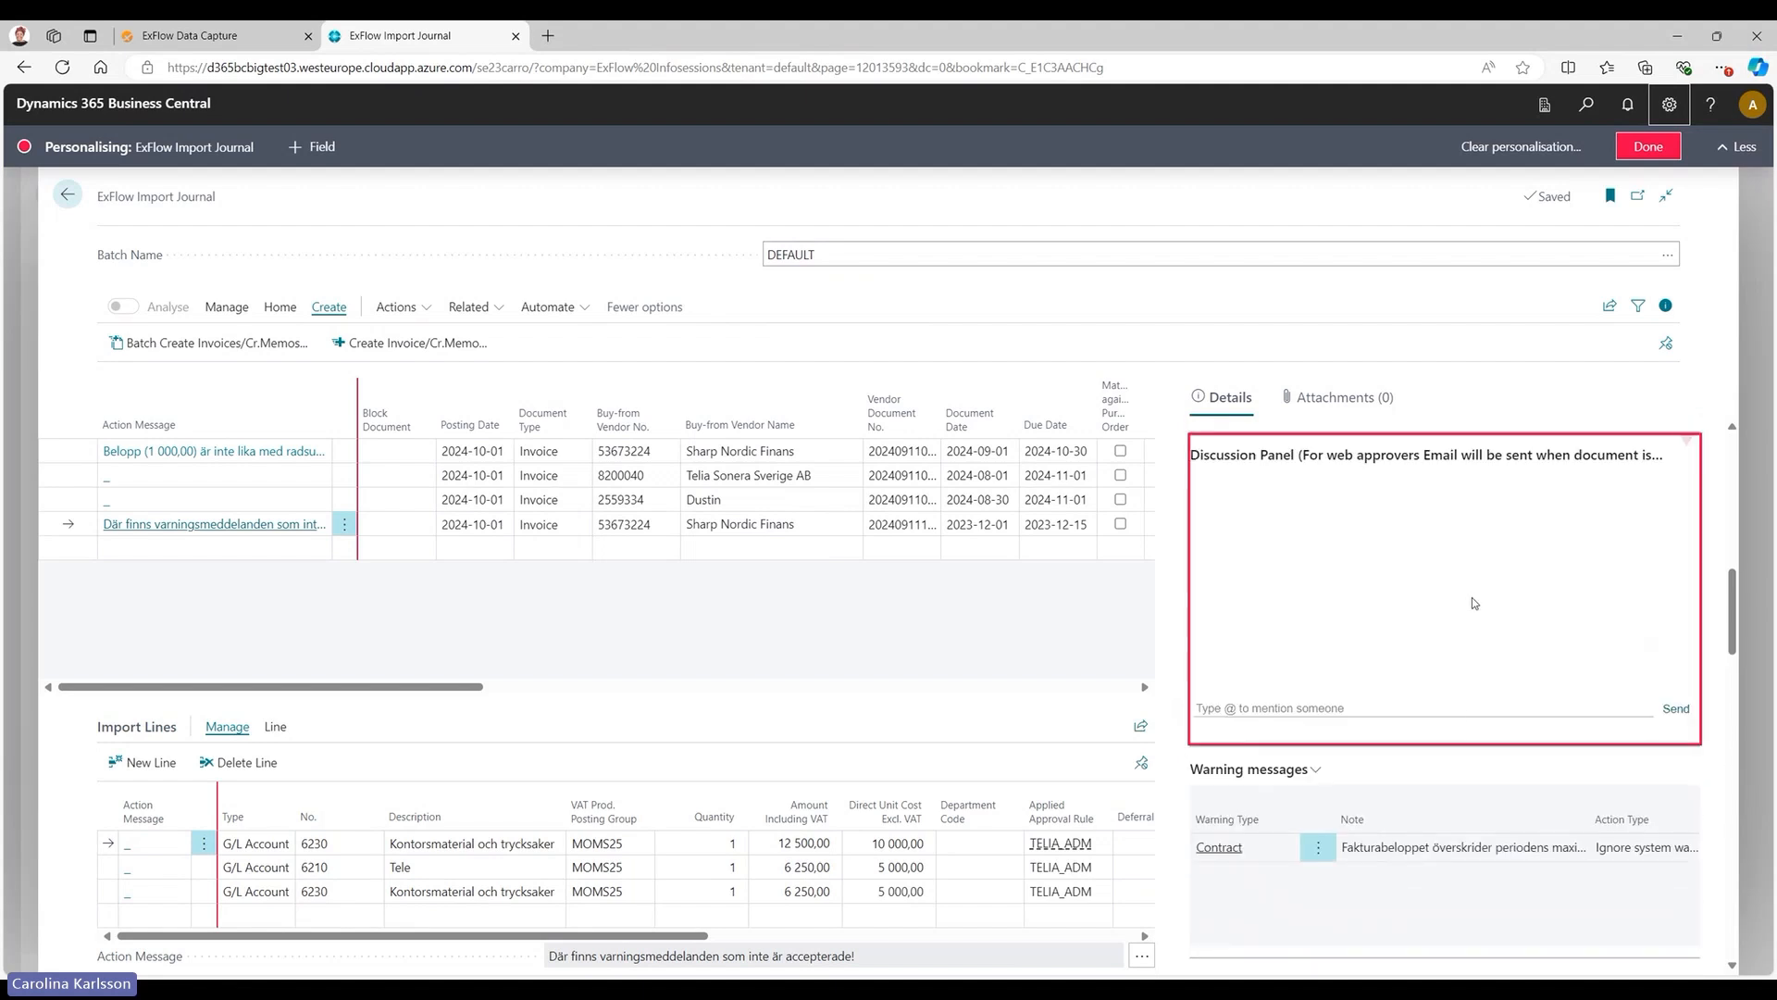
left_click(1687, 754)
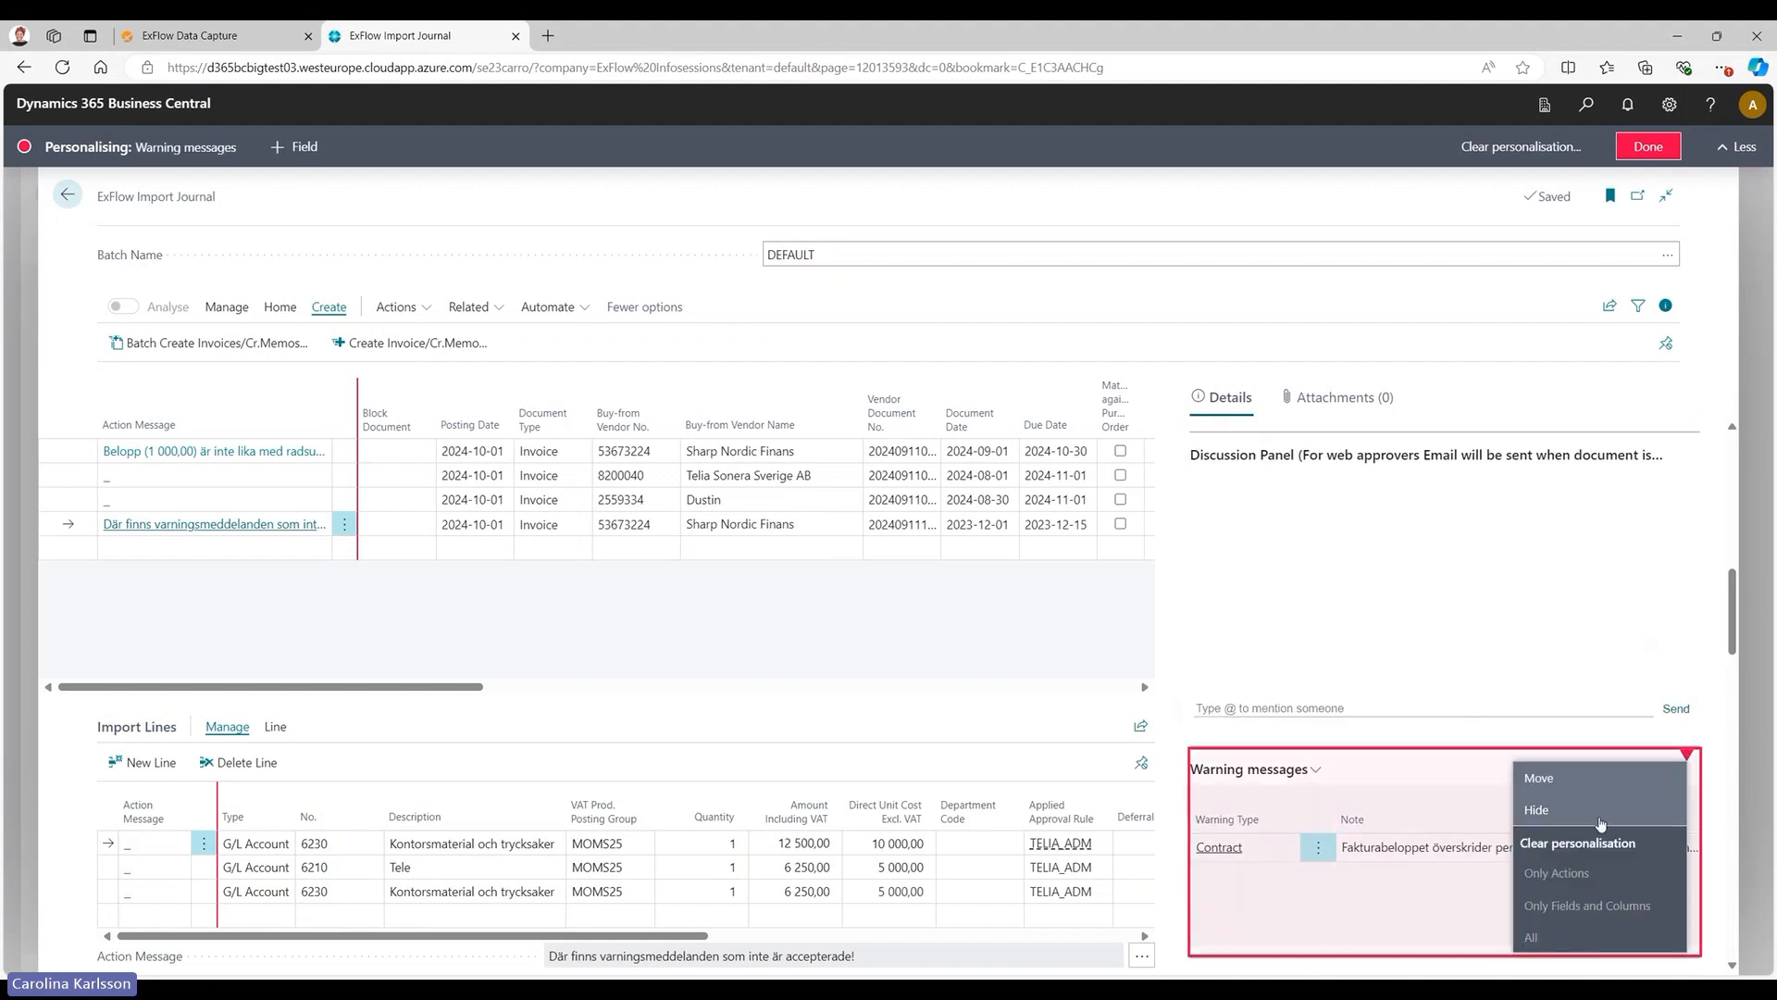
left_click(1649, 146)
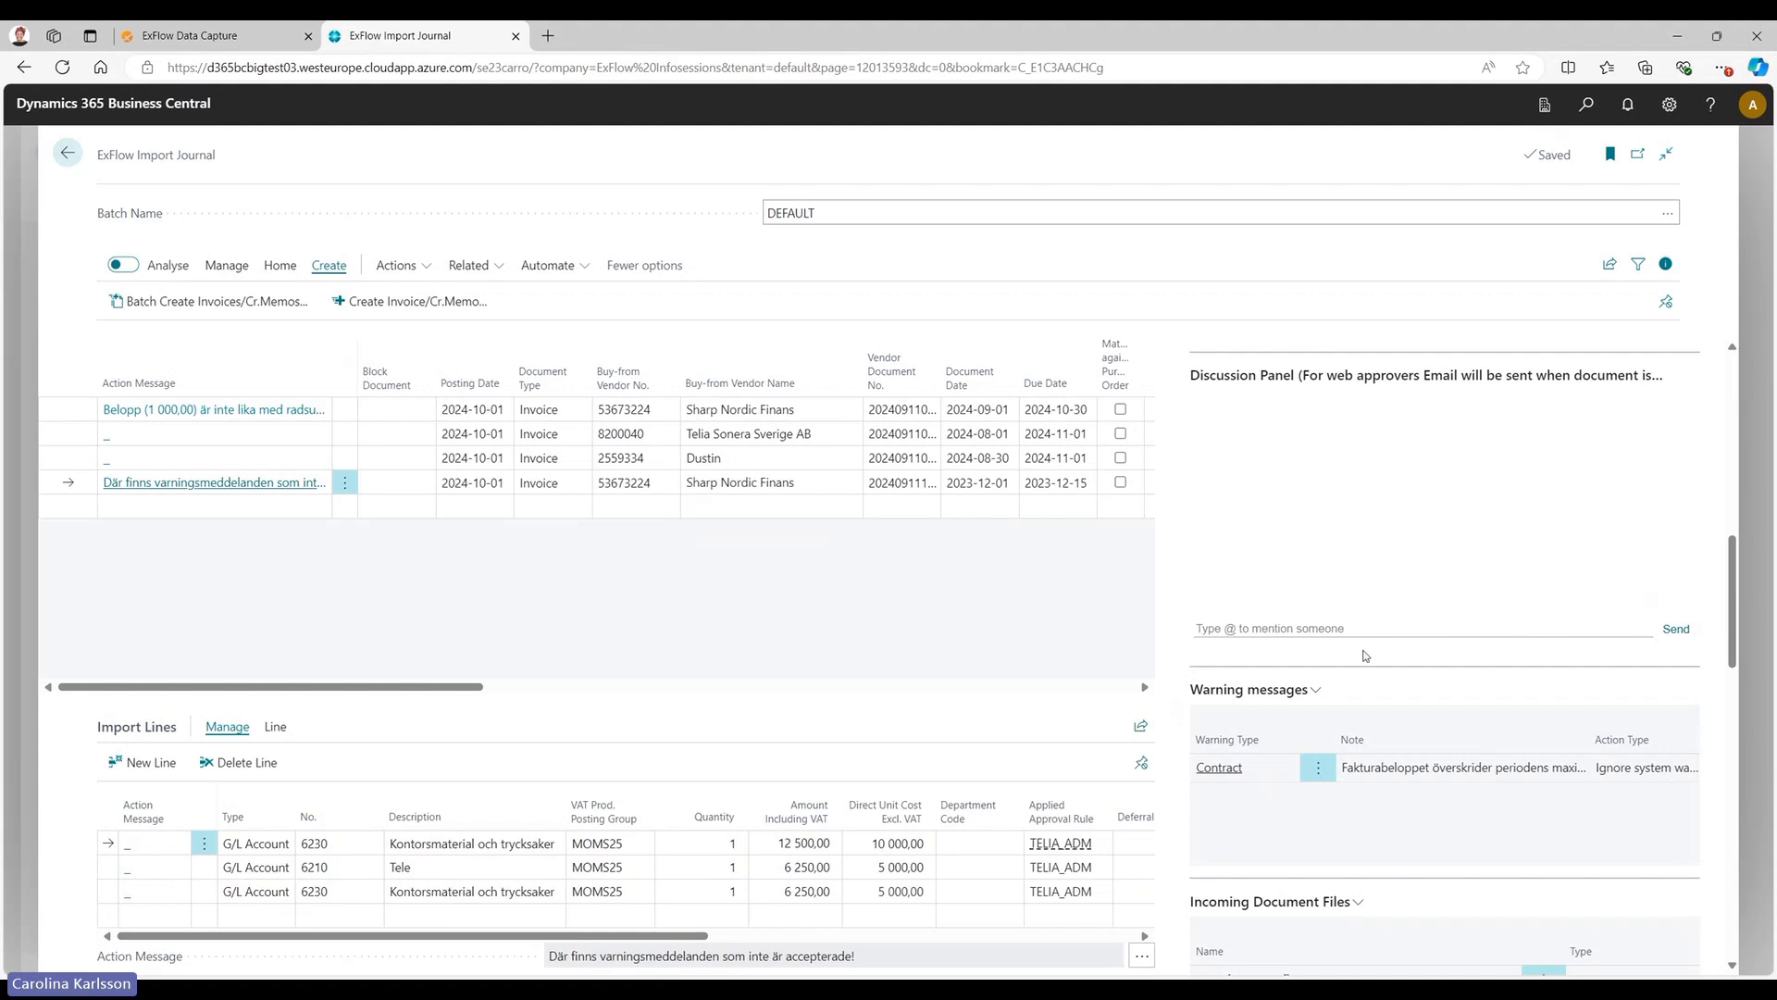
Show the list of people who can be mentioned in the discussion panel, and leave the comment empty.
left_click(1277, 630)
type("@")
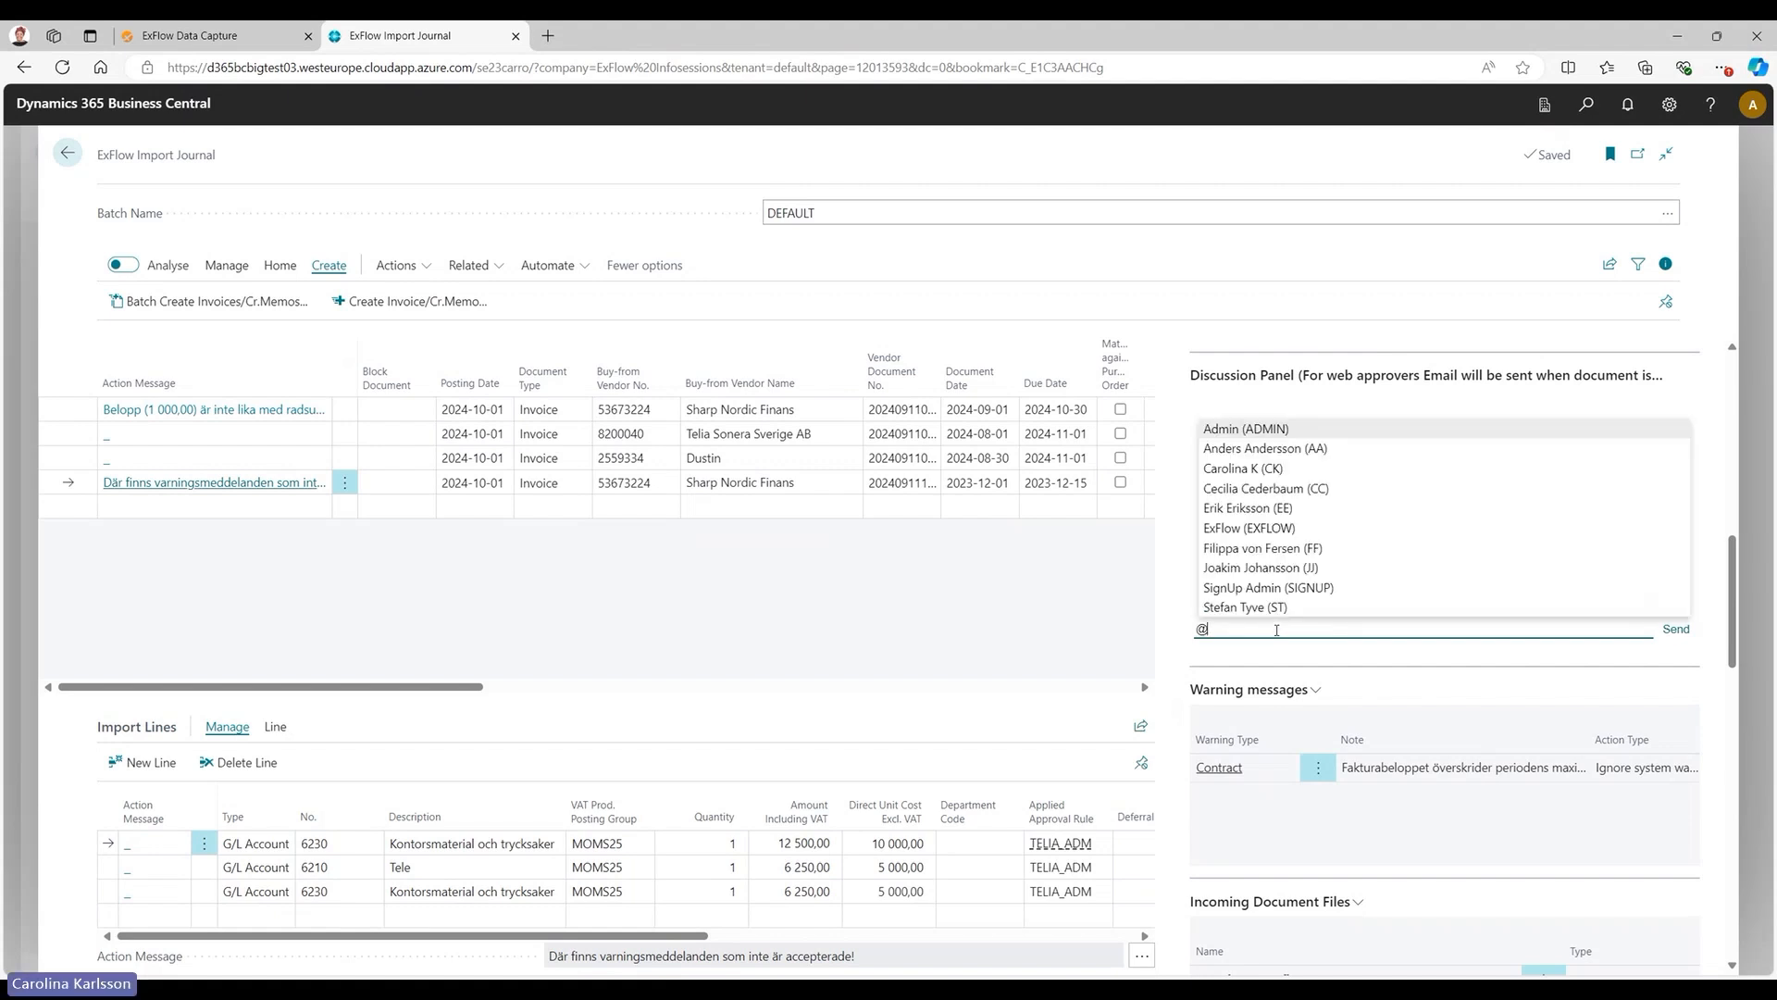
key("BackSpace")
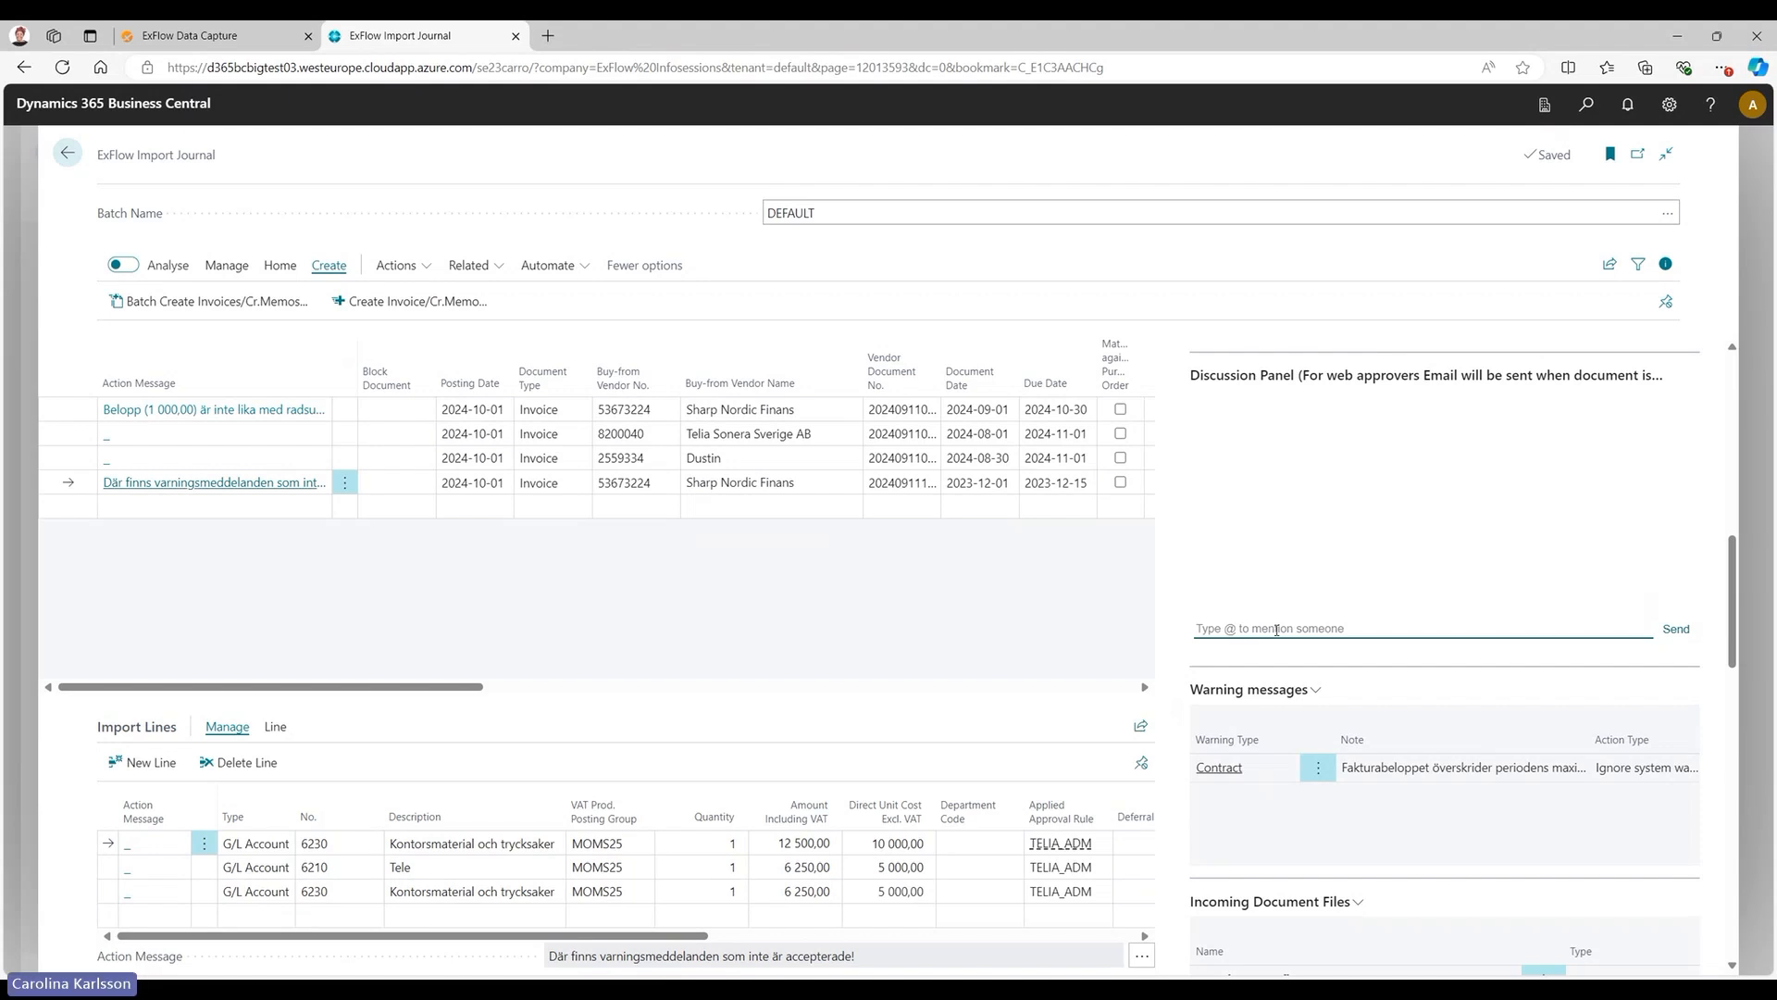
Examine the commands for Incoming Document Files and Approval proposal, and the amounts under Document Details.
scroll(1513, 664, "down", 4)
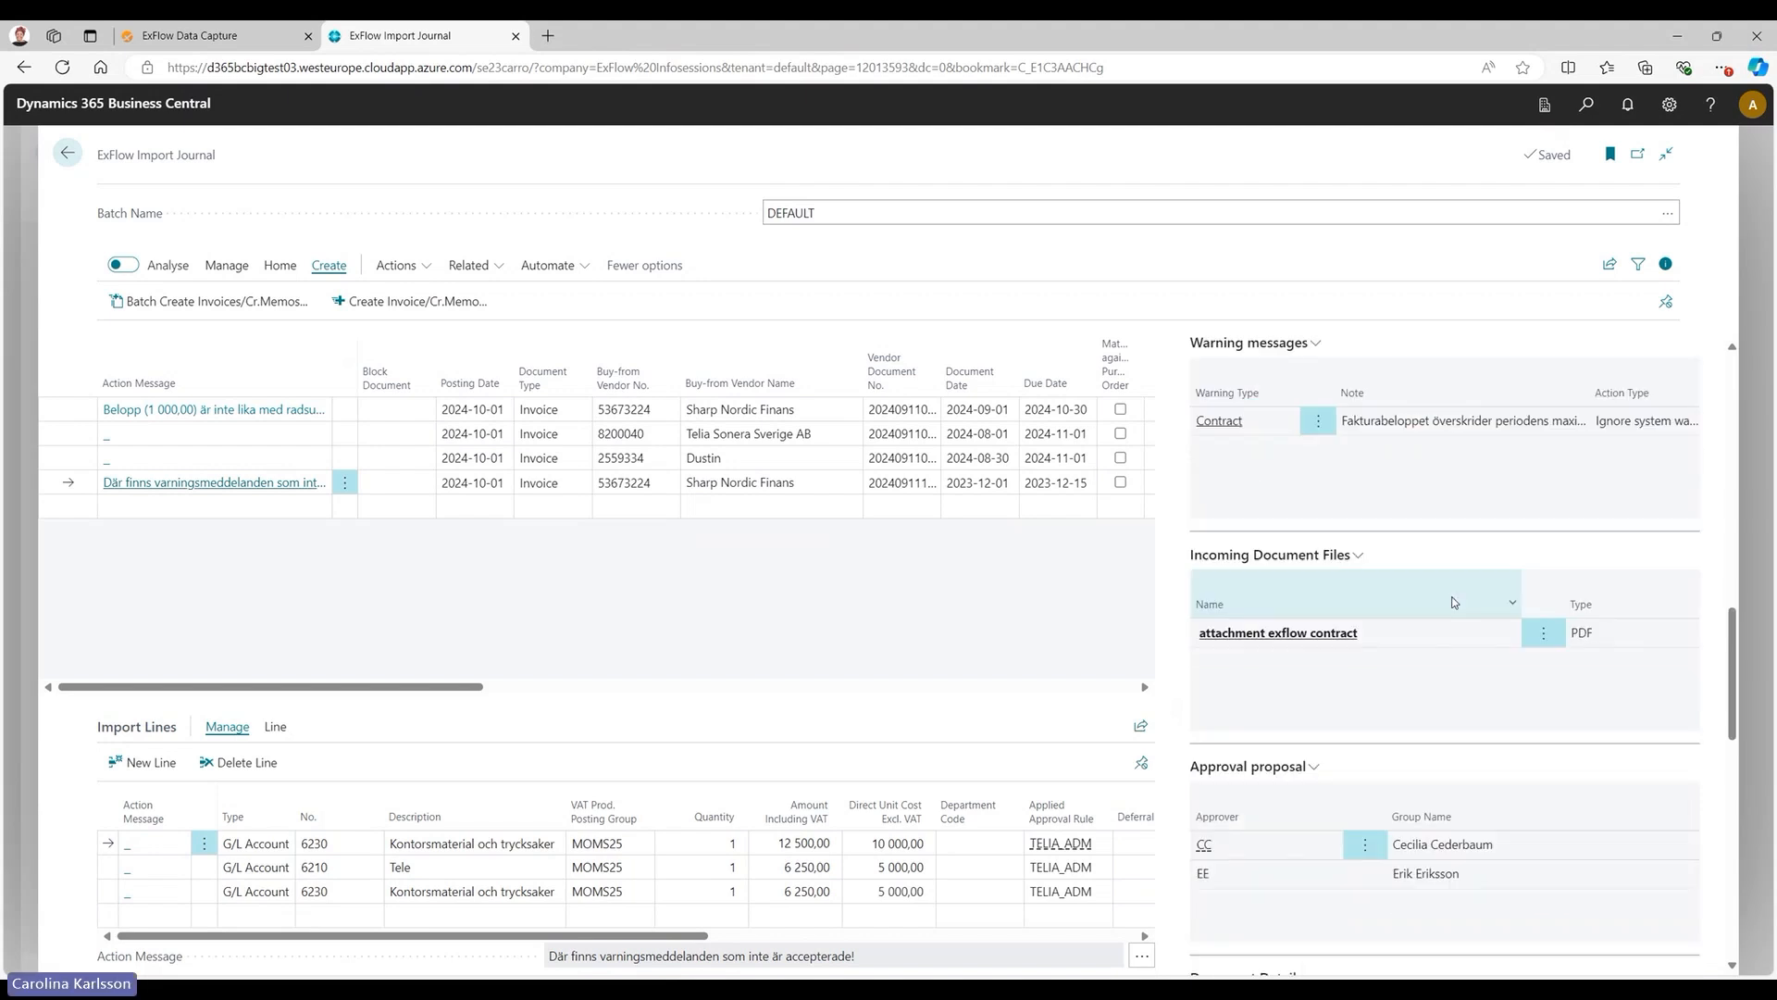
left_click(1358, 557)
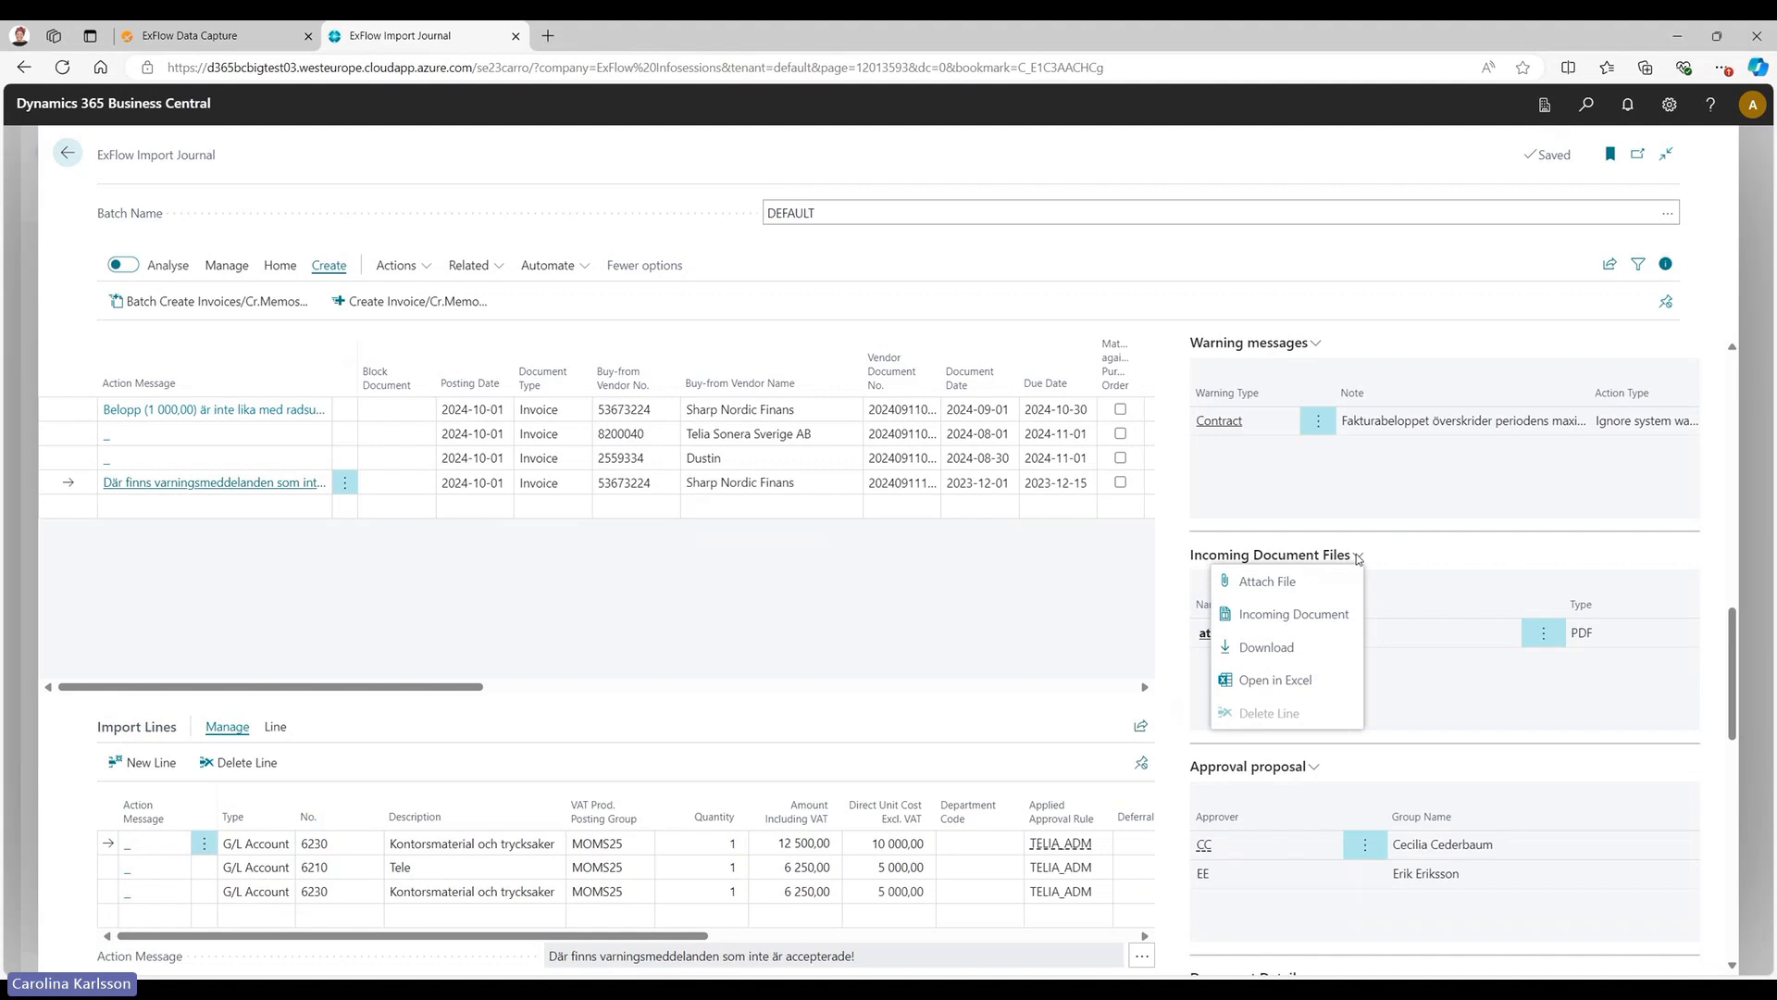
left_click(1358, 557)
scroll(1331, 507, "down", 3)
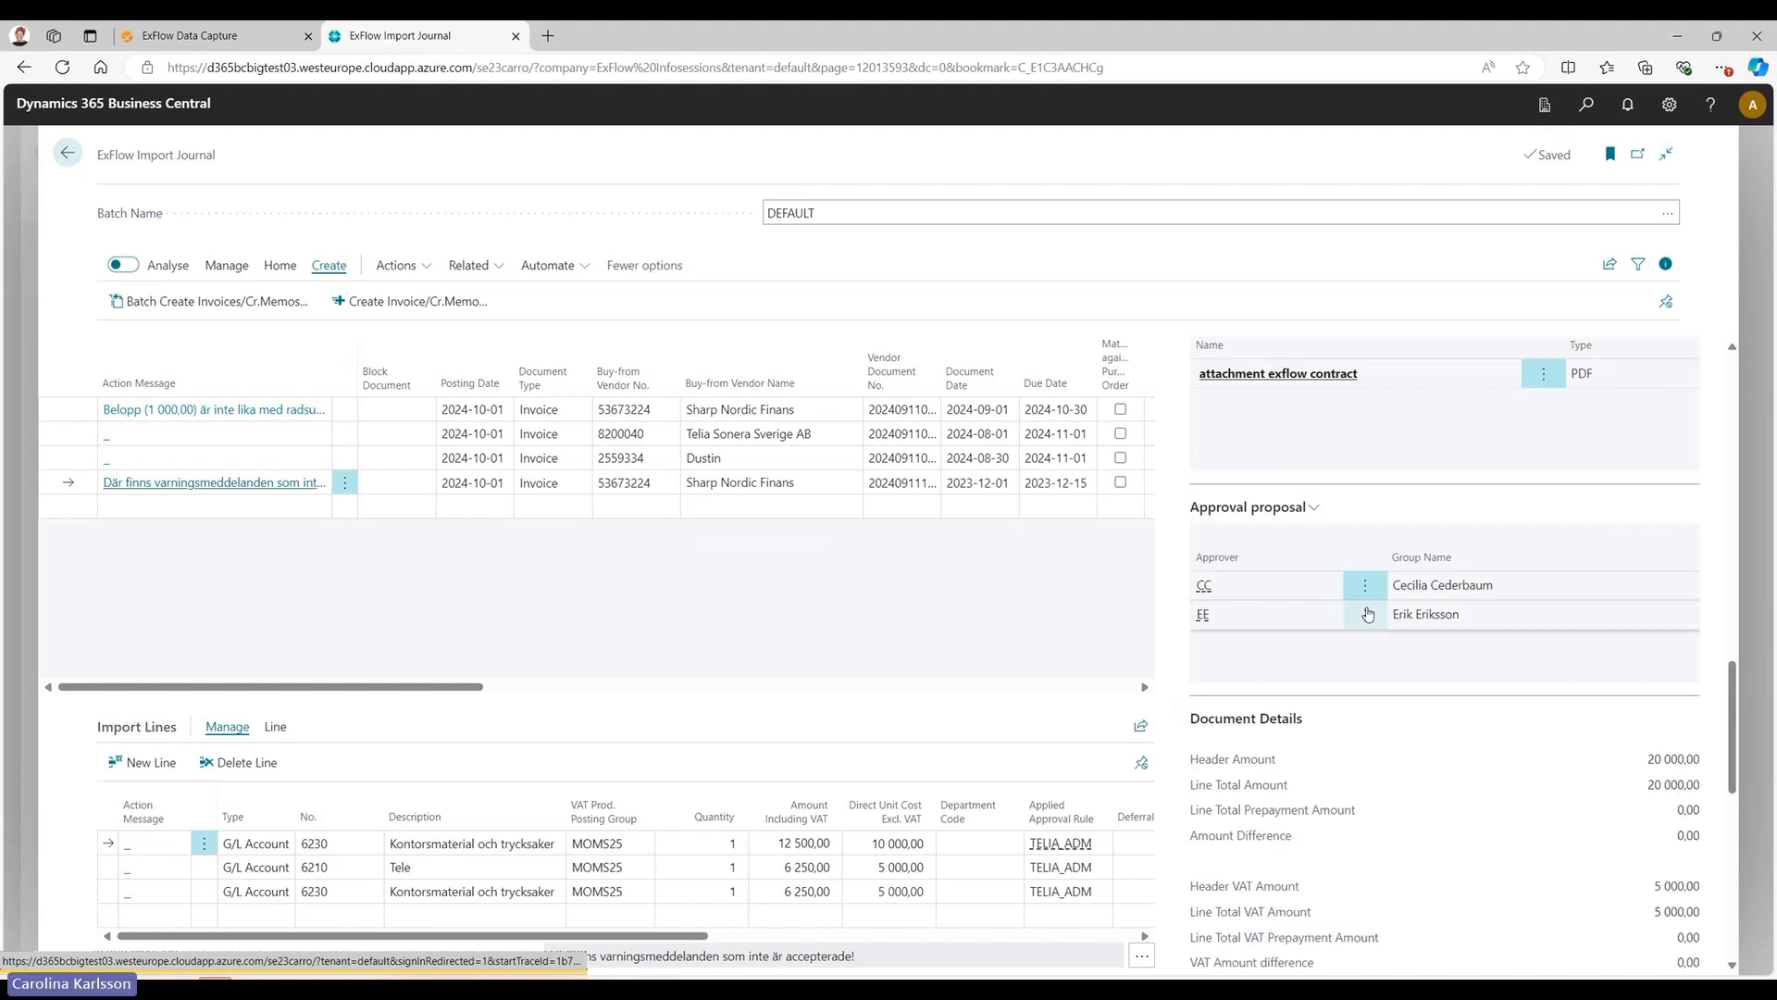
left_click(1315, 507)
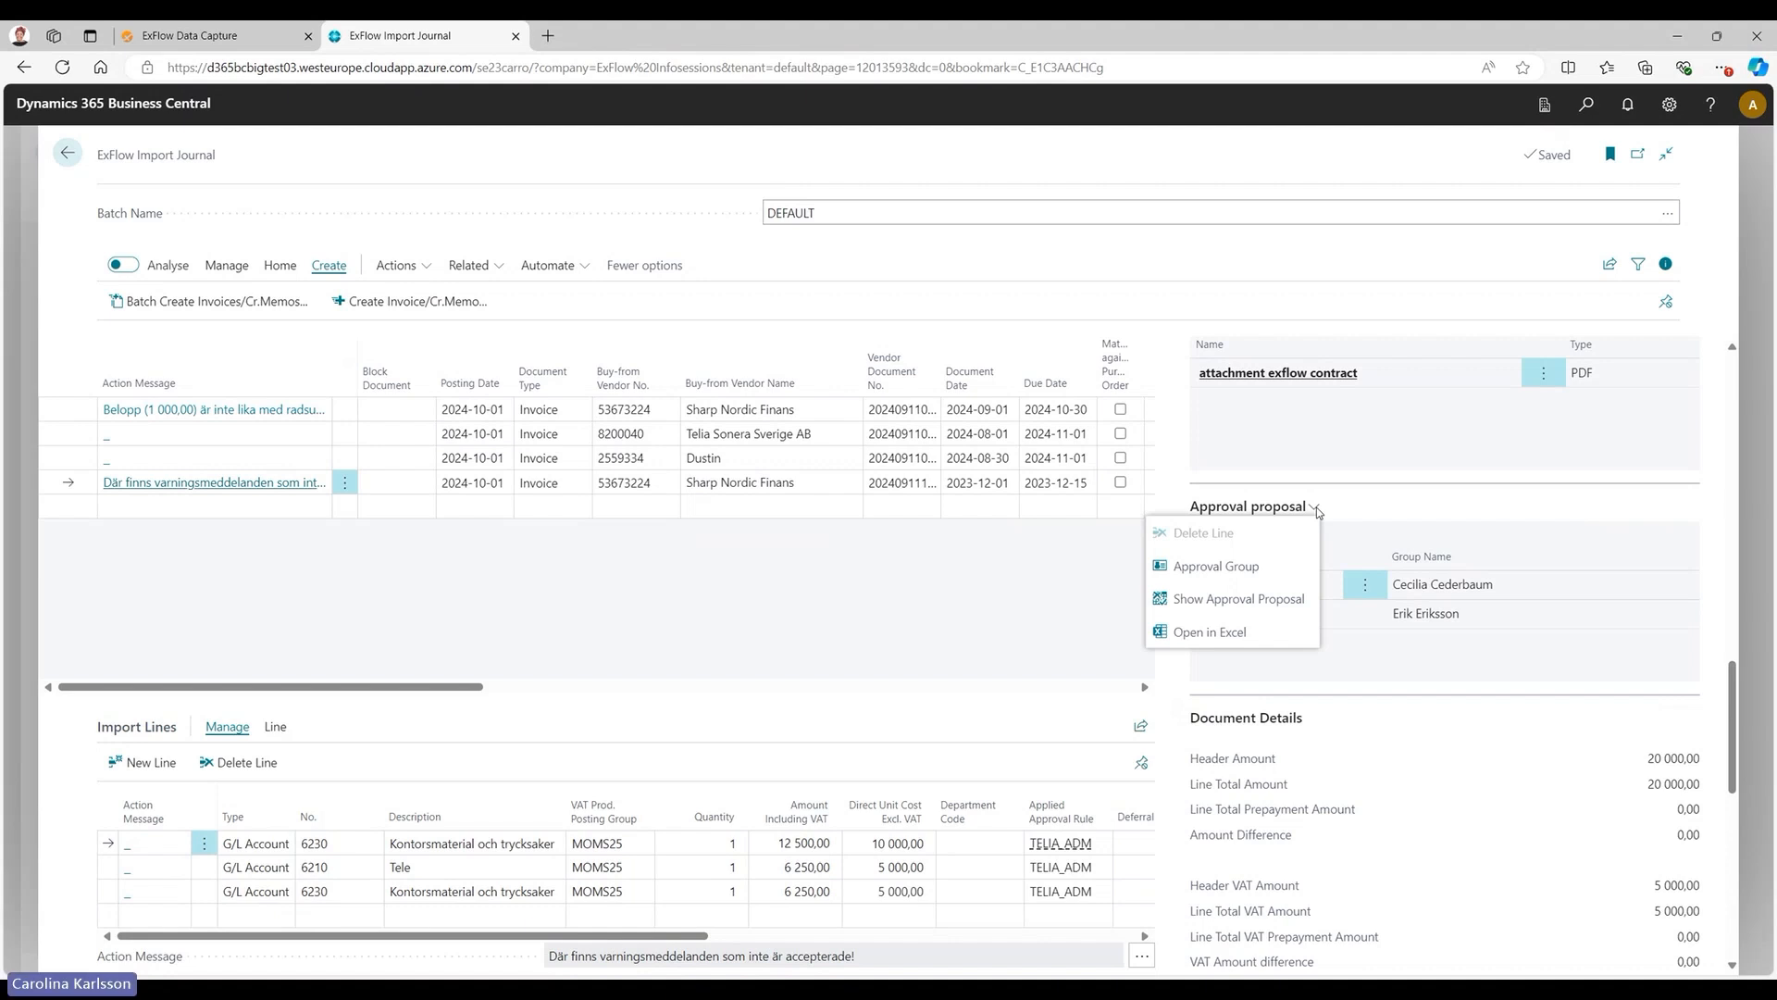
left_click(1375, 722)
scroll(1347, 639, "down", 2)
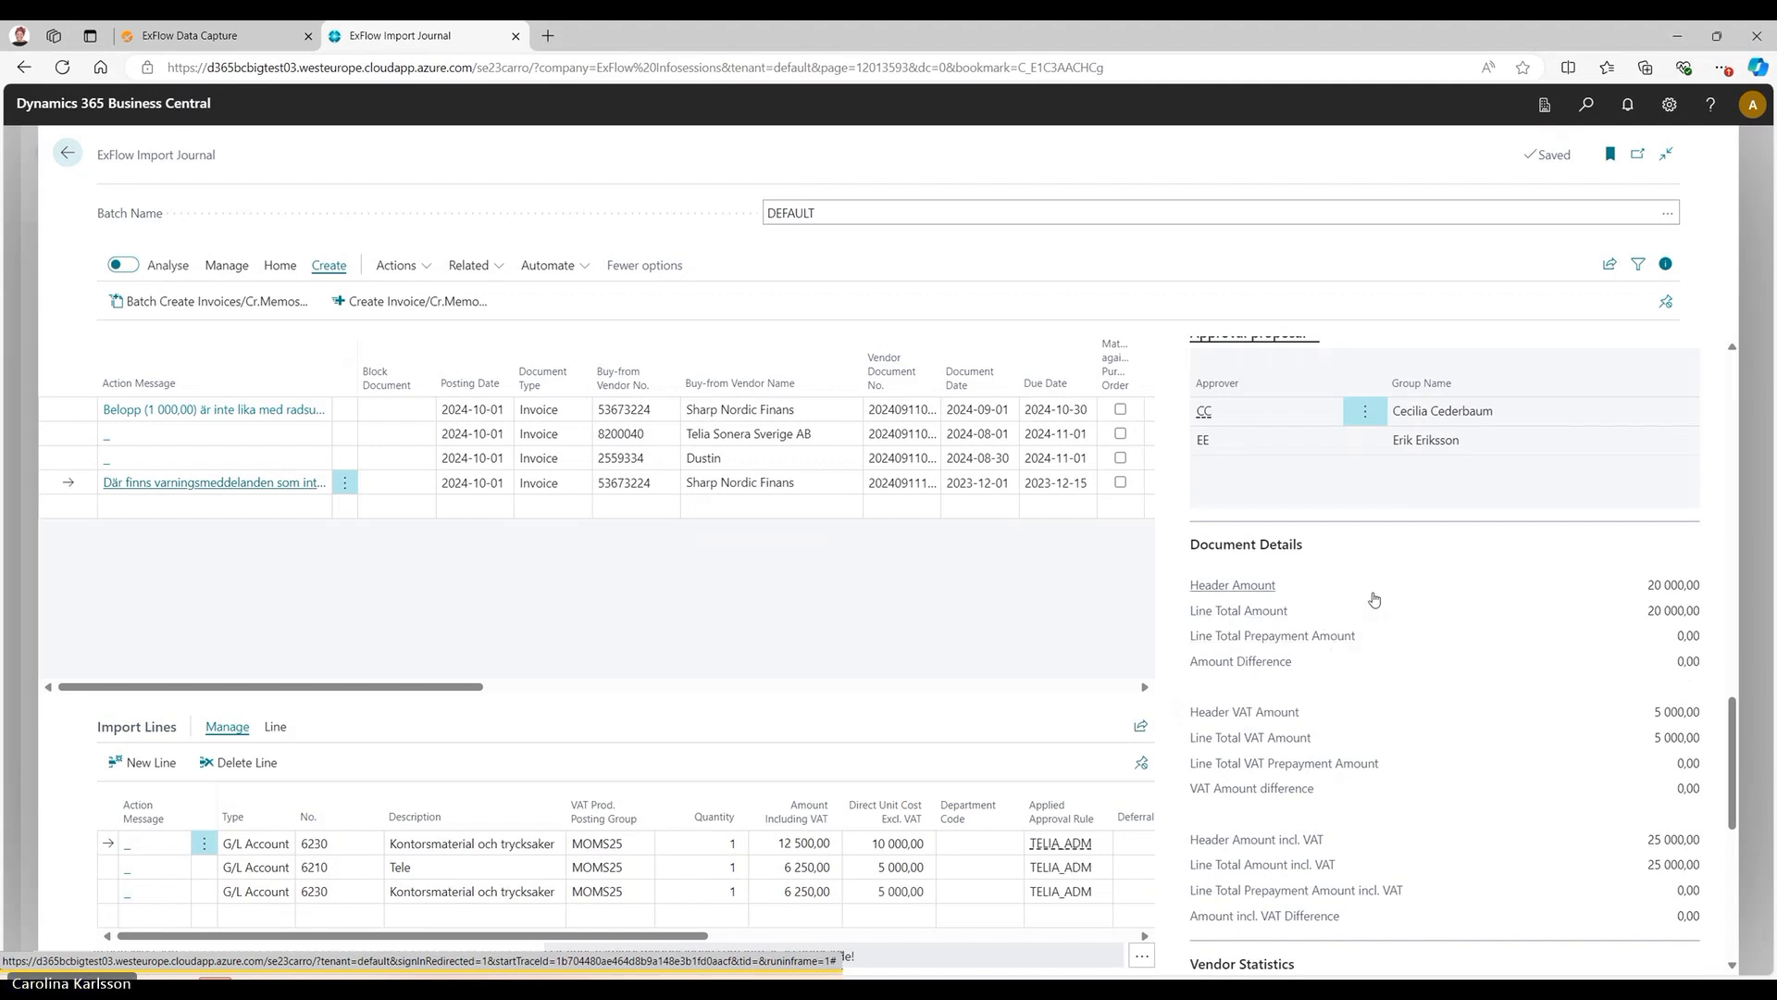
Review the command for accepting all warnings on the contract warning message, and hide the details pane.
scroll(1412, 611, "up", 6)
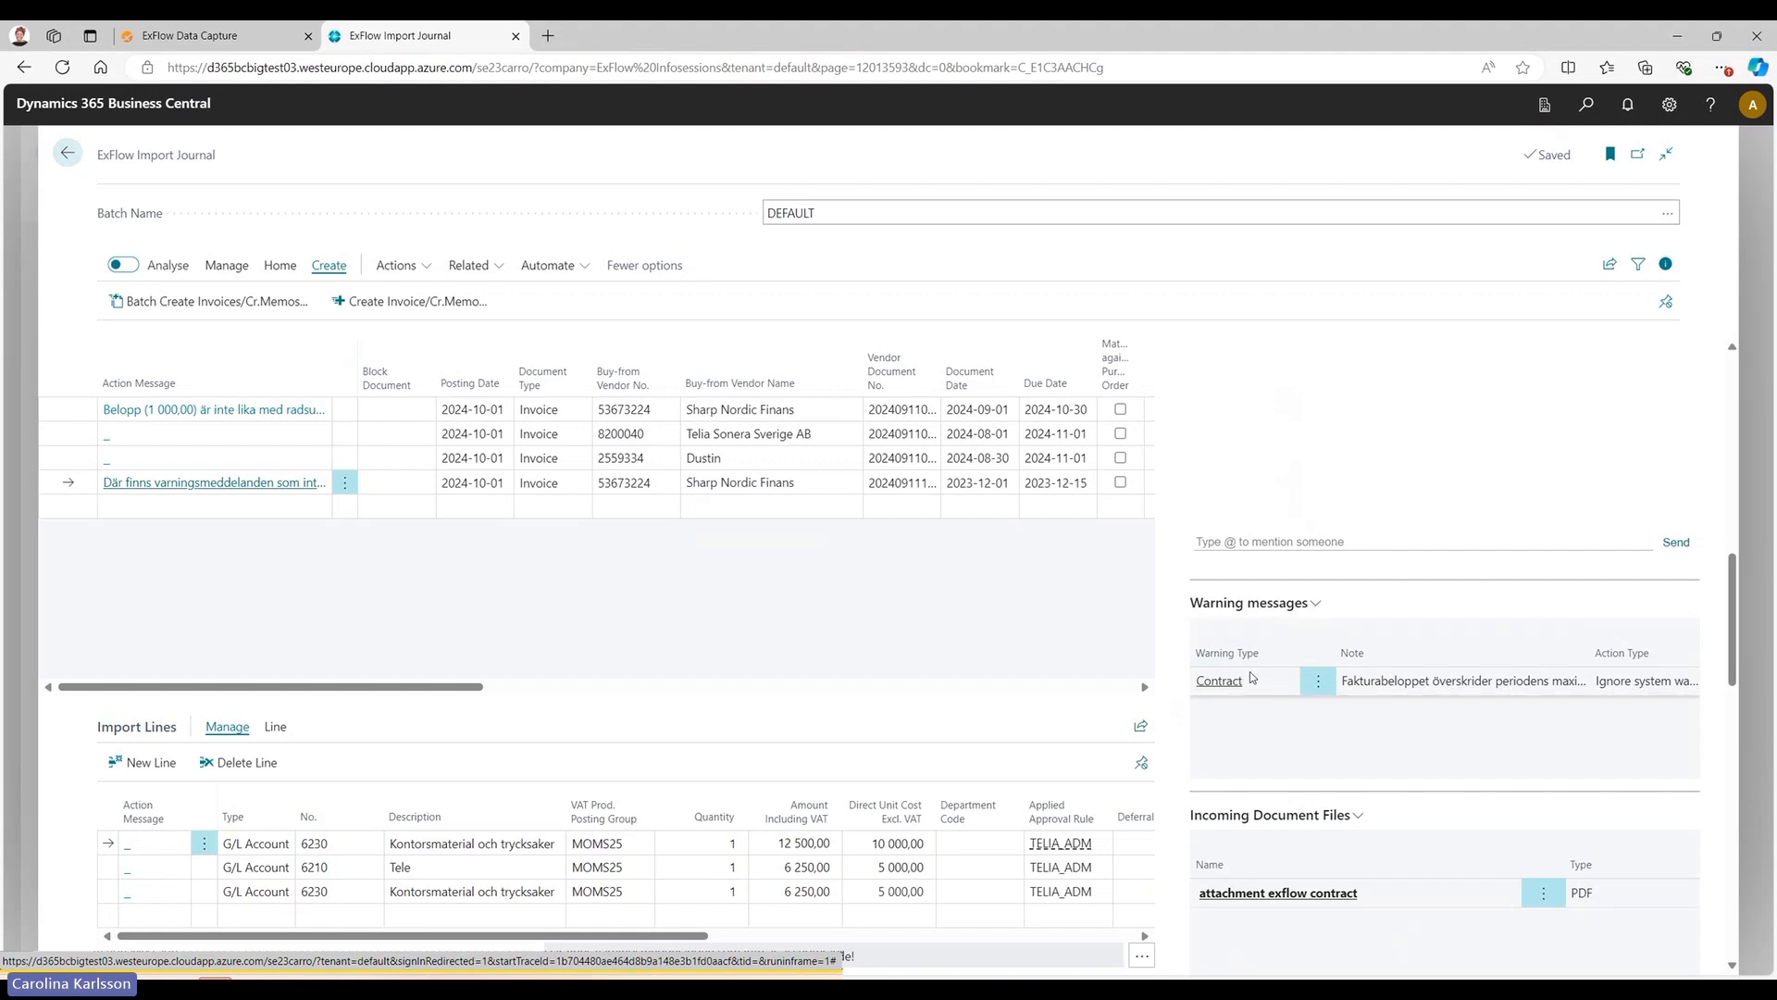
left_click(1316, 603)
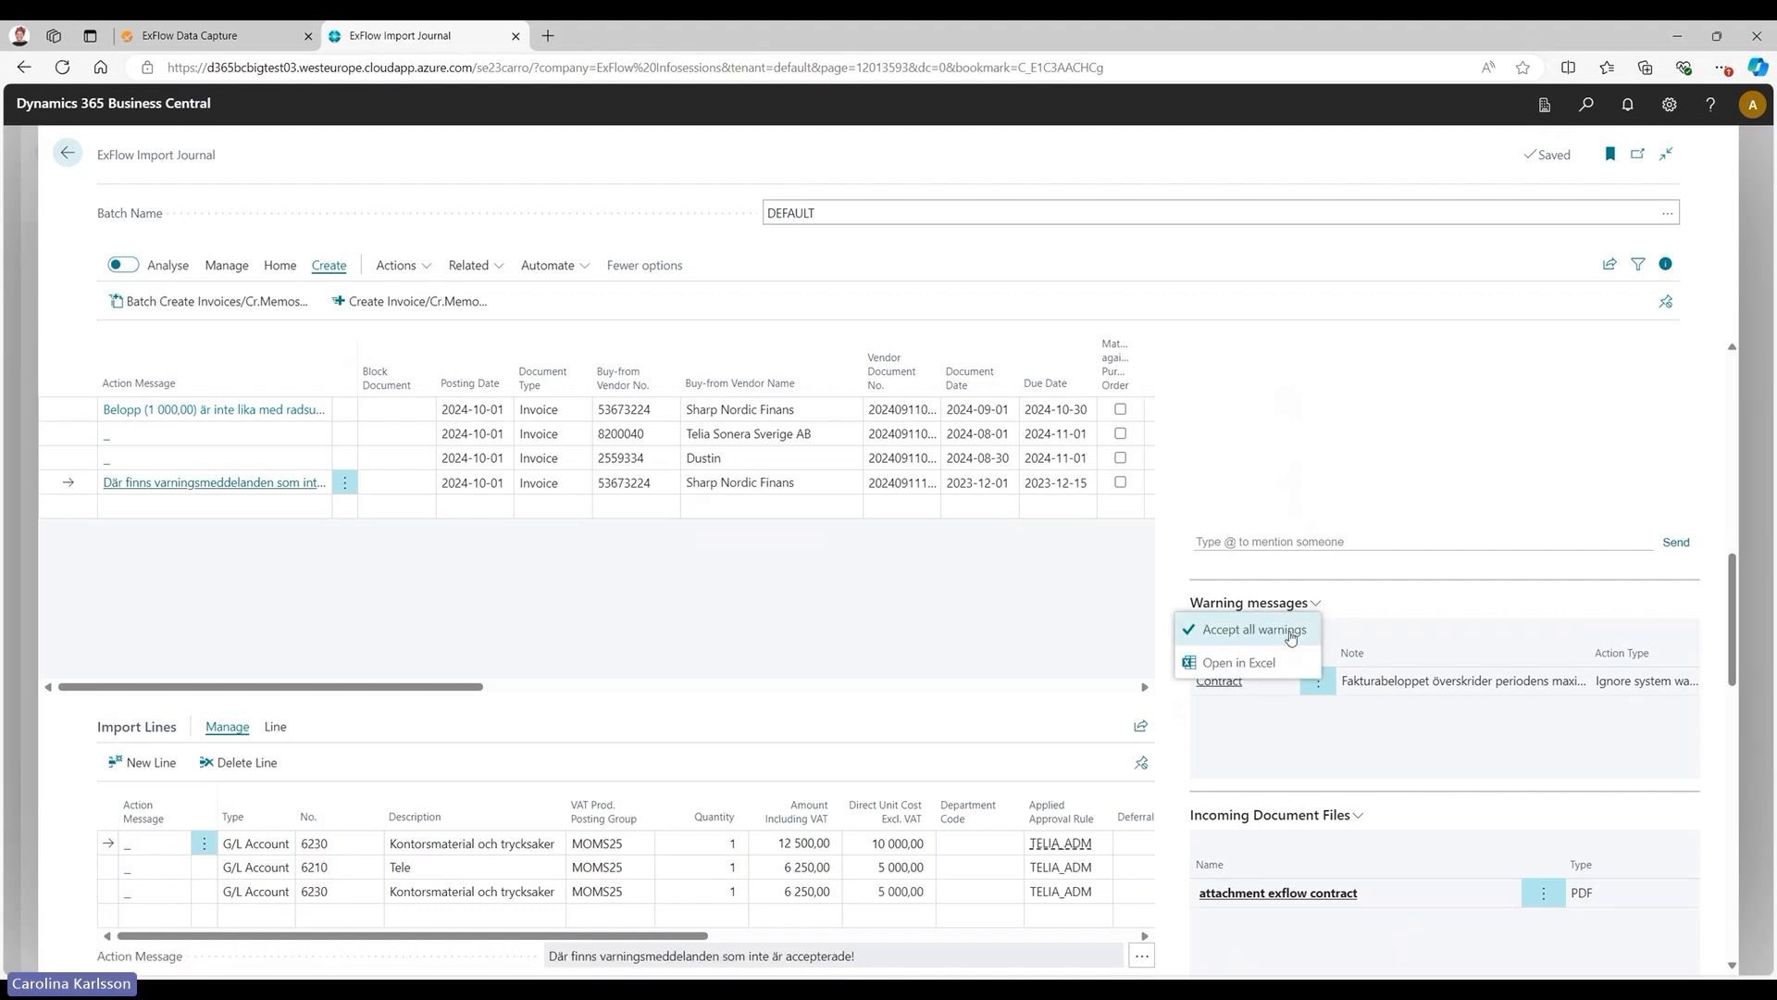
left_click(1291, 632)
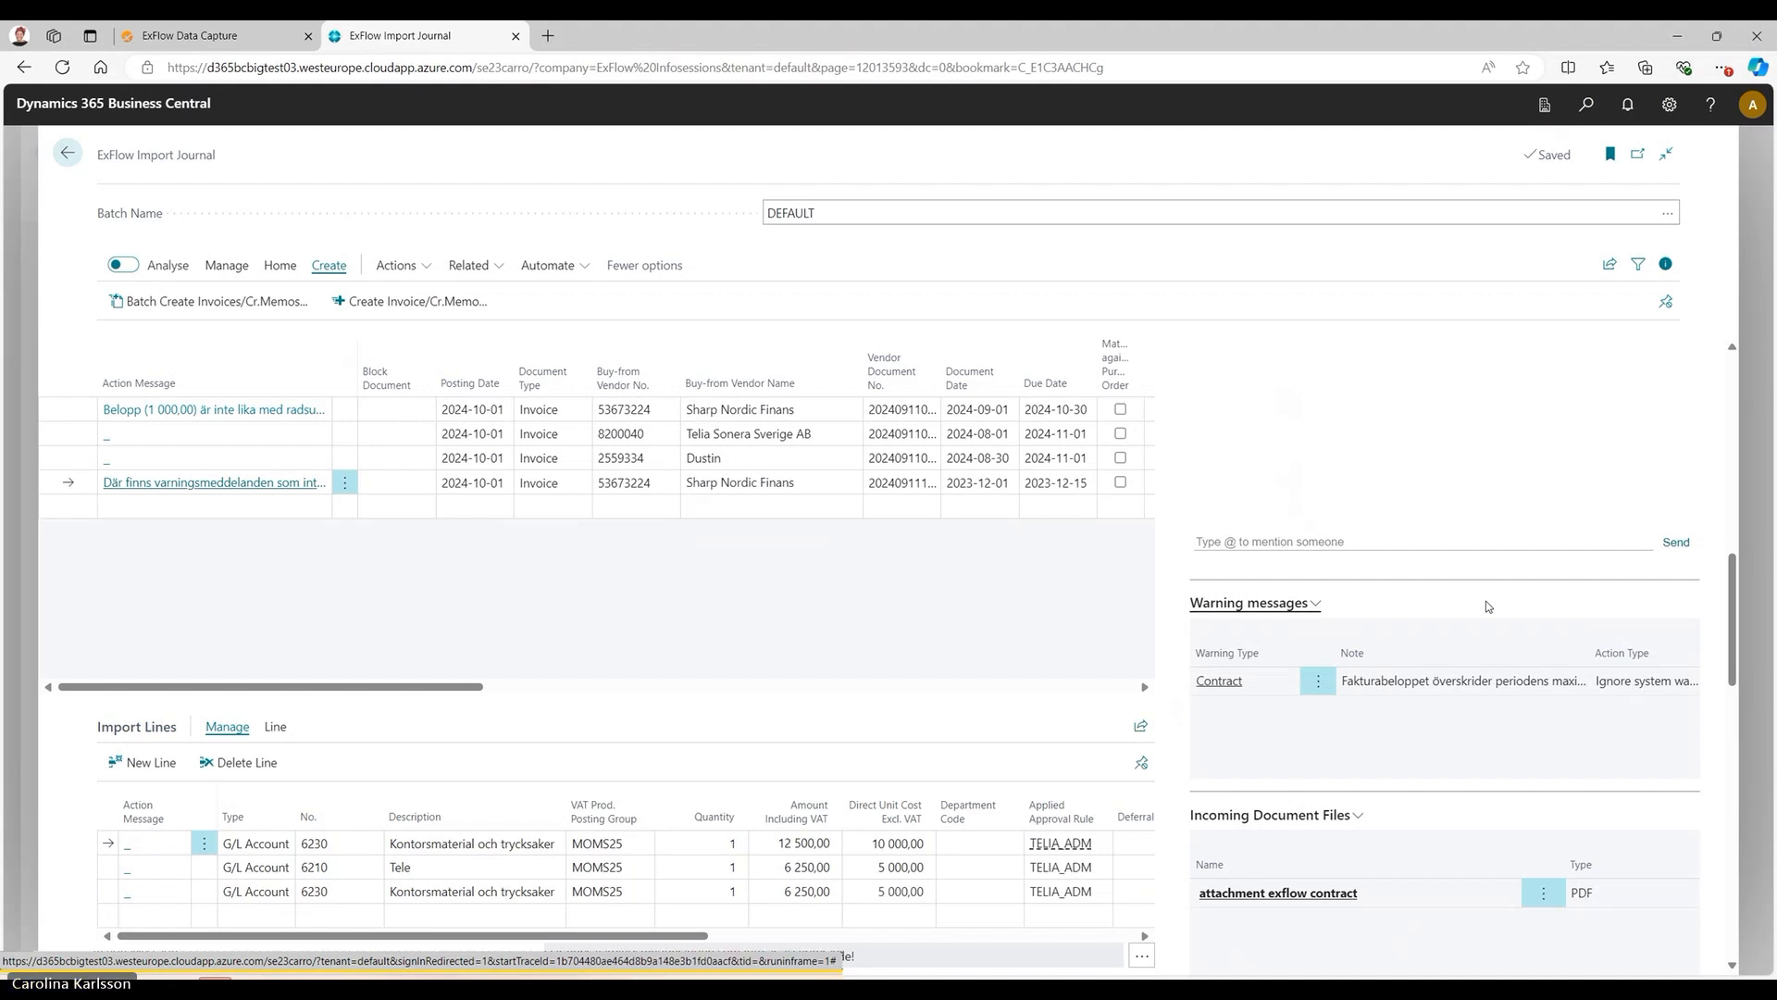
left_click(1664, 268)
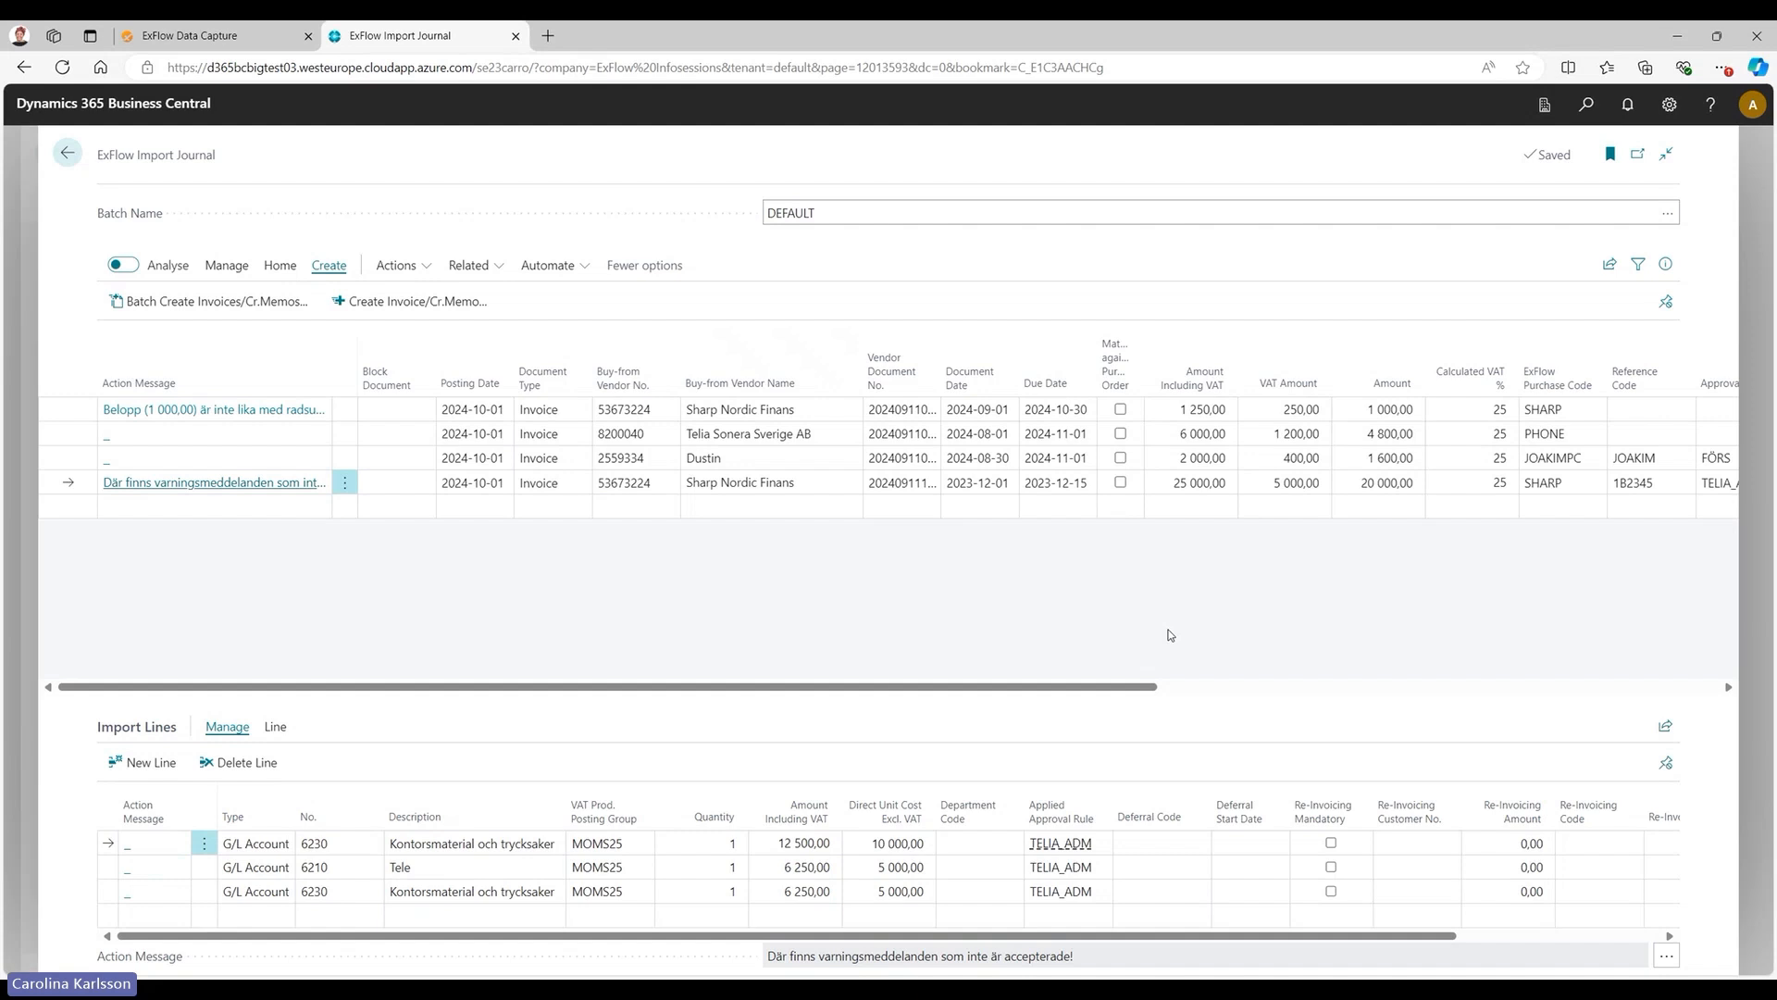
Review the fields that can be added to the import journal through personalisation, and finish without adding any.
left_click(1669, 105)
left_click(1652, 138)
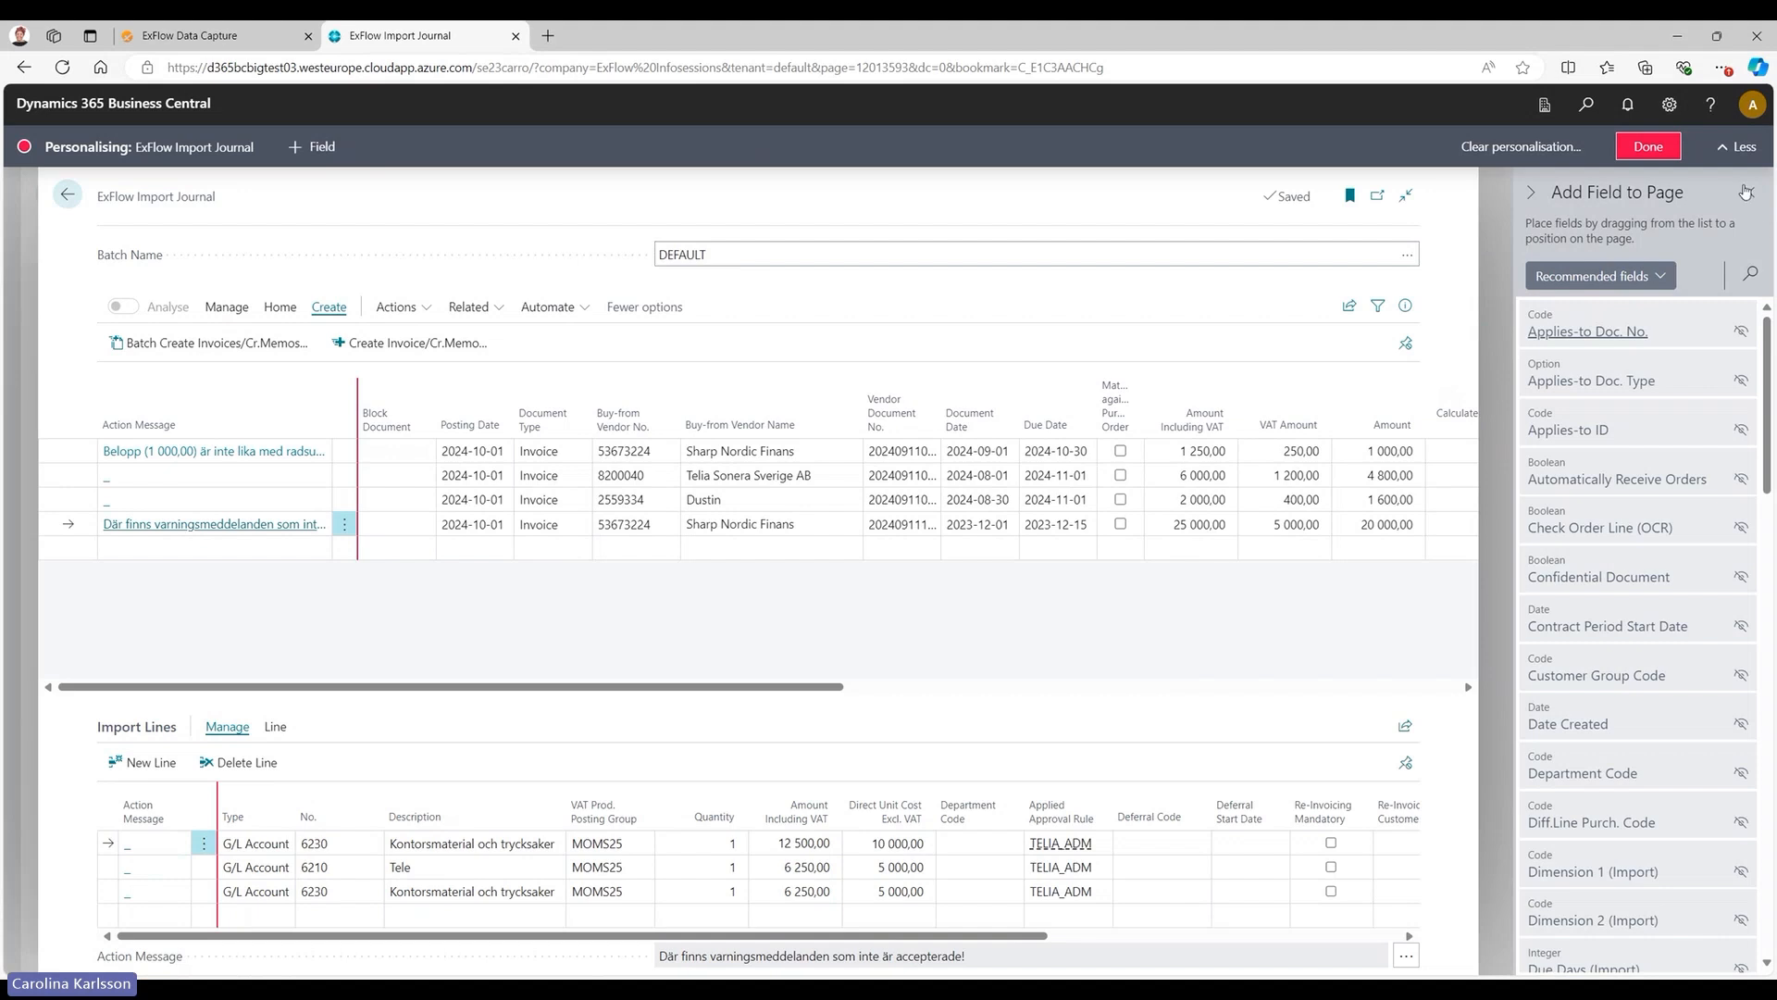
left_click(1745, 191)
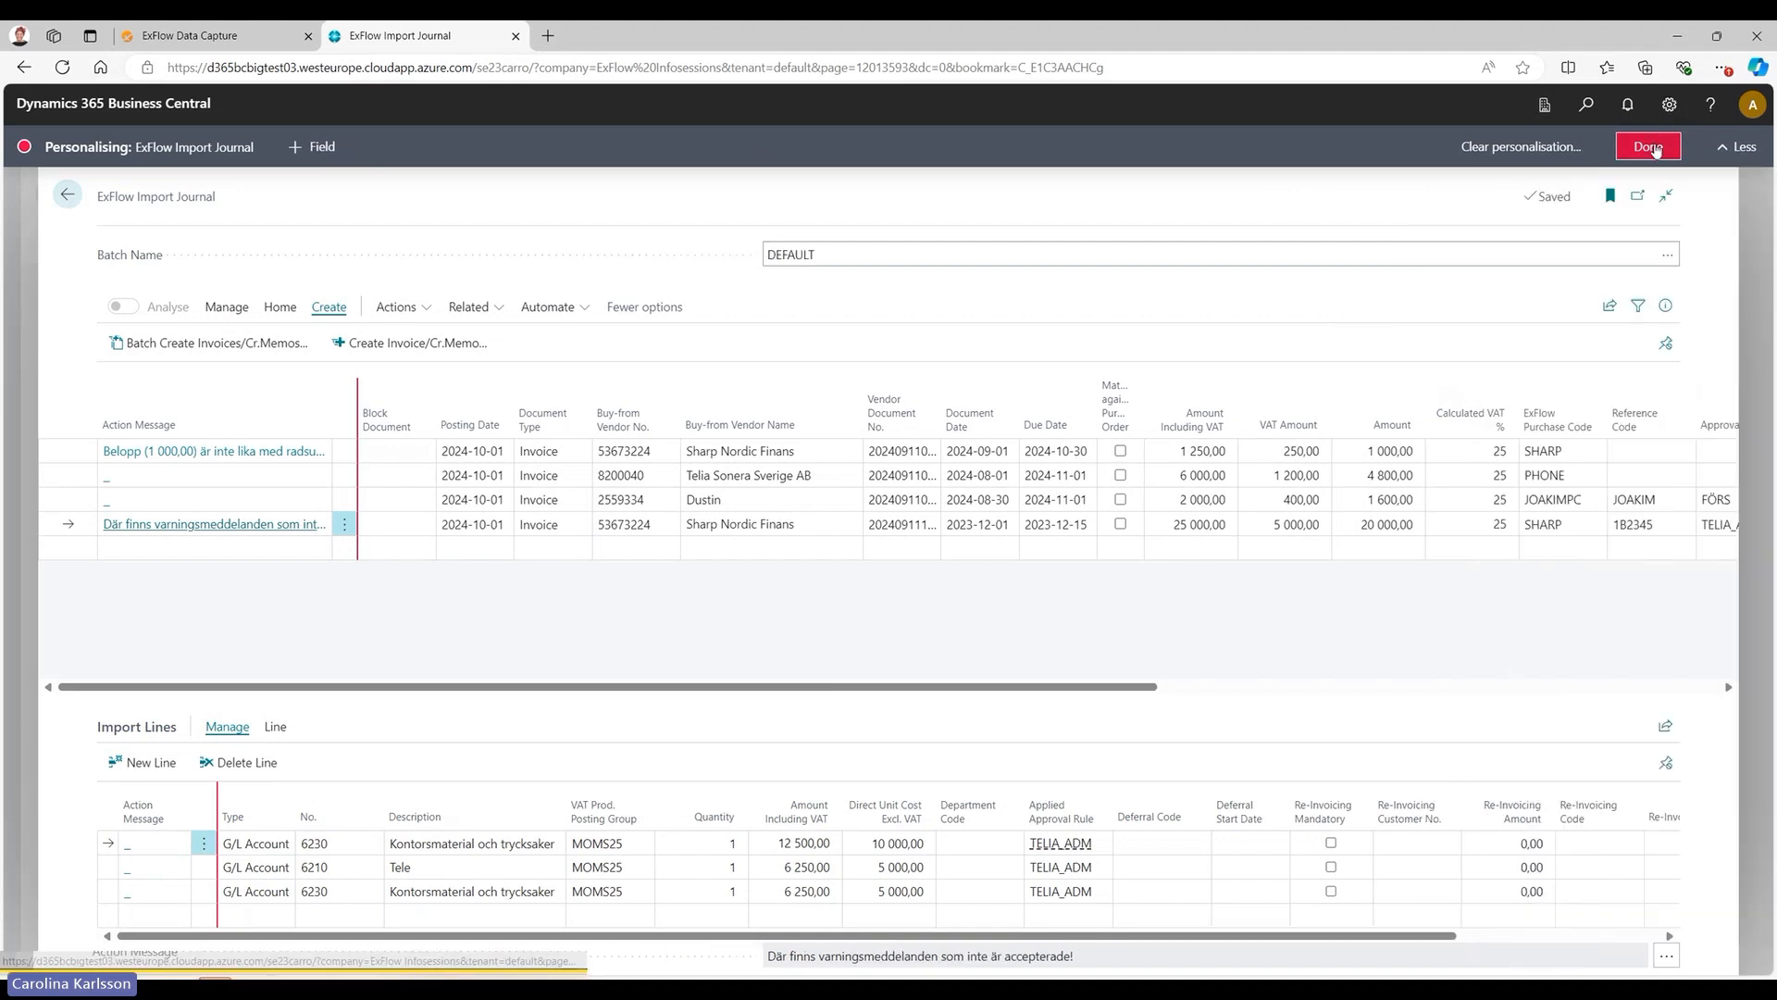
left_click(1653, 148)
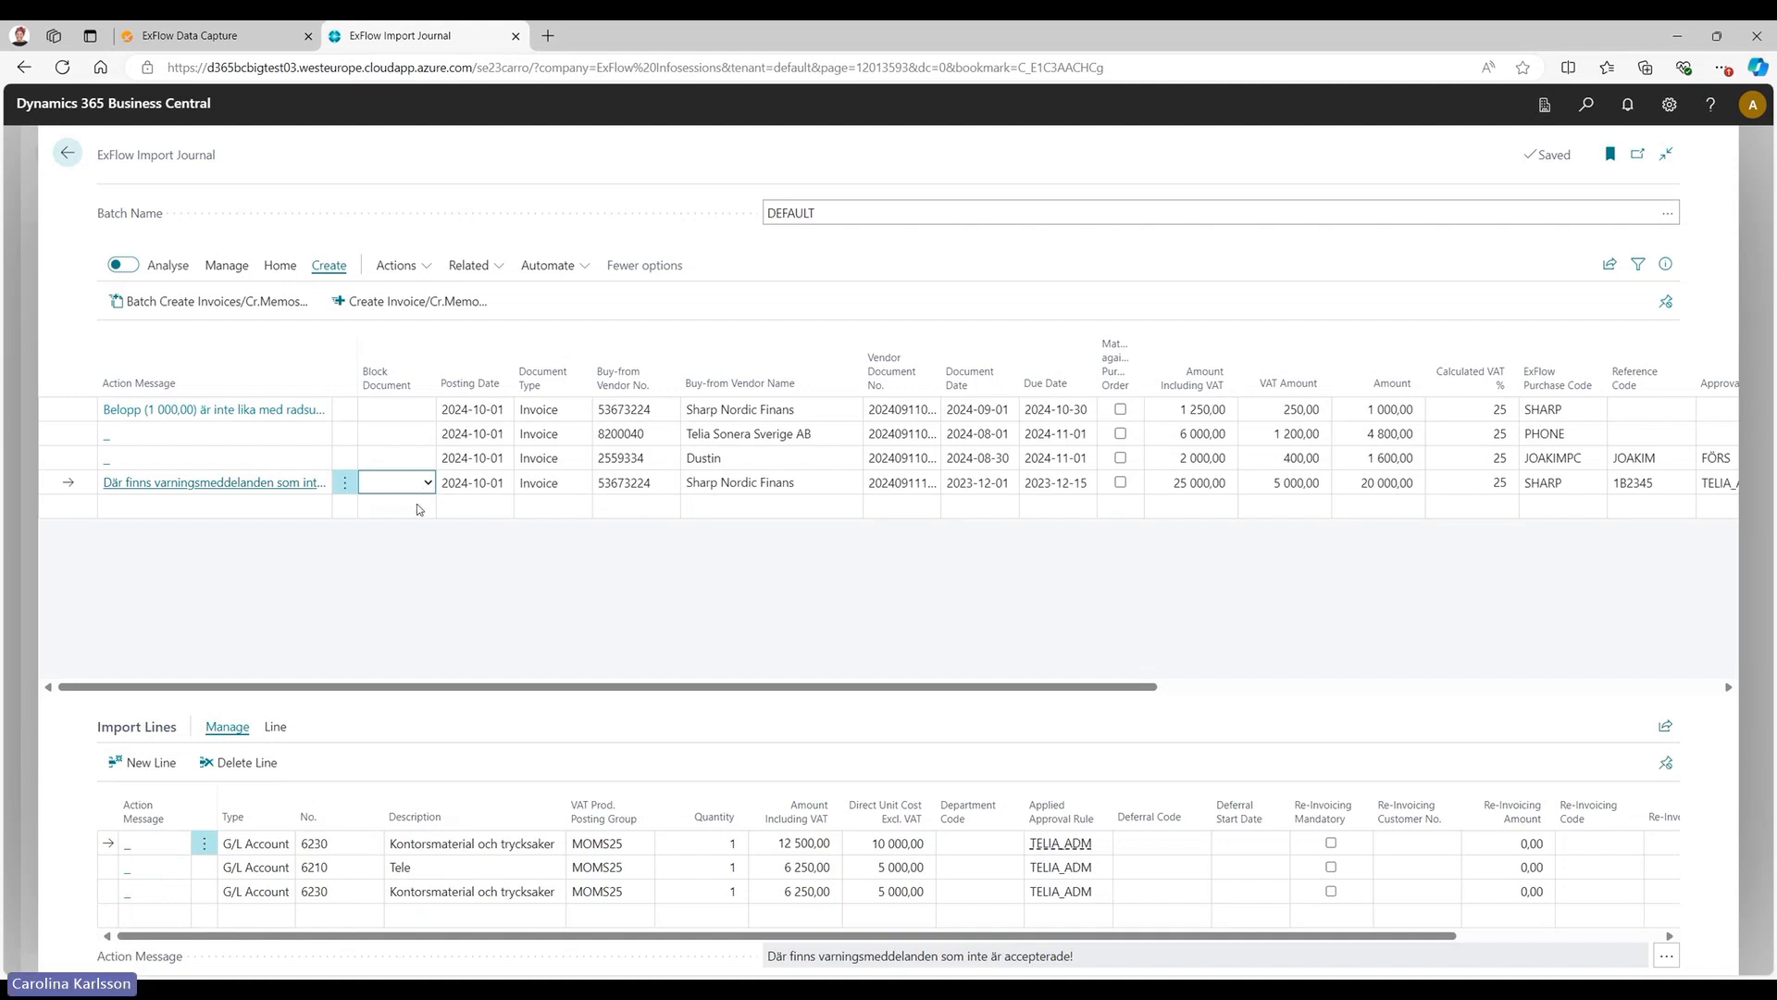
Inspect the approval proposal and the available approval rules for the first import line, closing each list.
left_click(644, 604)
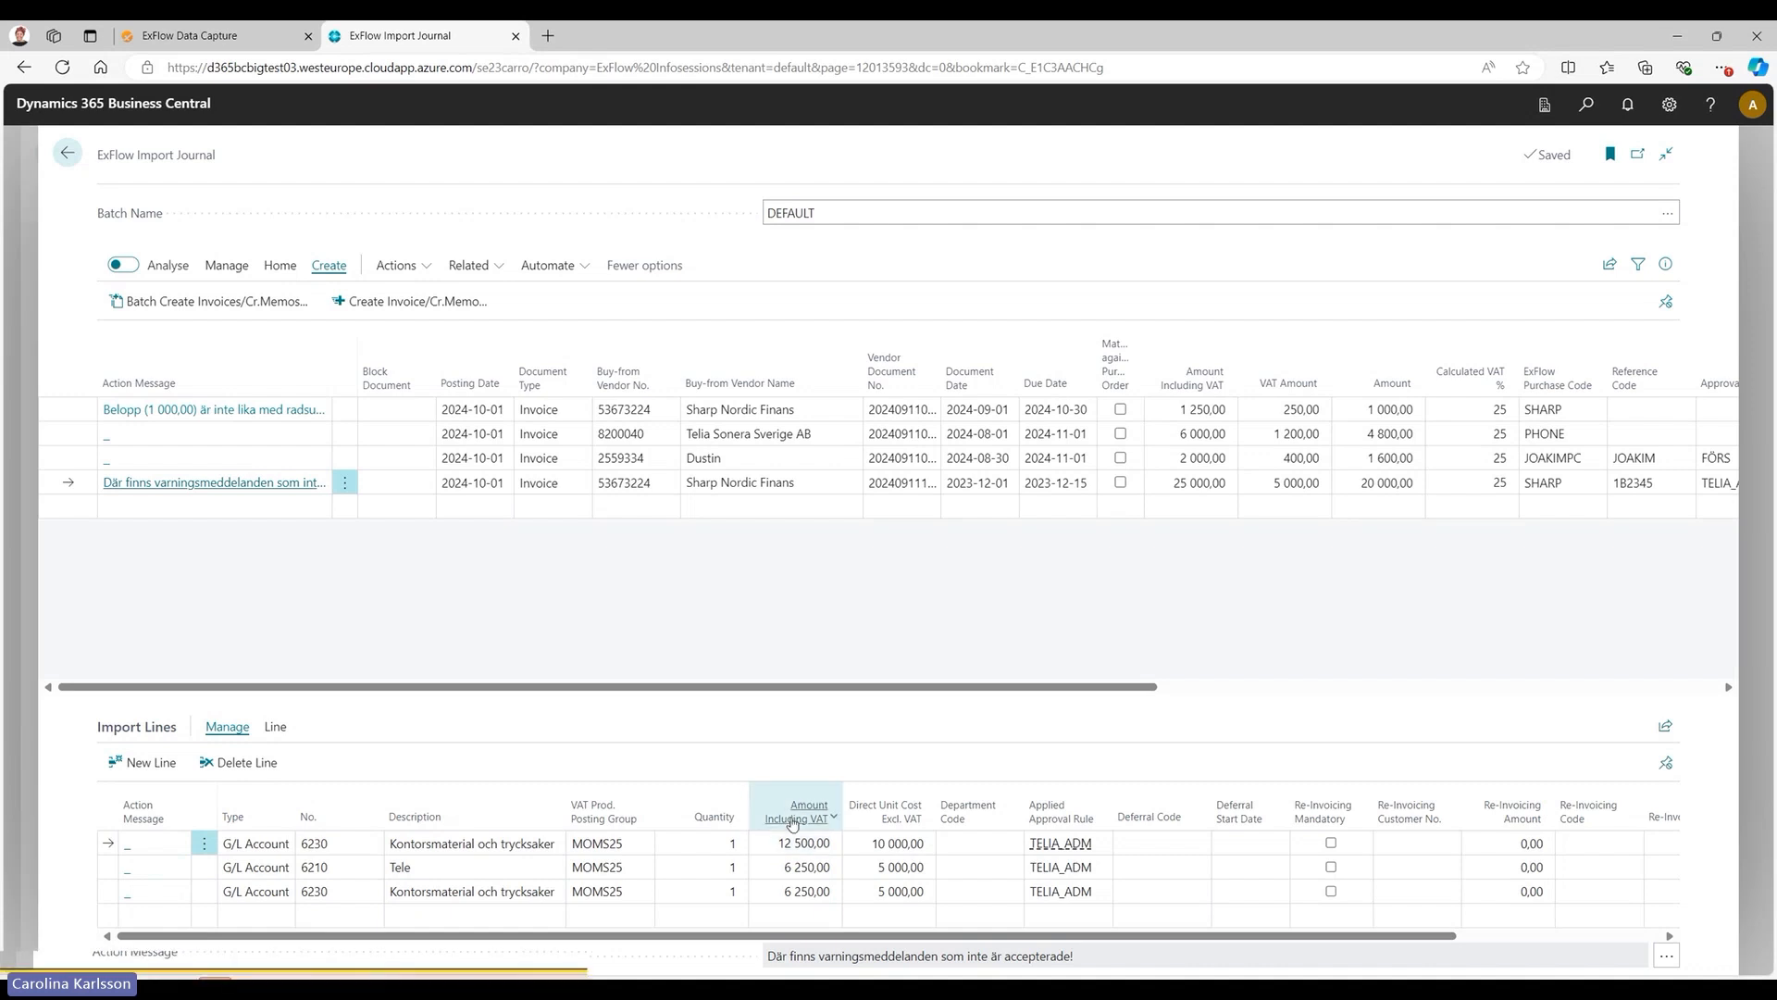
left_click(287, 730)
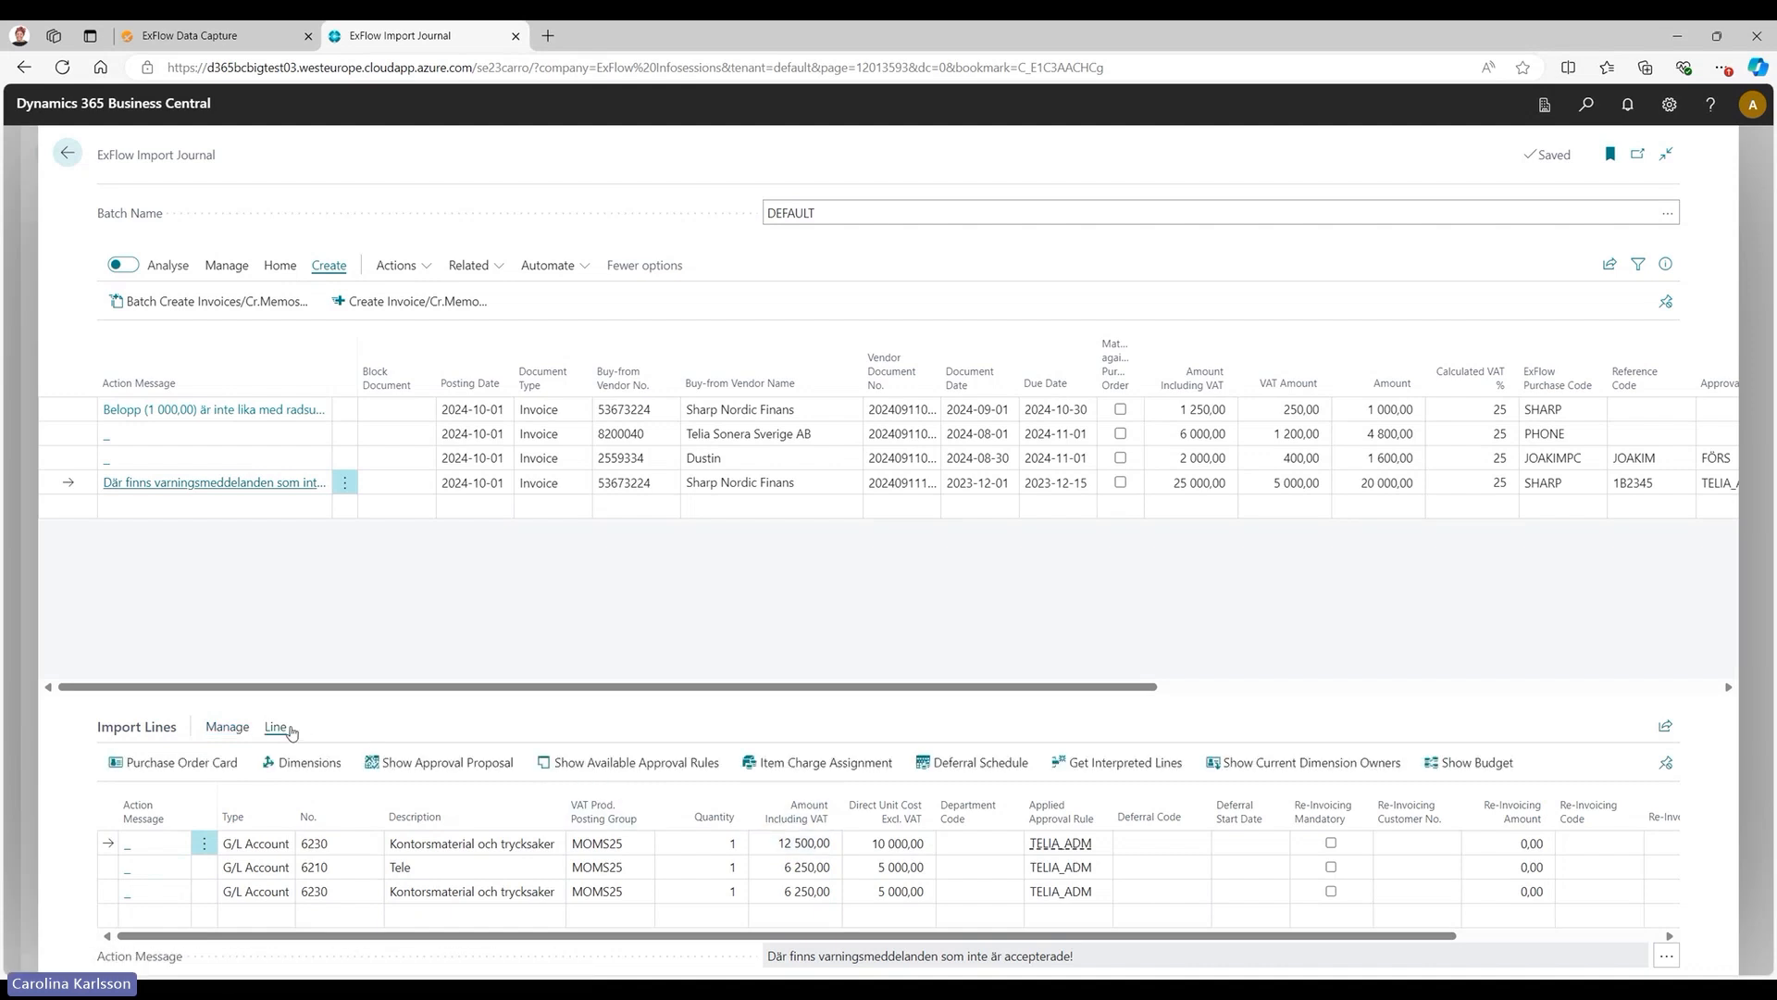
left_click(476, 771)
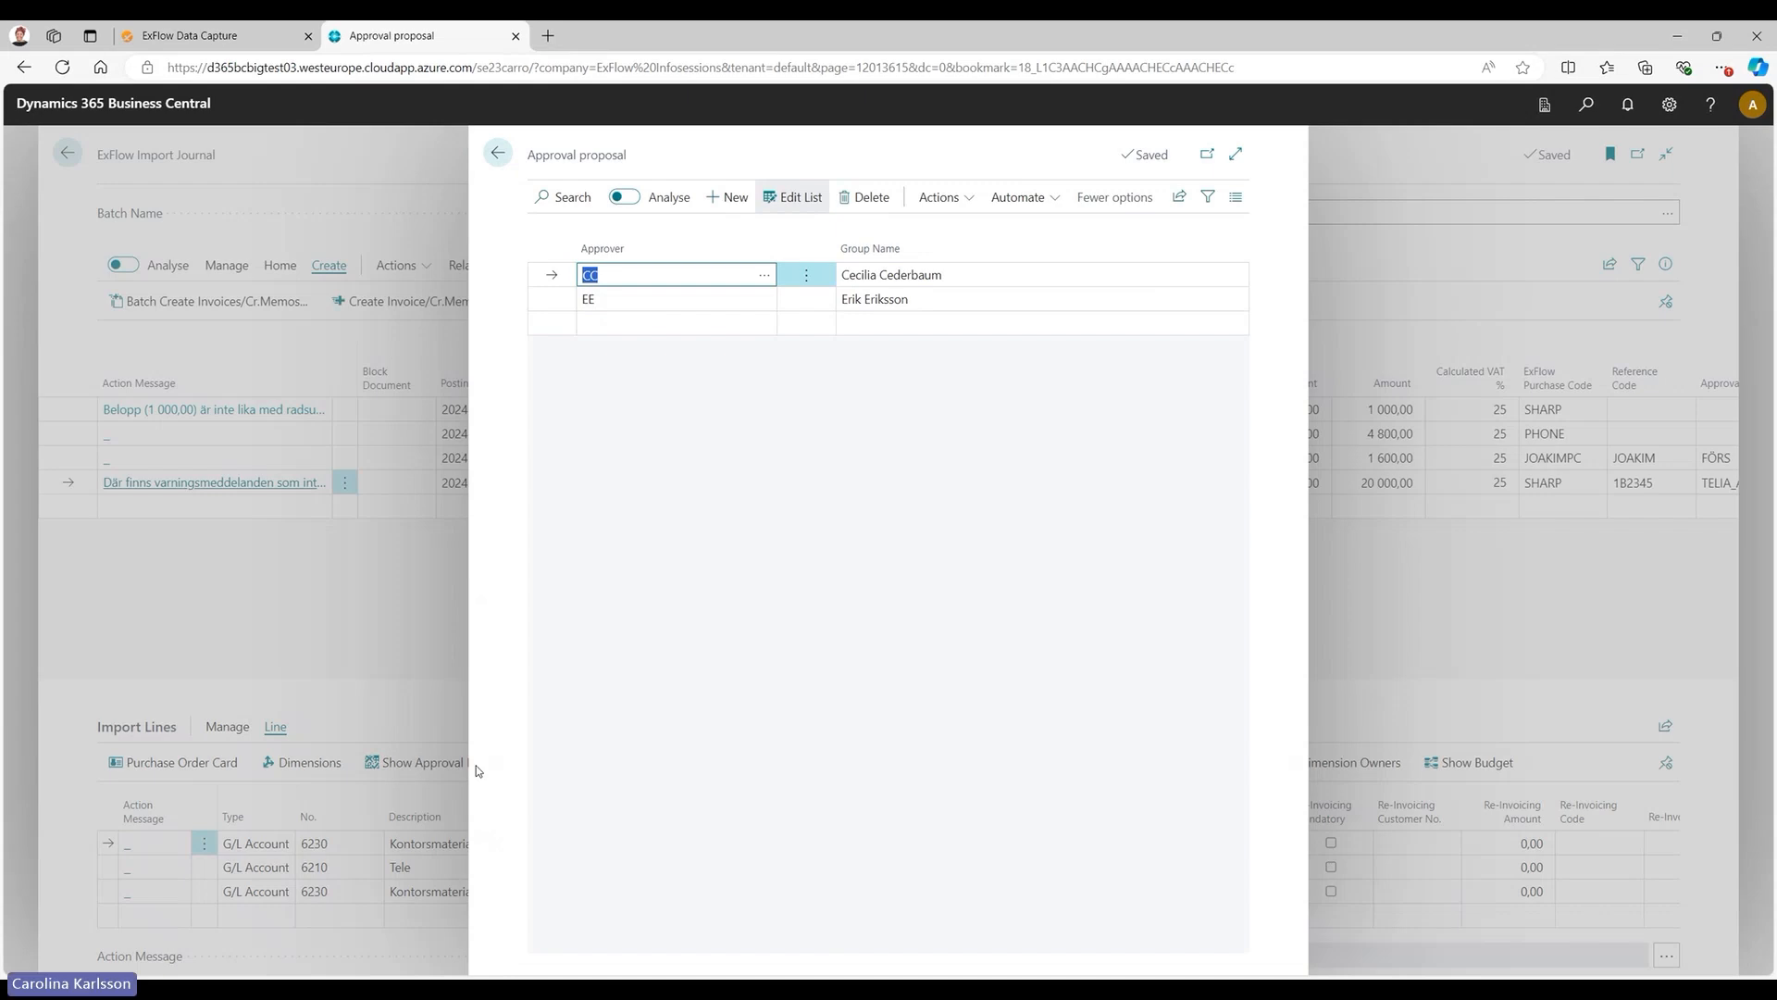
left_click(497, 153)
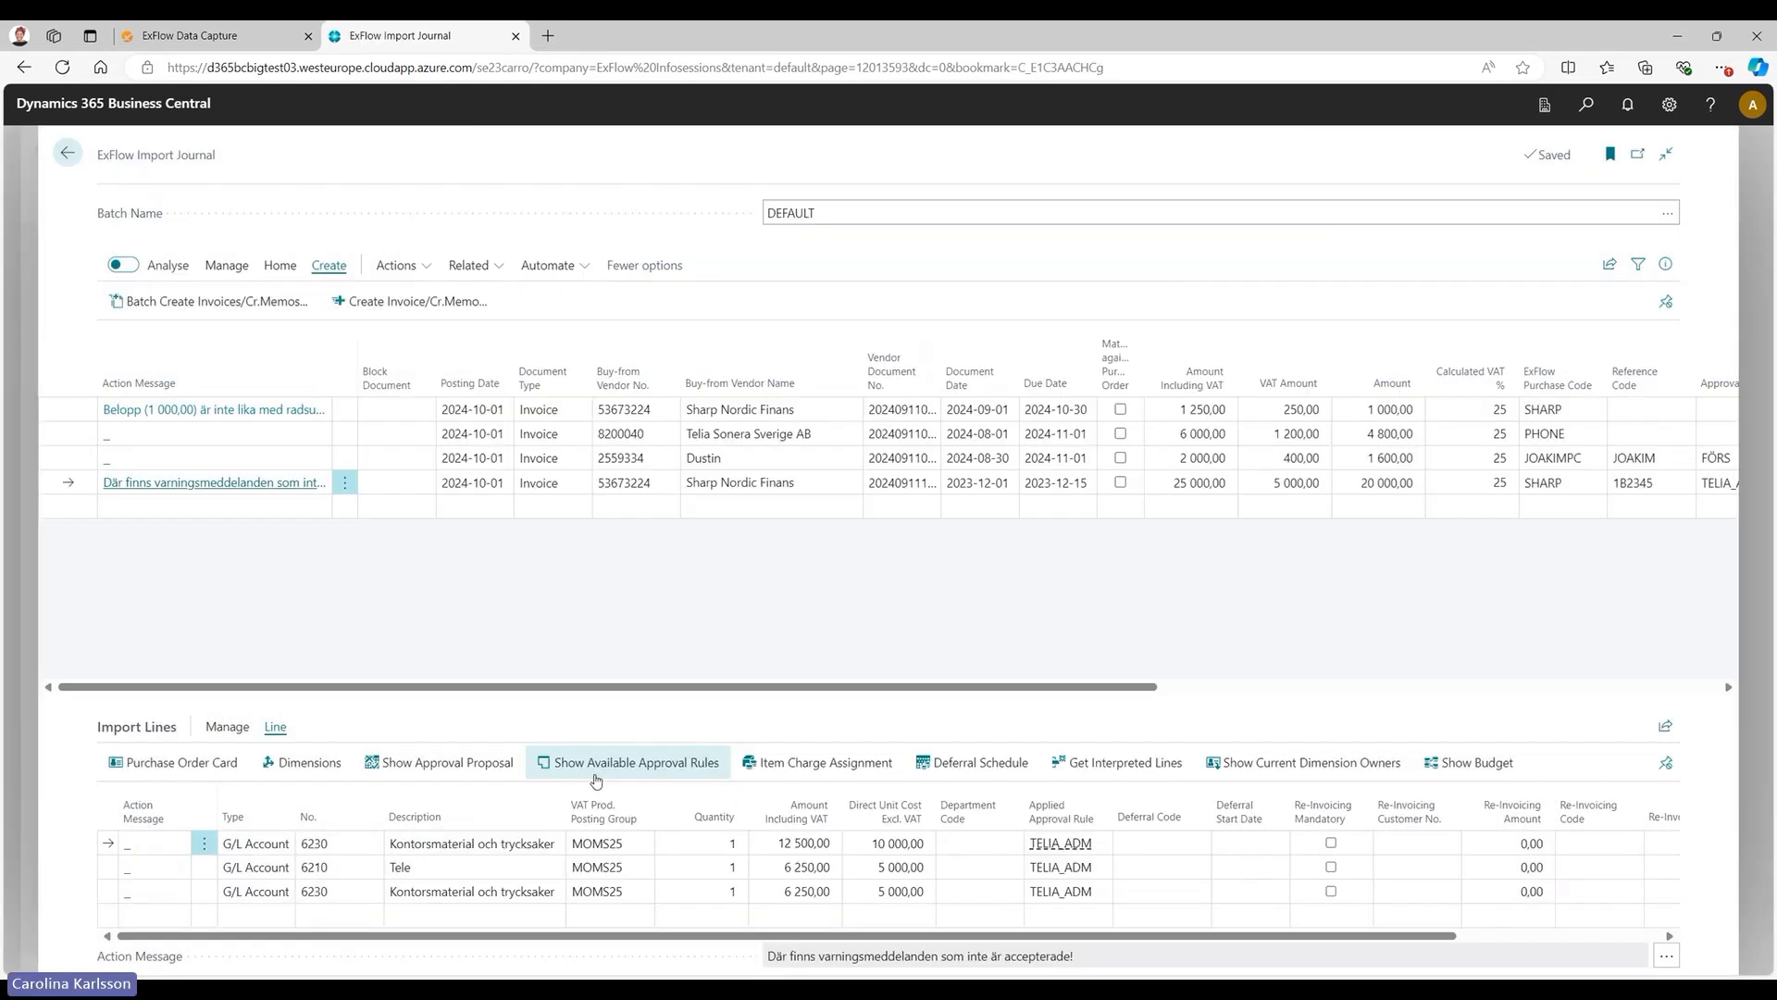
left_click(619, 769)
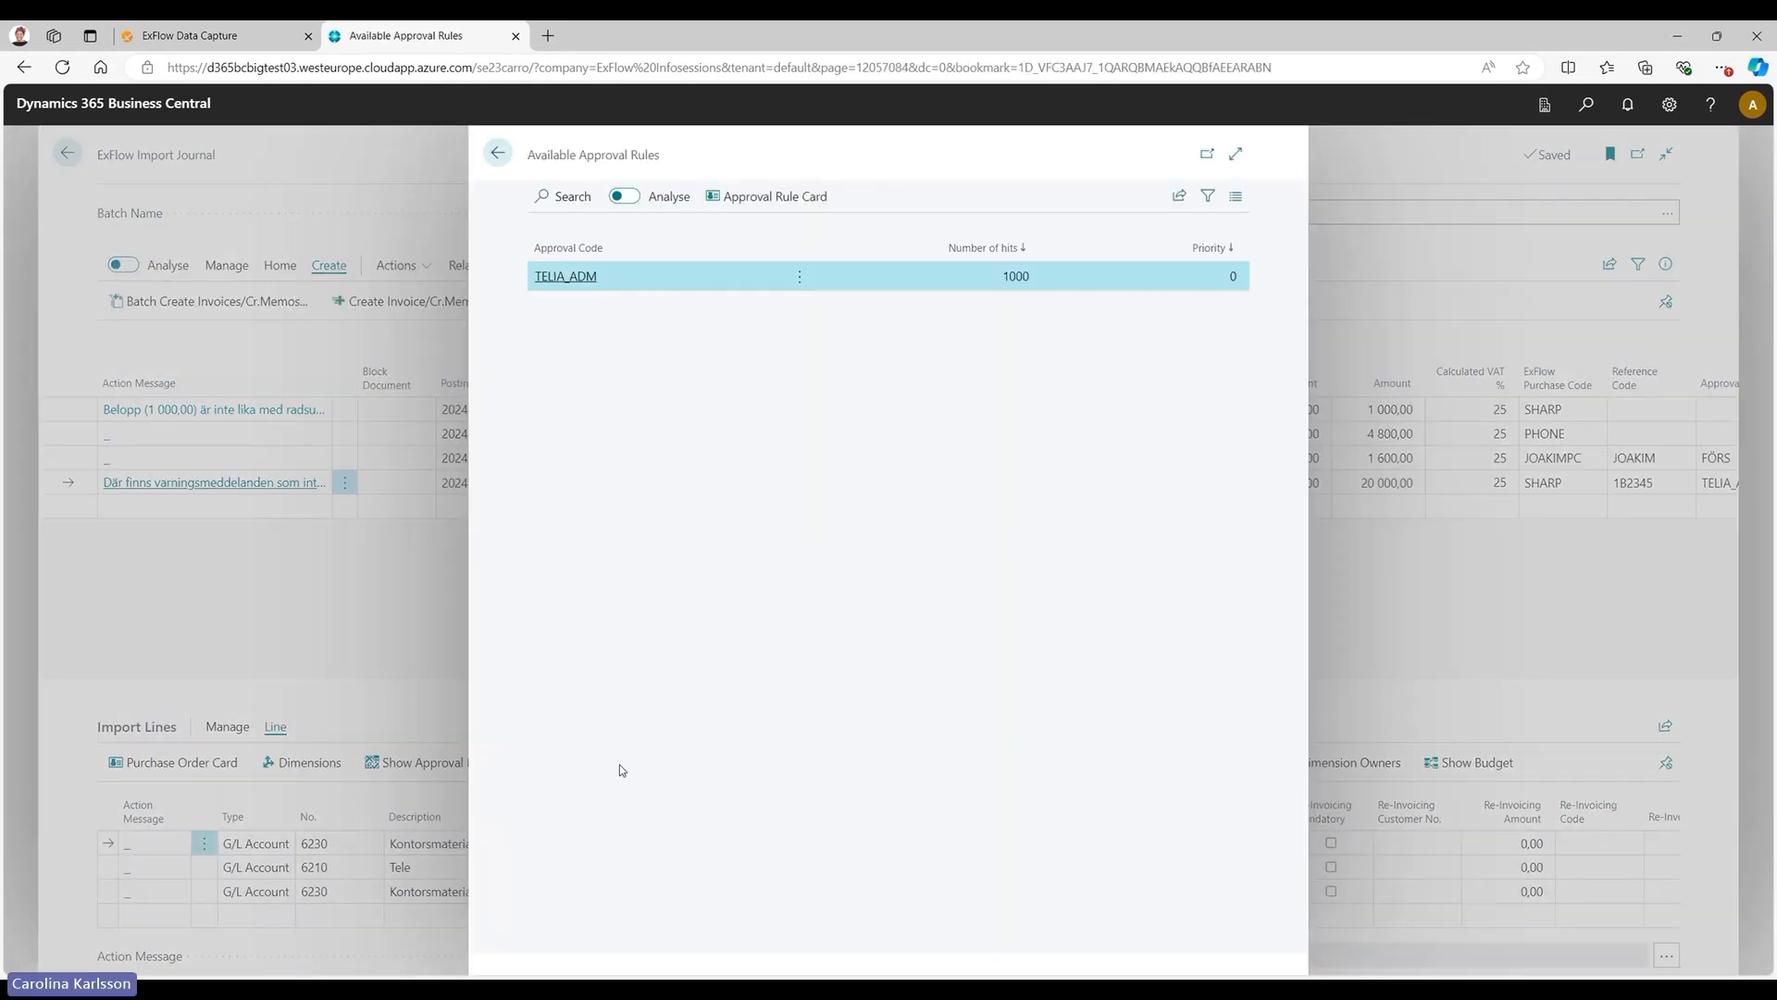
left_click(497, 153)
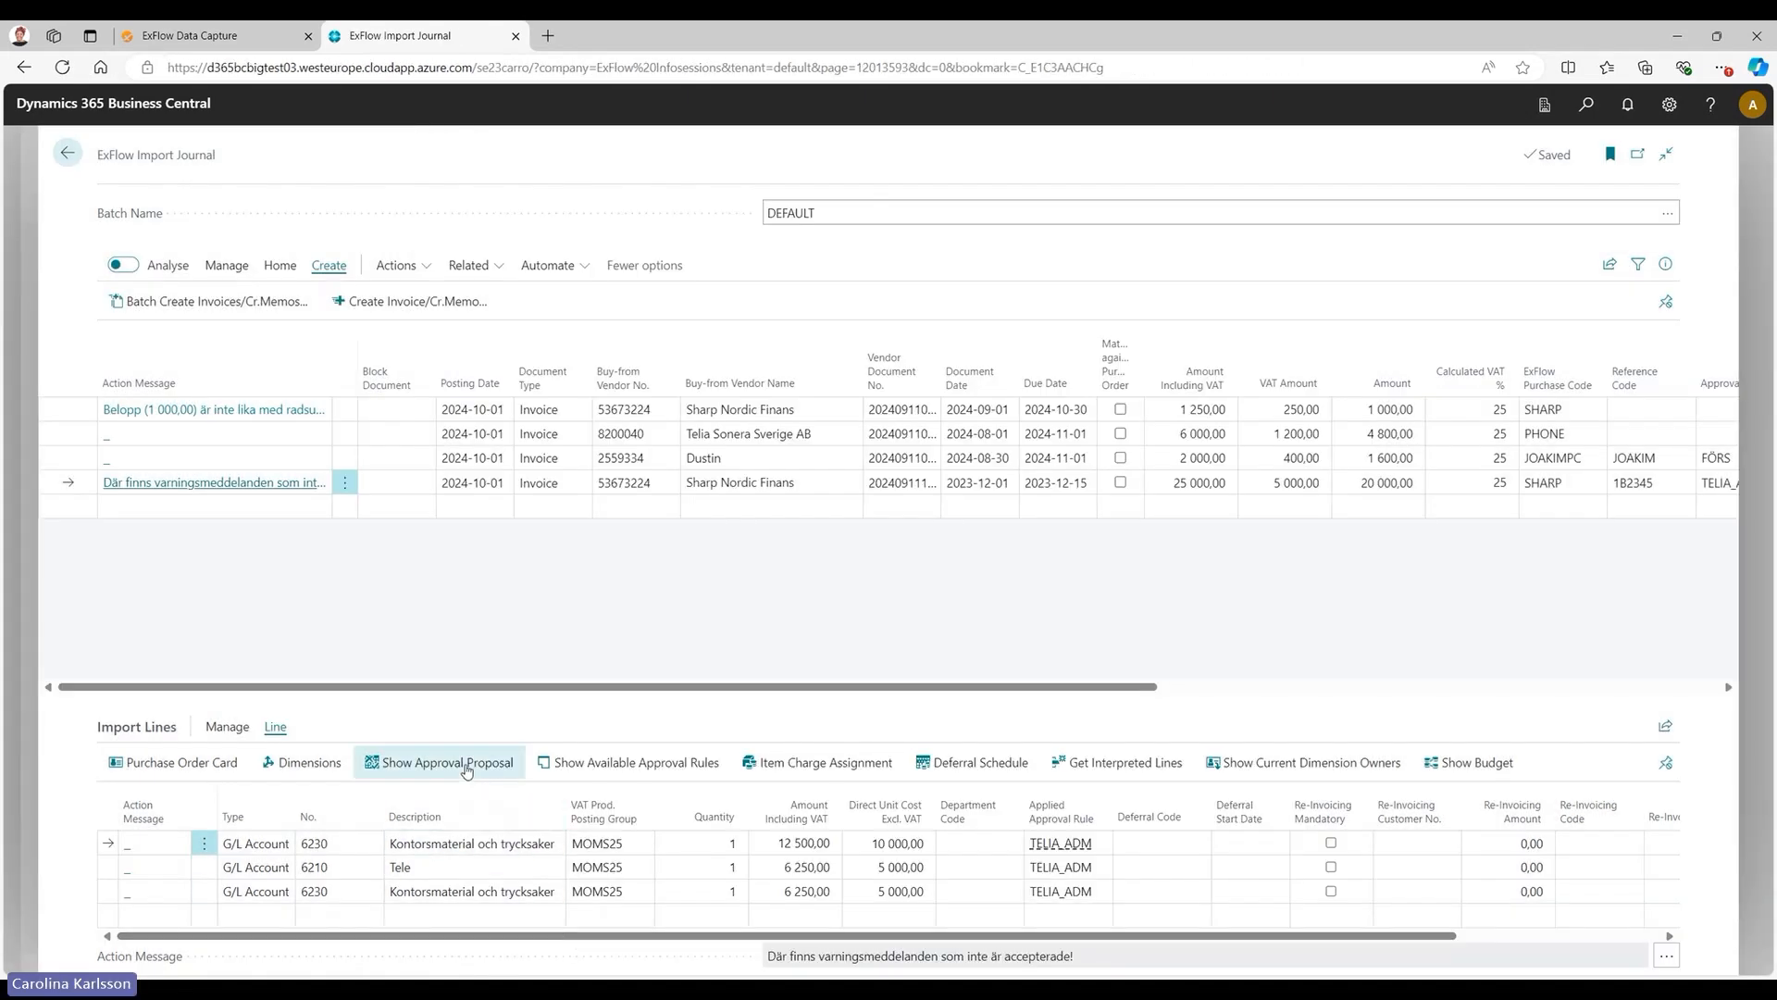
Review the New proposal and Copy Approvers functions in the approval proposal of the selected import line, and close it.
left_click(467, 764)
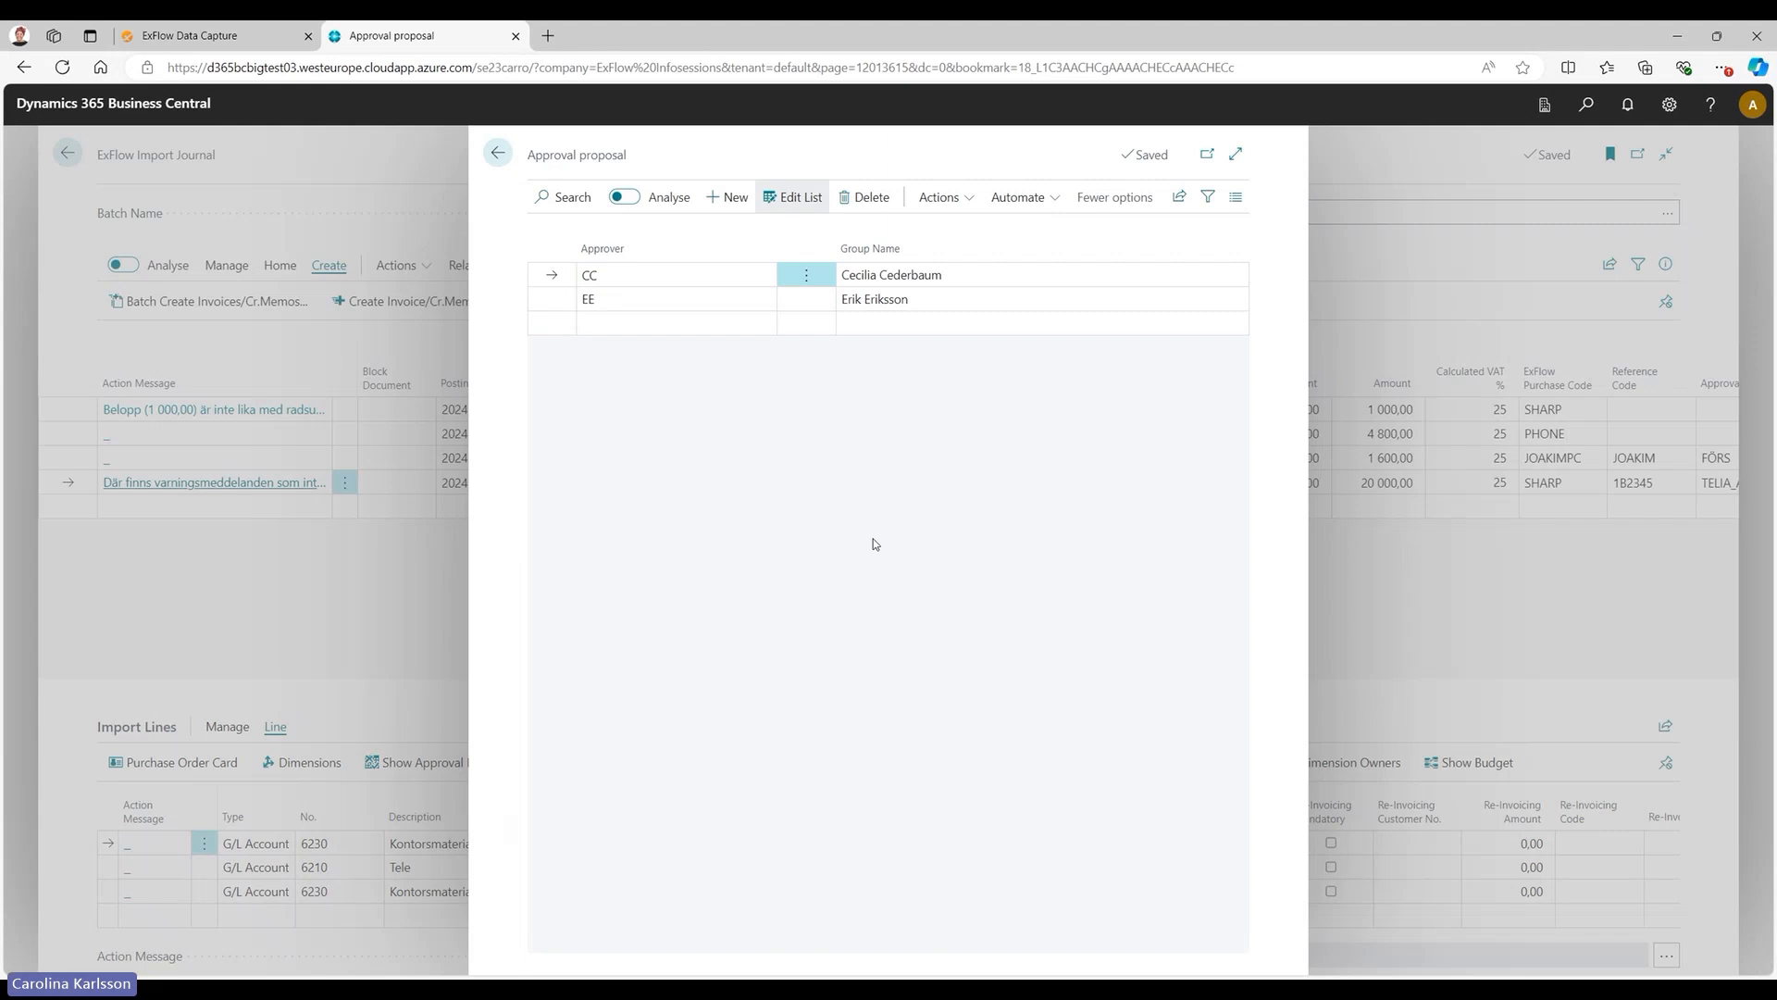
left_click(943, 196)
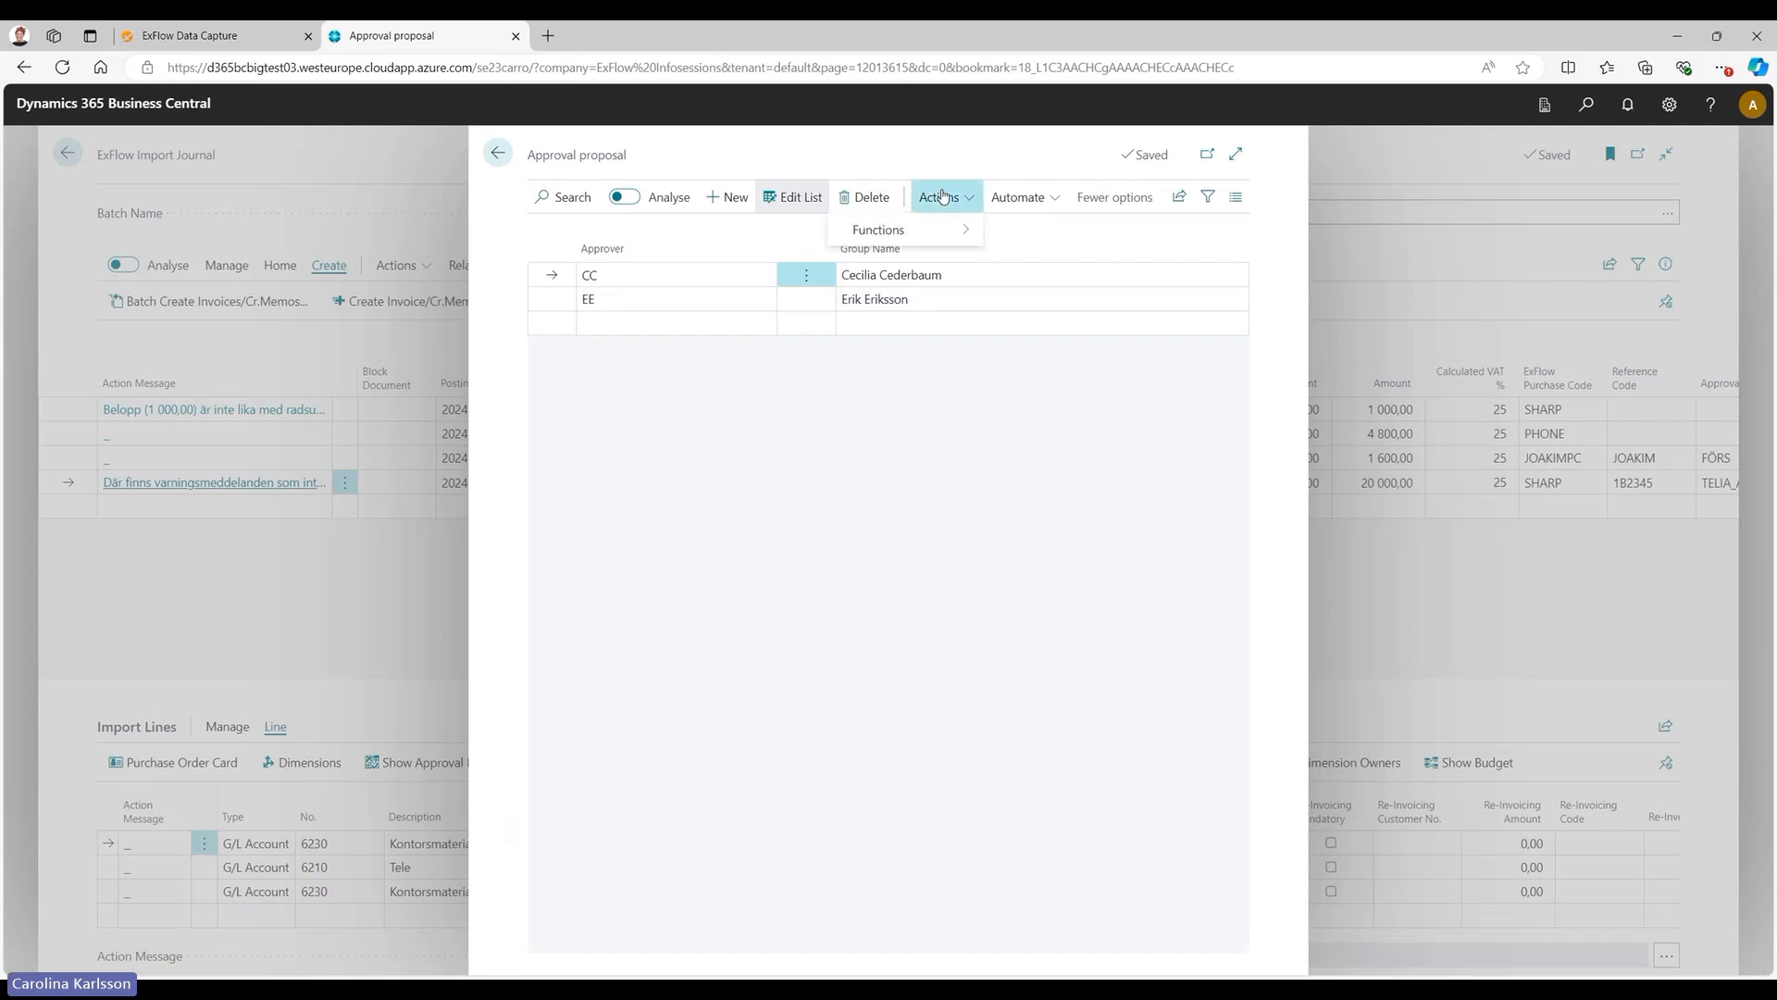
mouse_move(968, 236)
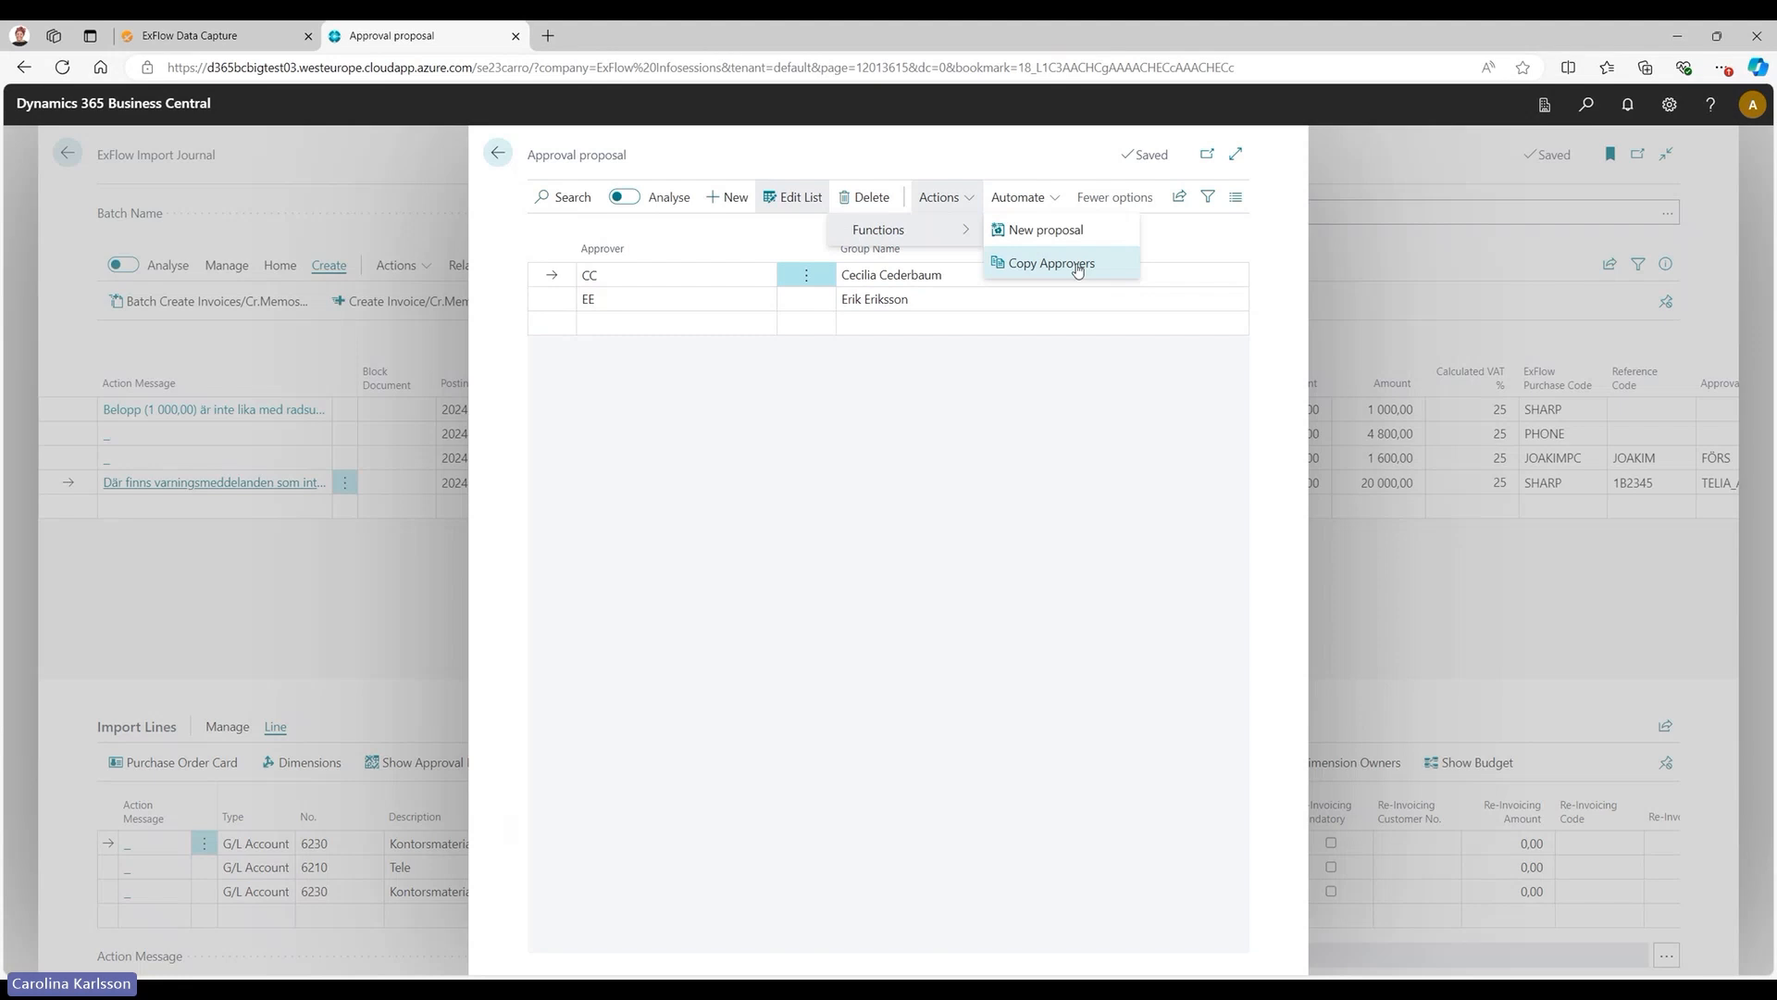
left_click(1093, 648)
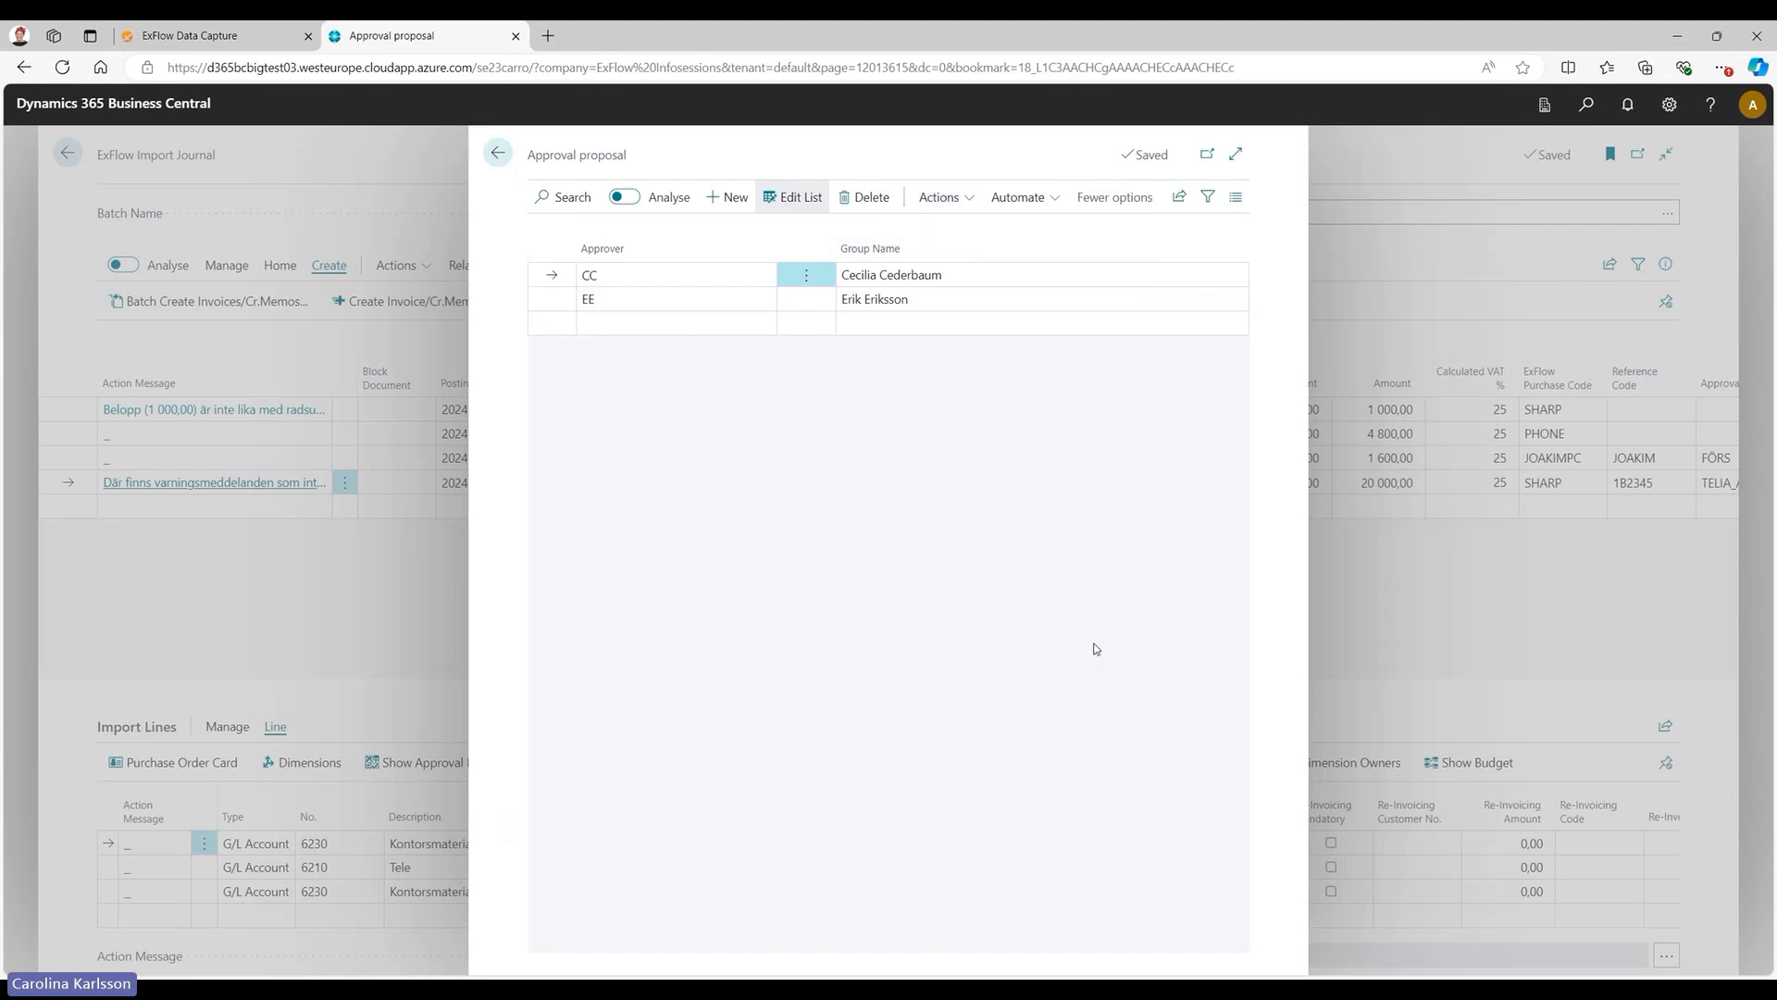
key("Escape")
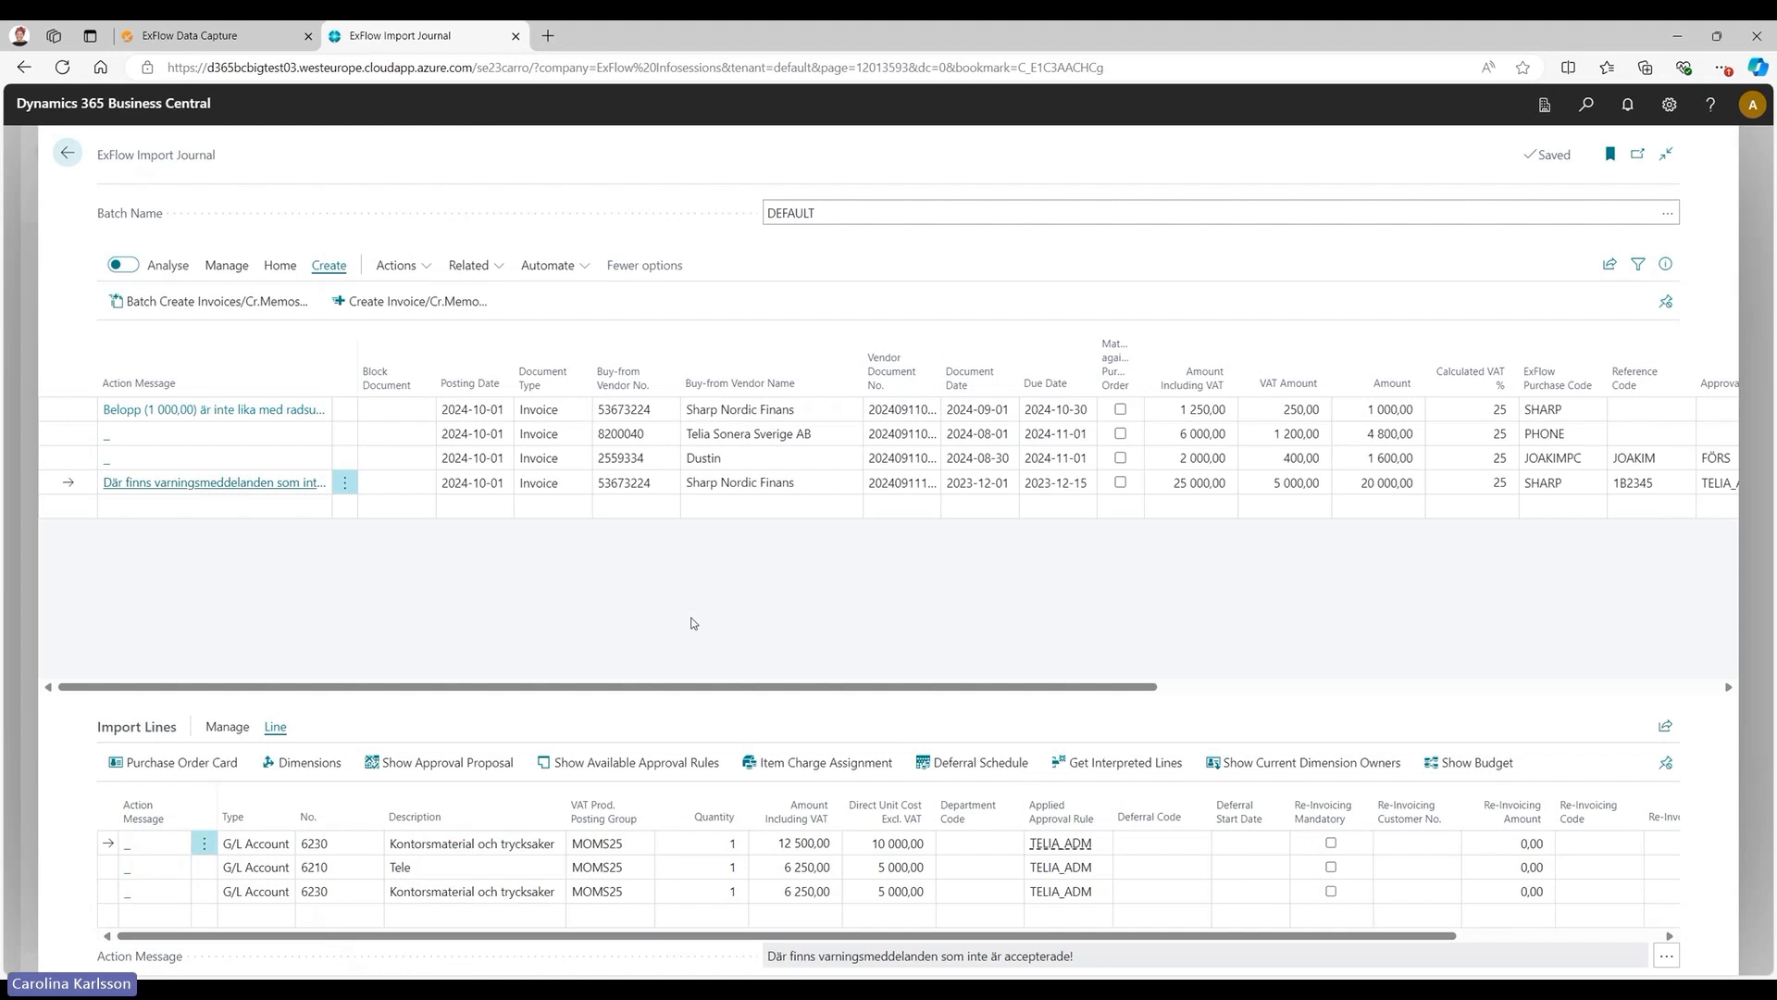
Check the available approval rules for the selected Sharp Nordic Finans line and a Dustin line, and show the Telia Sonera invoice's lines.
left_click(635, 767)
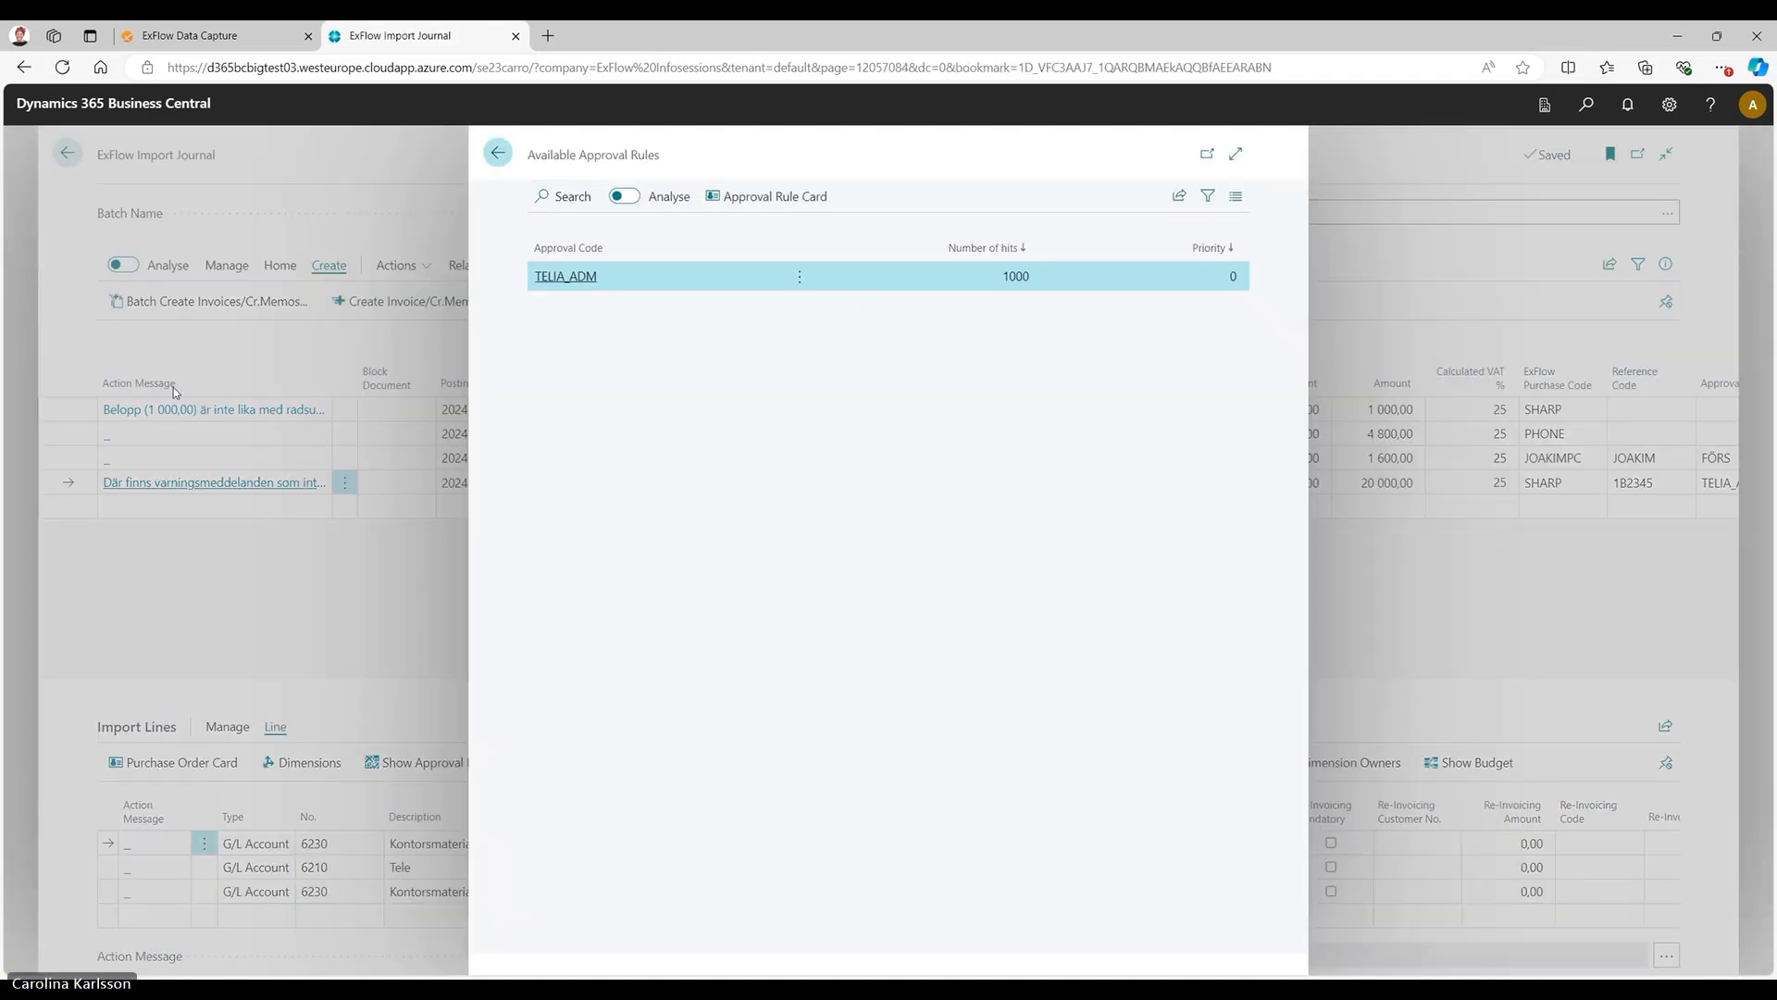
left_click(176, 392)
left_click(77, 458)
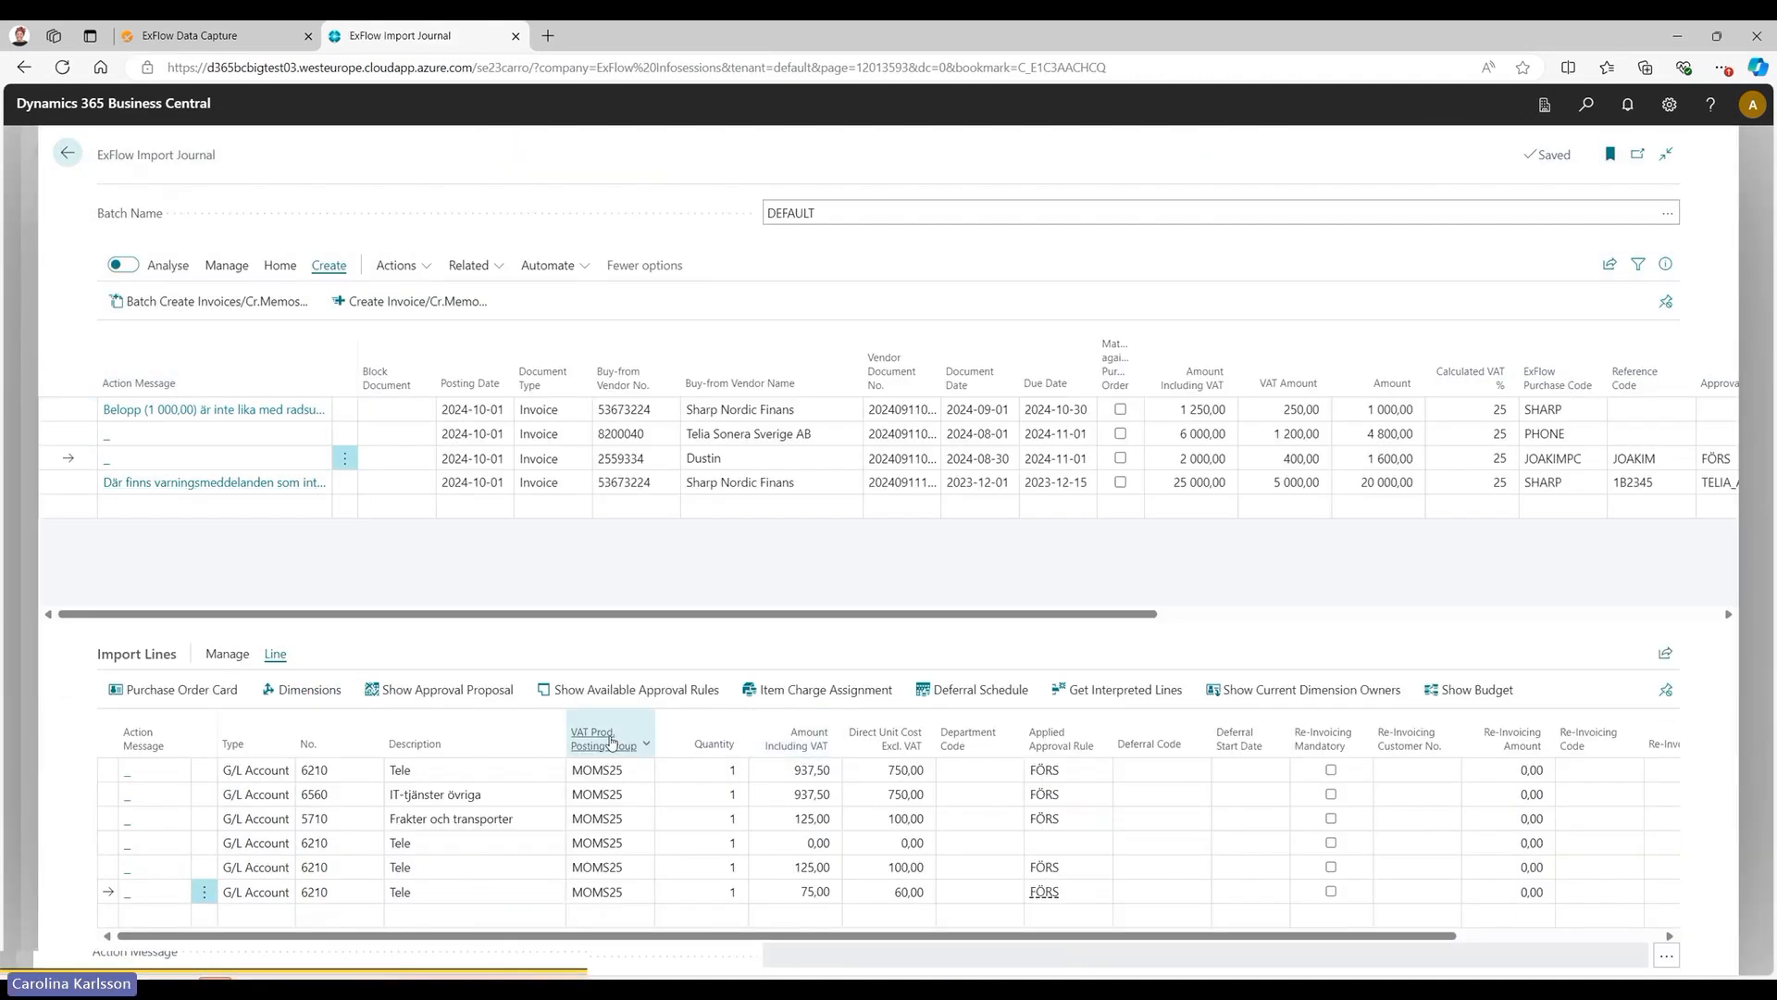
left_click(637, 690)
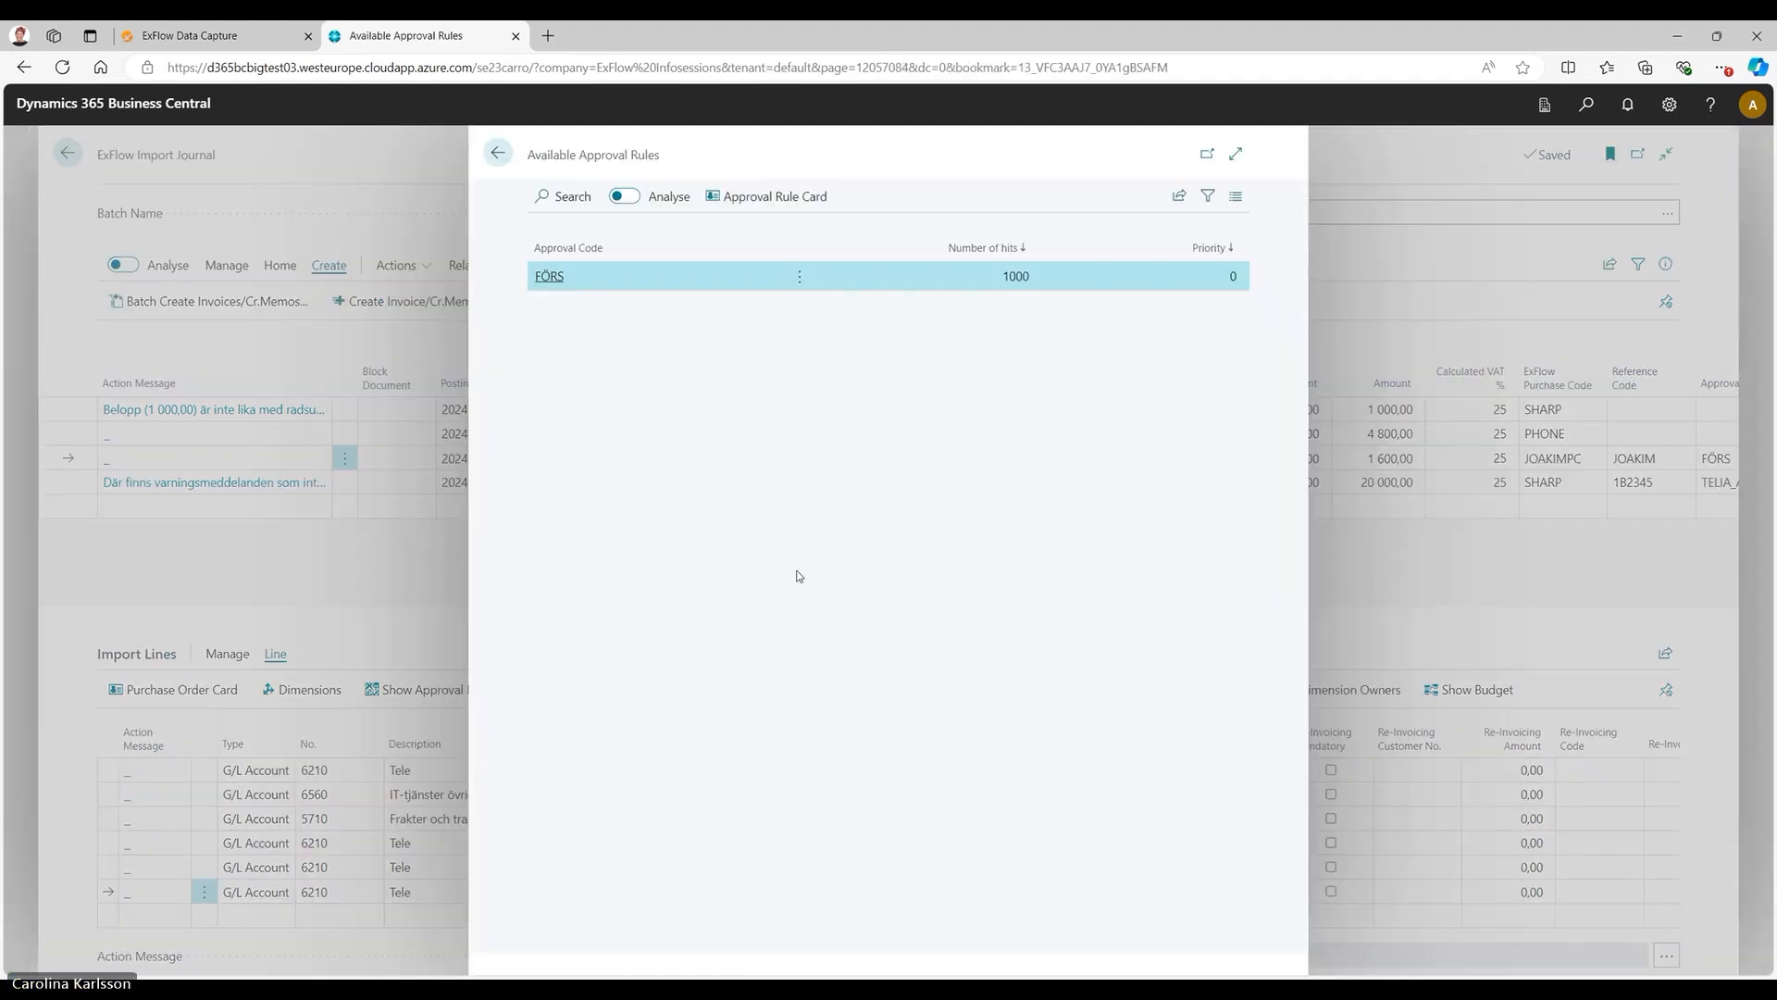
left_click(498, 152)
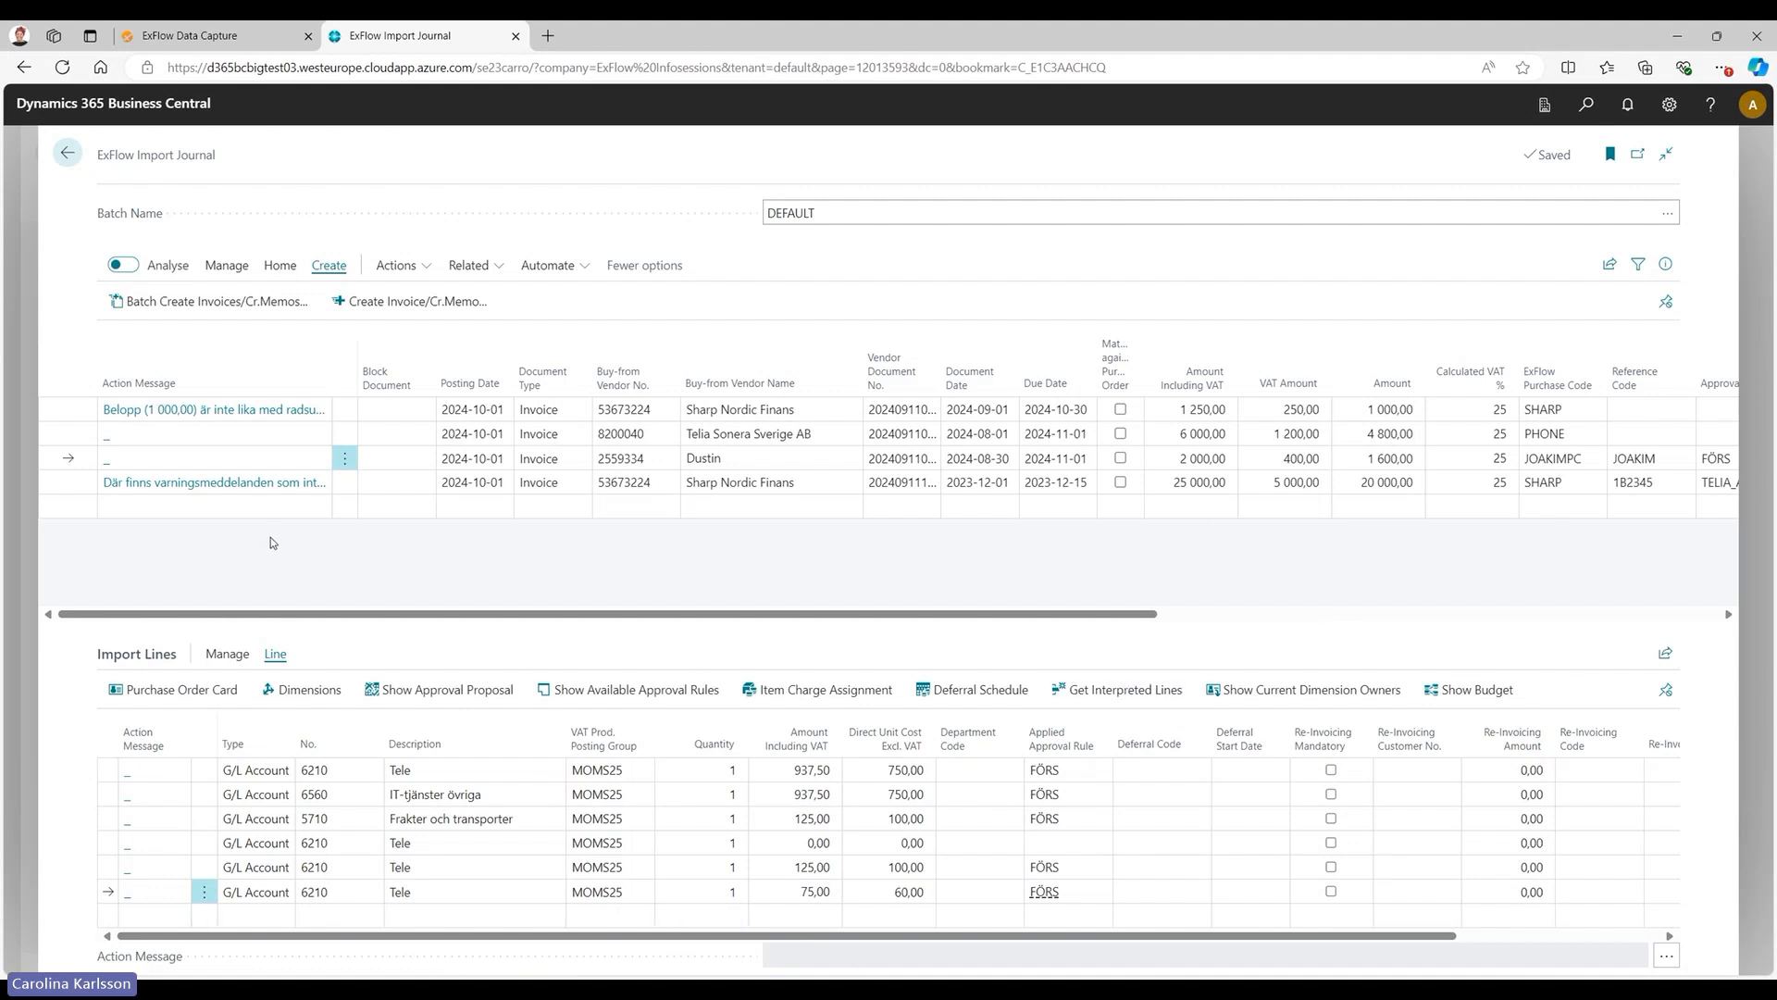
left_click(67, 433)
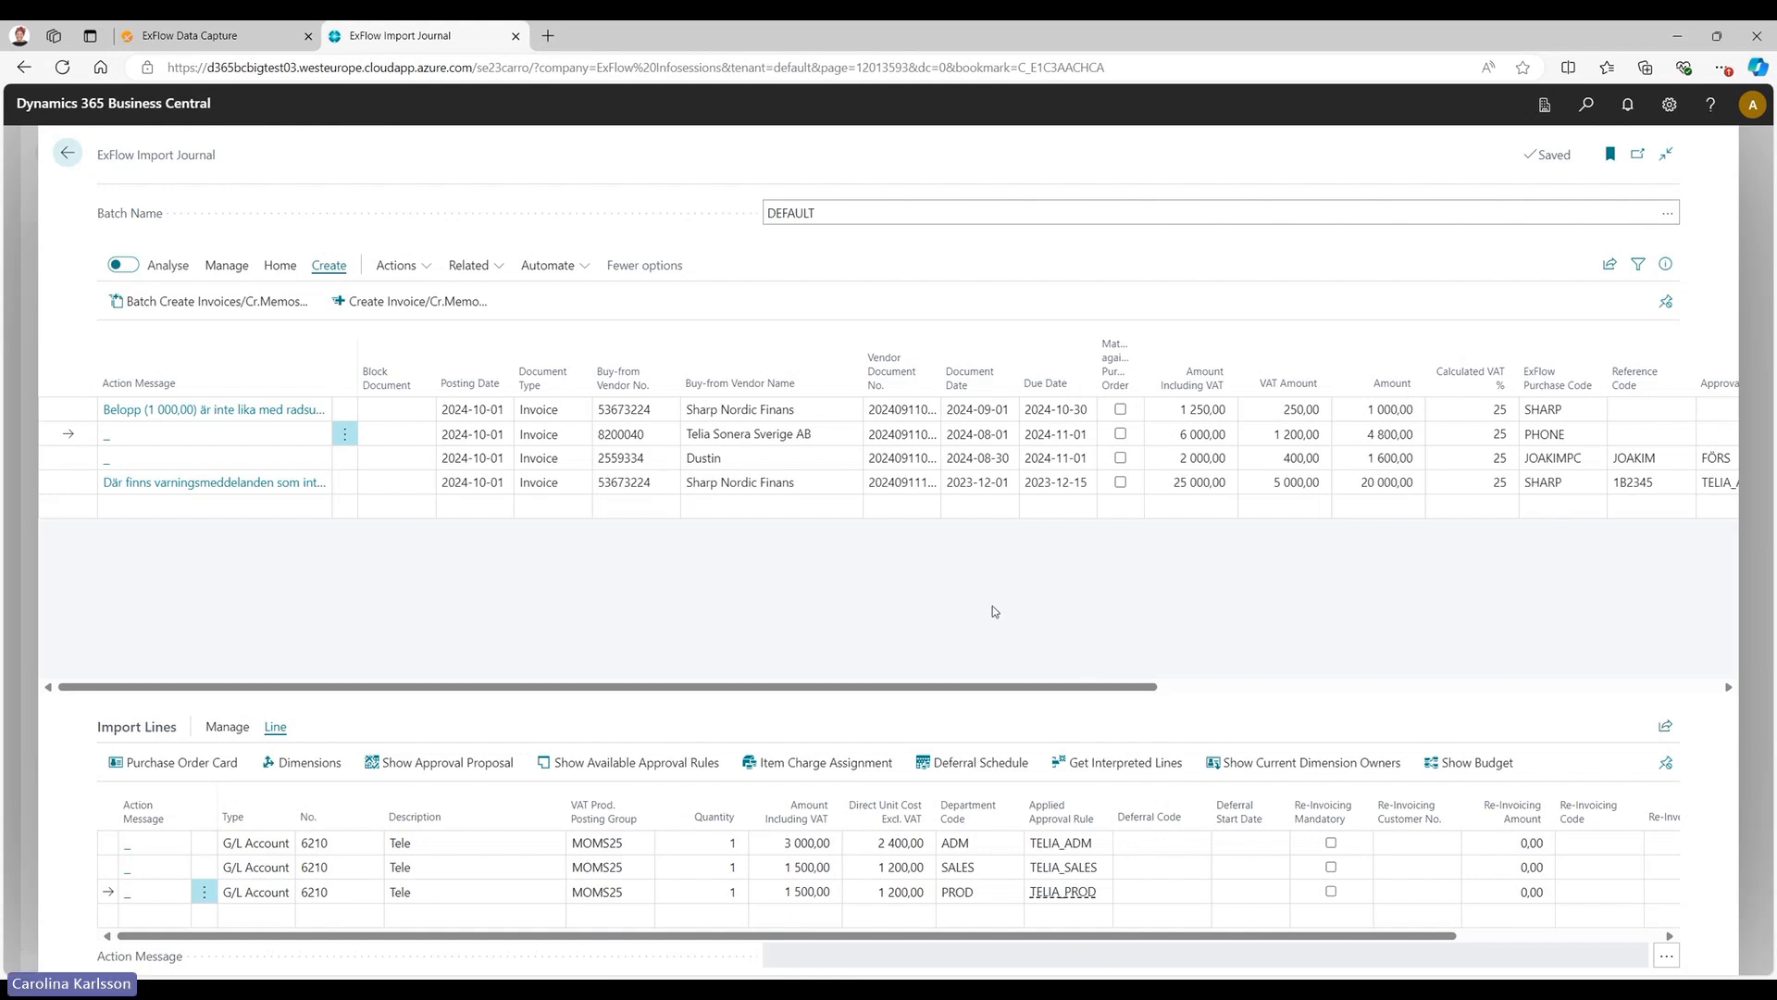
Return to the home page and open the list of approval documents.
key("Escape")
key("Escape")
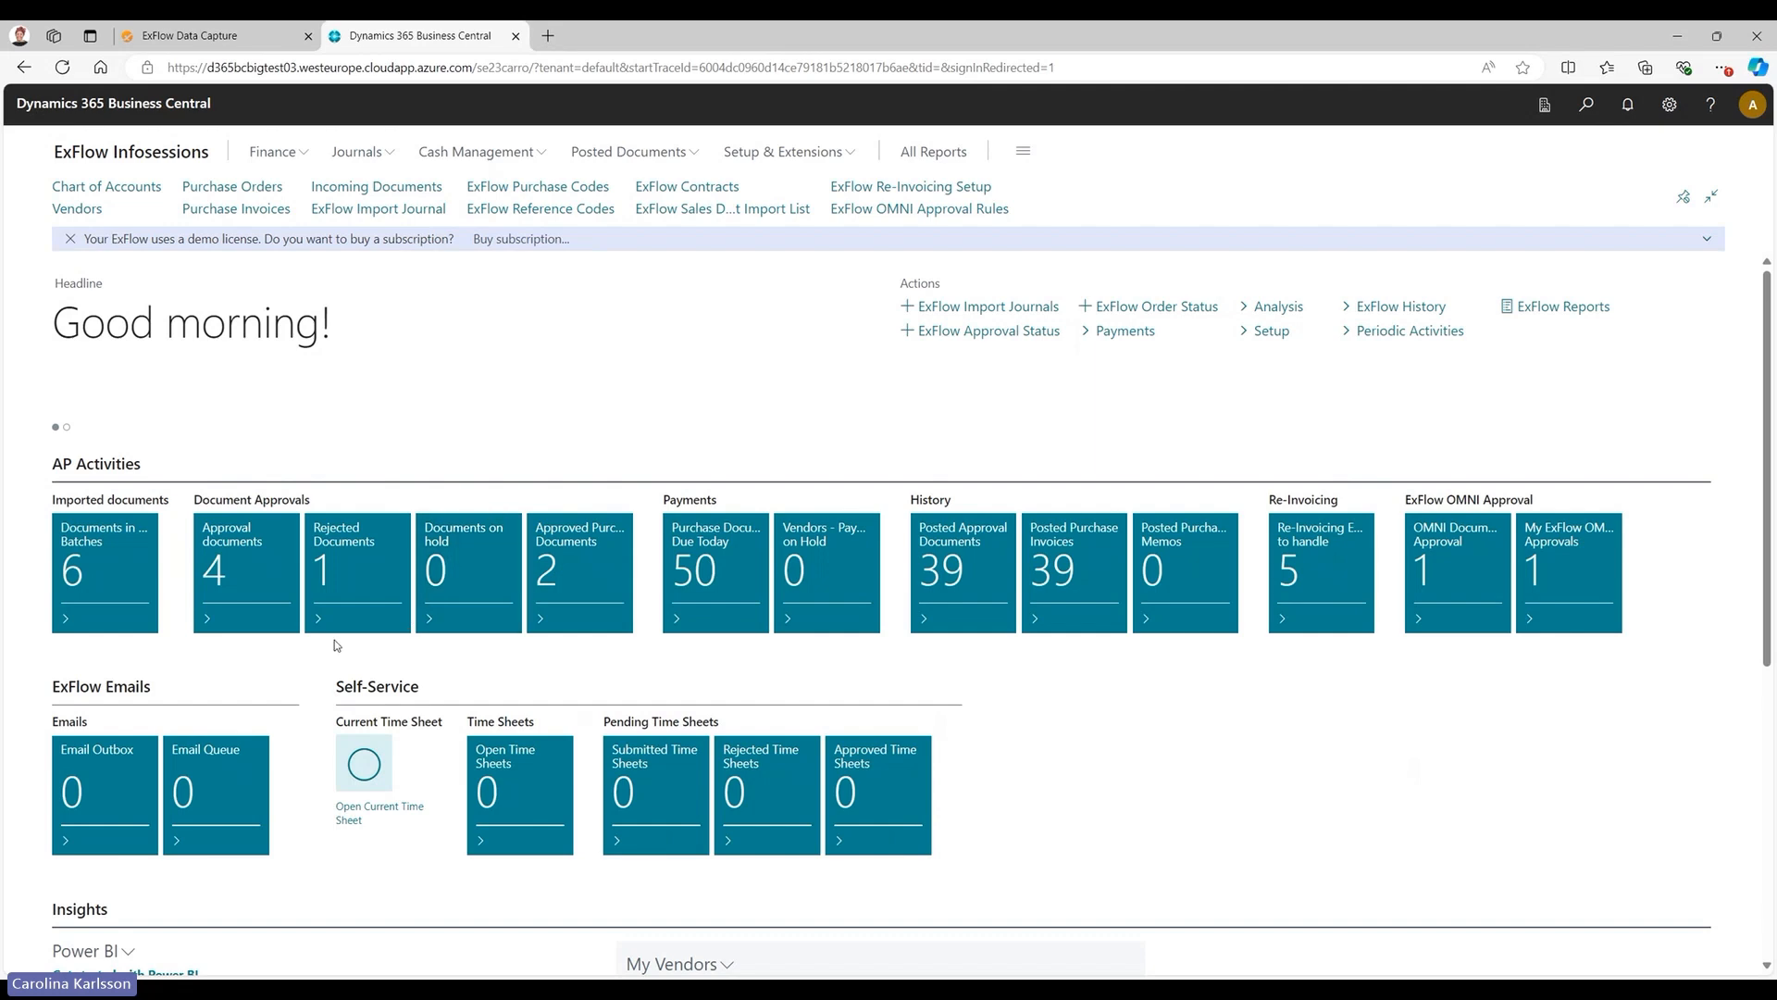
left_click(227, 578)
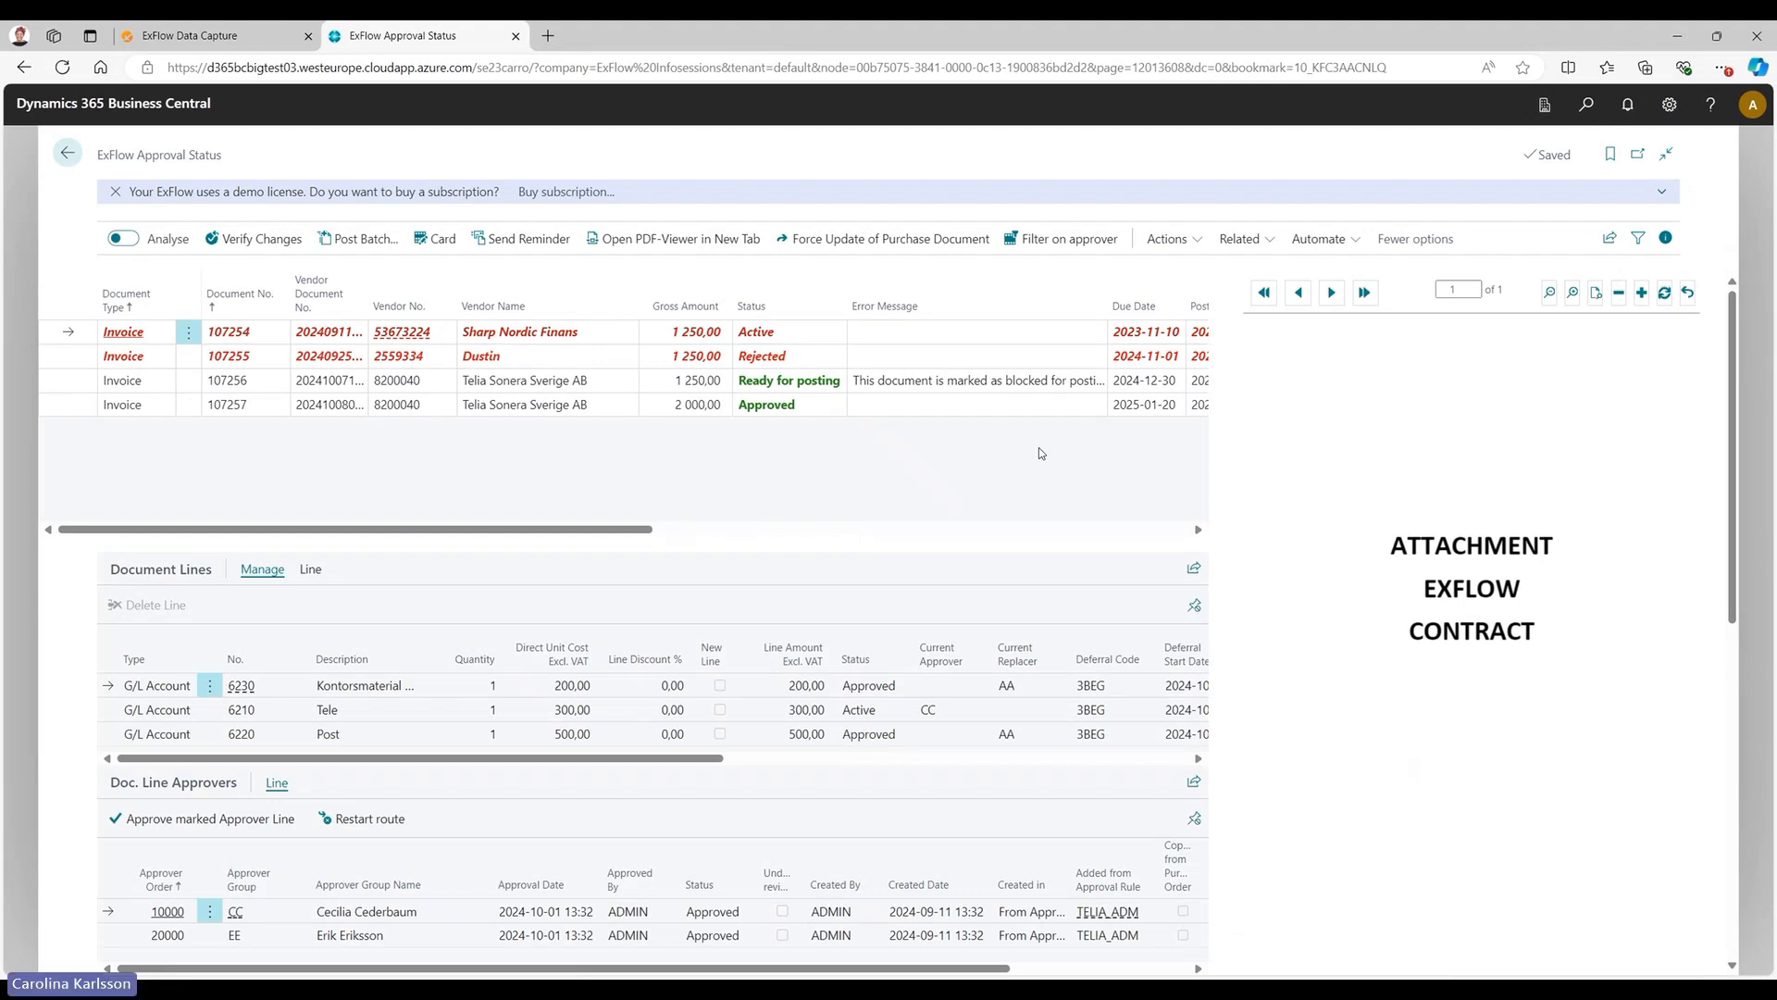
Look at personalisation for the approval status page, and hide the document preview pane.
left_click(1670, 103)
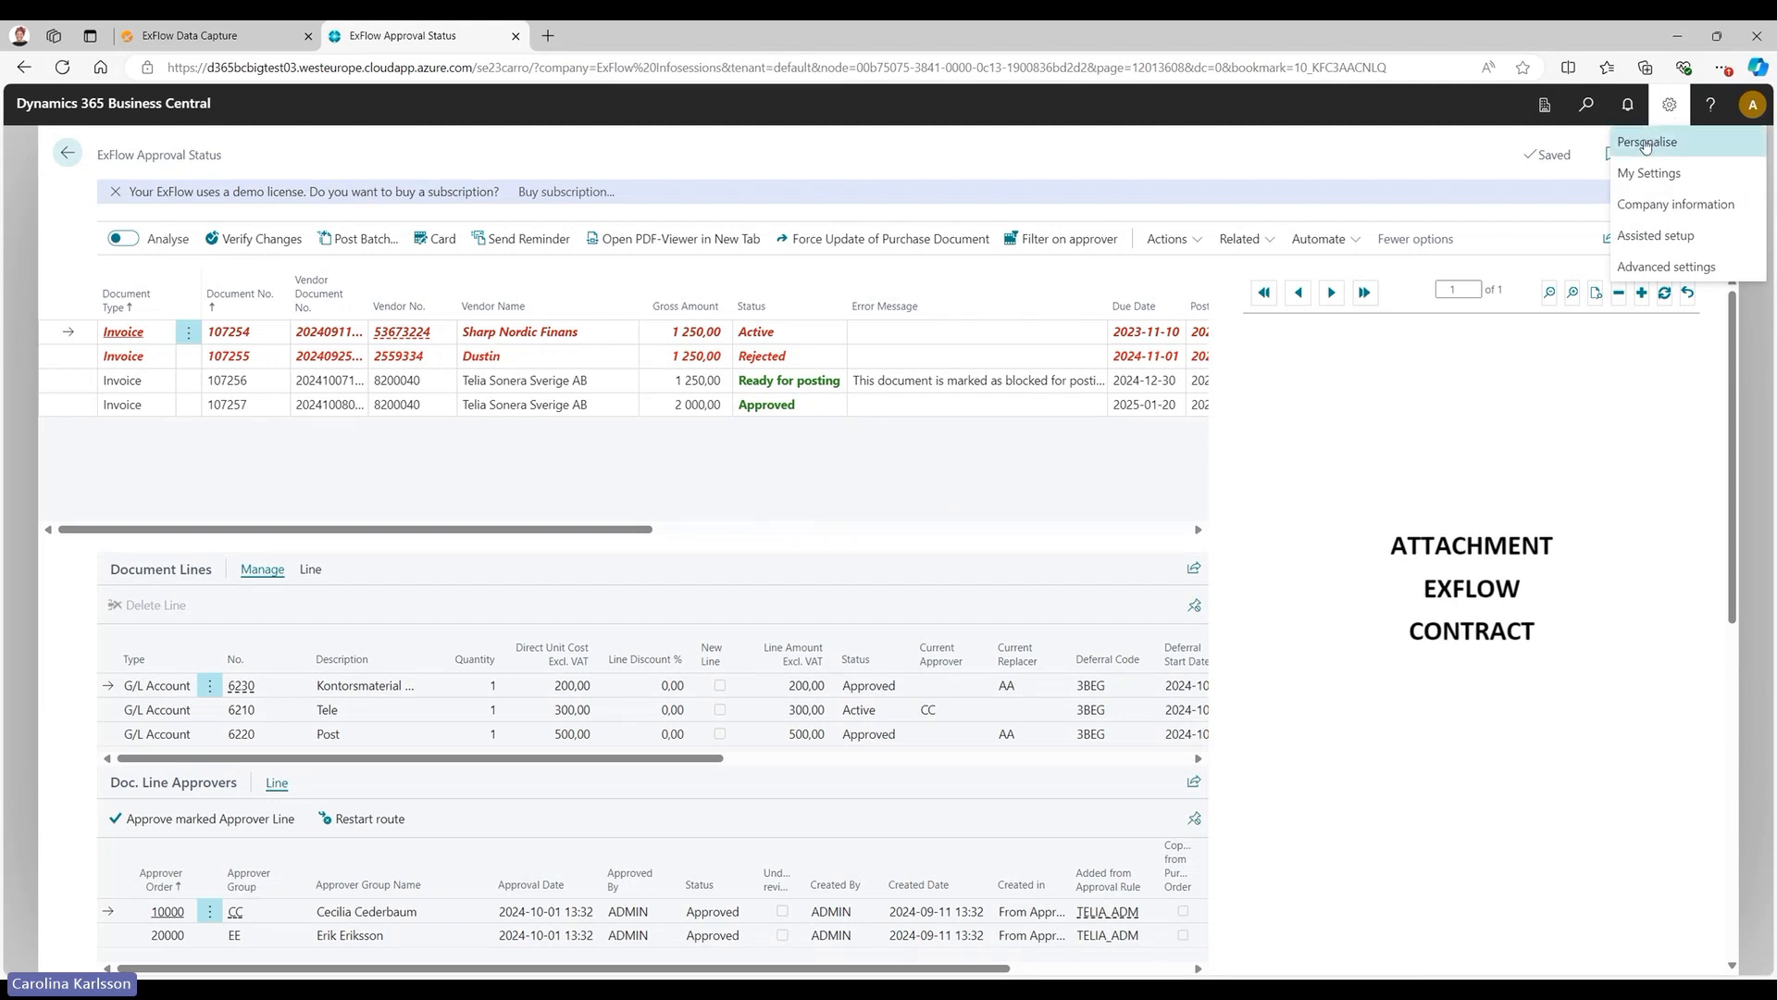
left_click(1655, 144)
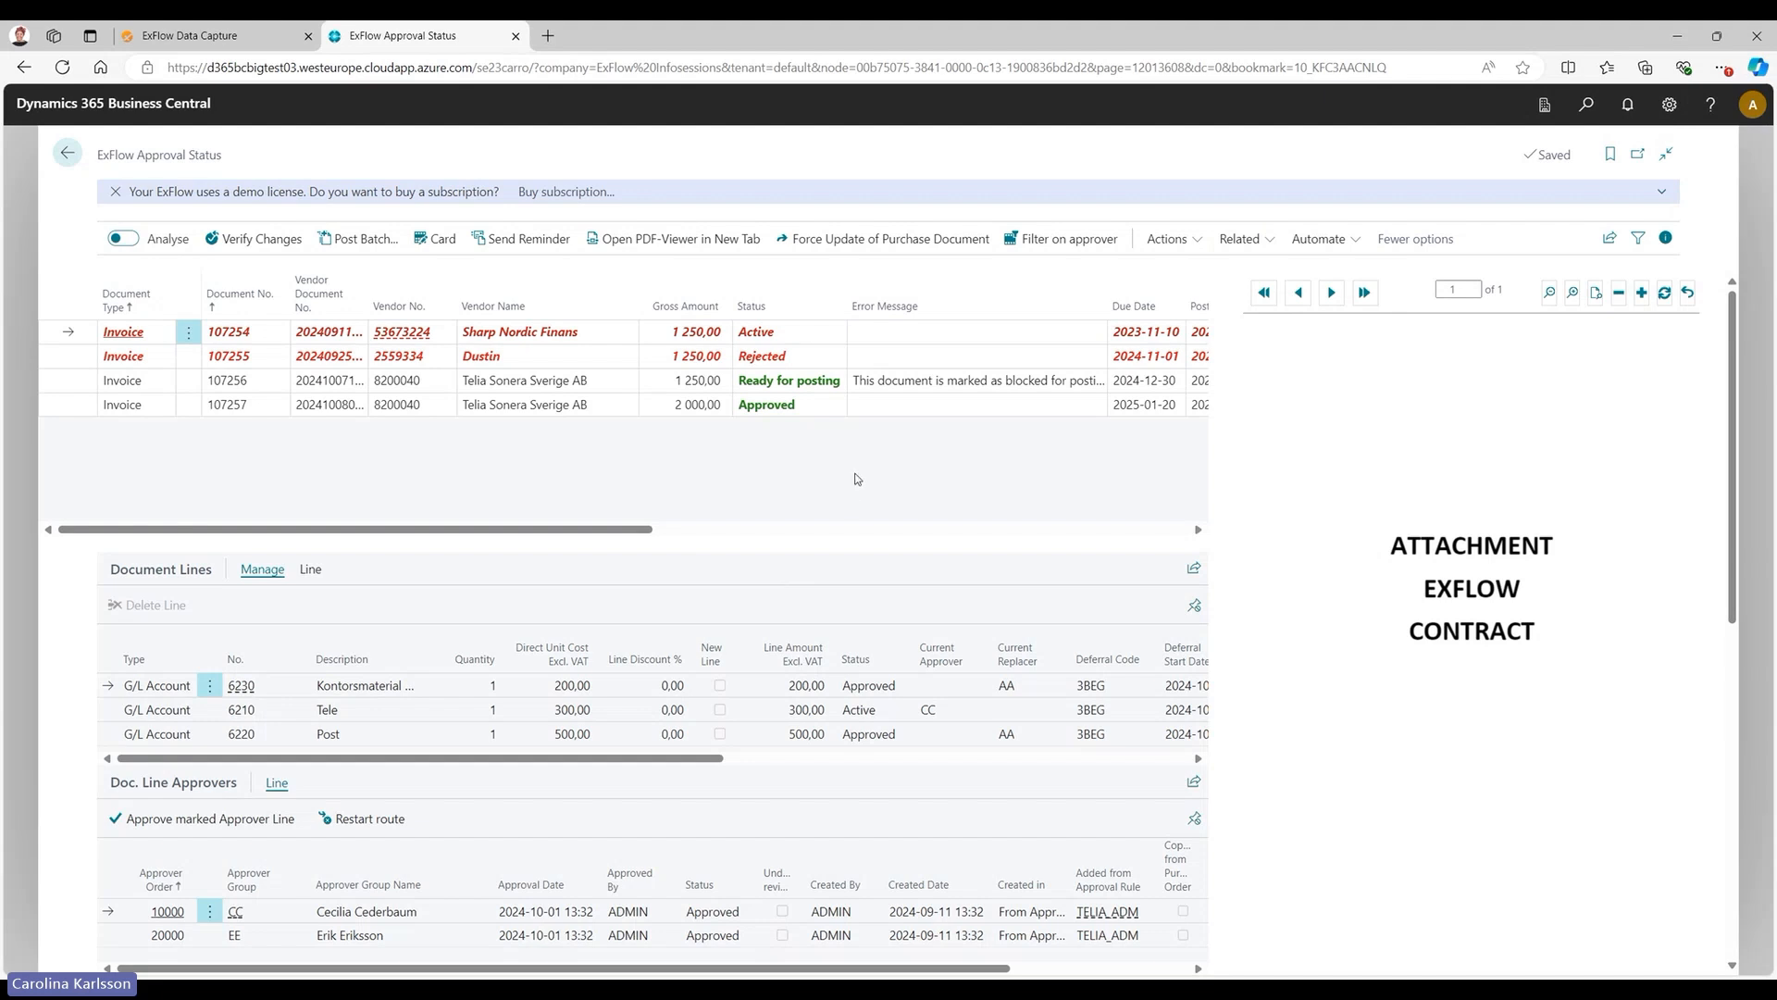
left_click(1665, 238)
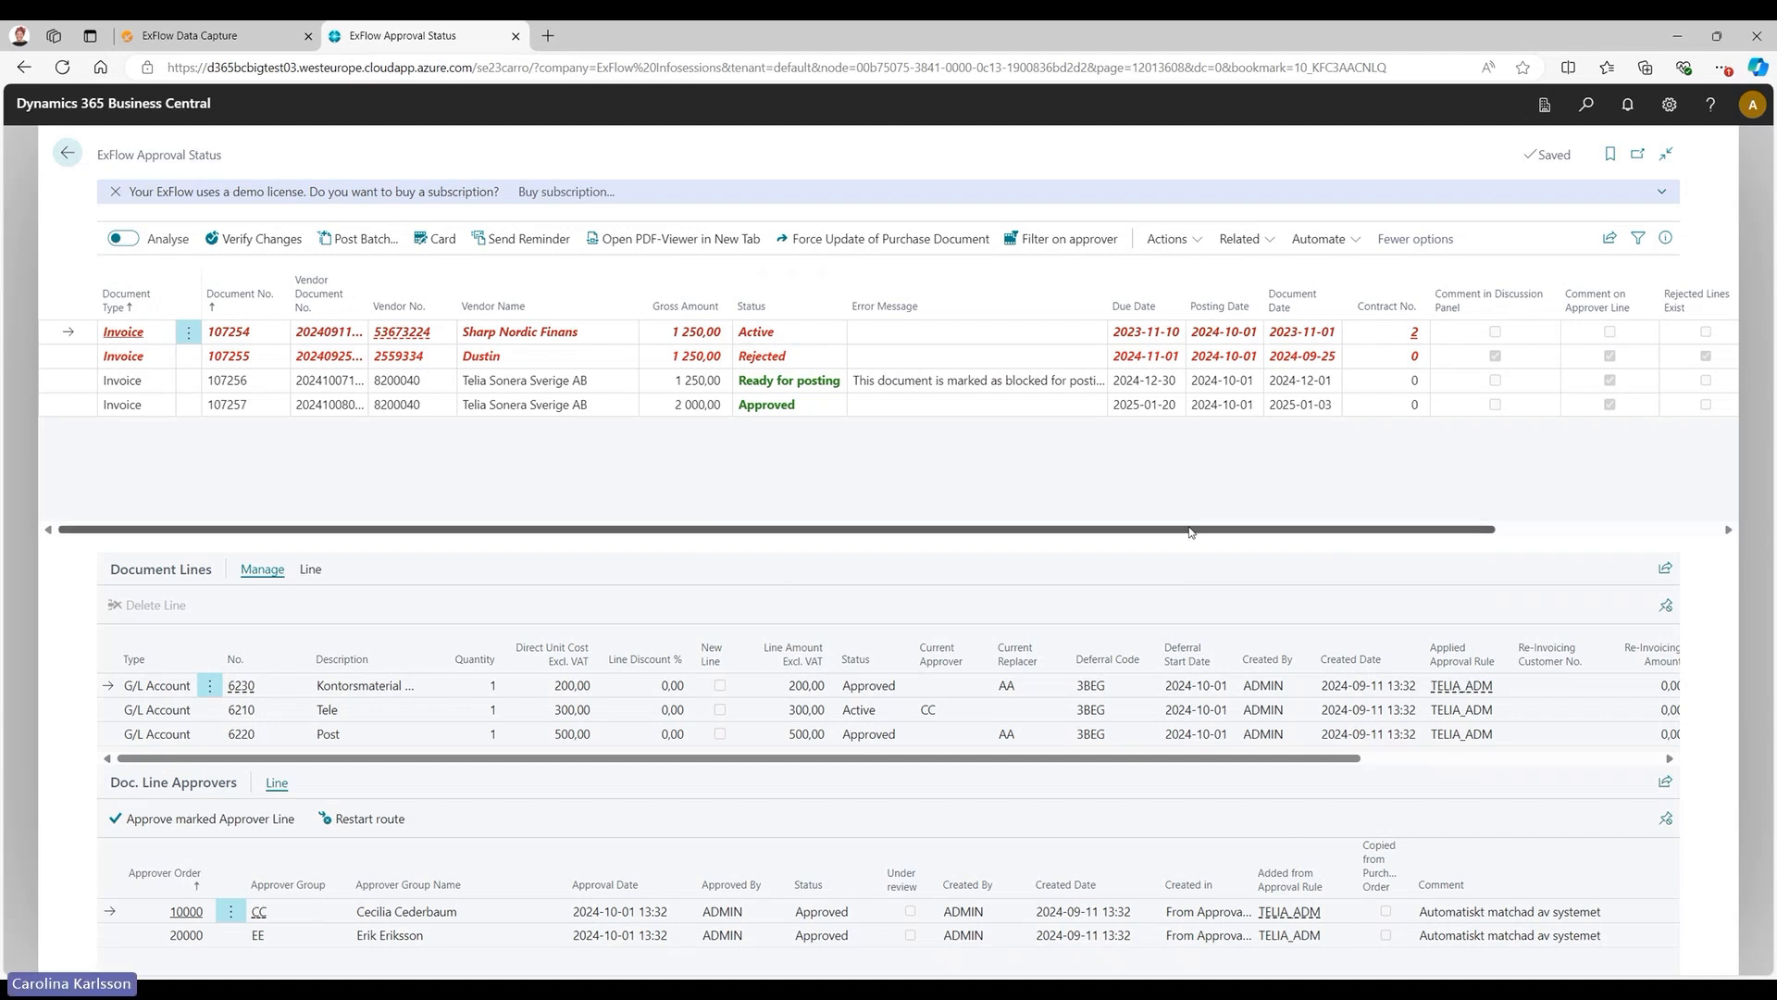
Filter the approval status list on Rejected Lines Exist by the value of the selected Sharp Nordic Finans invoice.
left_click_drag(1190, 531, 1397, 529)
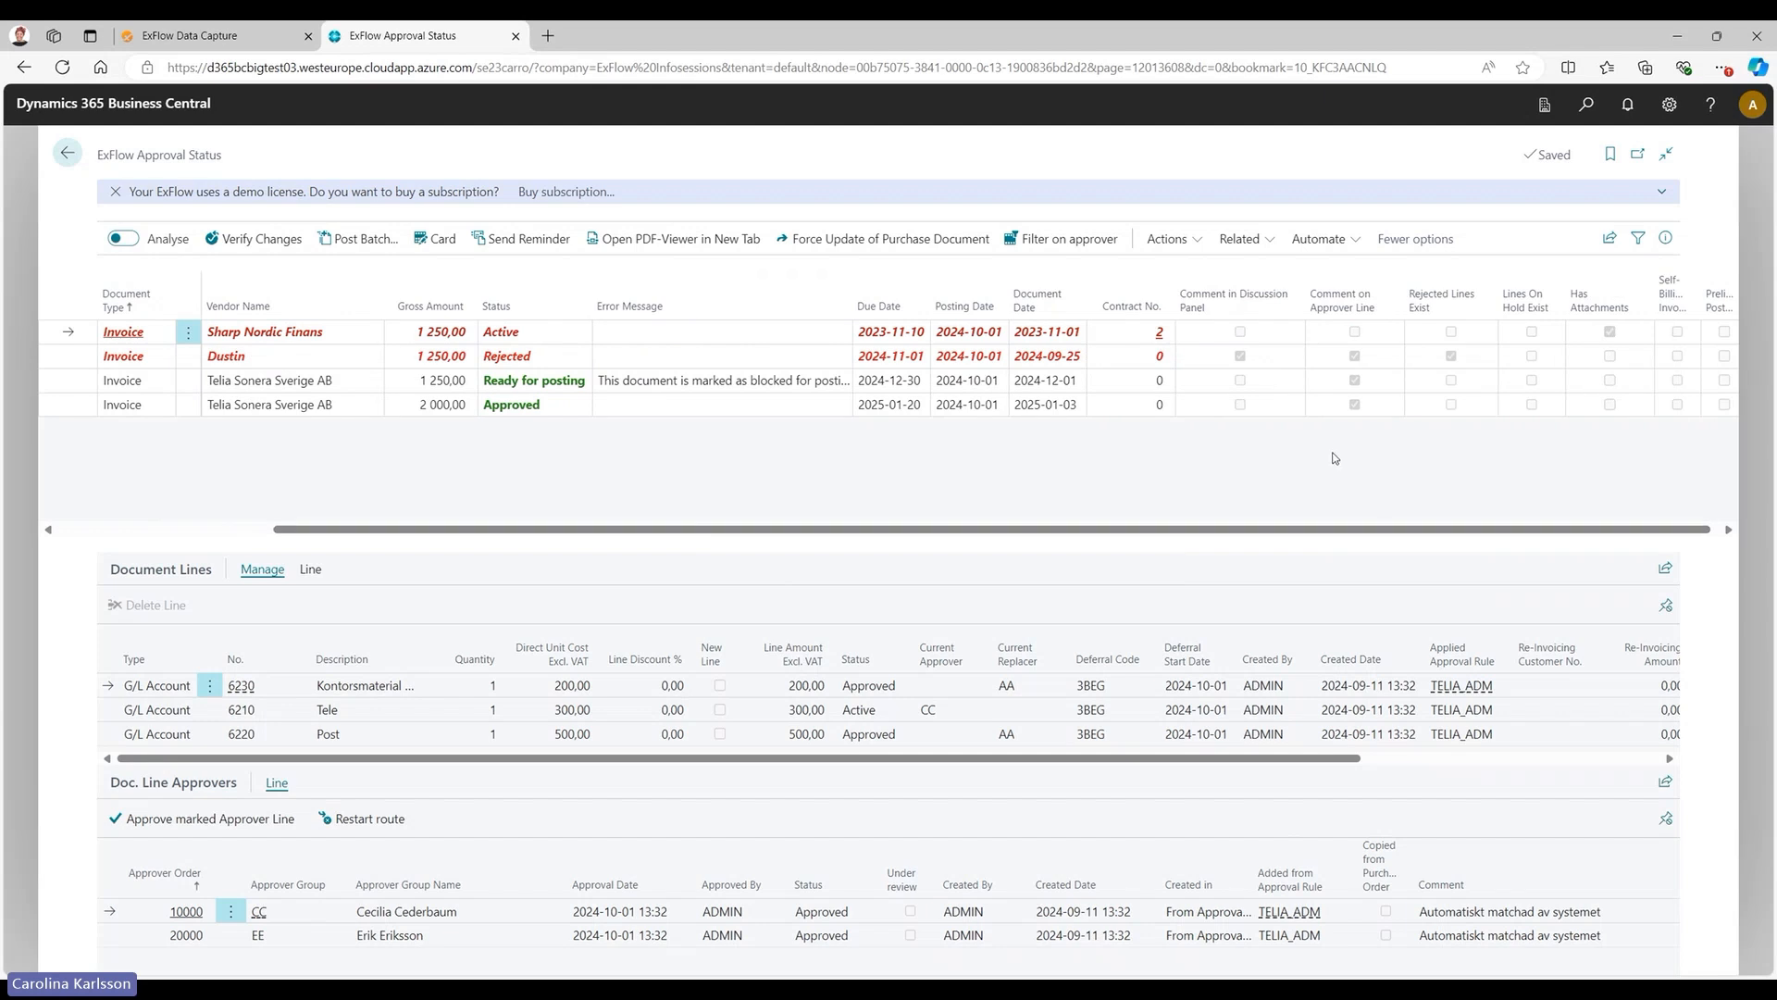
mouse_move(1264, 316)
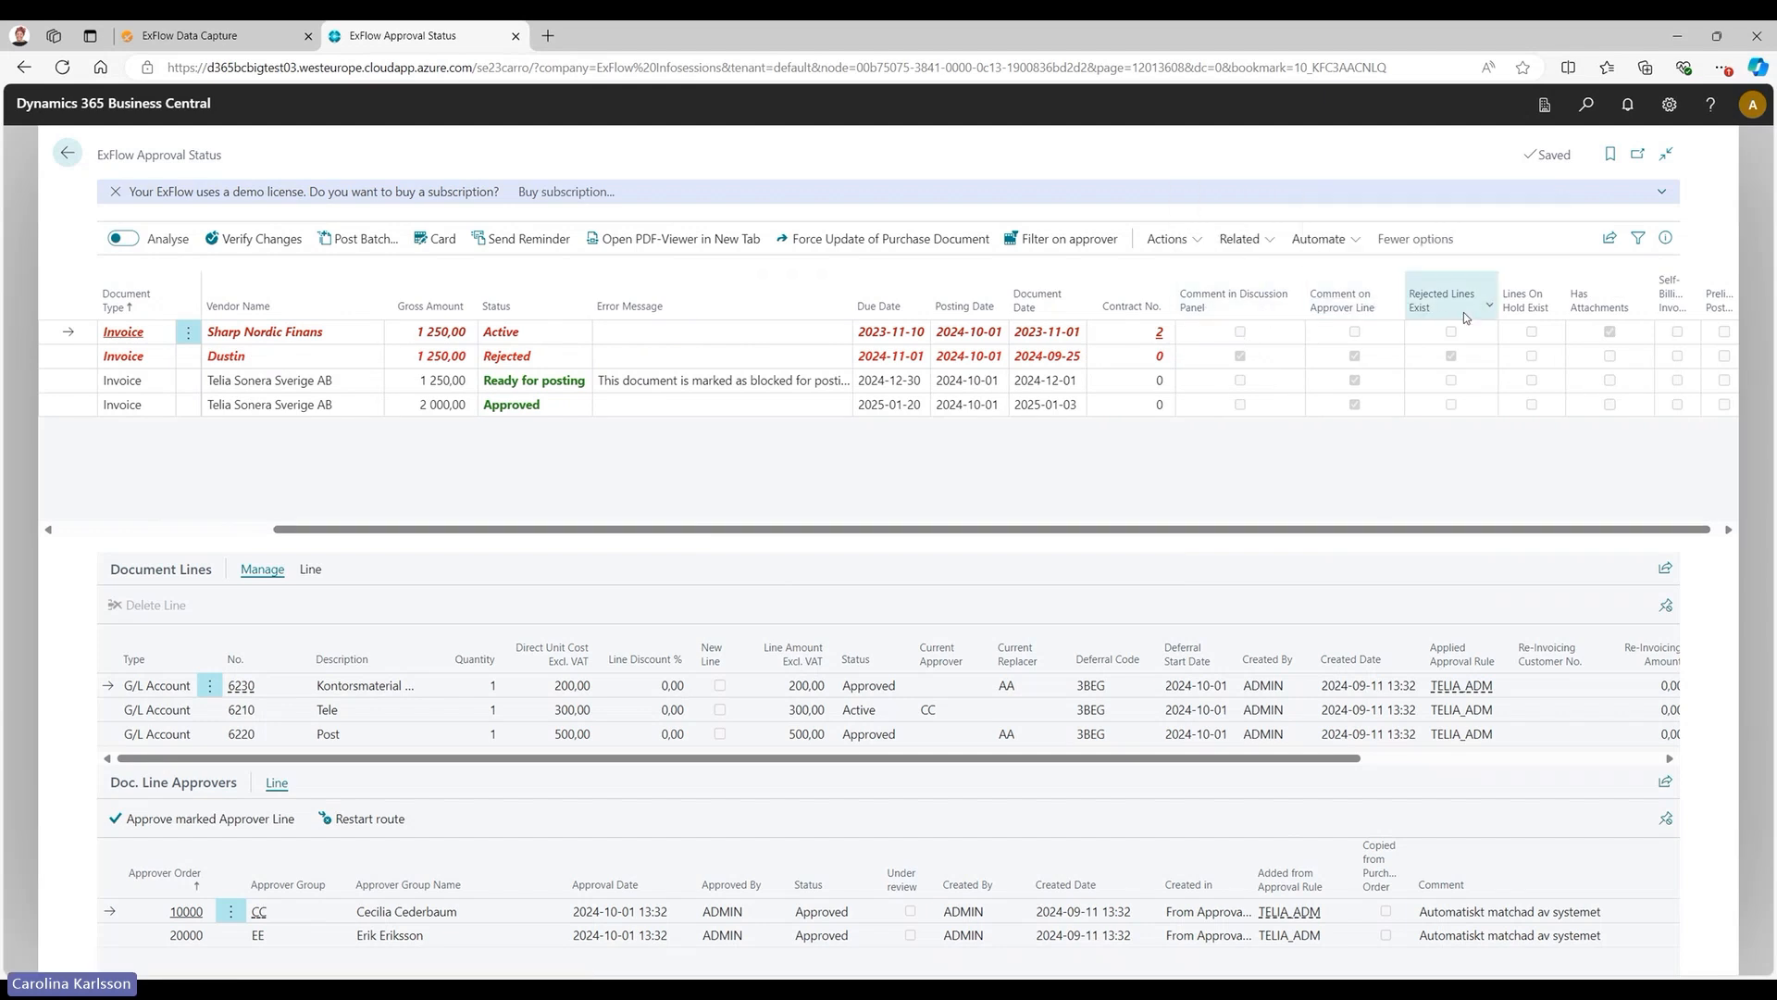
mouse_move(1455, 308)
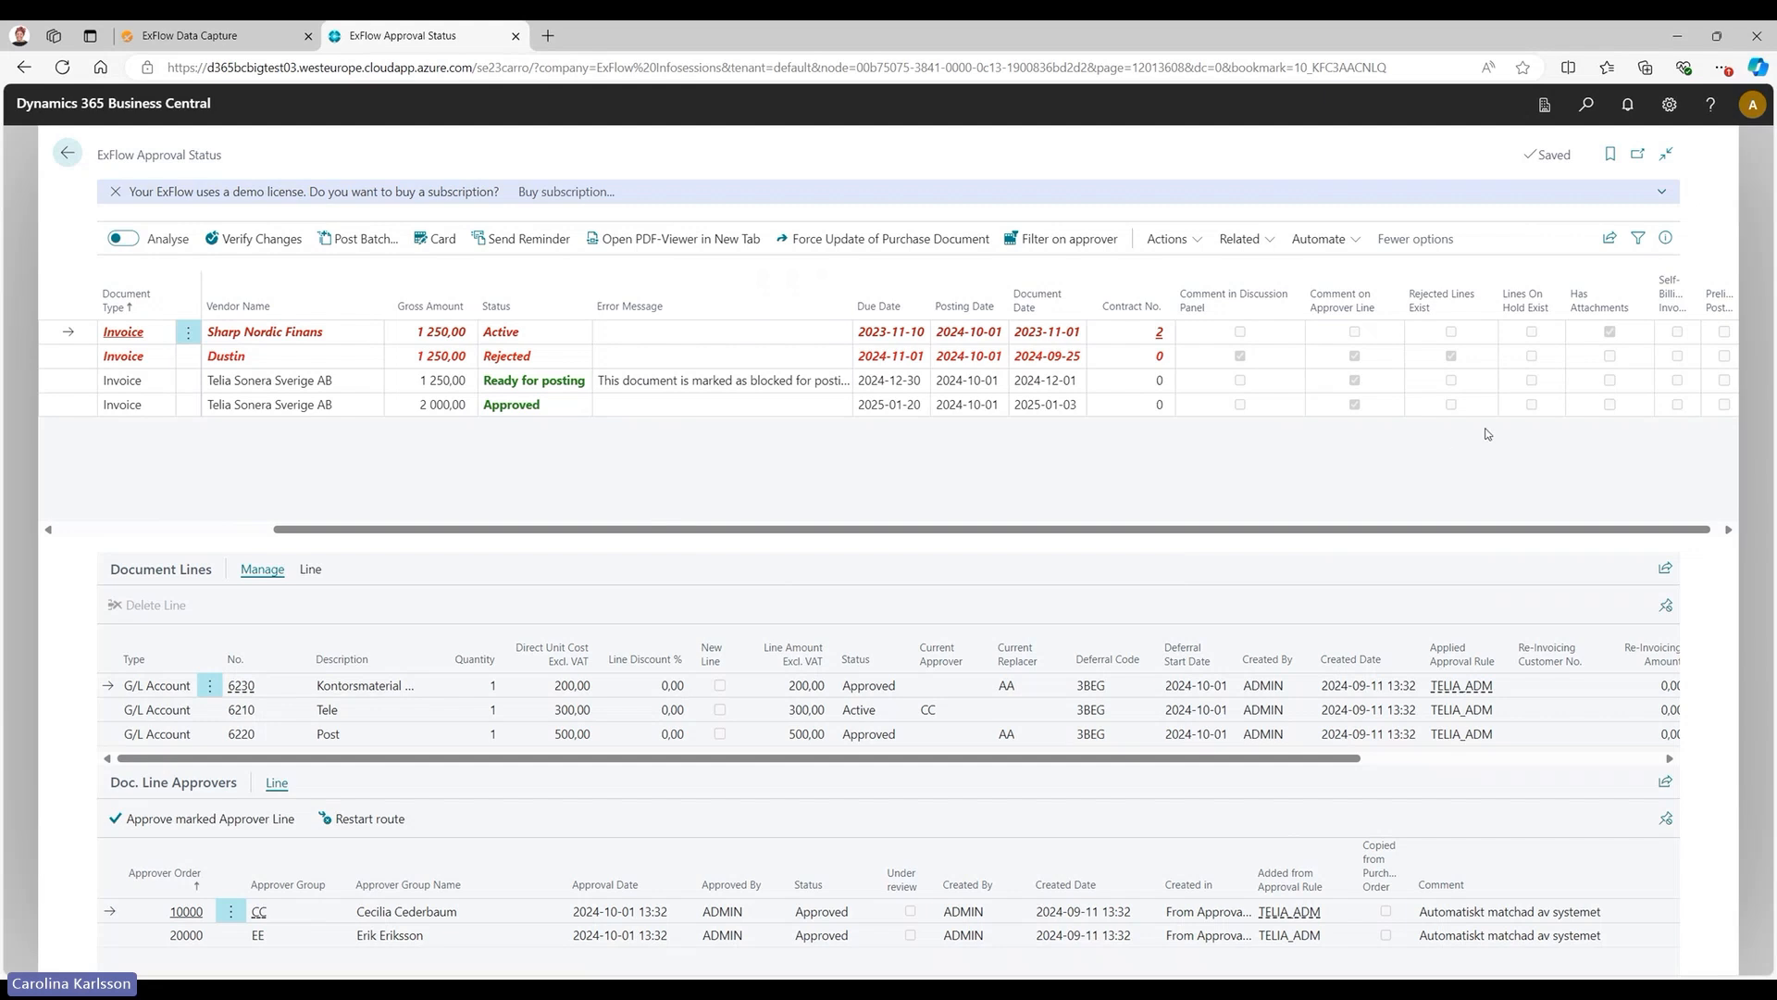
left_click(1491, 308)
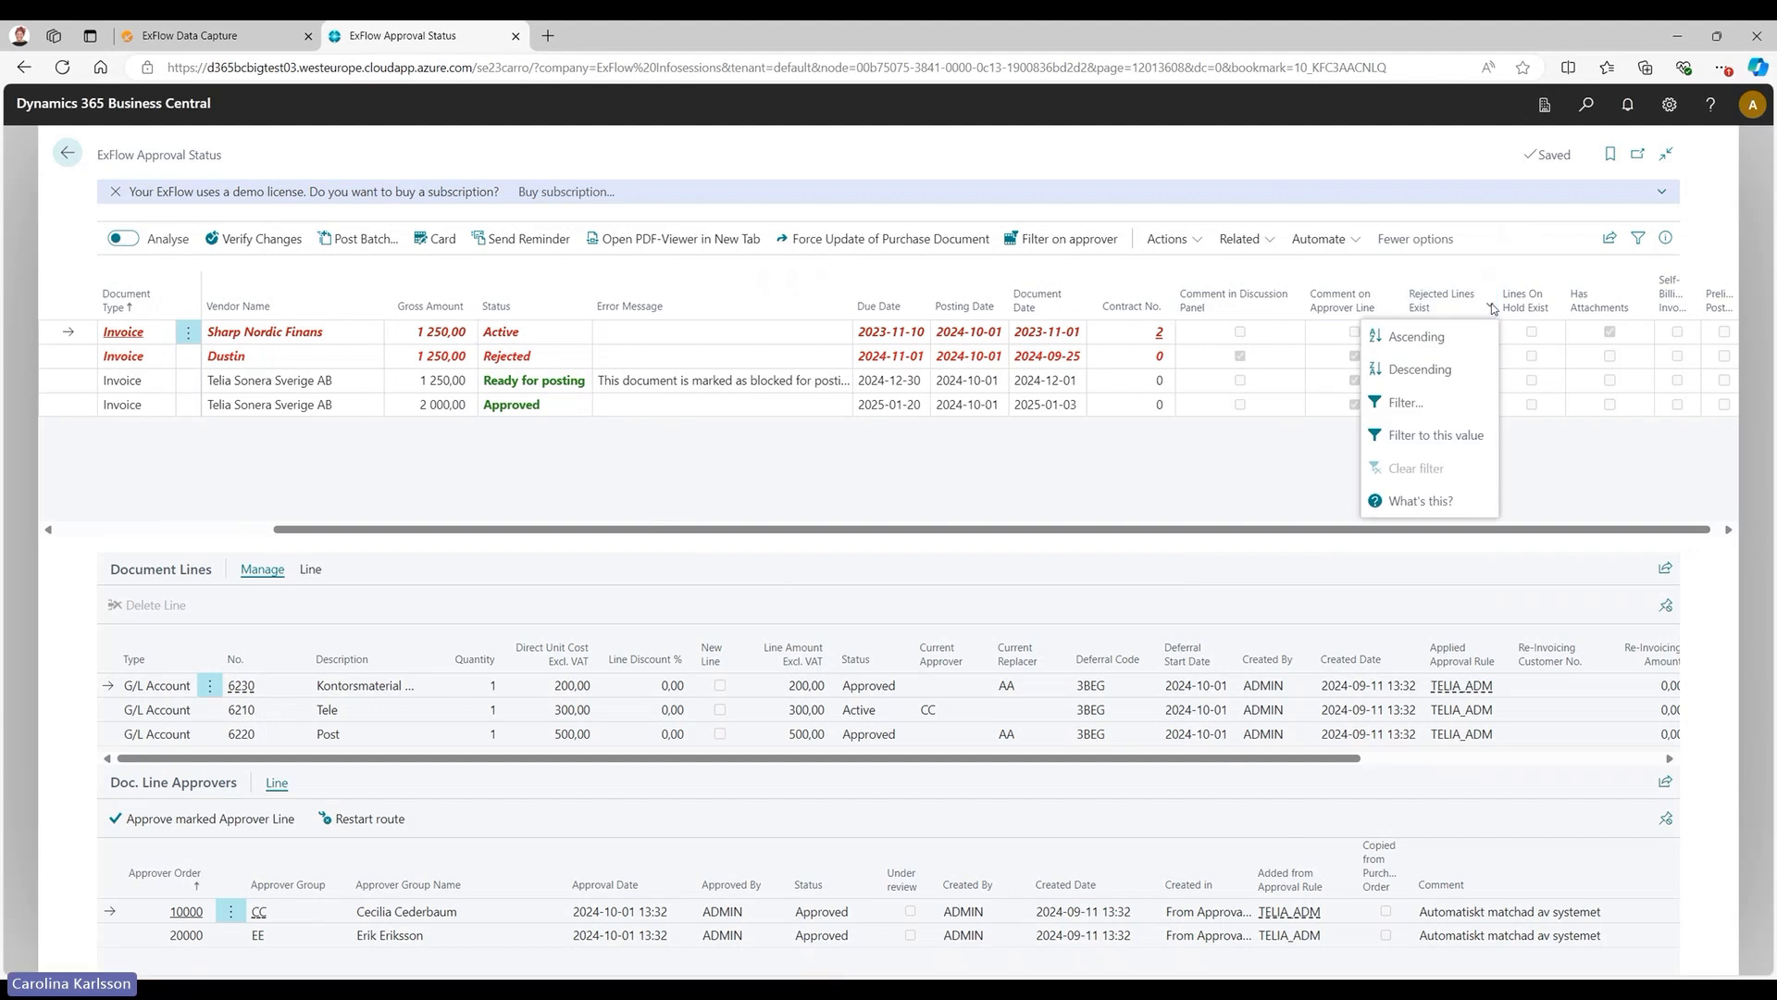
left_click(1441, 444)
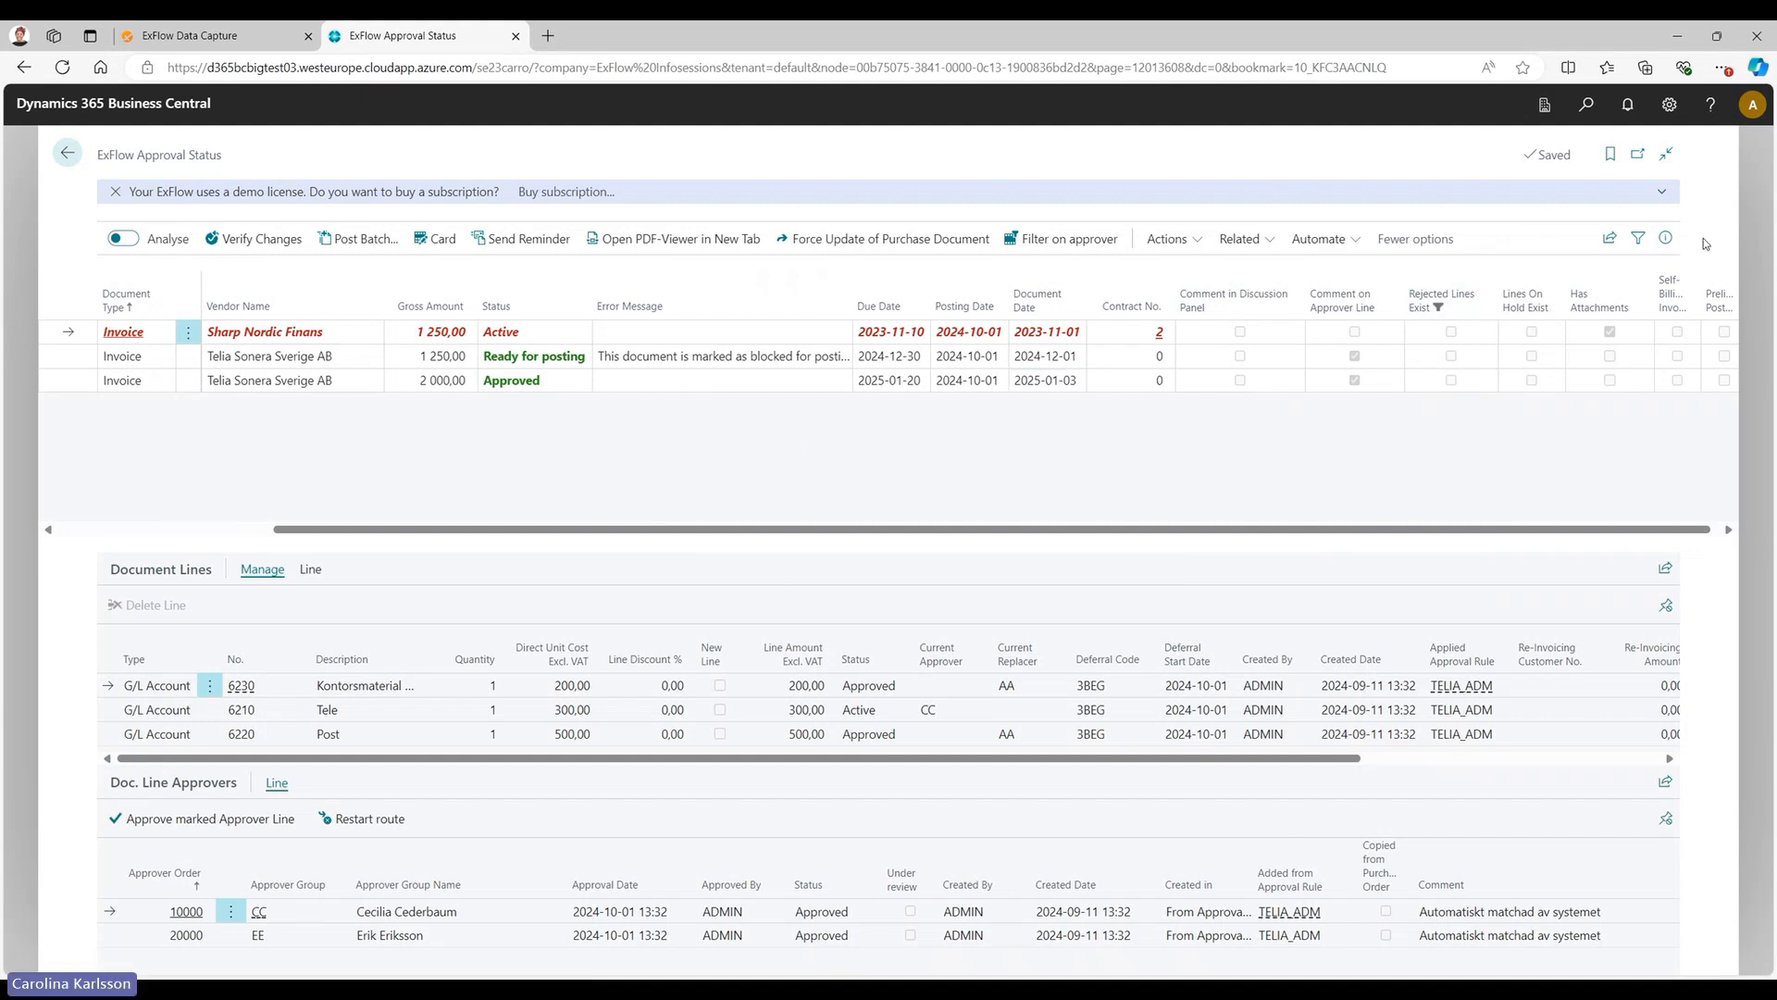
left_click(1667, 238)
left_click(1667, 239)
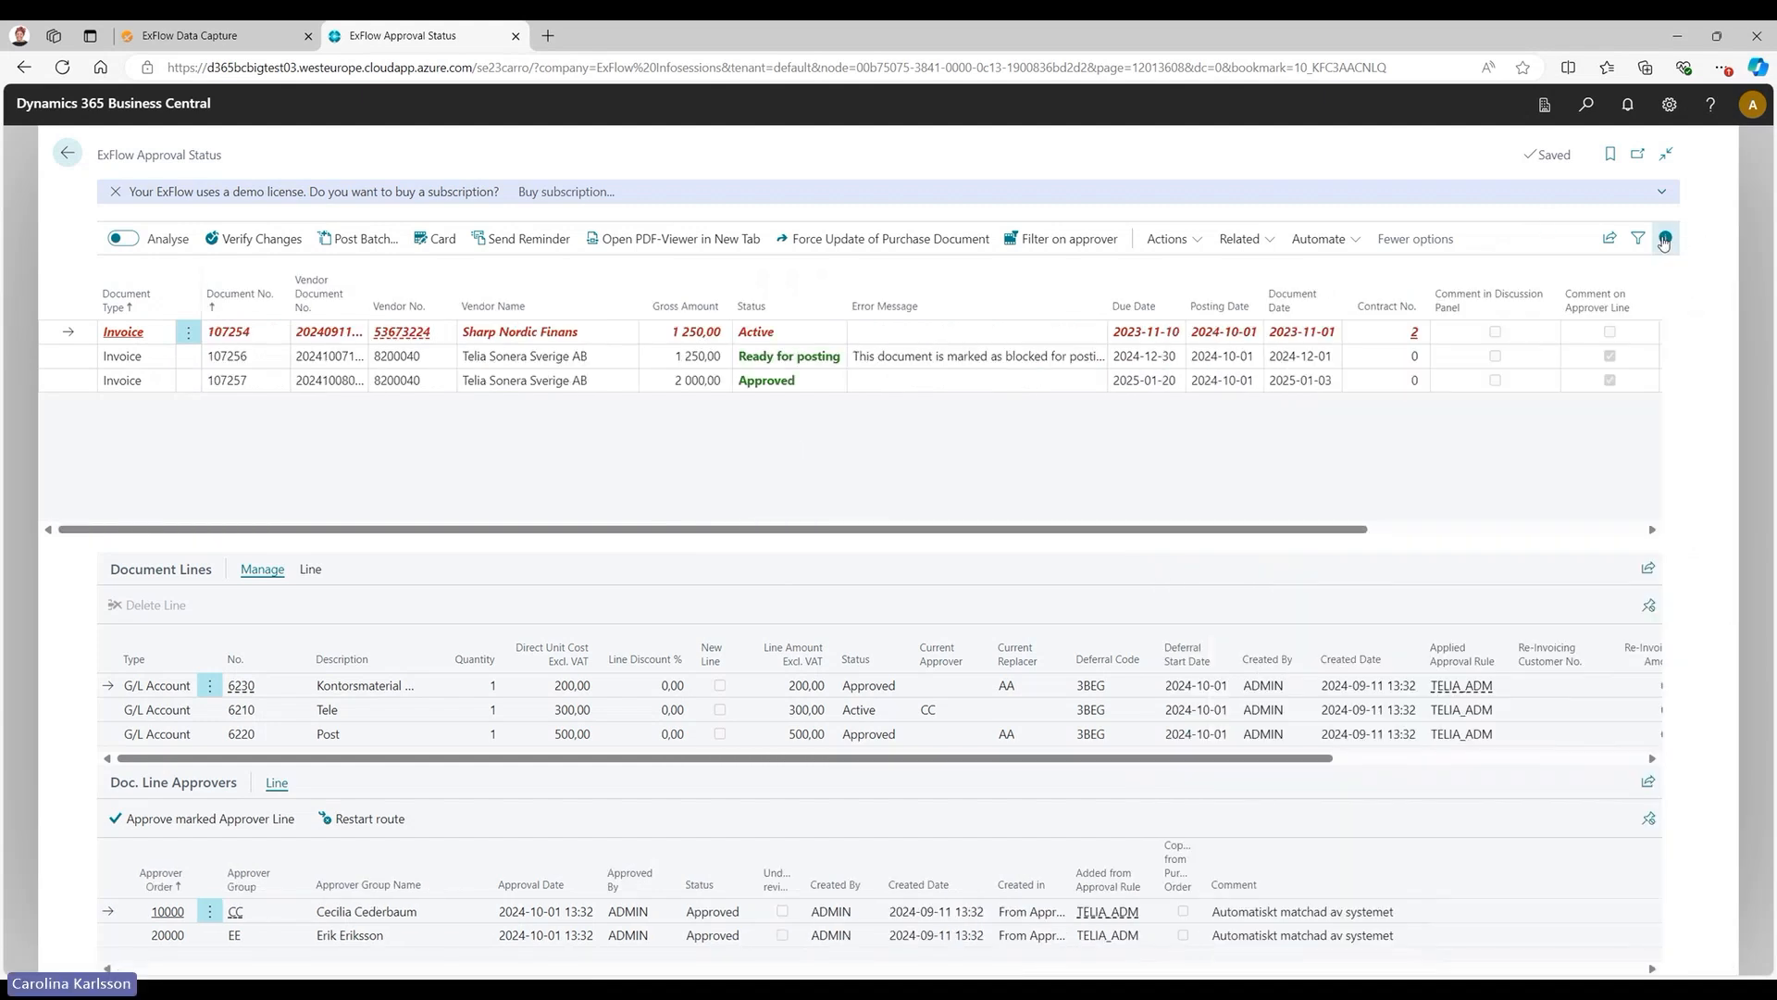
Set the Rejected Lines Exist filter to Yes to view rejected documents, and reset the filters and close the filter pane.
left_click(1638, 238)
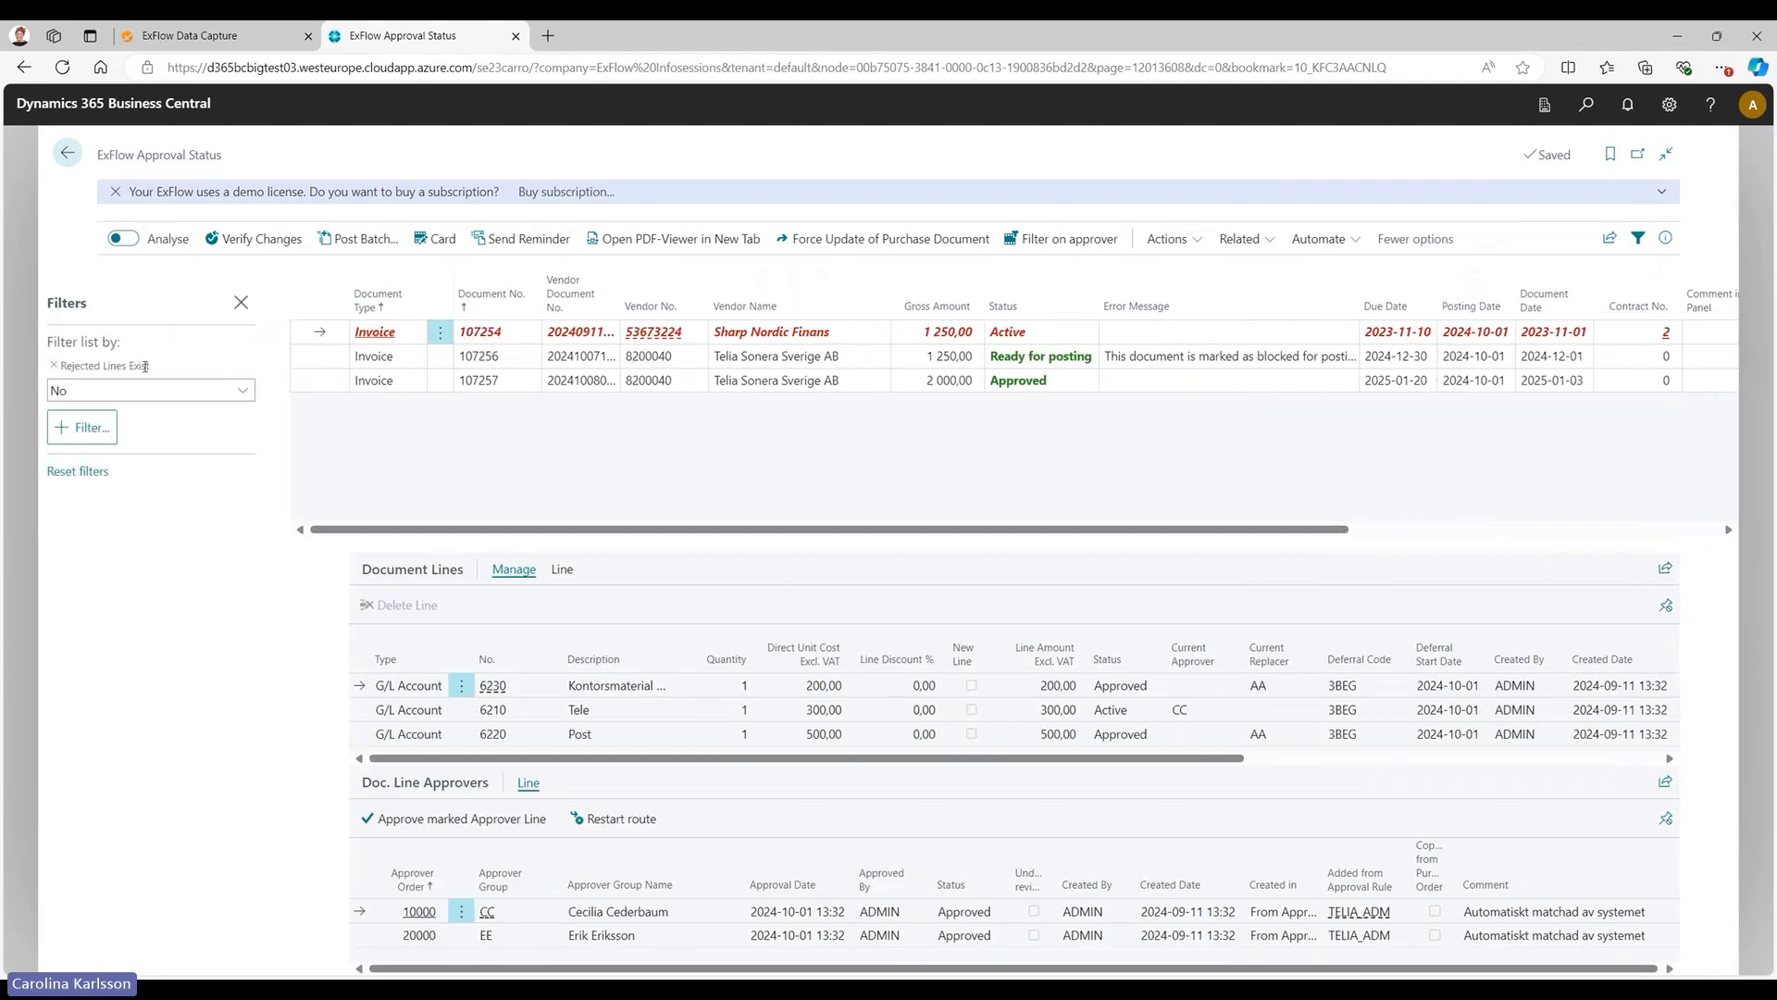
left_click(245, 396)
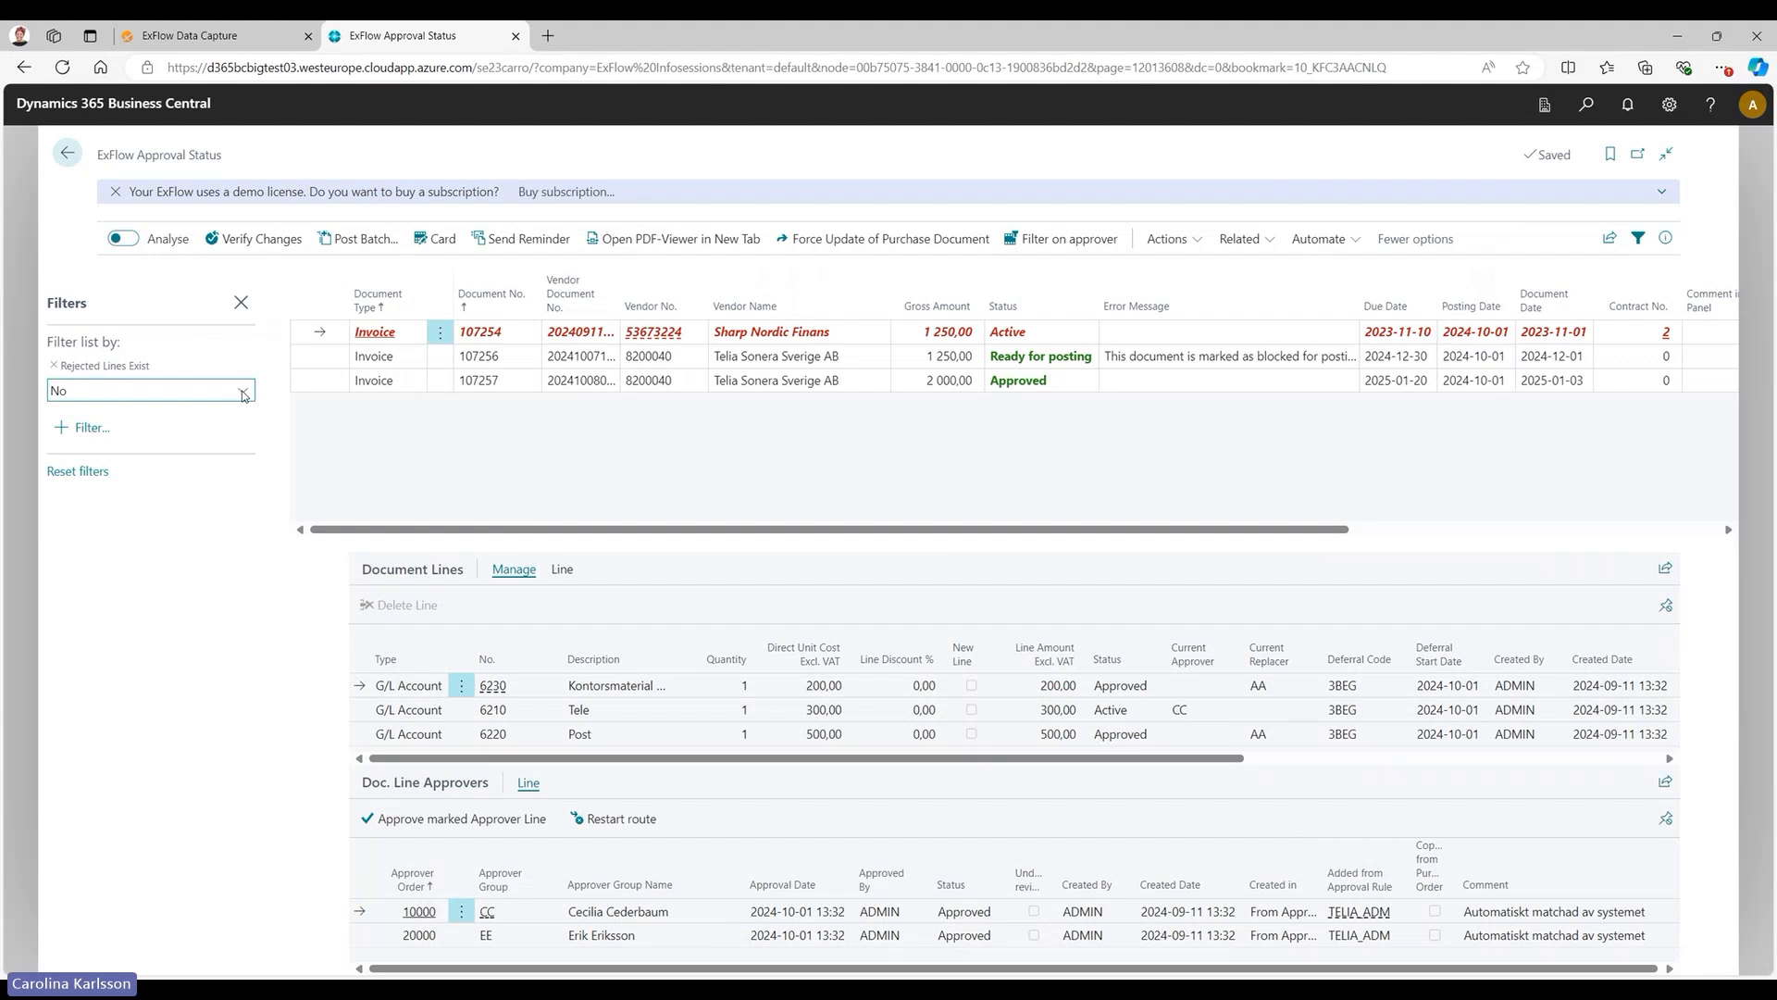
left_click(205, 454)
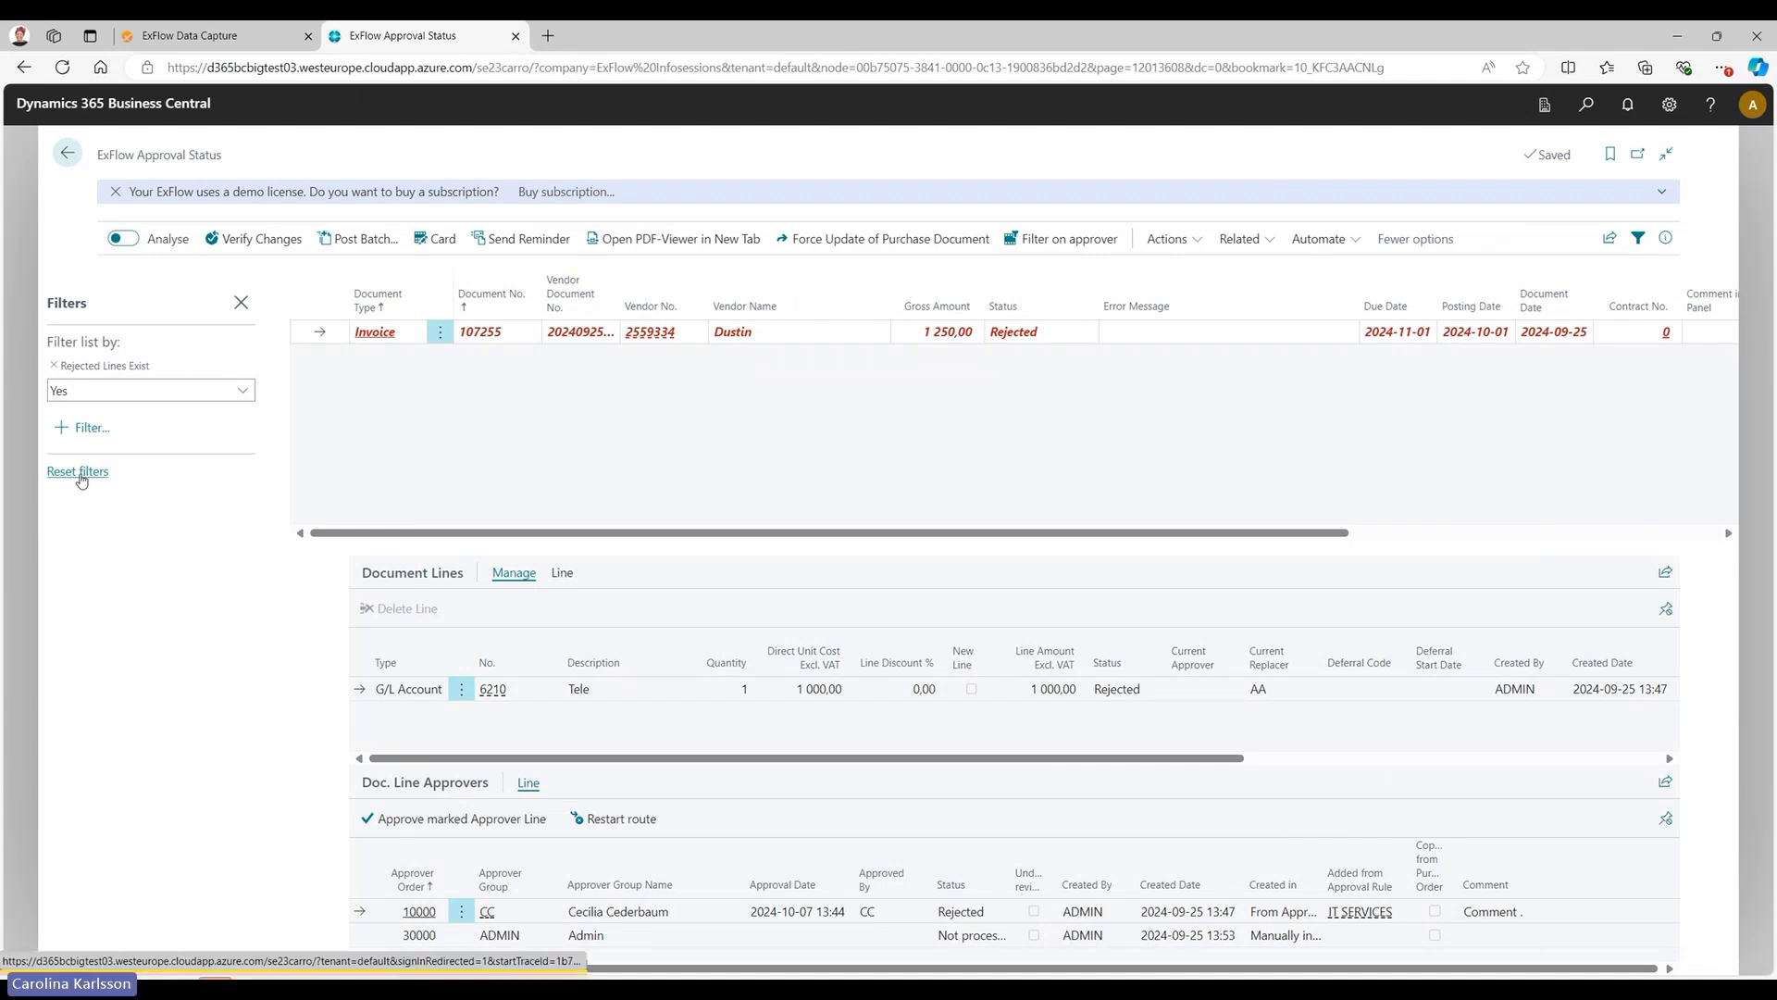
left_click(81, 475)
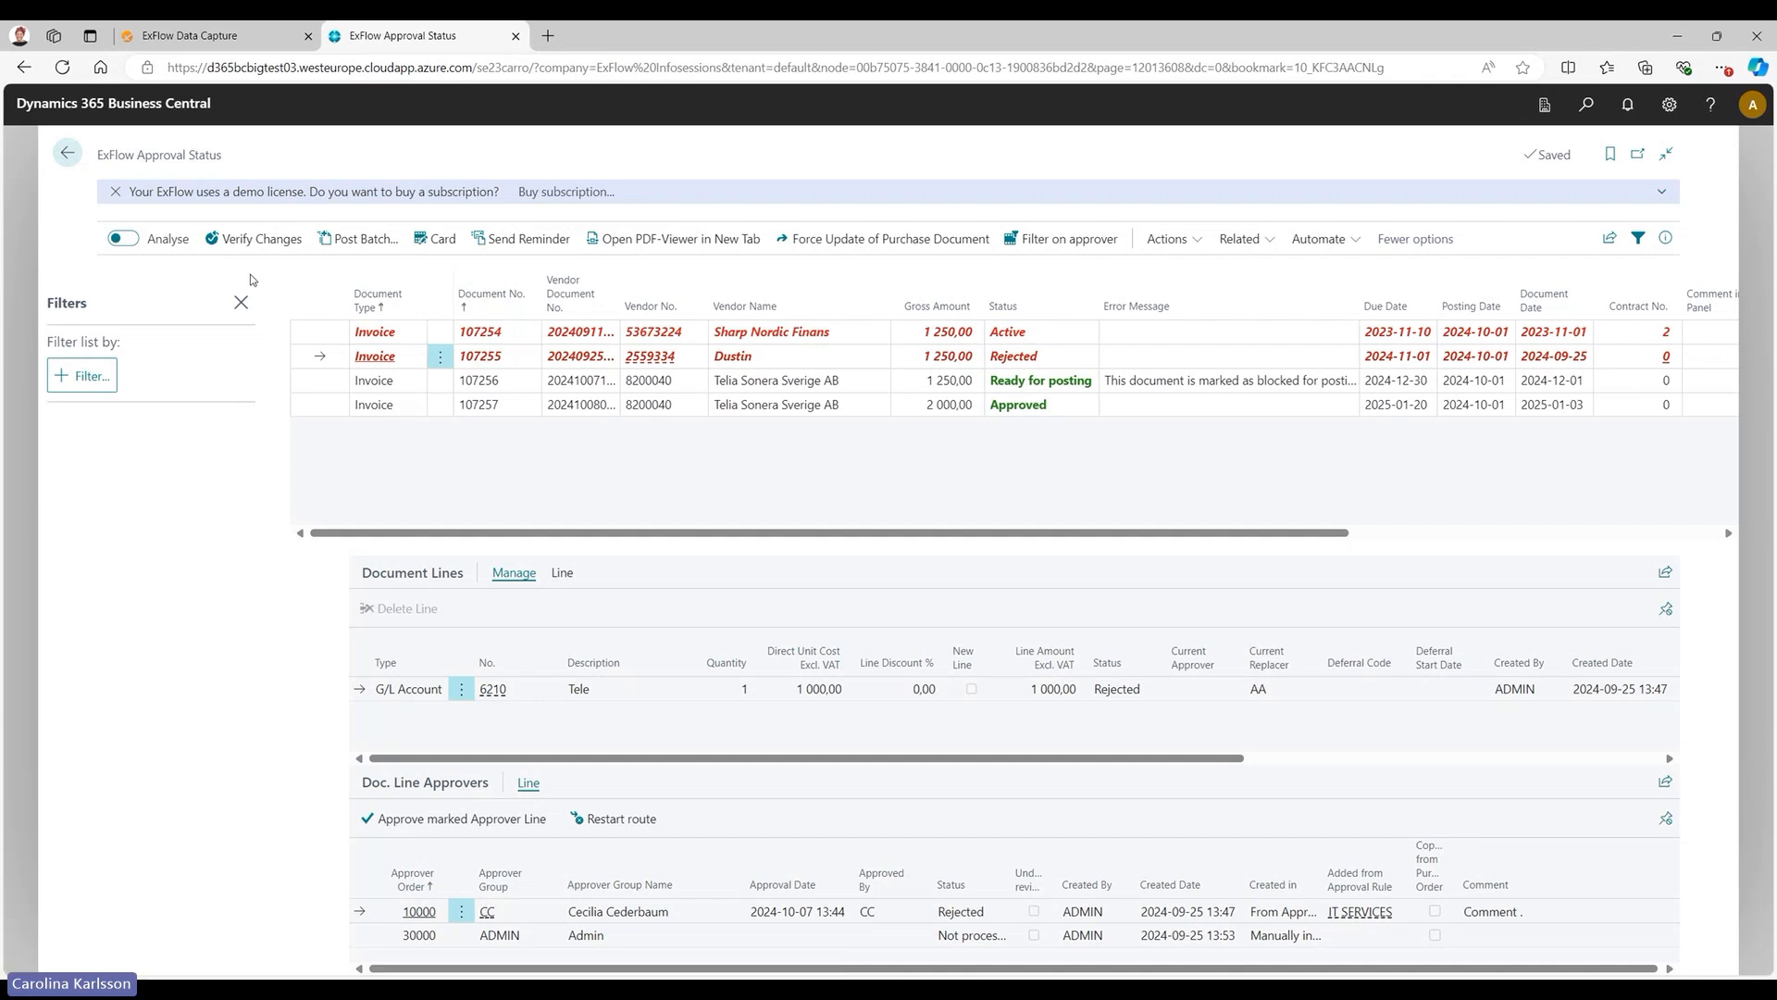
left_click(240, 302)
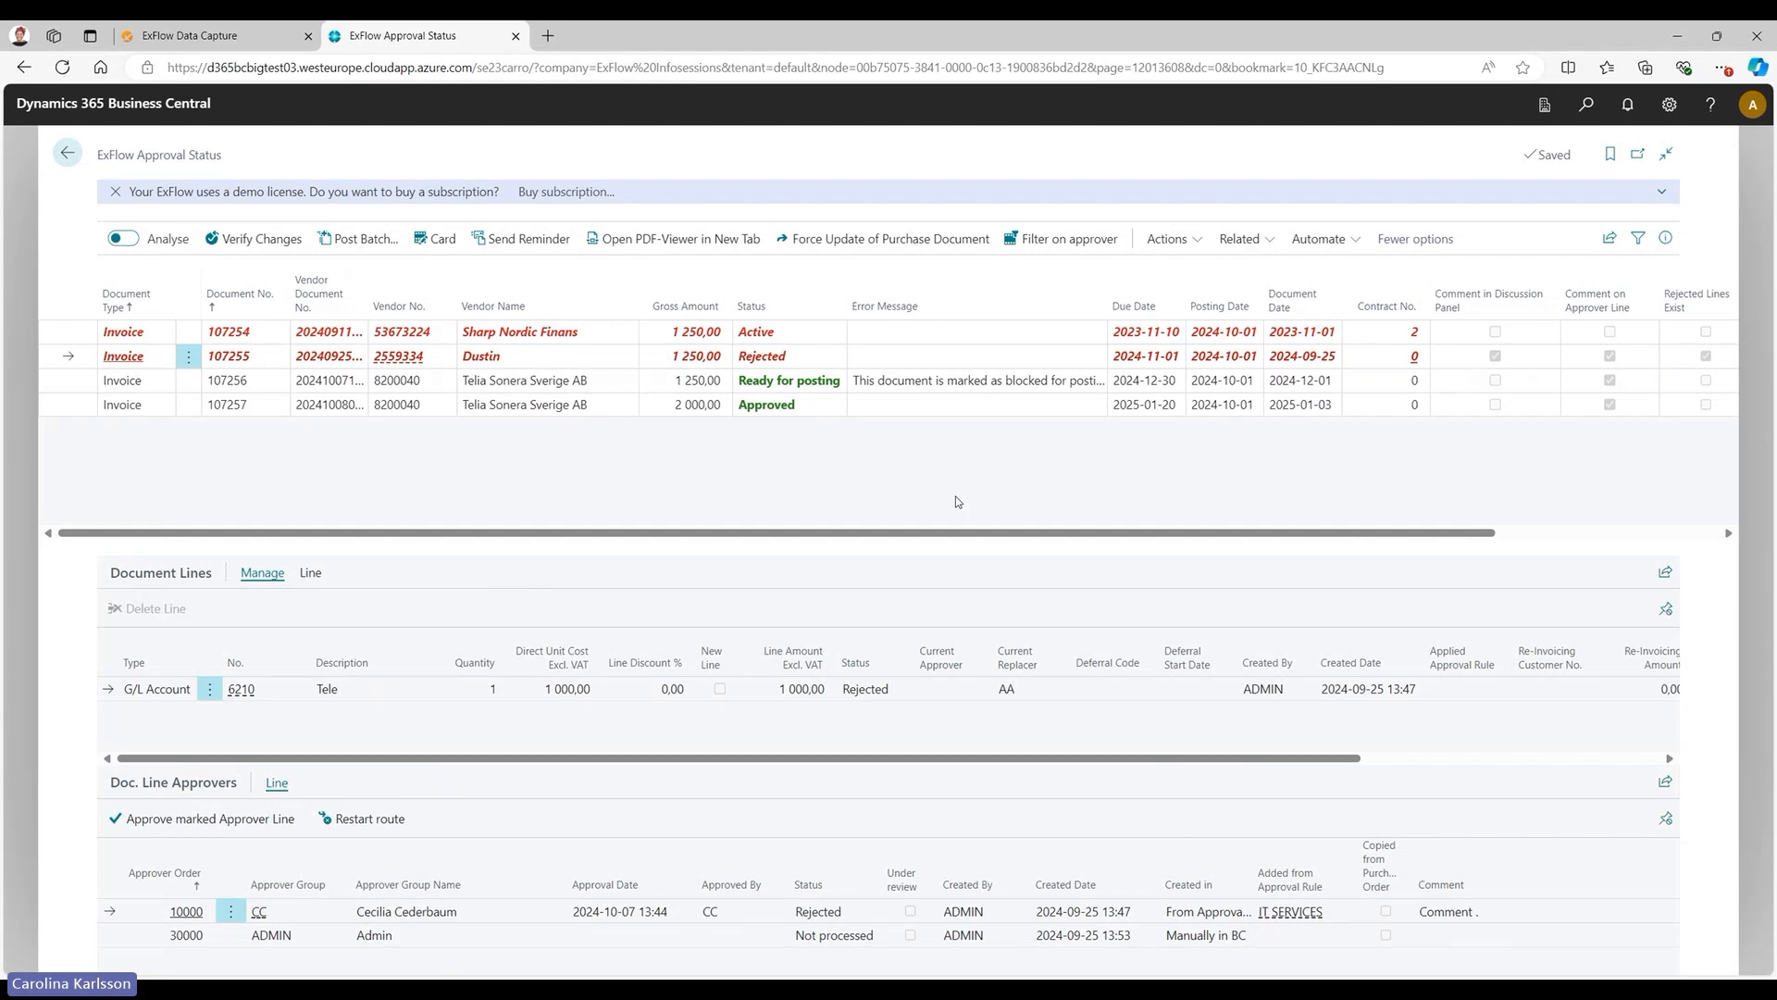
Search for "exf set" and open the first matching page.
key("alt+q")
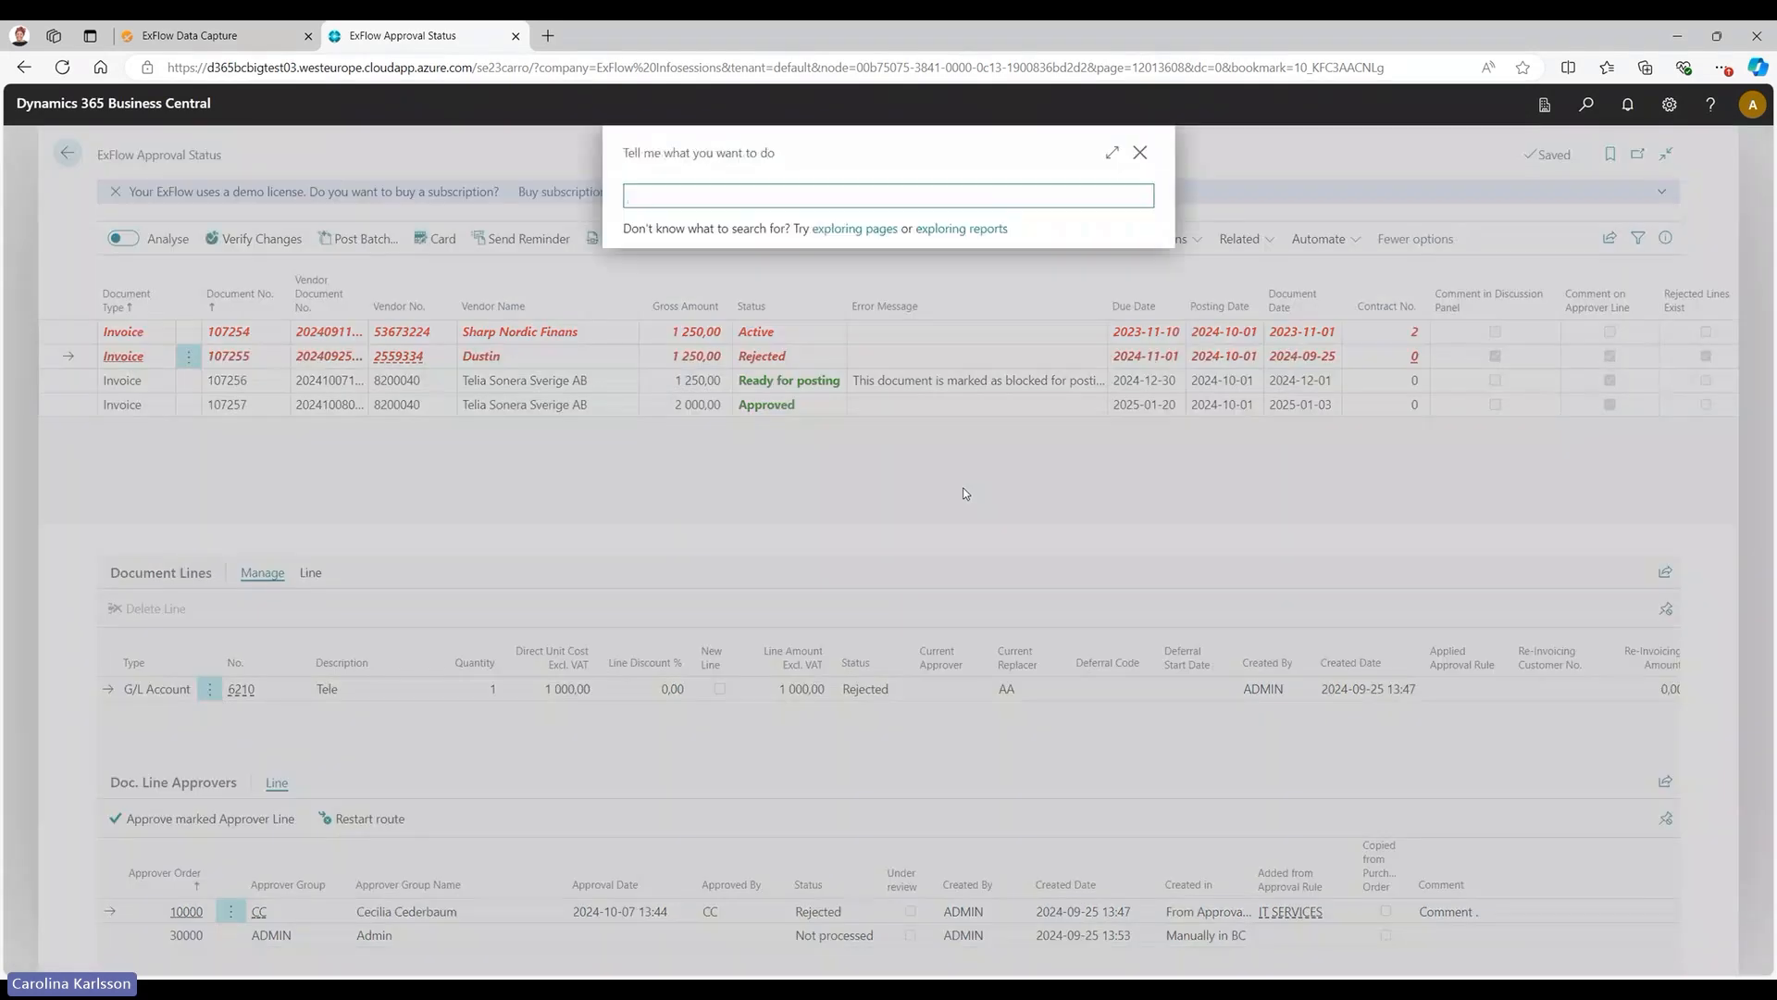
type("exf set")
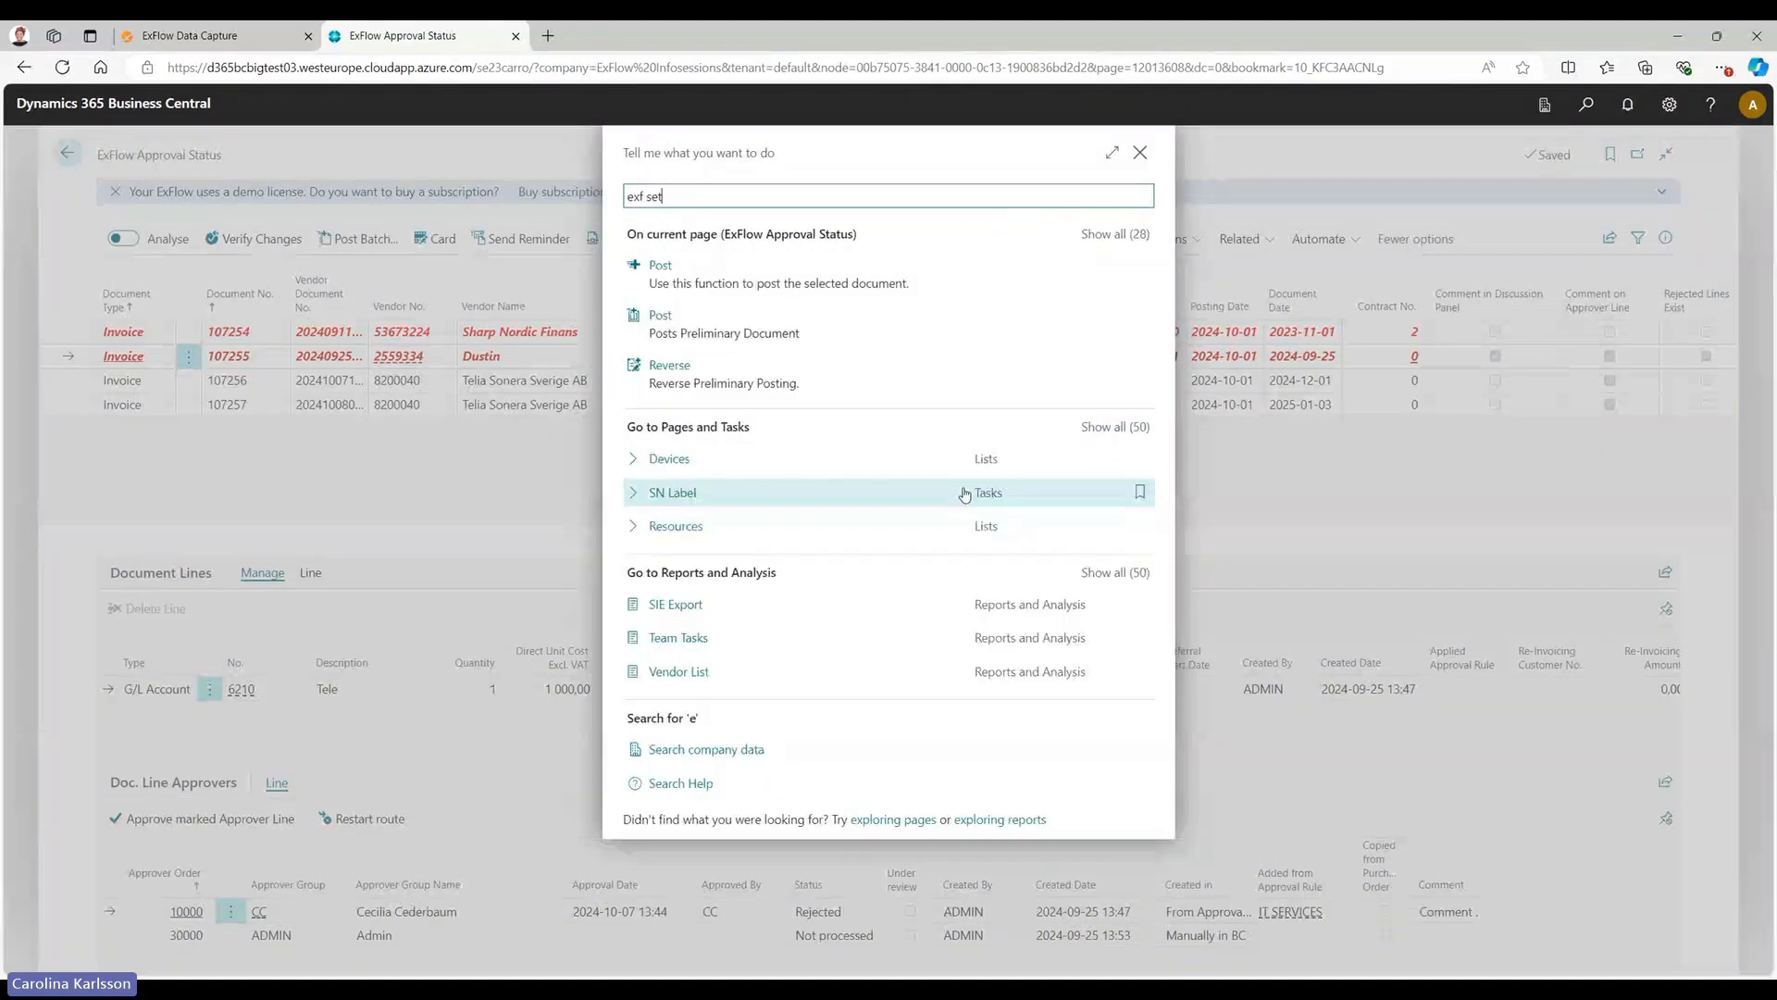
left_click(736, 275)
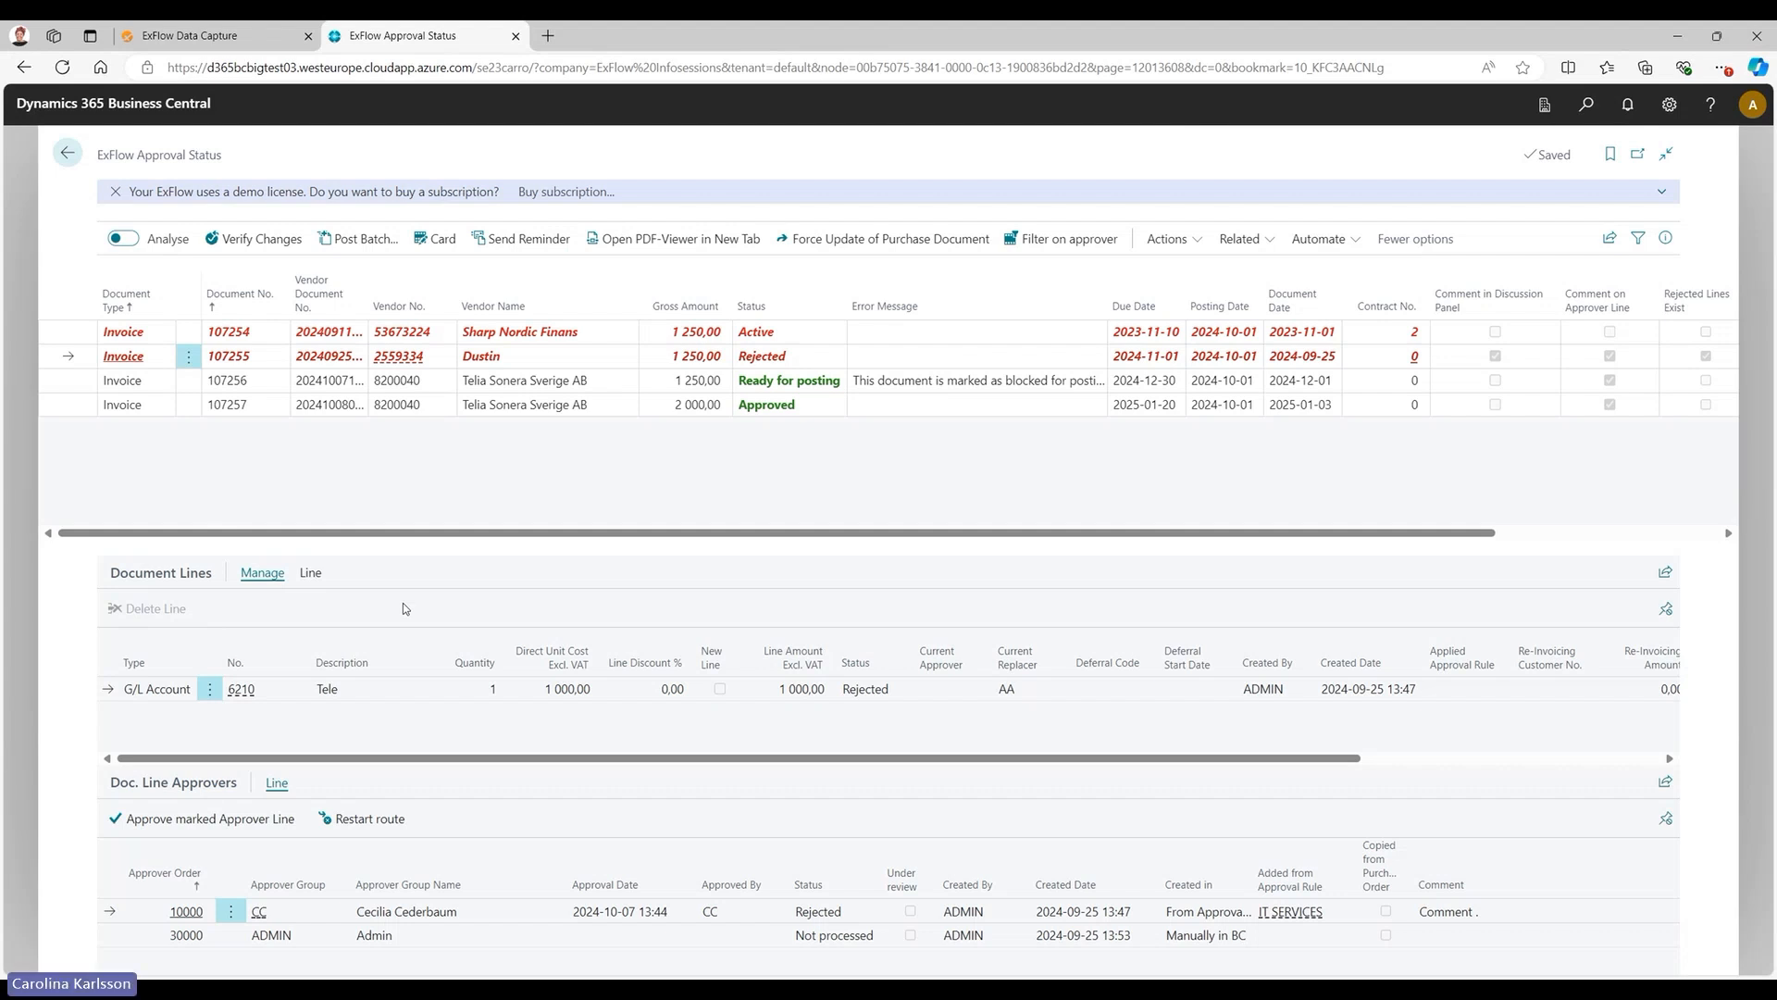
Inspect the approvers on the second and third lines of the Telia Sonera invoice that is ready for posting.
left_click(74, 379)
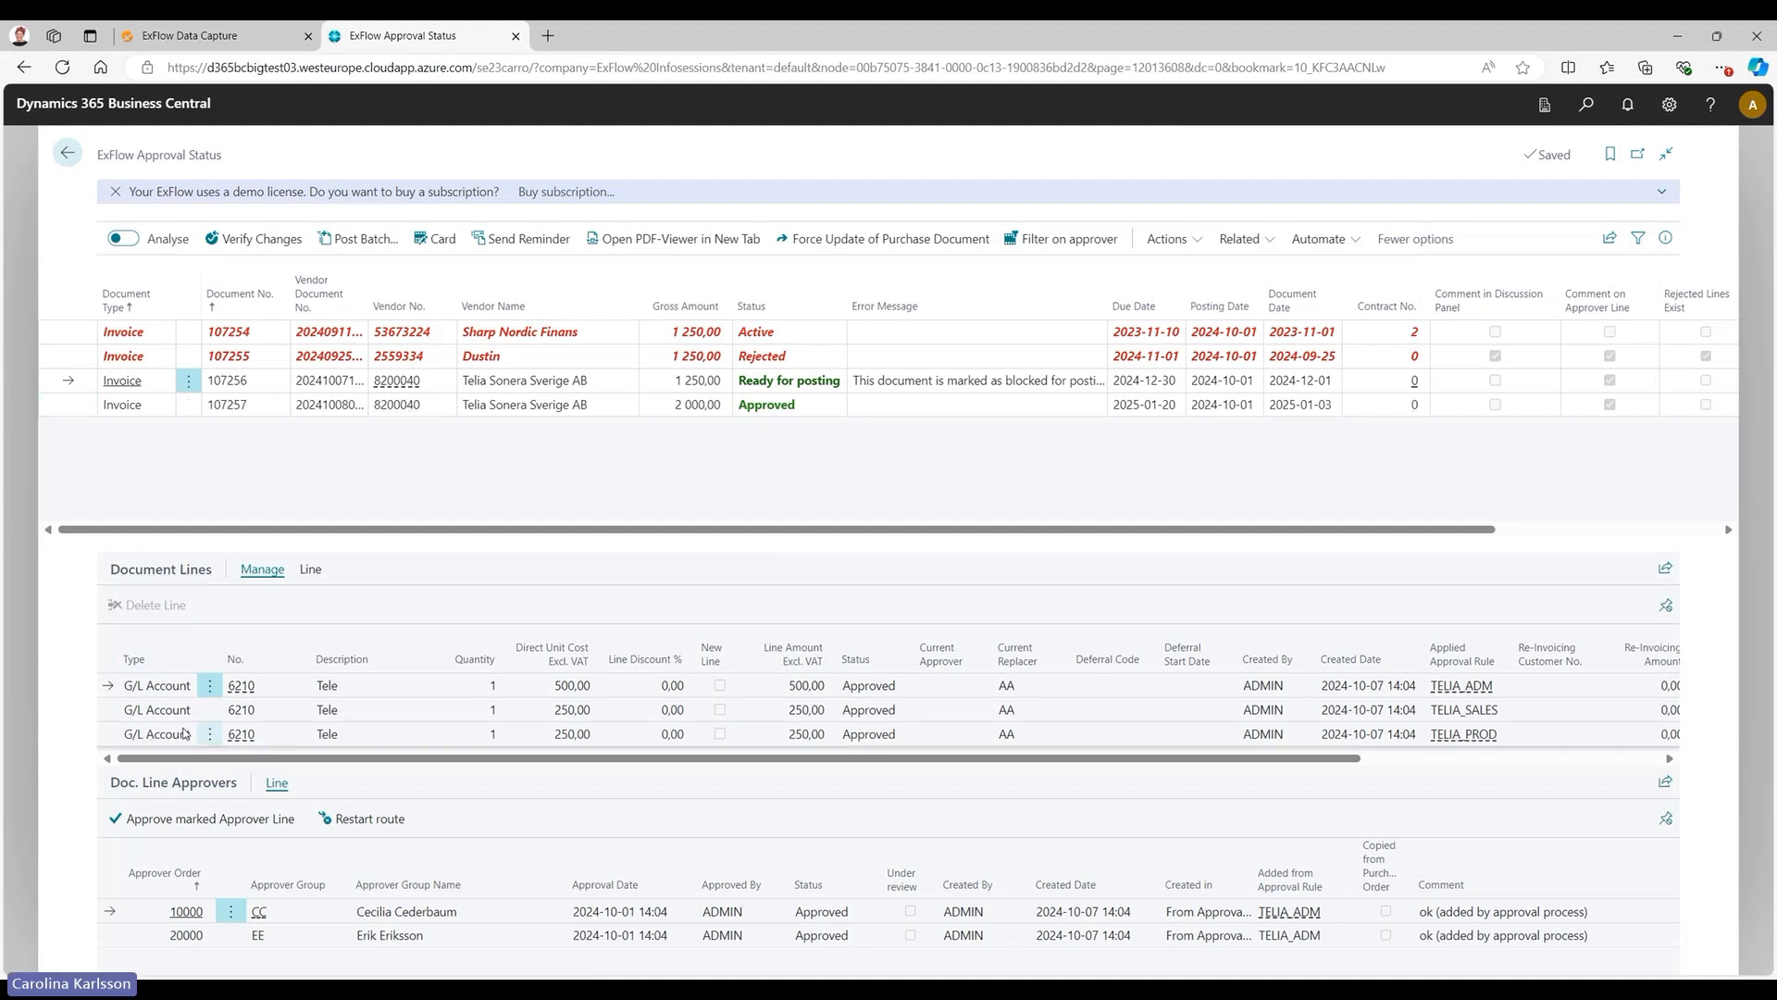
left_click(139, 711)
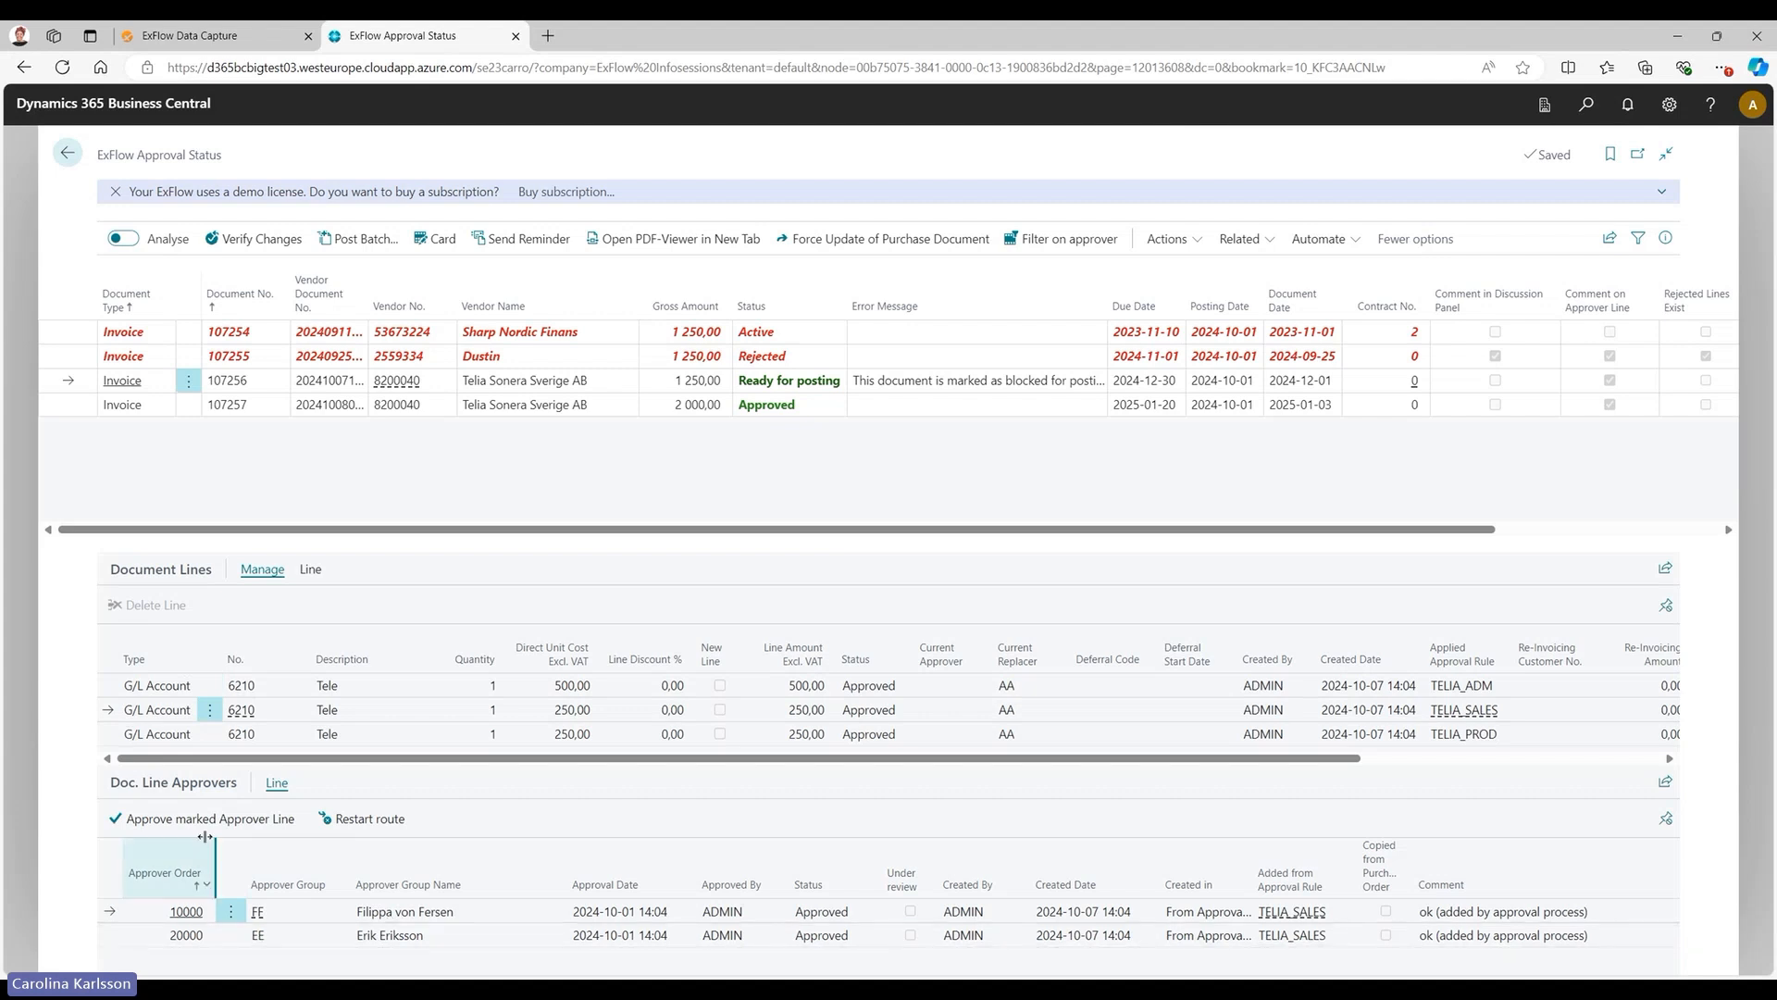
left_click(120, 736)
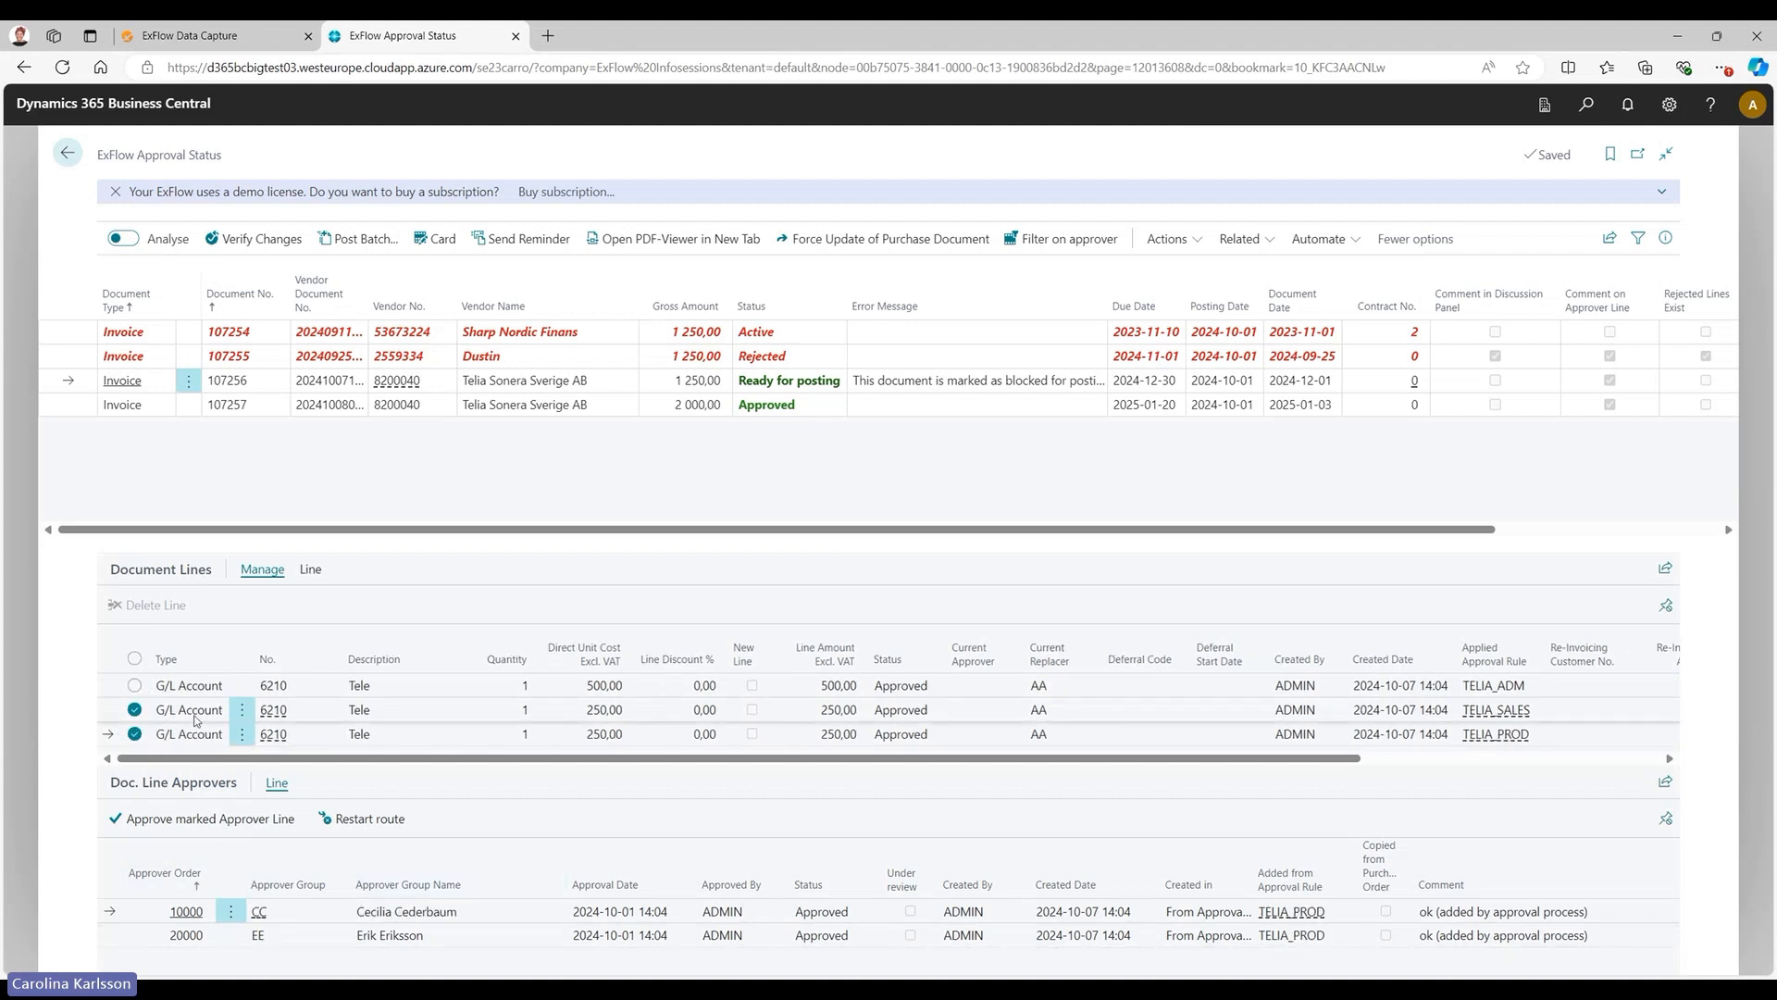
Review the comment and options for completing the TELIA_SALES document line, and cancel without completing it.
left_click(118, 716)
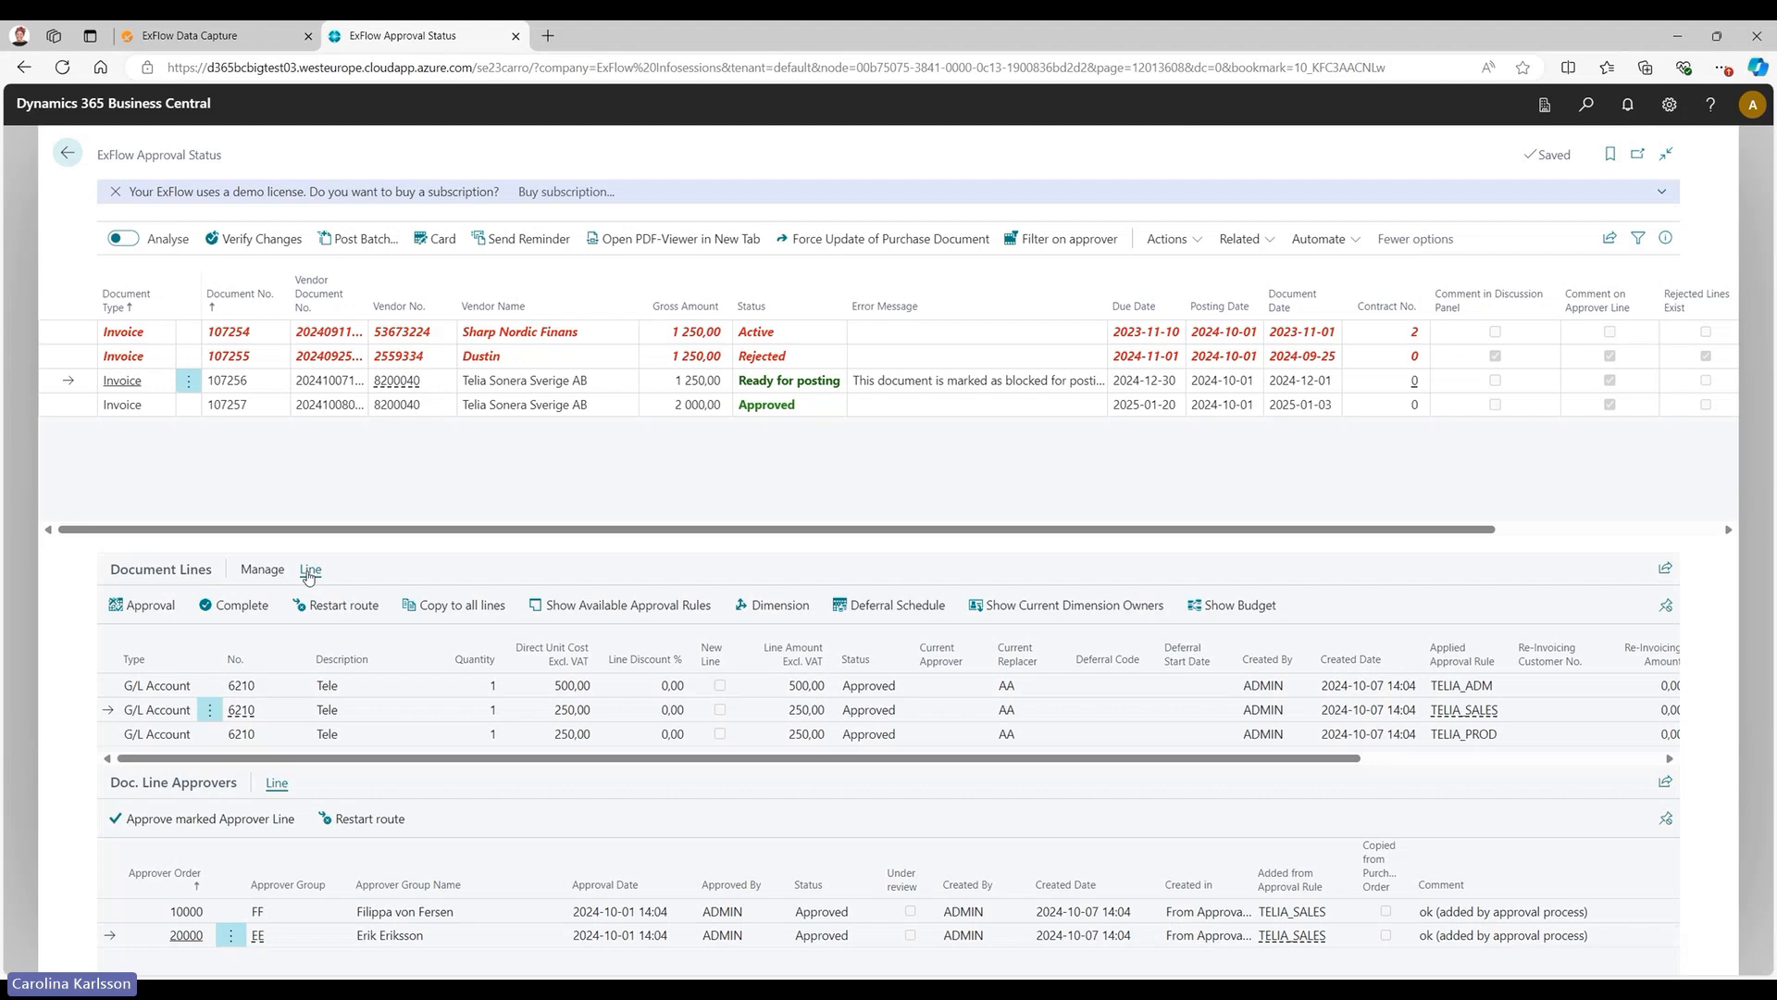
left_click(235, 608)
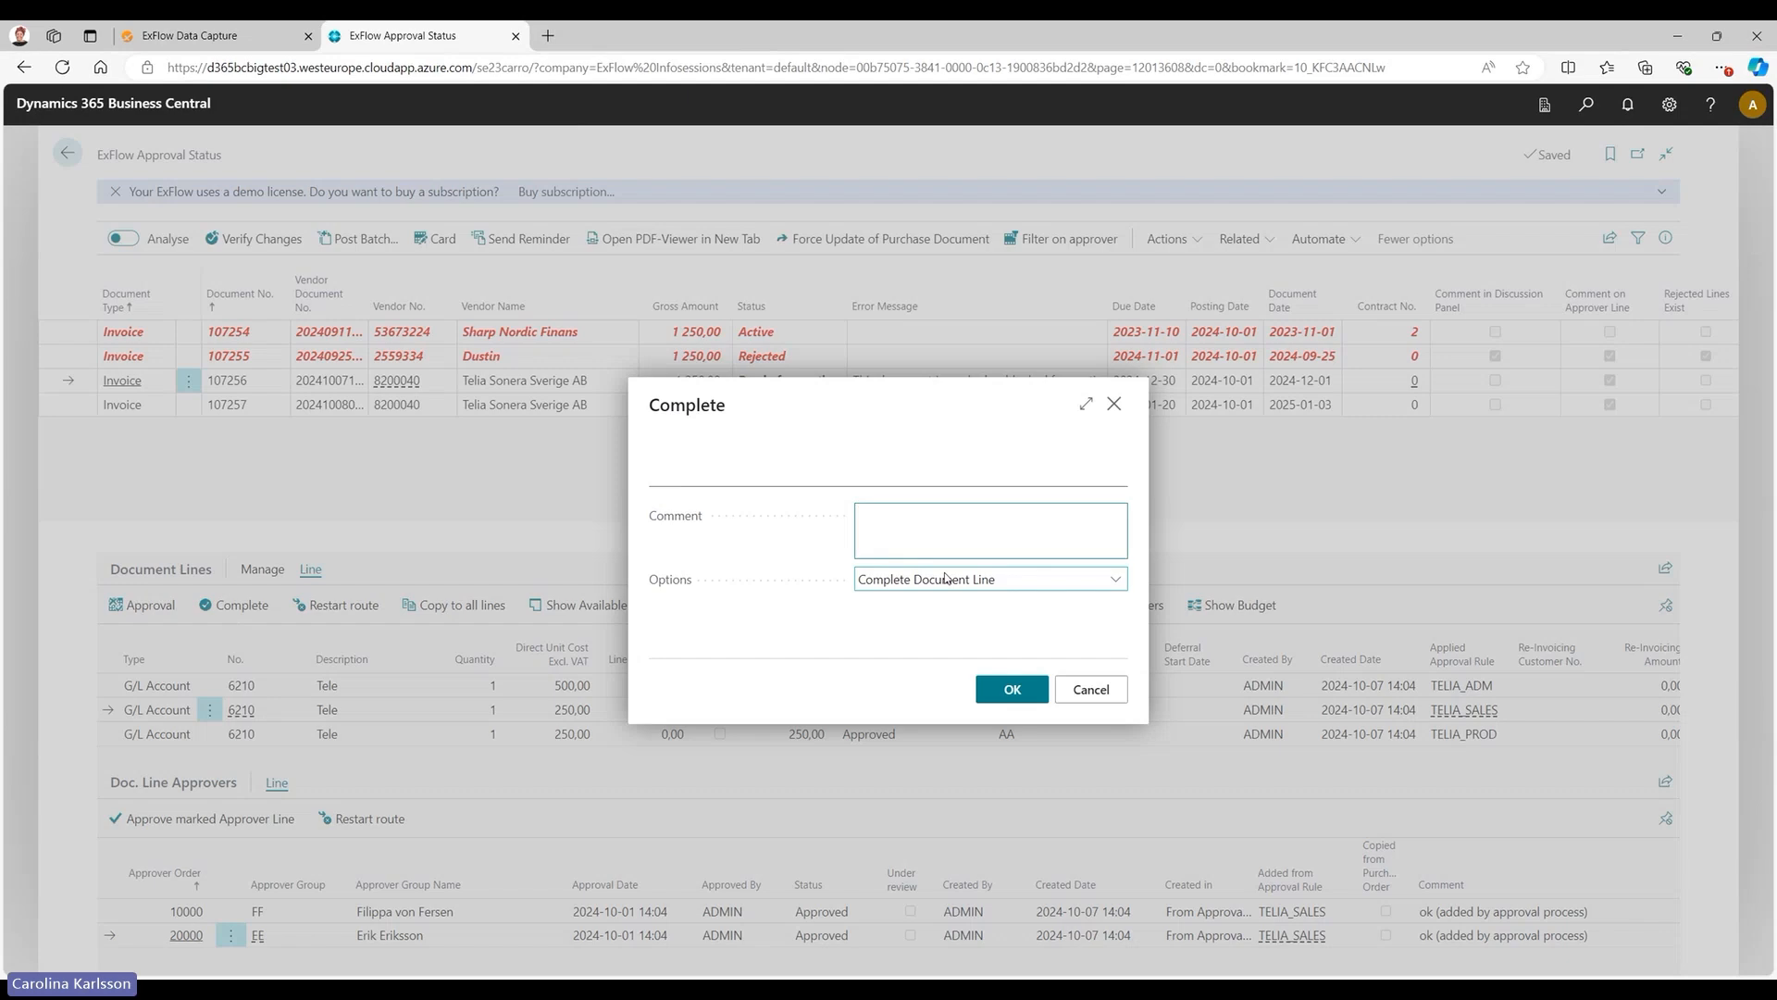
left_click(866, 523)
left_click(1090, 693)
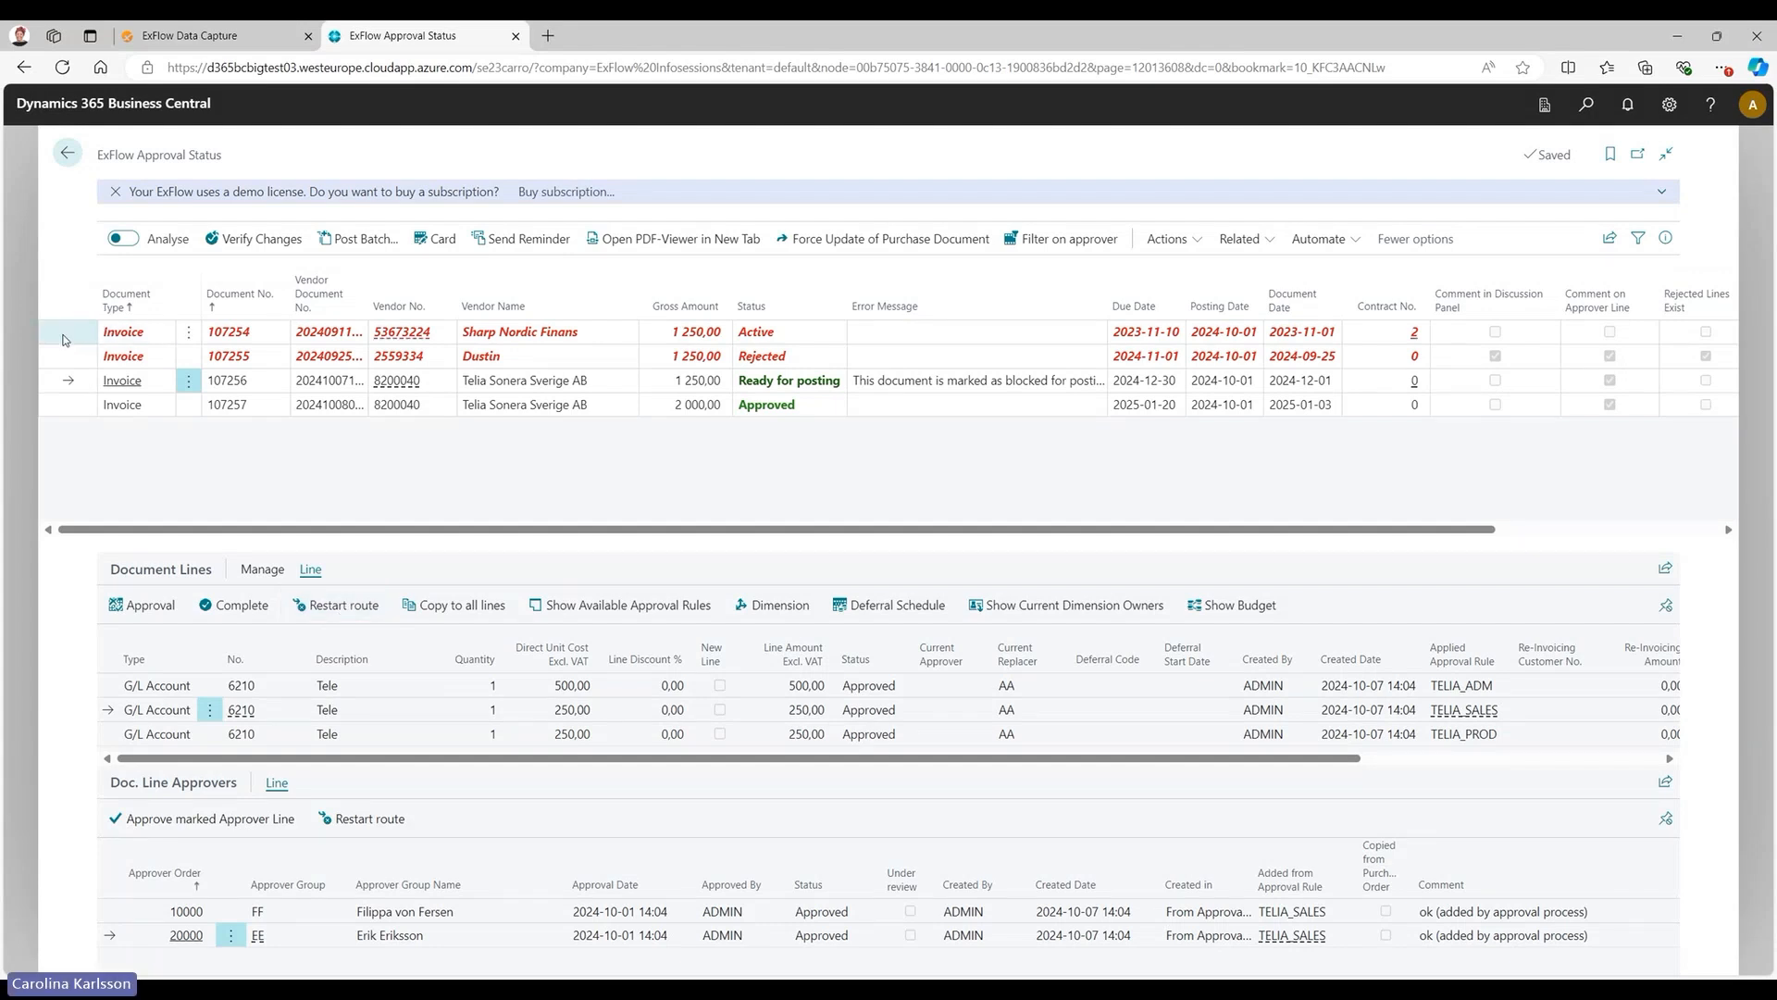
Restart the approval route of the rejected Dustin invoice's document line using the Restart line option.
left_click(79, 352)
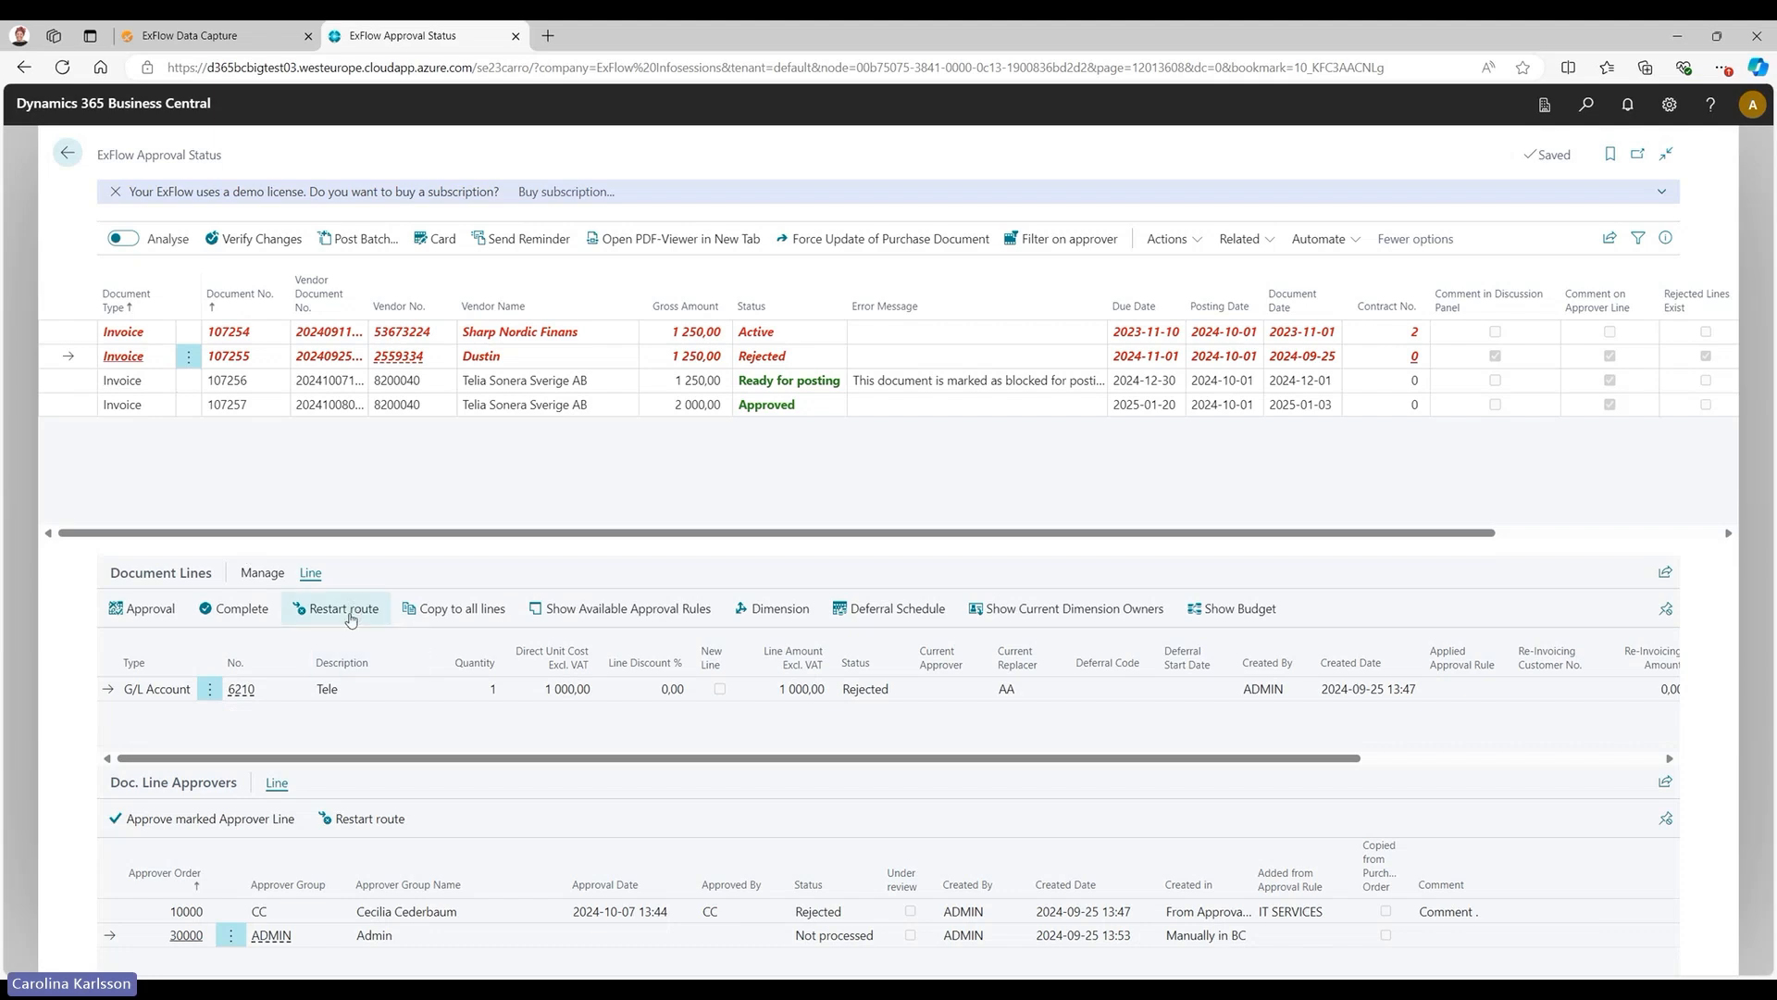
left_click(352, 618)
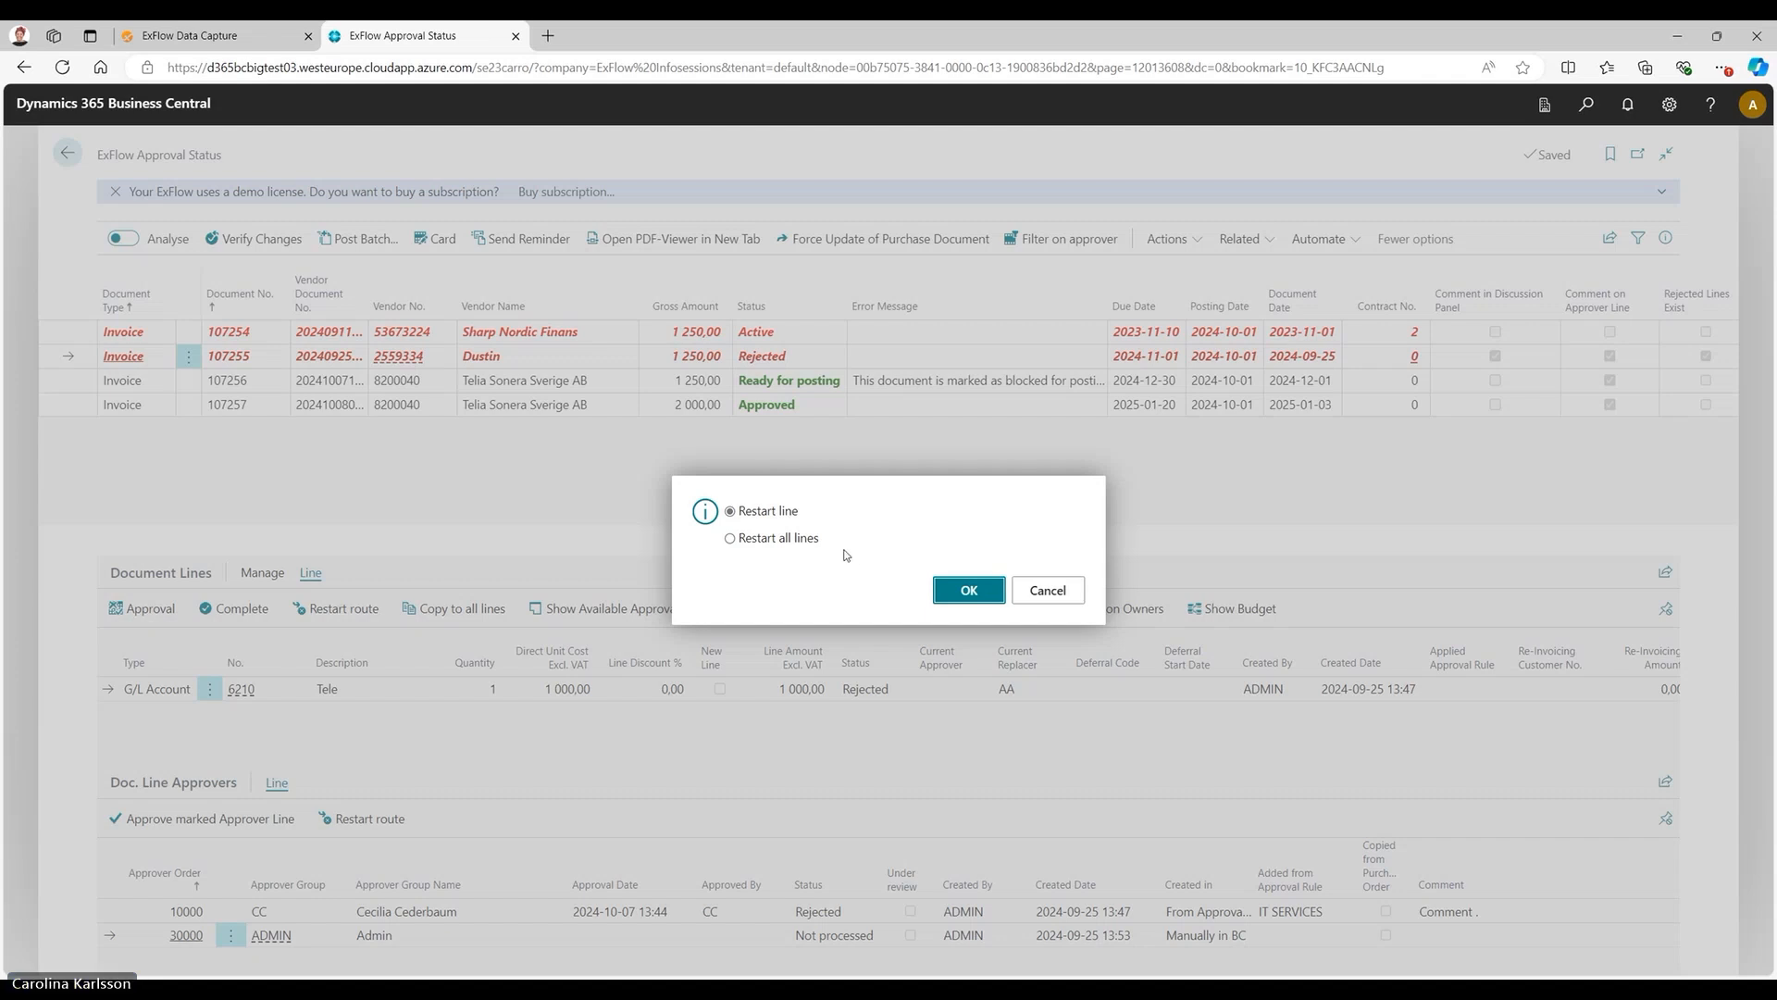
left_click(963, 594)
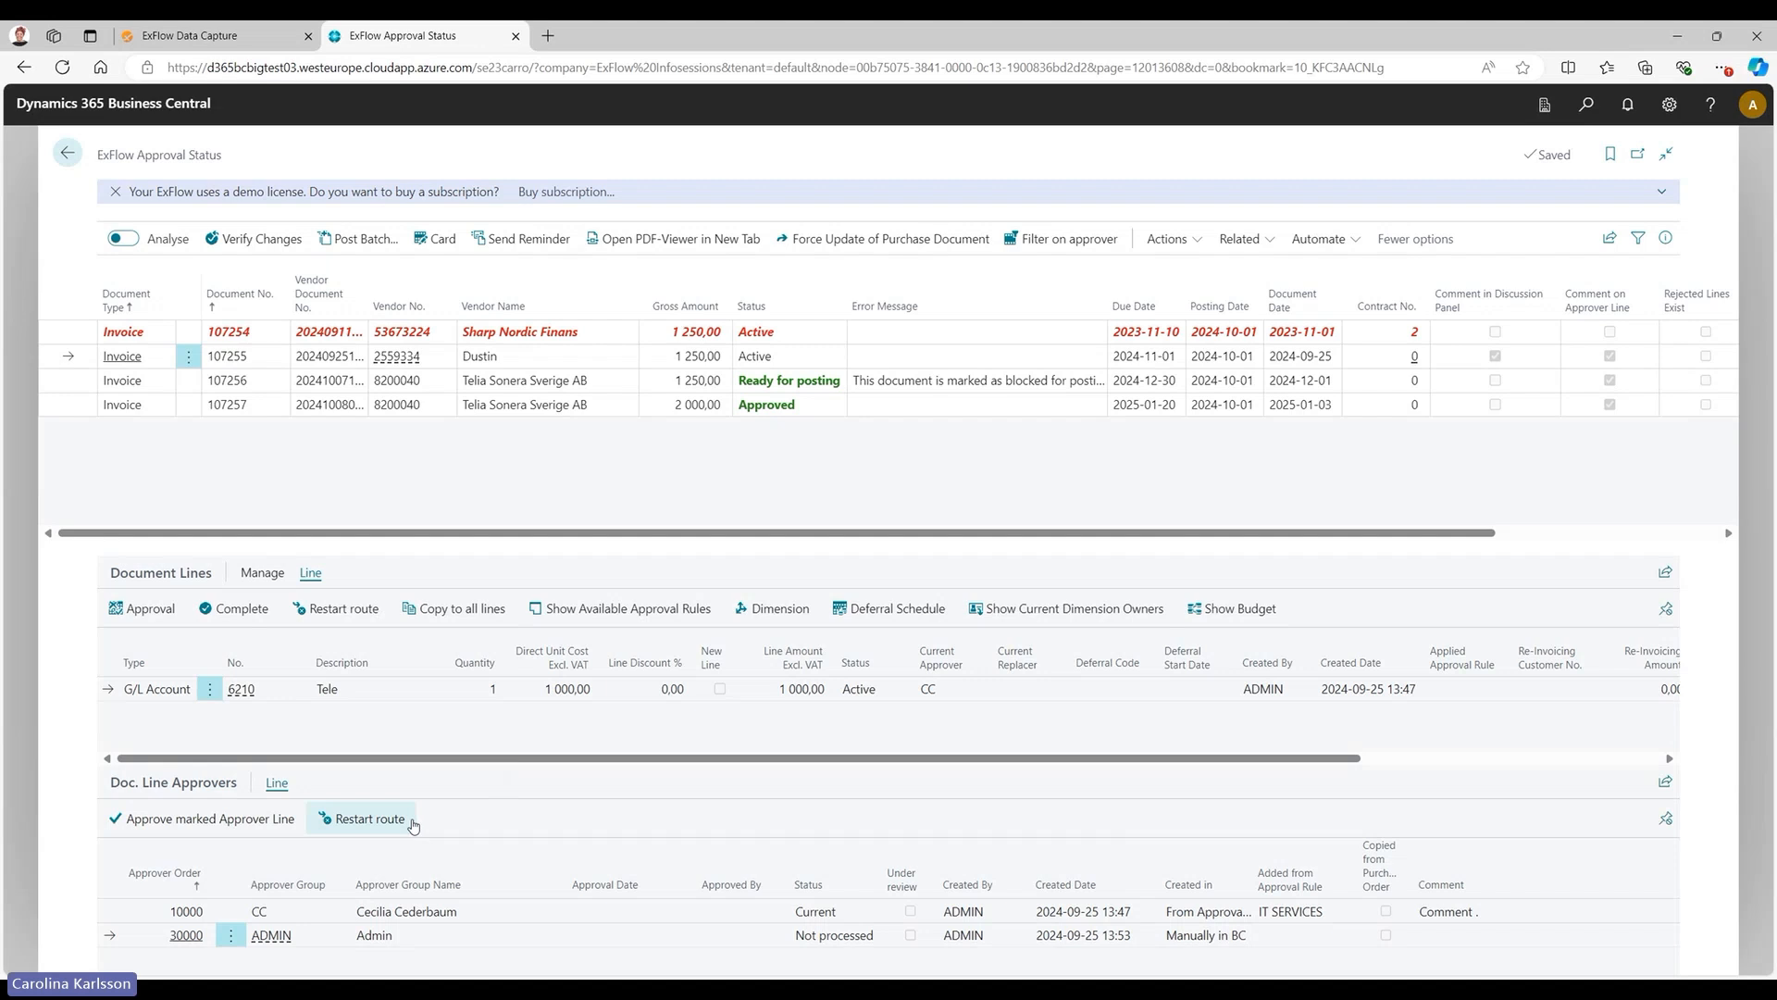
Review the approver-level route restart options for the Dustin invoice, including restarting from the marked approver for all lines, and cancel without restarting.
left_click(410, 822)
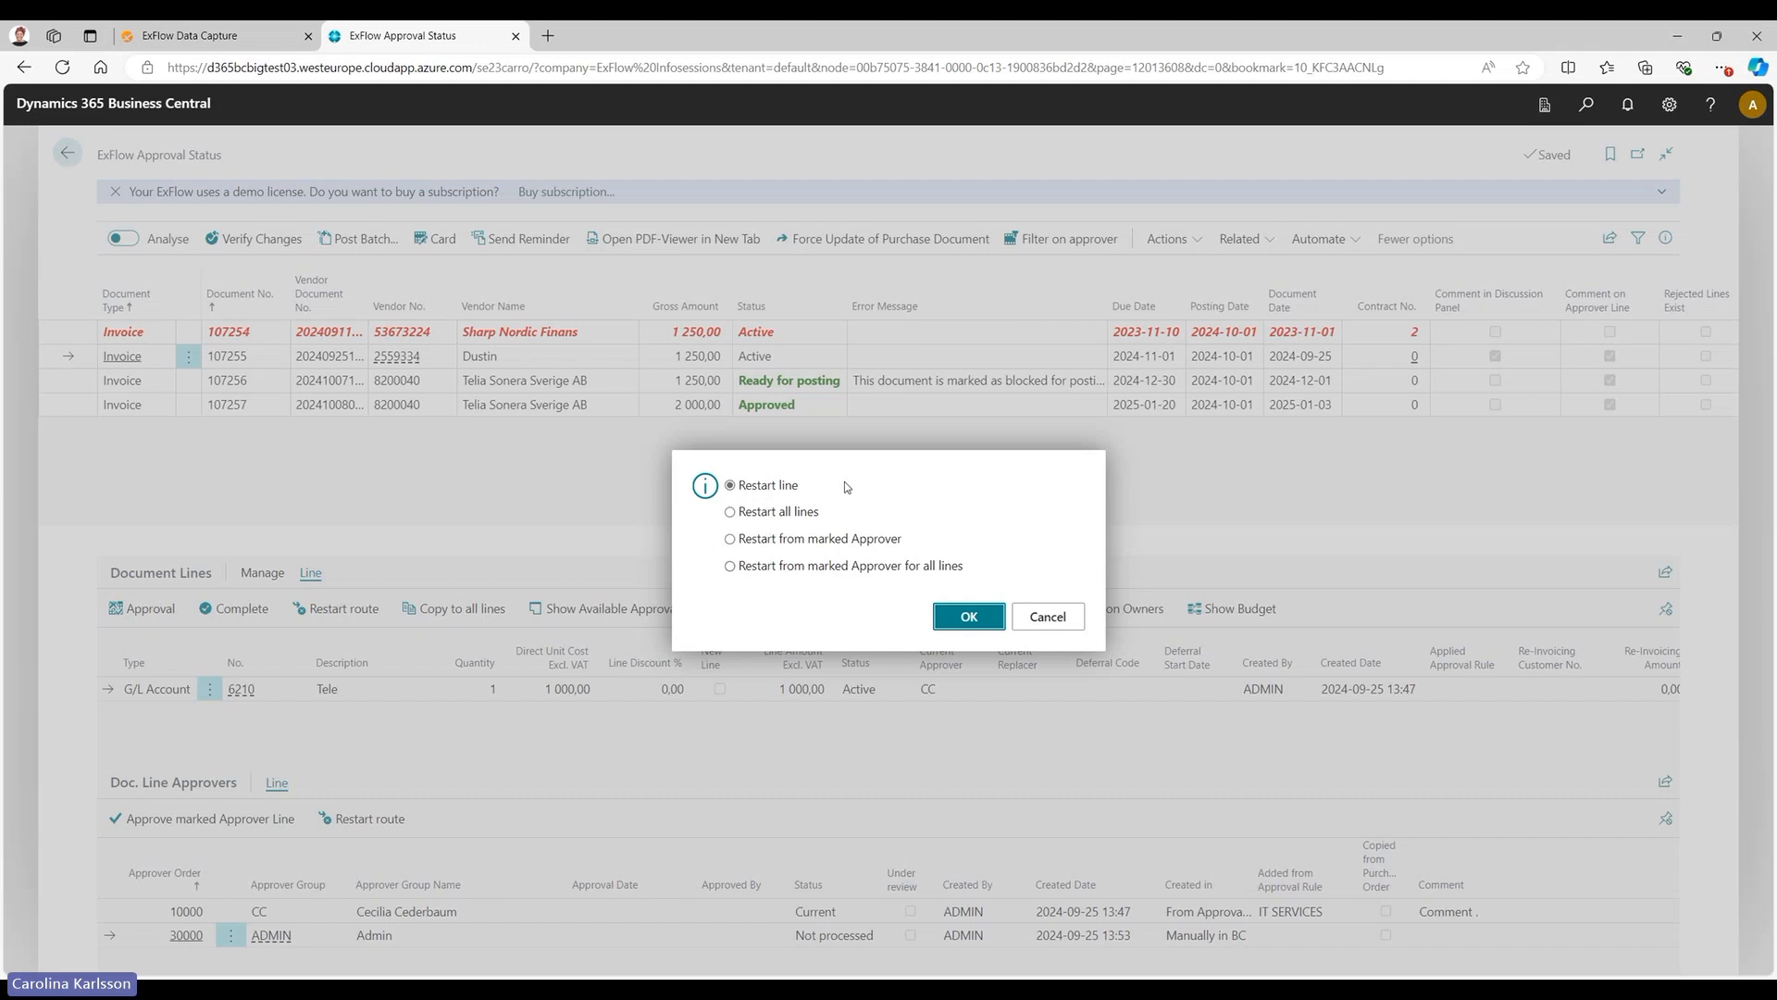
left_click(803, 514)
left_click(865, 542)
left_click(835, 572)
key("Escape")
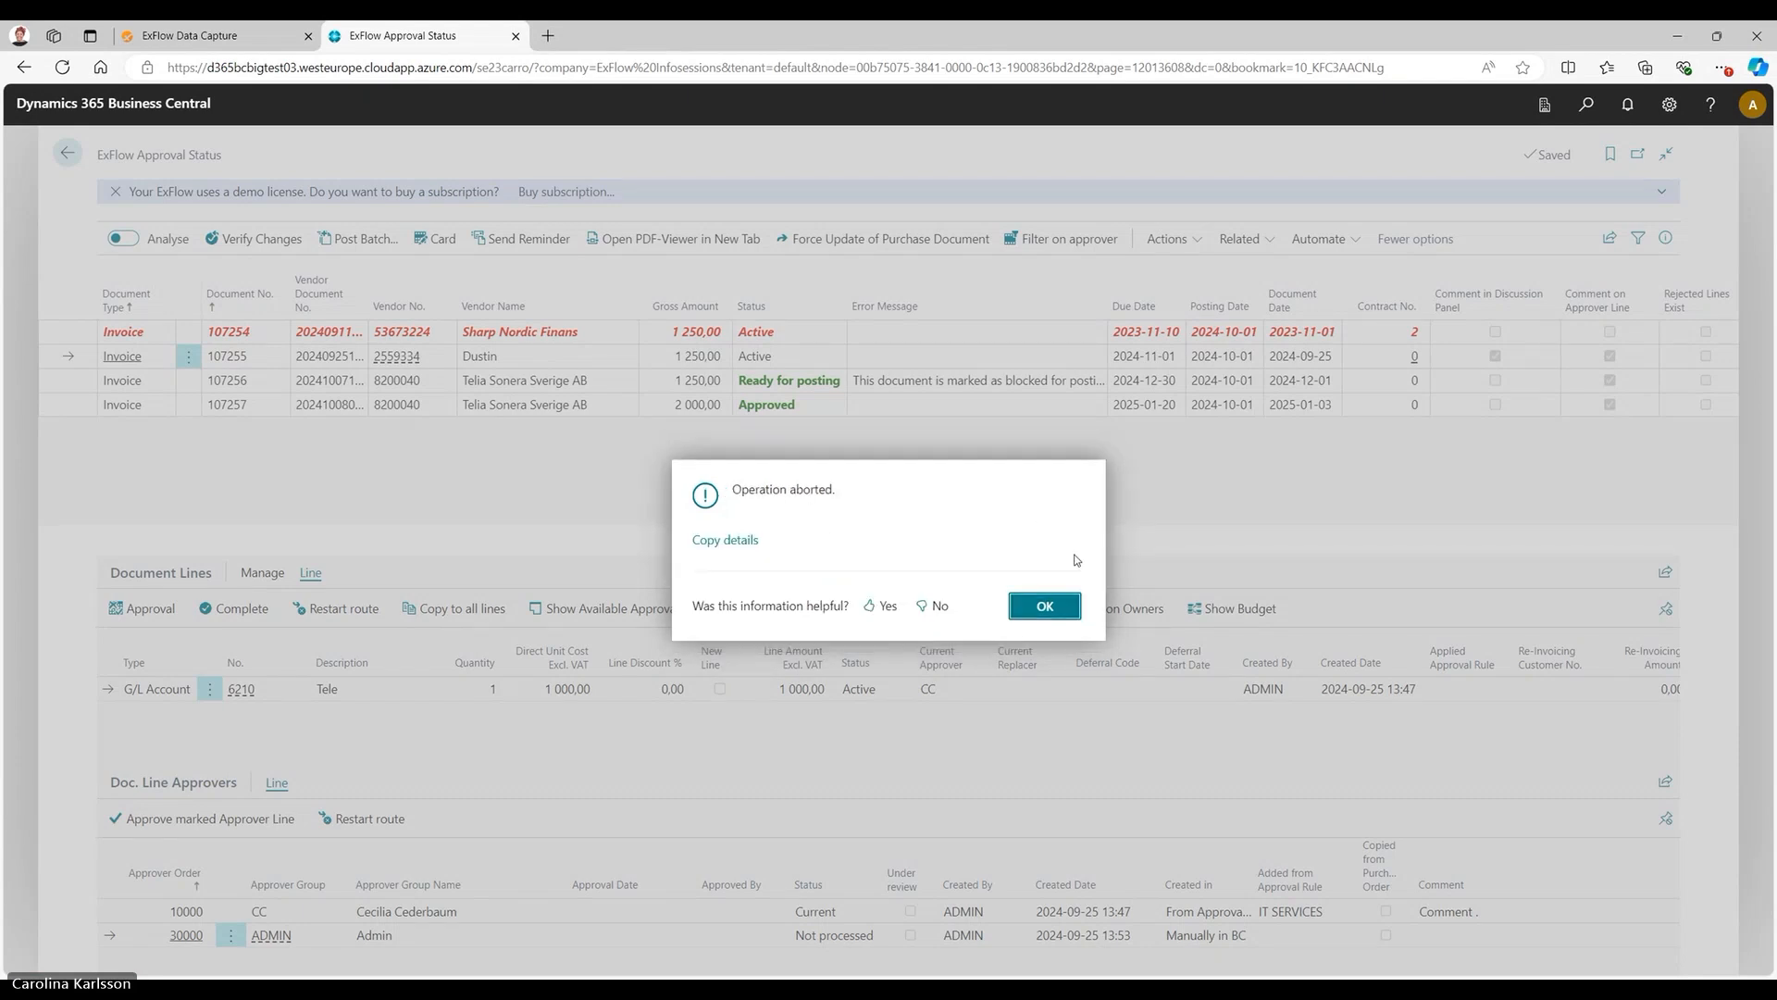
left_click(1045, 607)
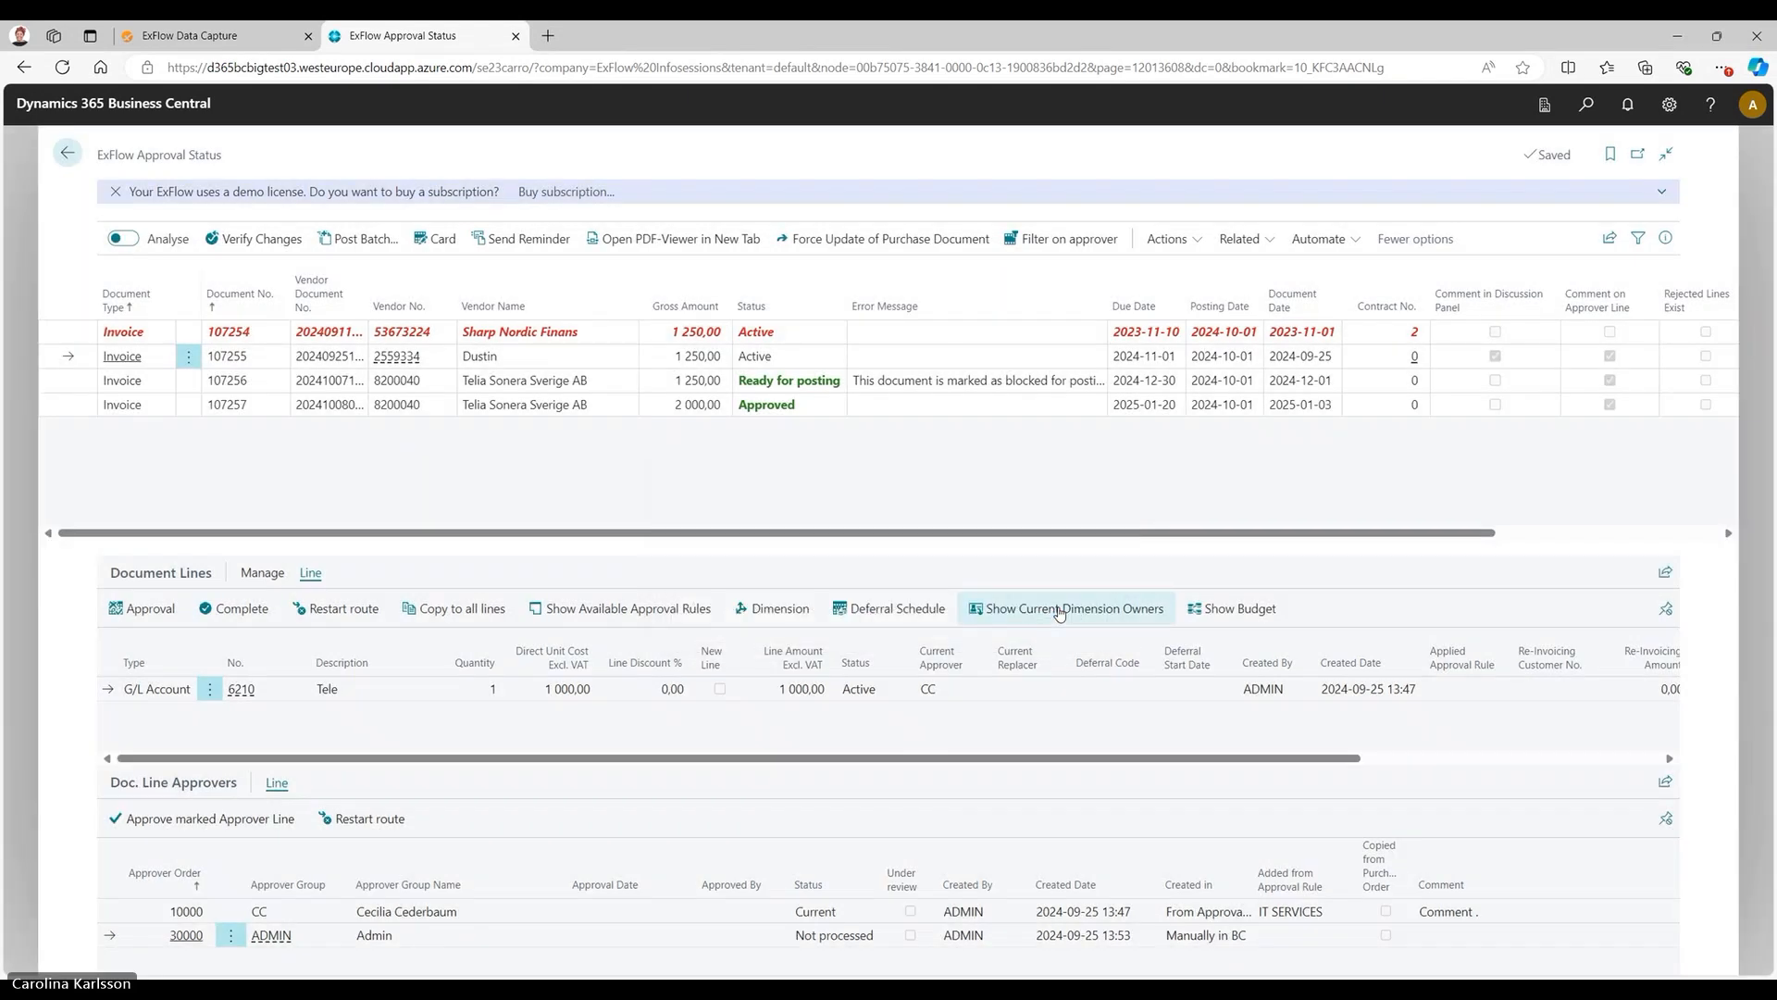
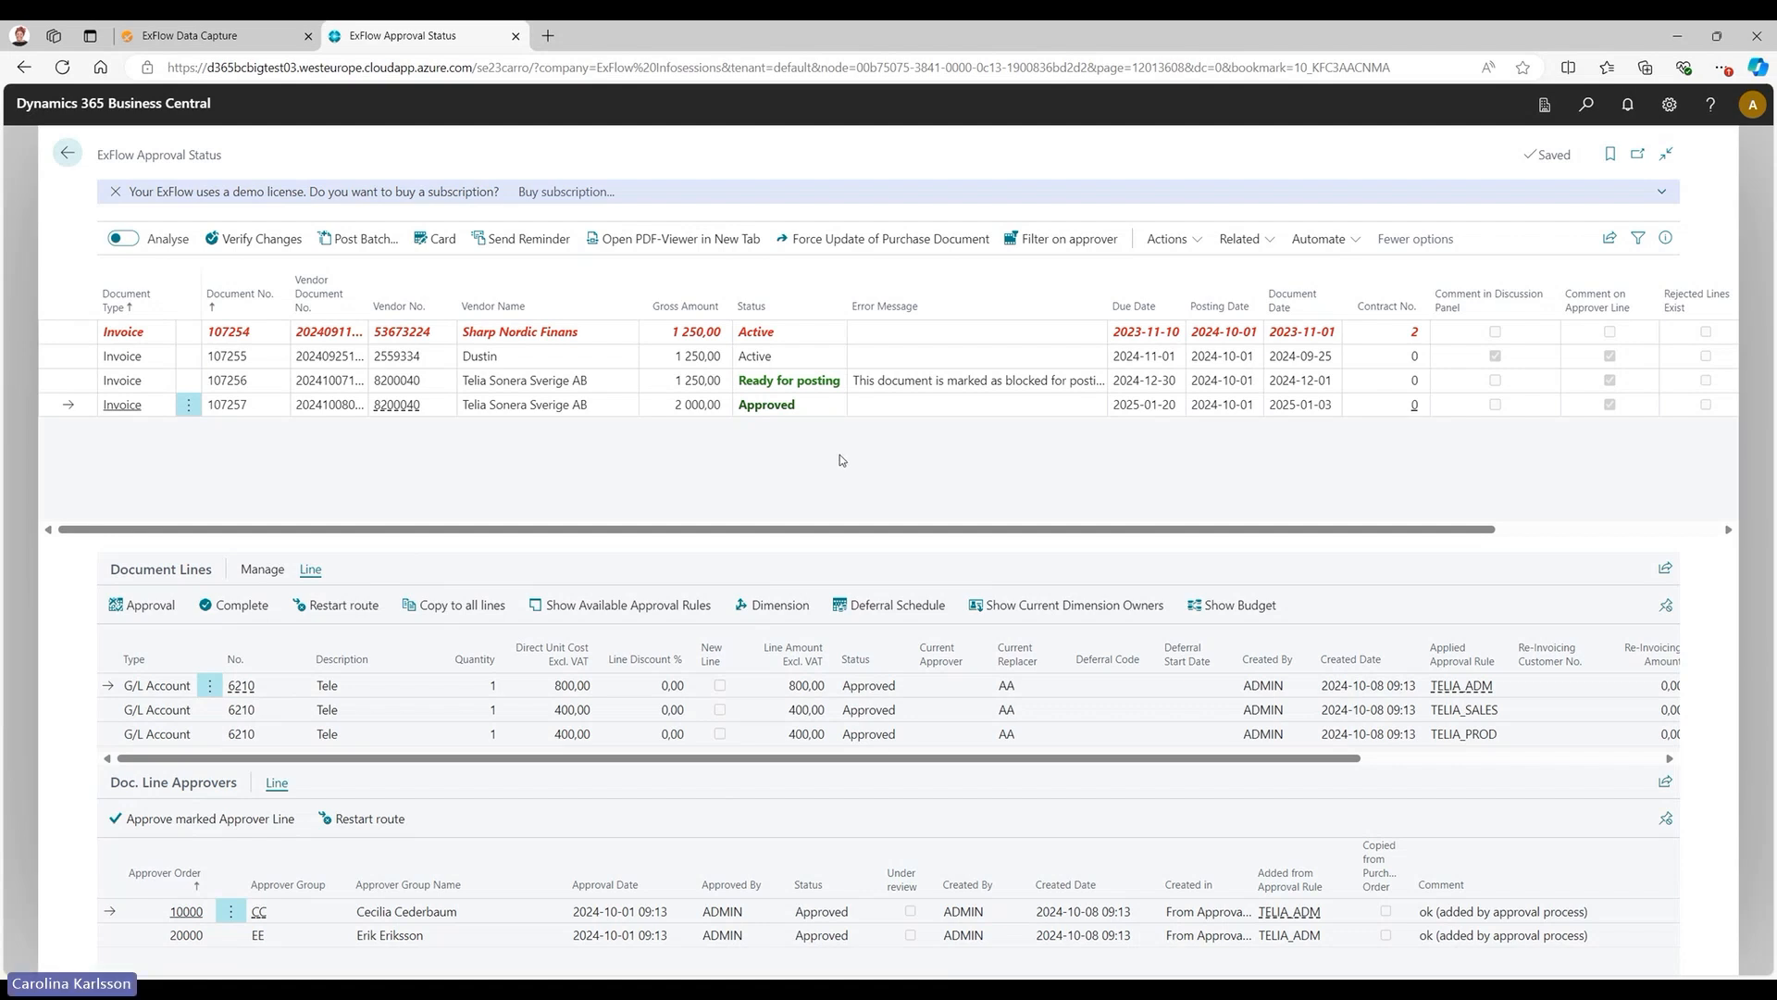
Review the posting options for the Telia Sonera invoice that is ready for posting, without choosing one.
left_click(72, 385)
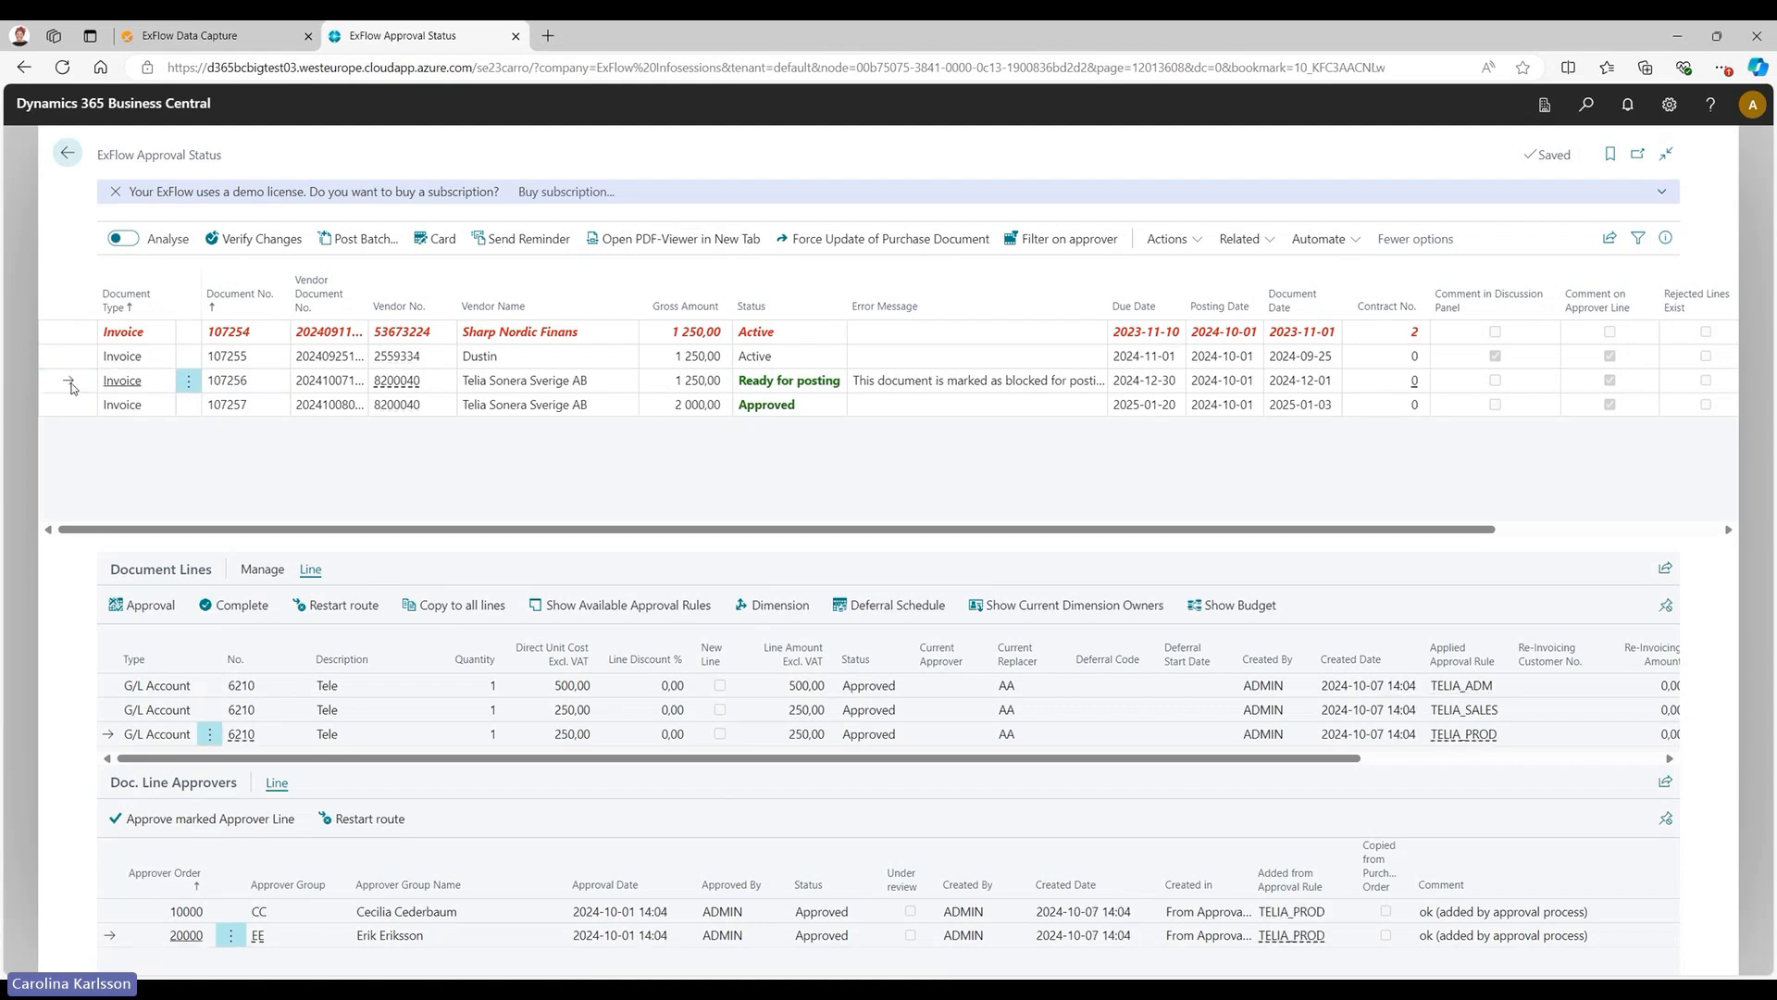
left_click(1168, 239)
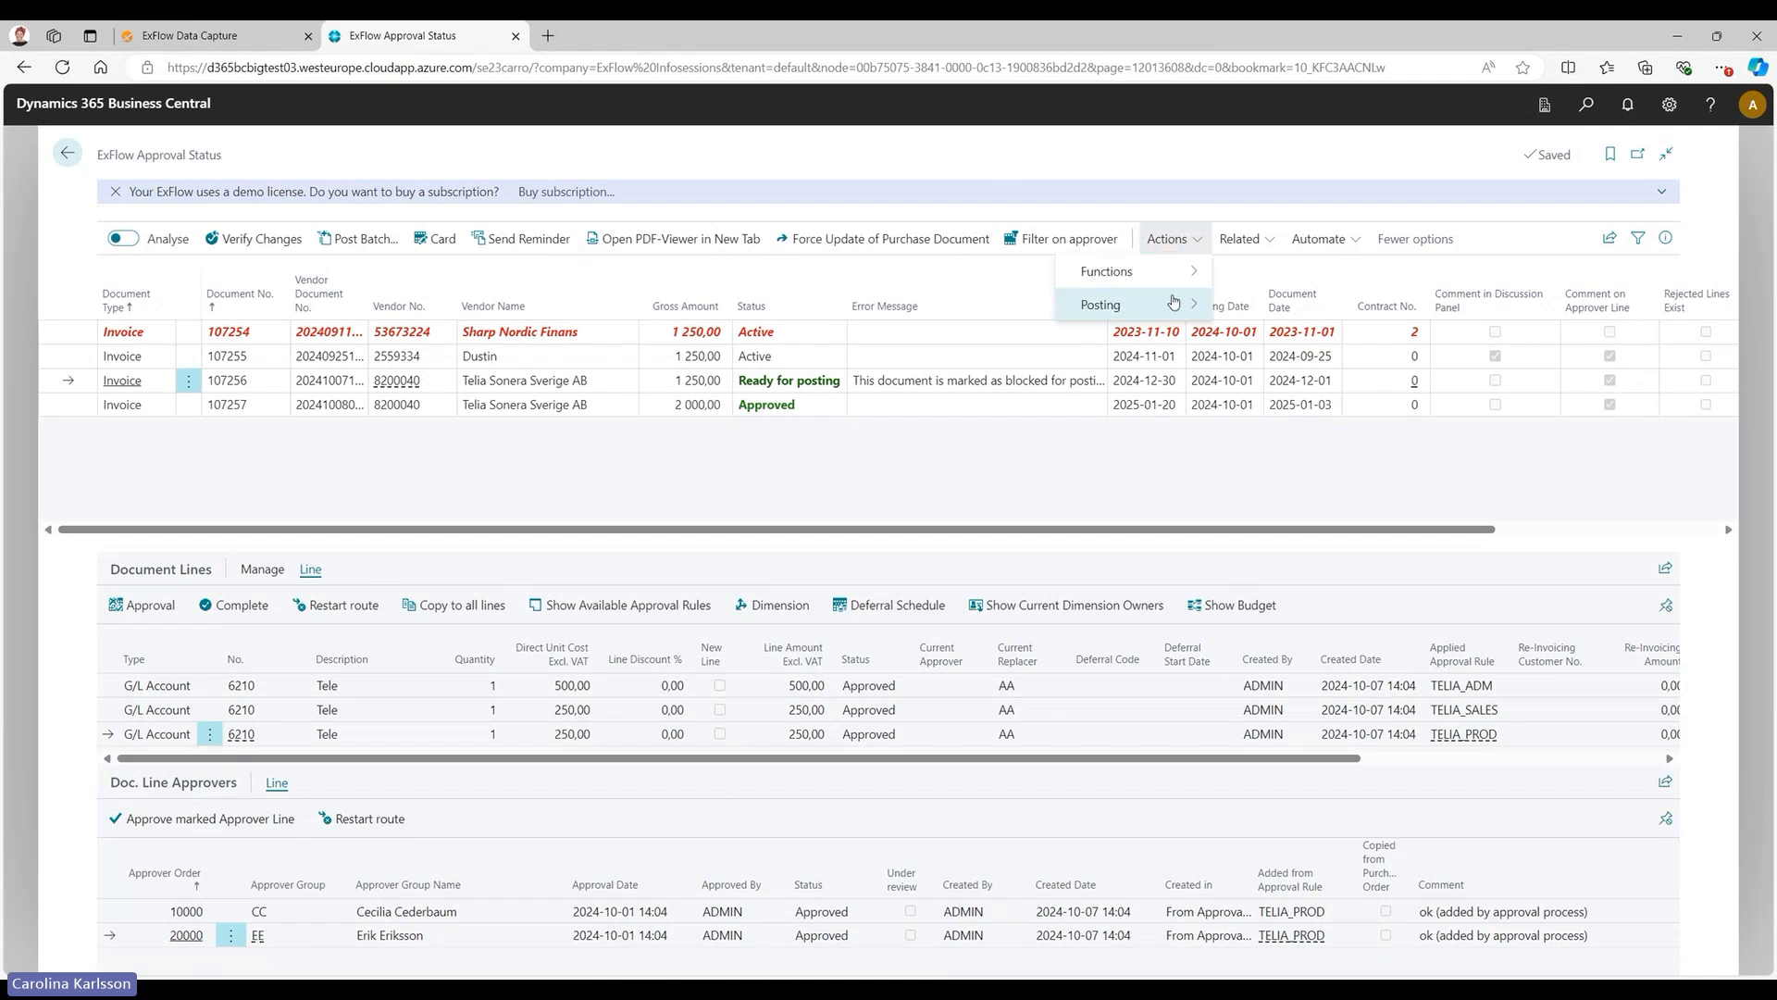
mouse_move(1172, 303)
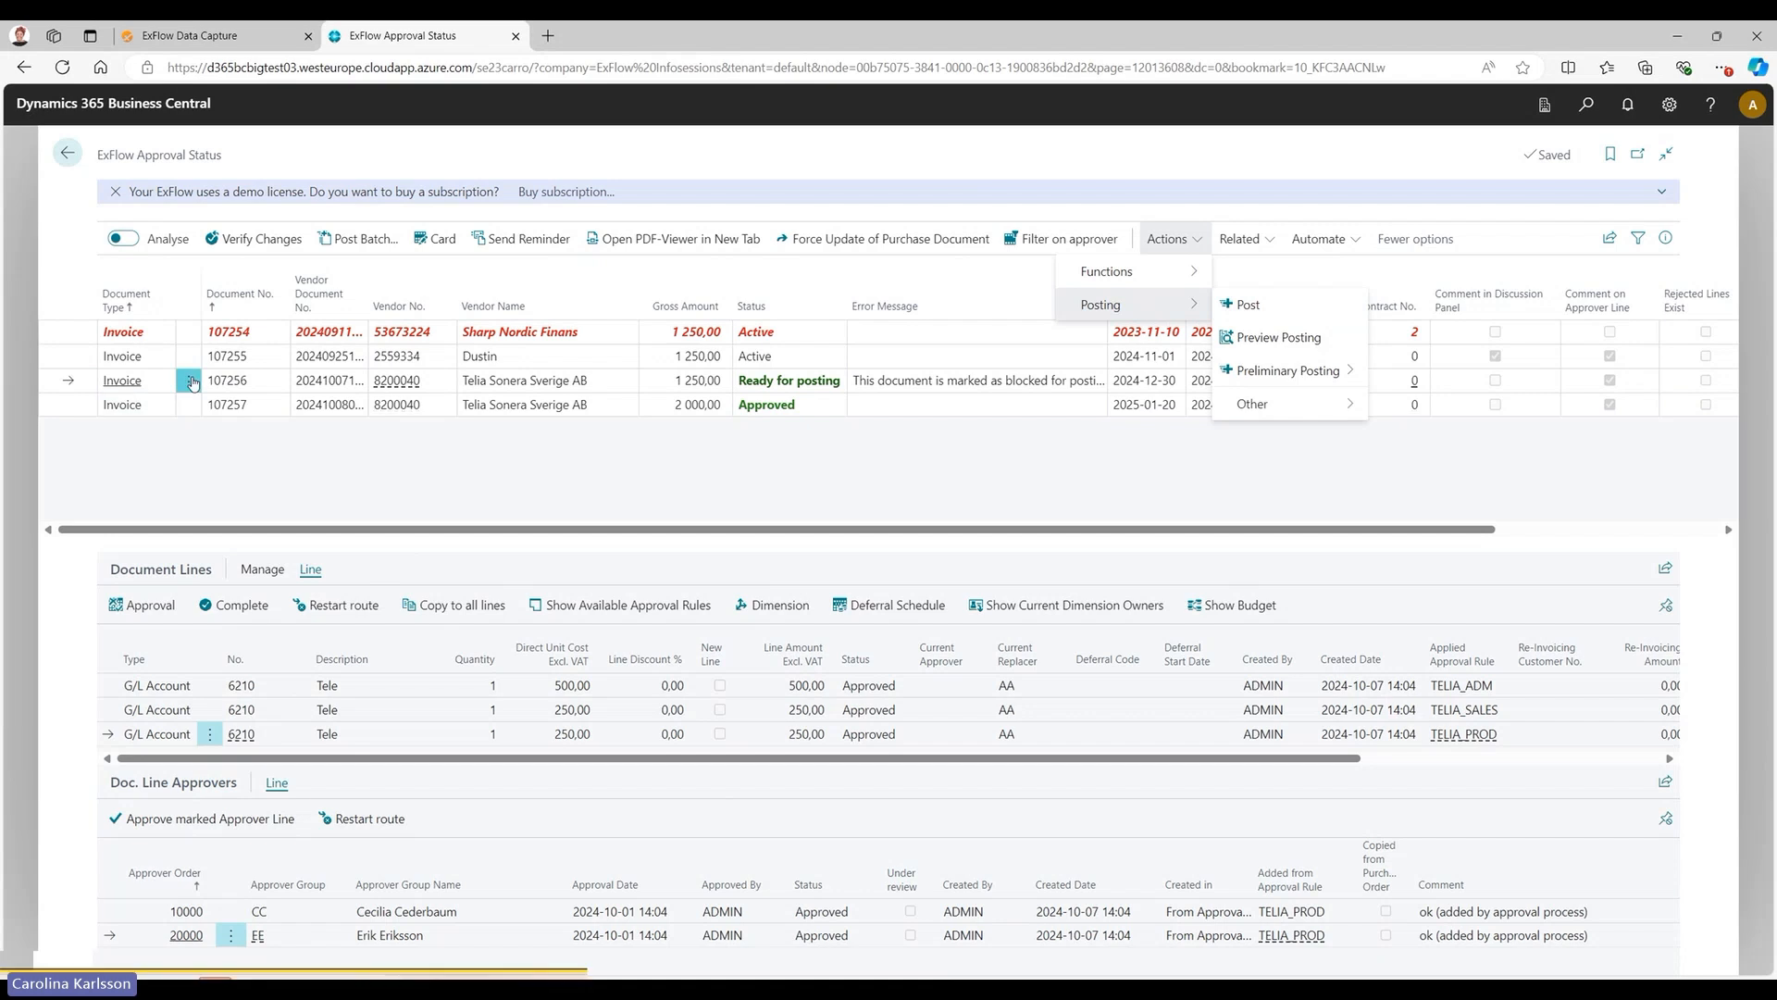
left_click(190, 382)
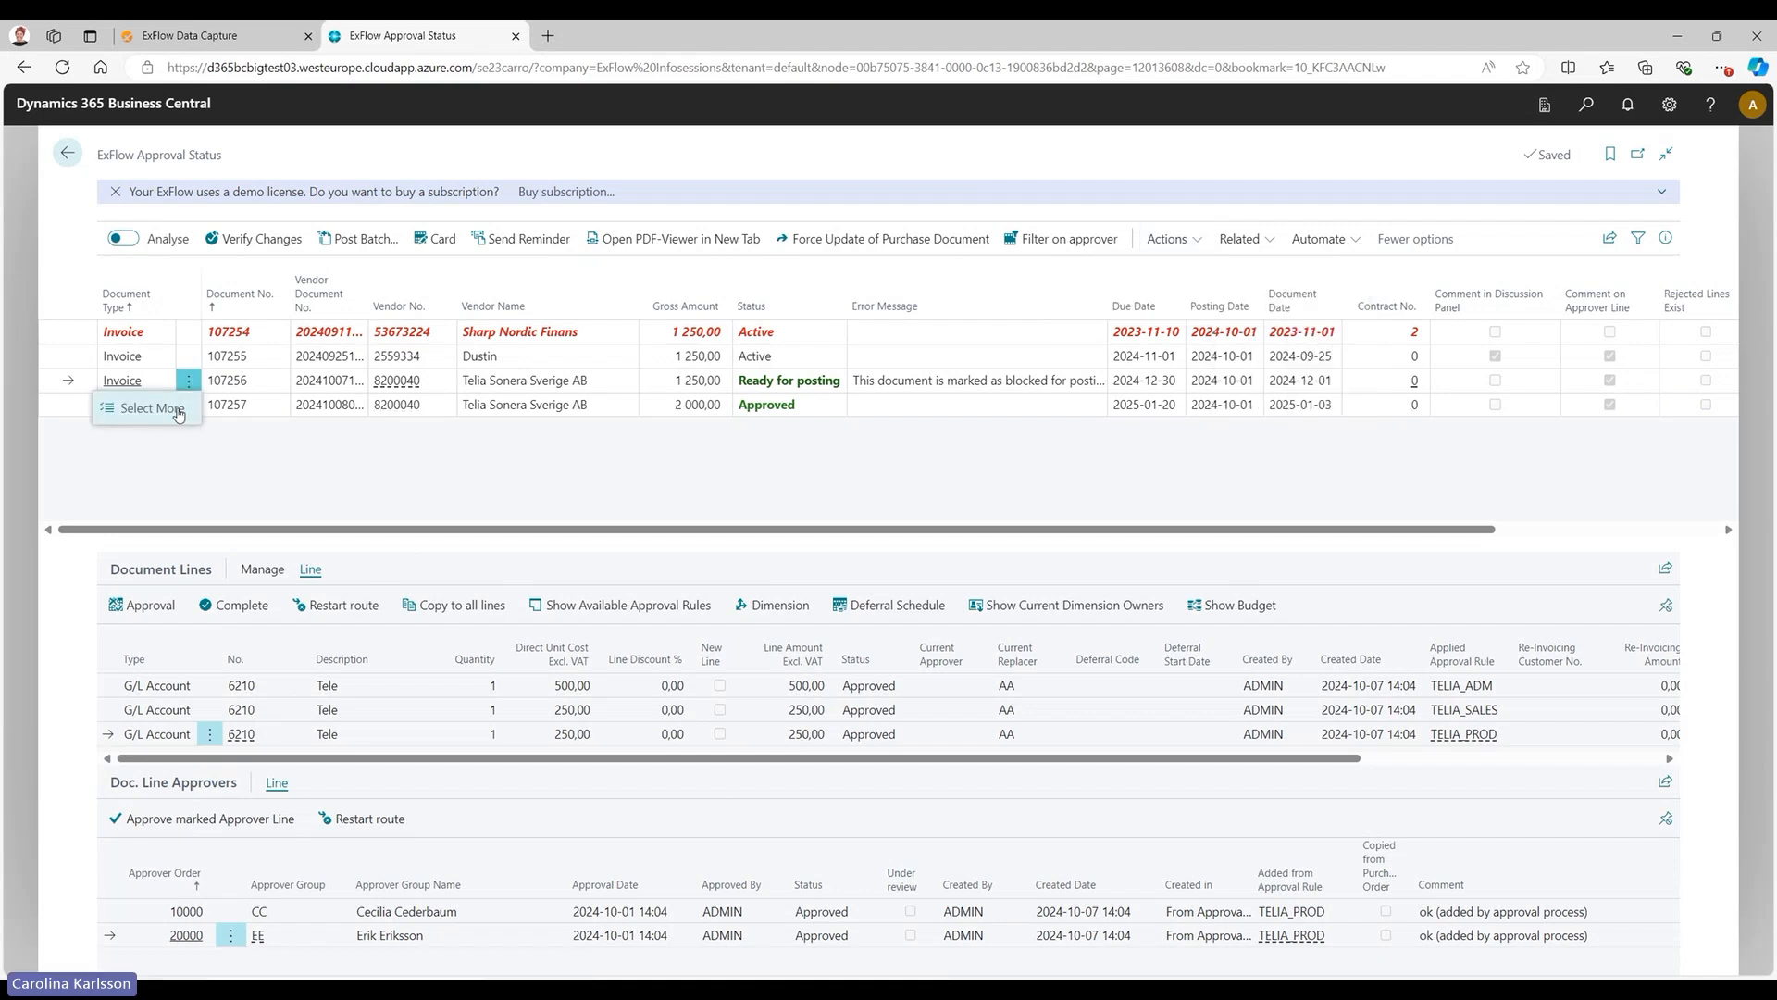
left_click(350, 450)
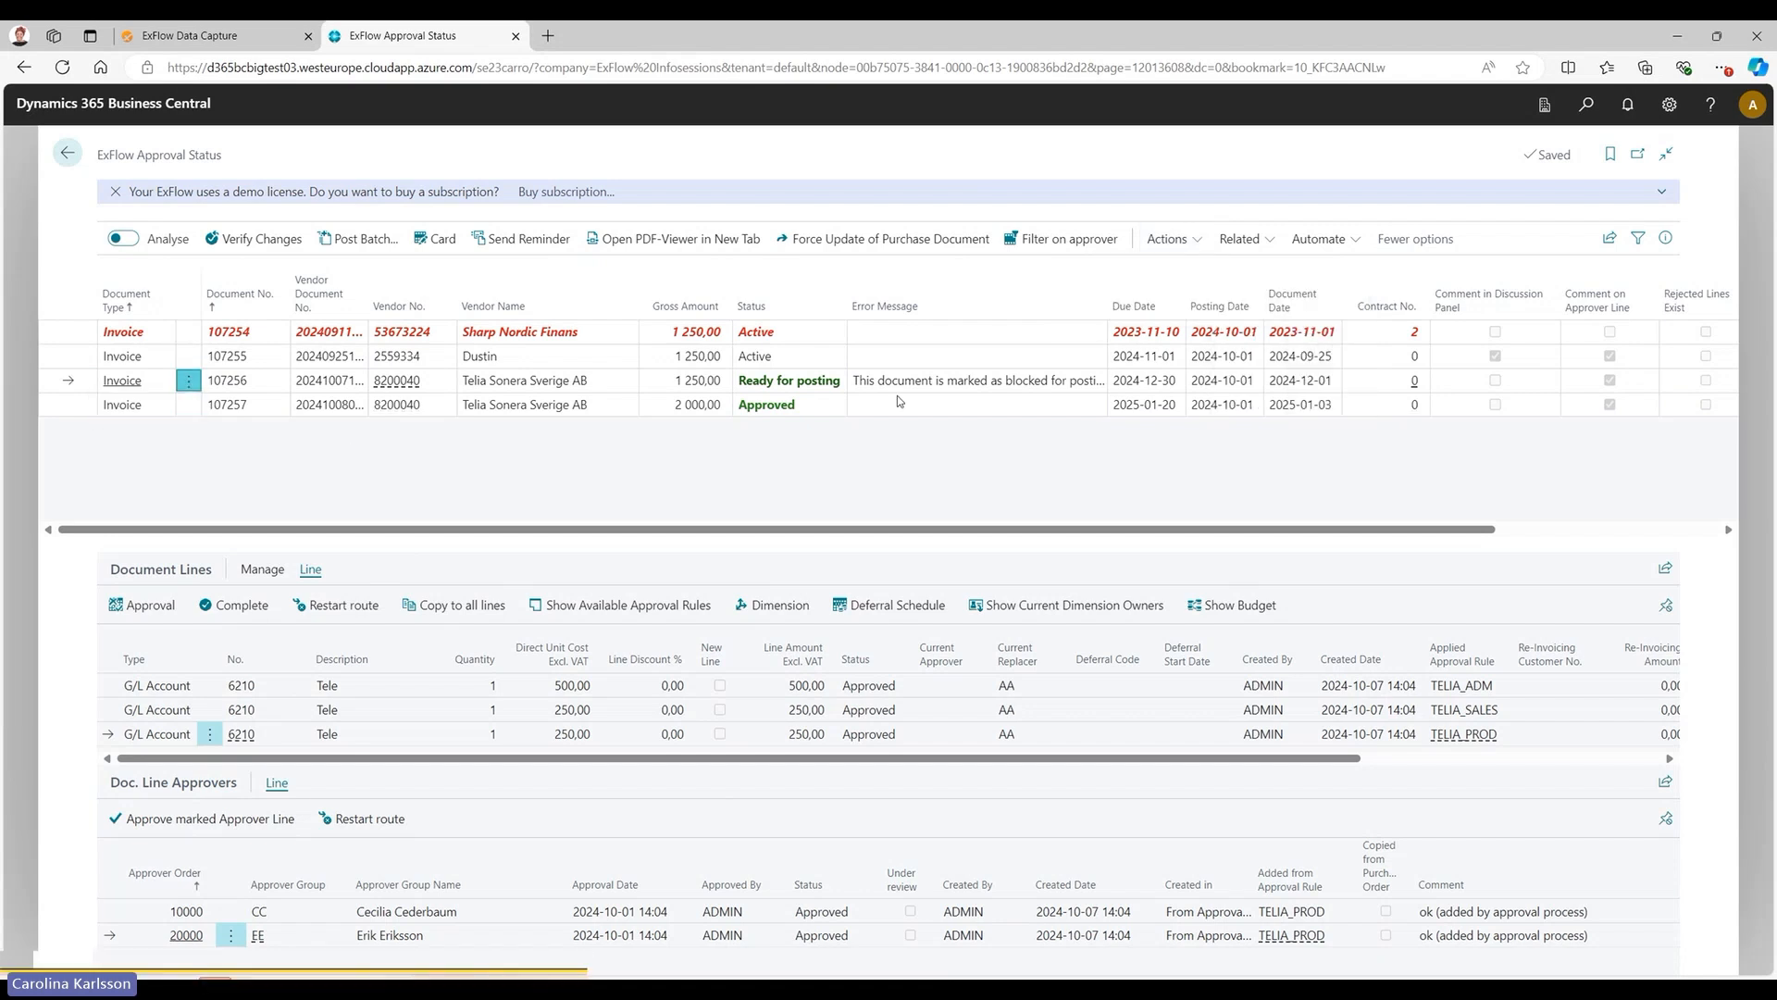
left_click(1162, 238)
left_click(1174, 306)
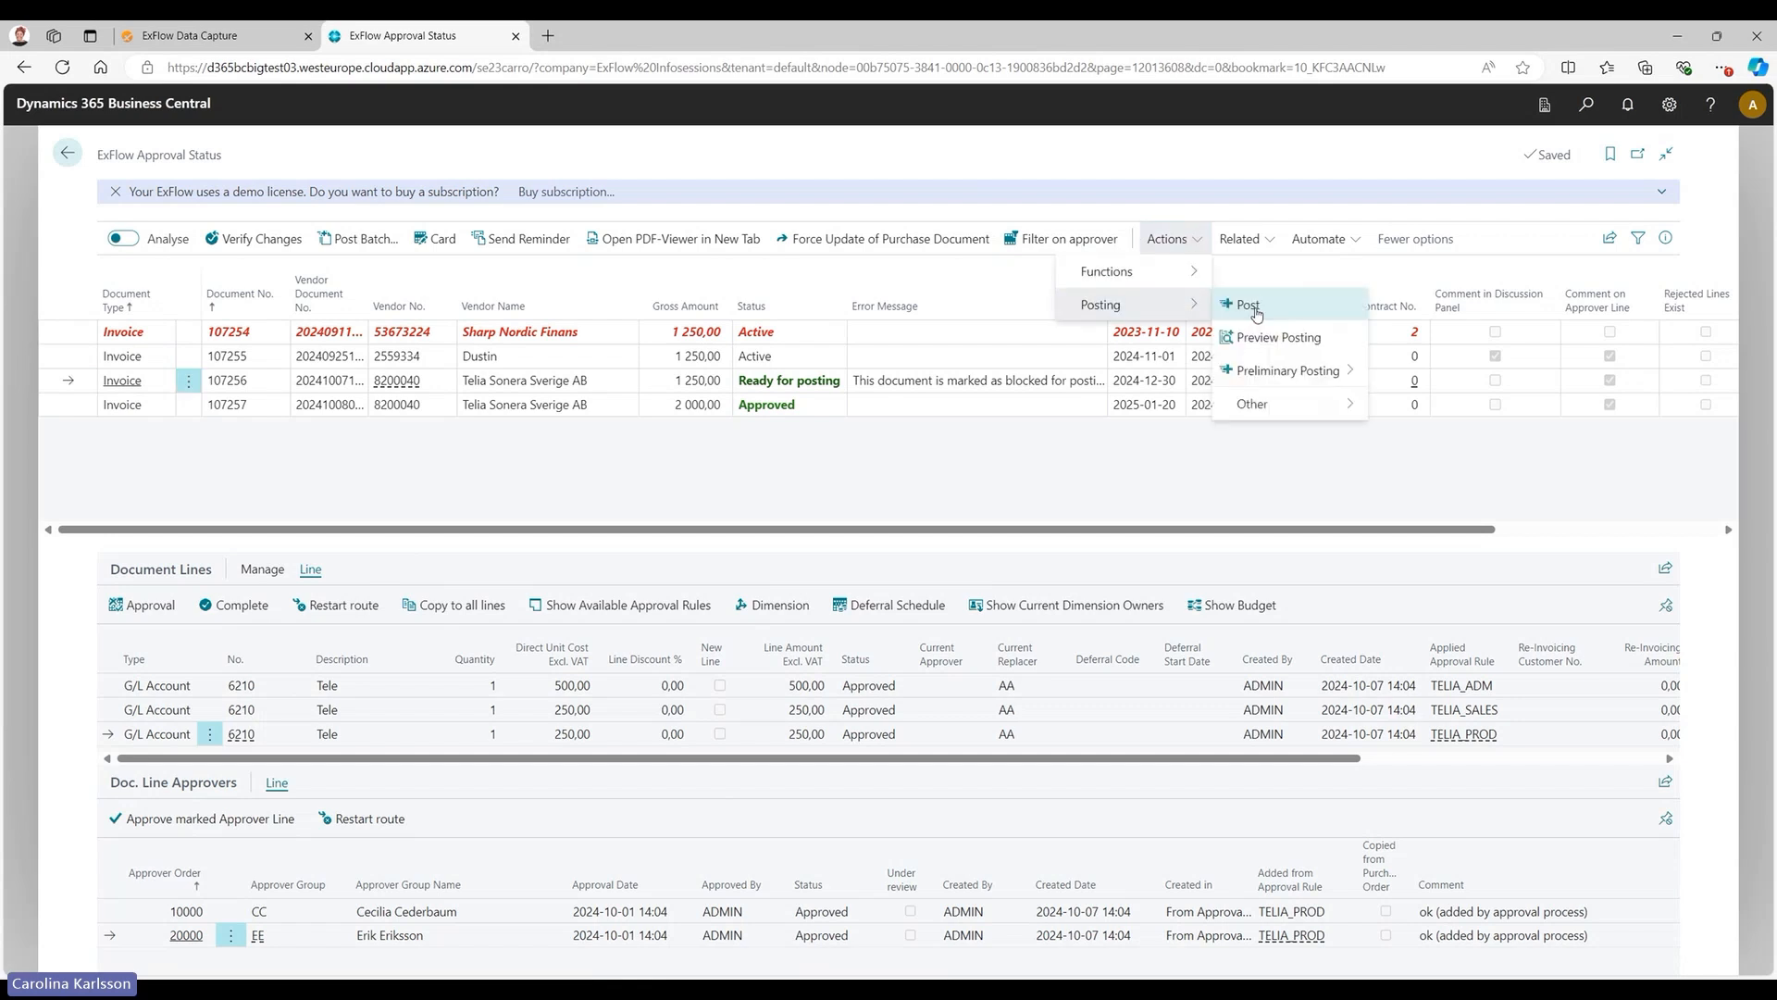
left_click(504, 466)
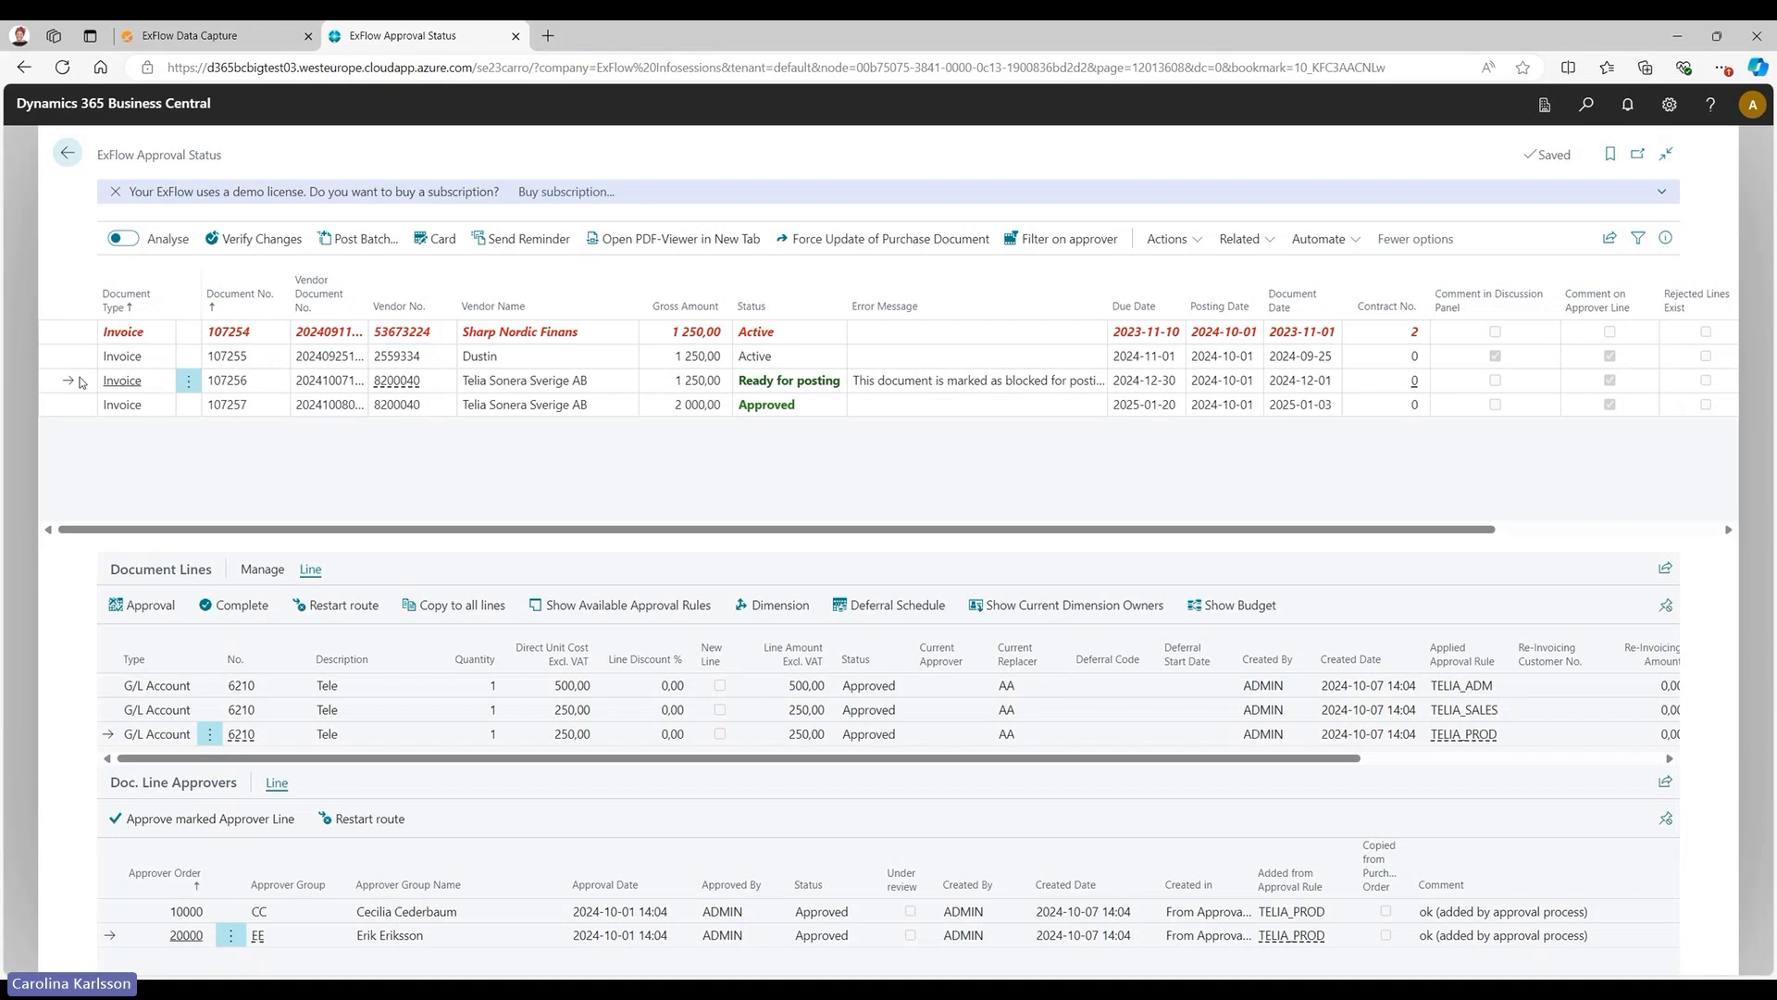
Try to post the Telia Sonera invoice that is ready for posting.
key("F9")
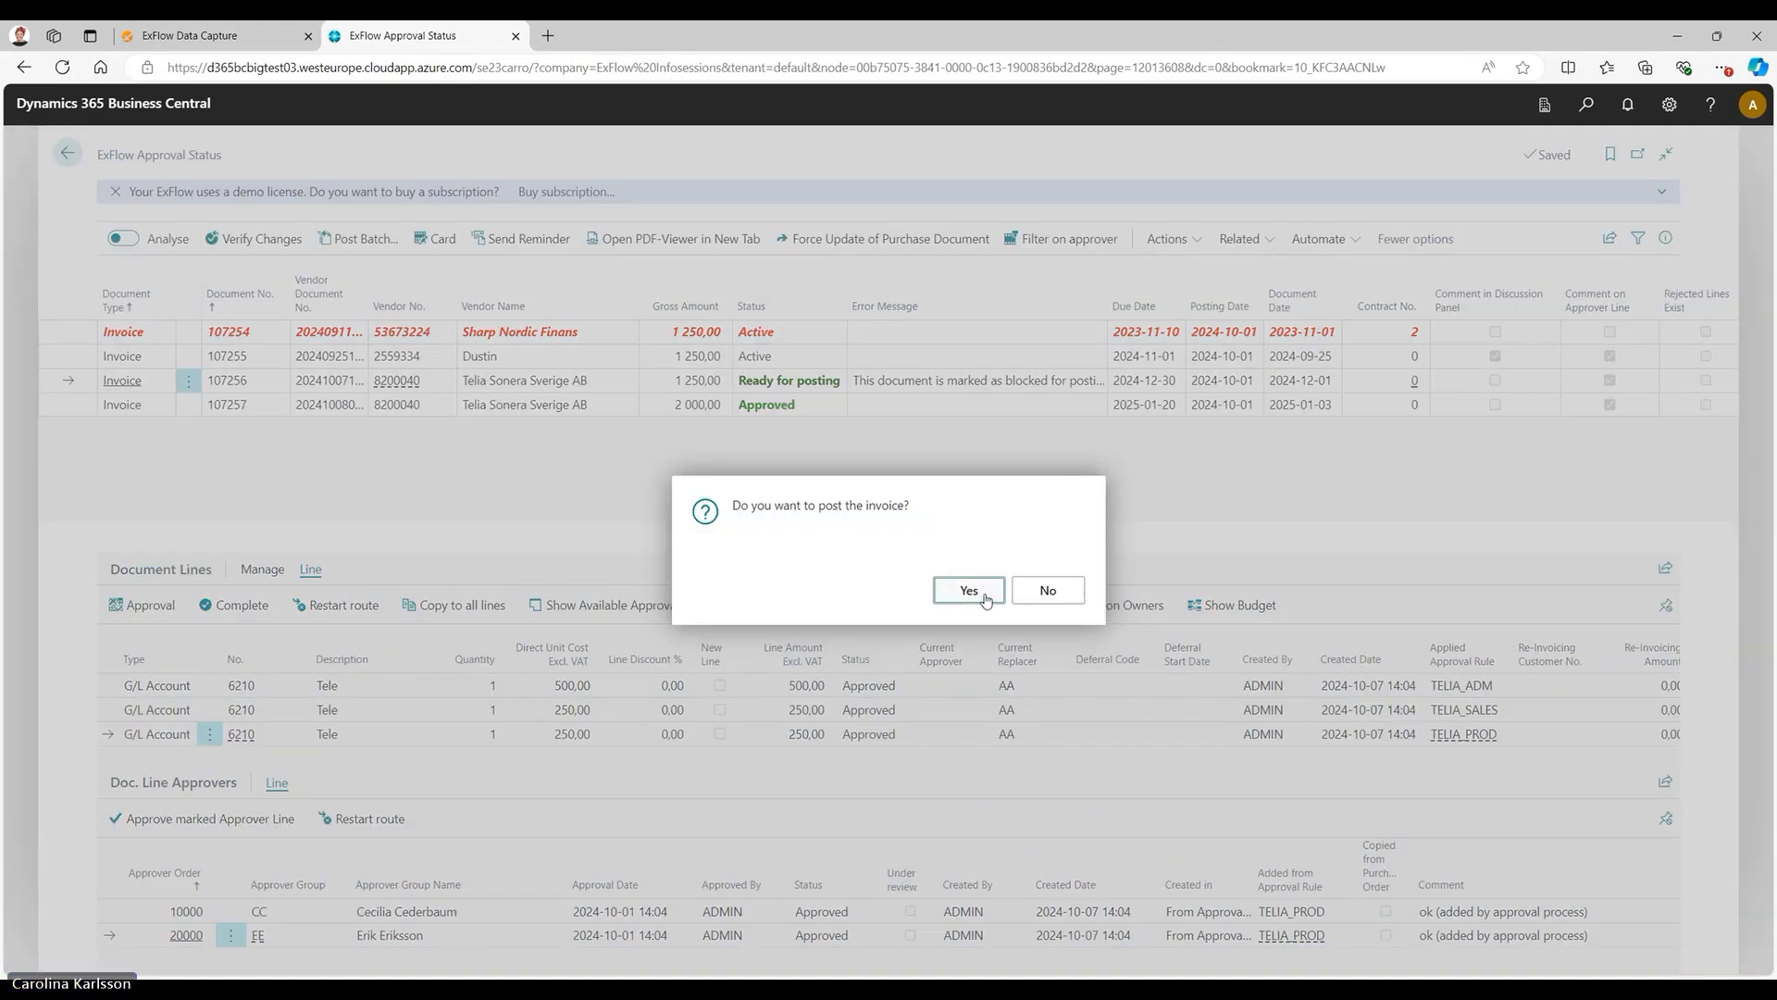
key("Return")
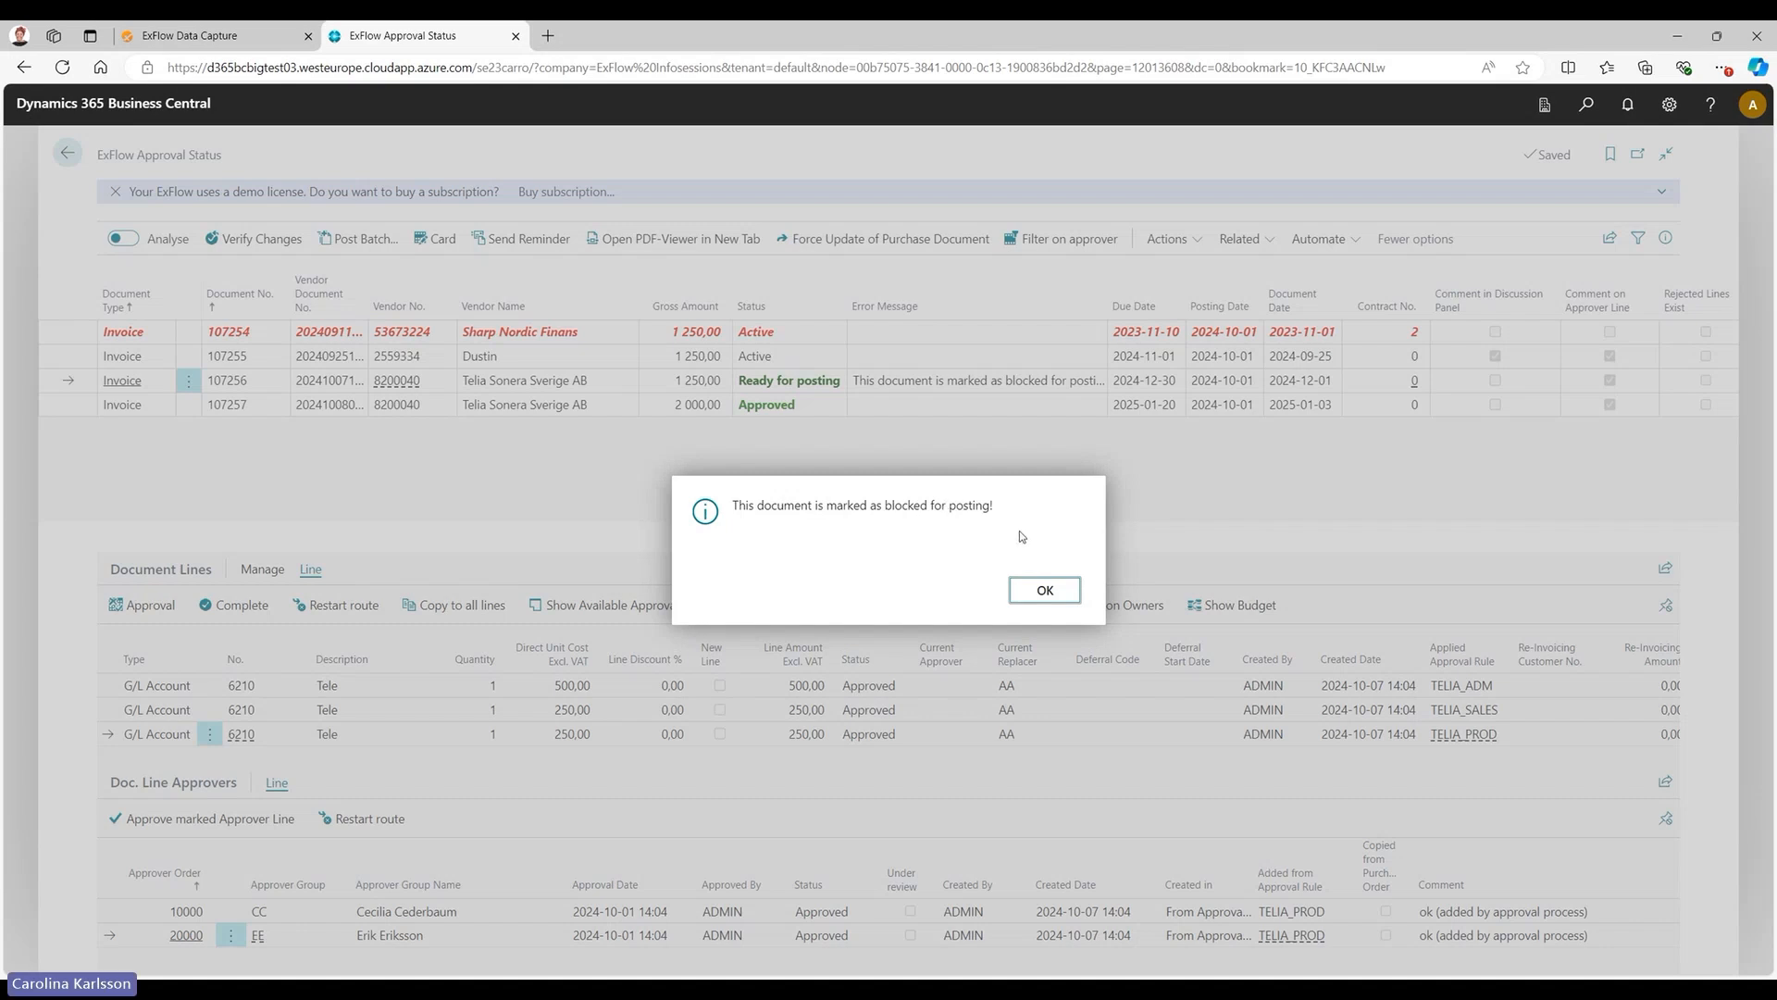
left_click(1049, 596)
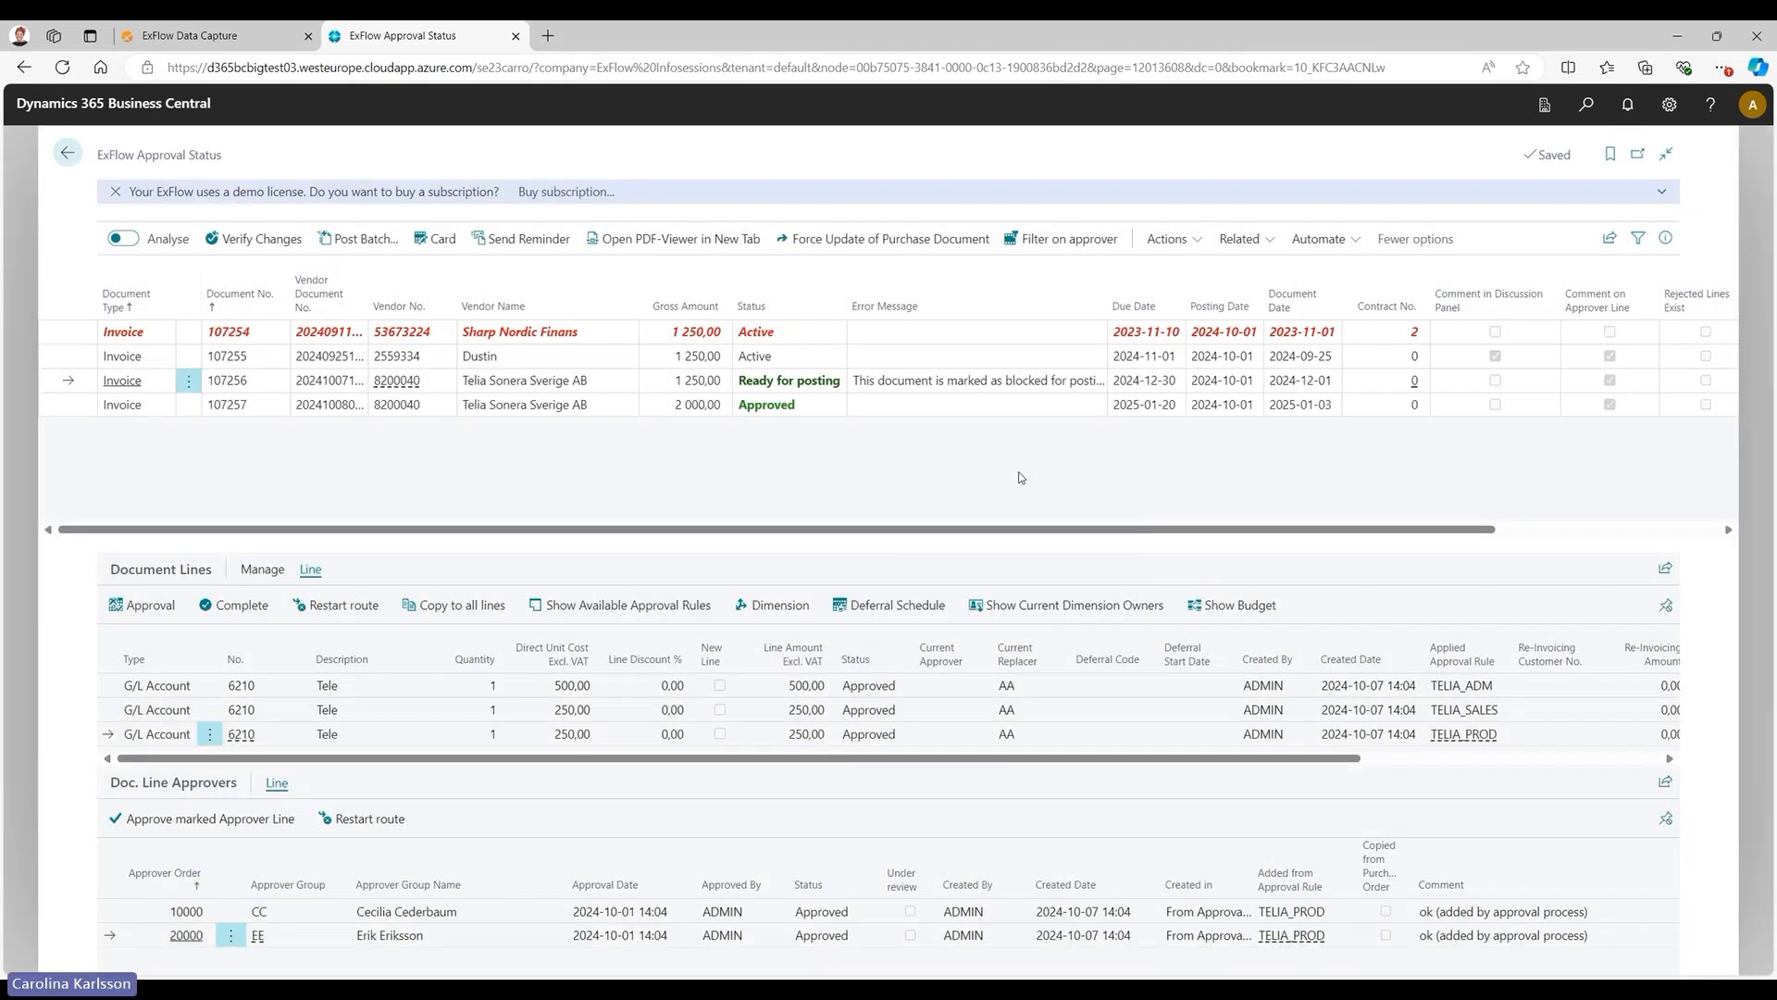
Clear the ExFlow Block Document value on the Telia Sonera purchase invoice card and close the card.
left_click(447, 246)
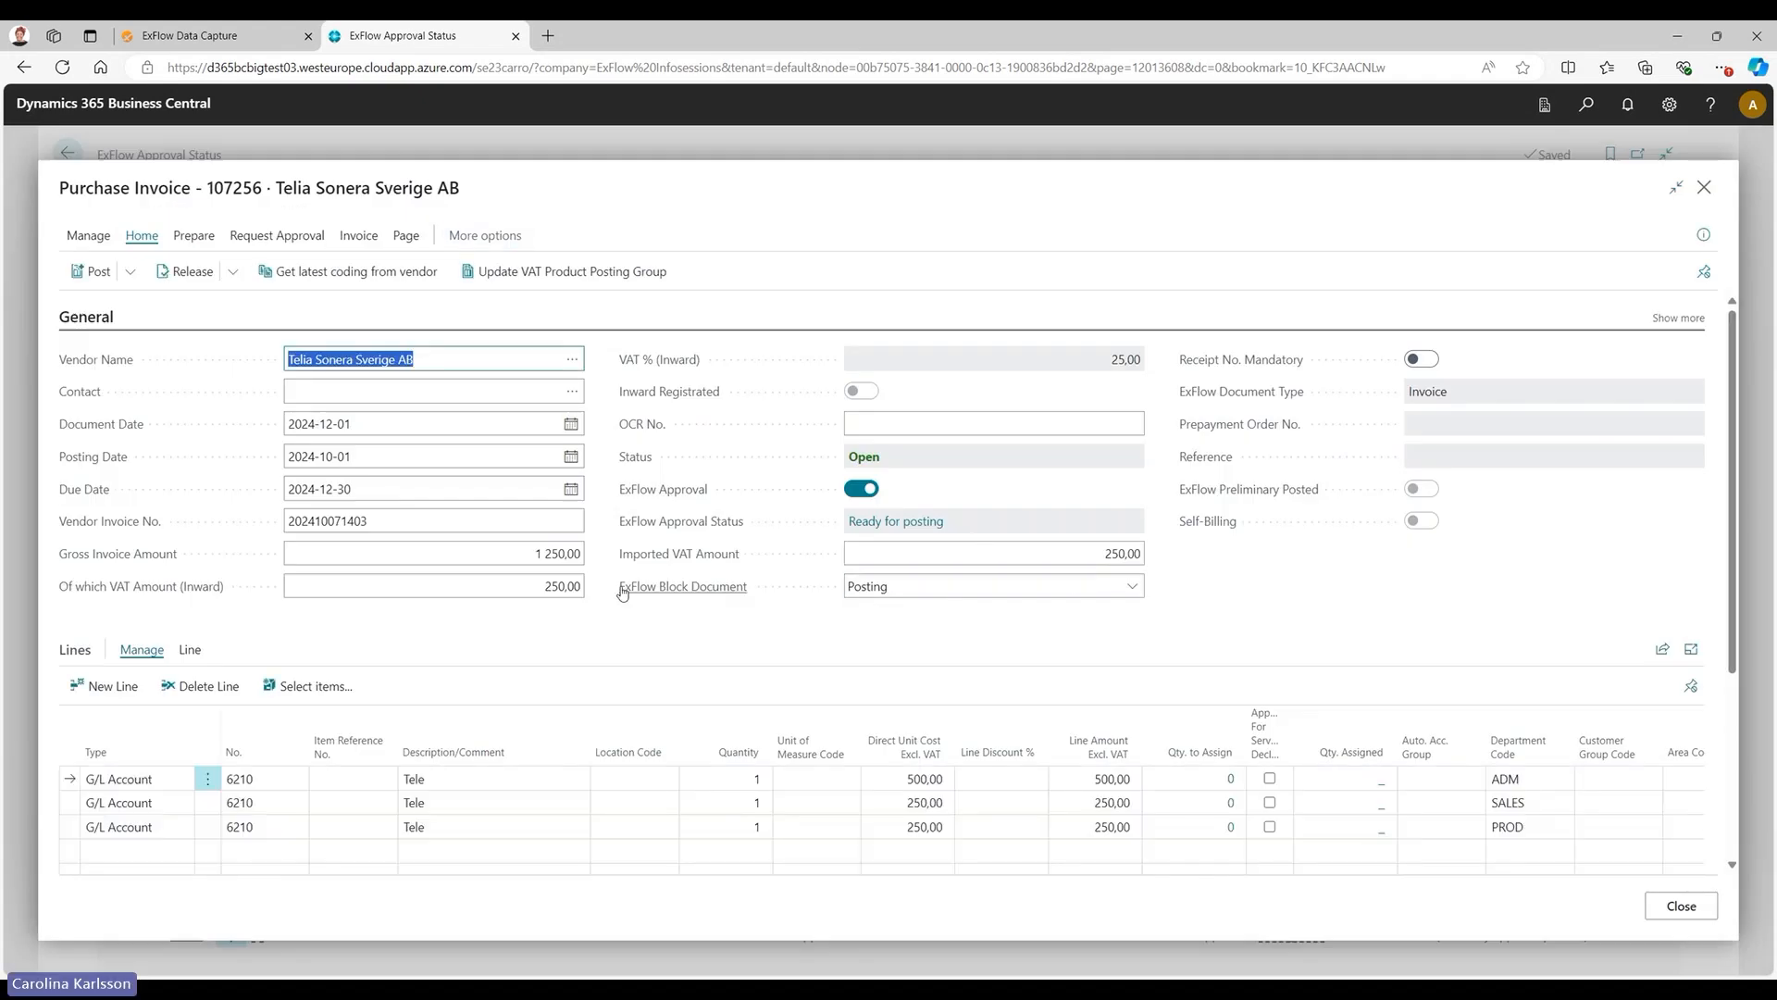
left_click(1108, 597)
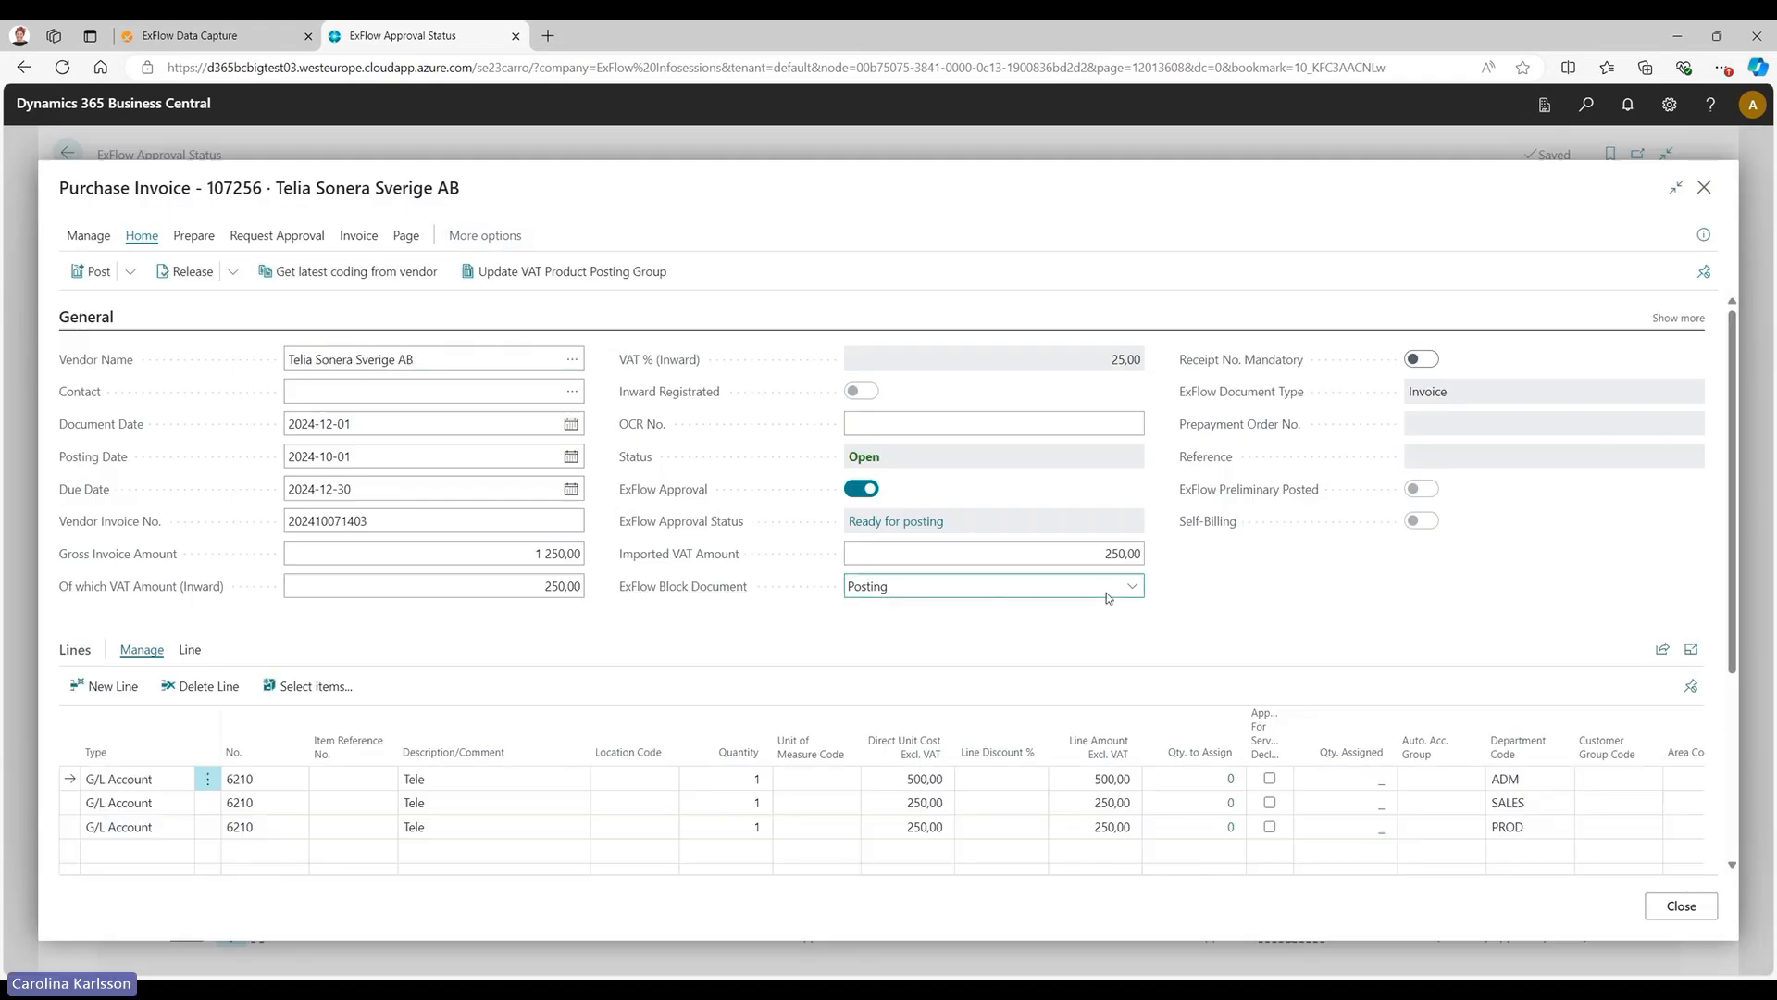
left_click(1071, 612)
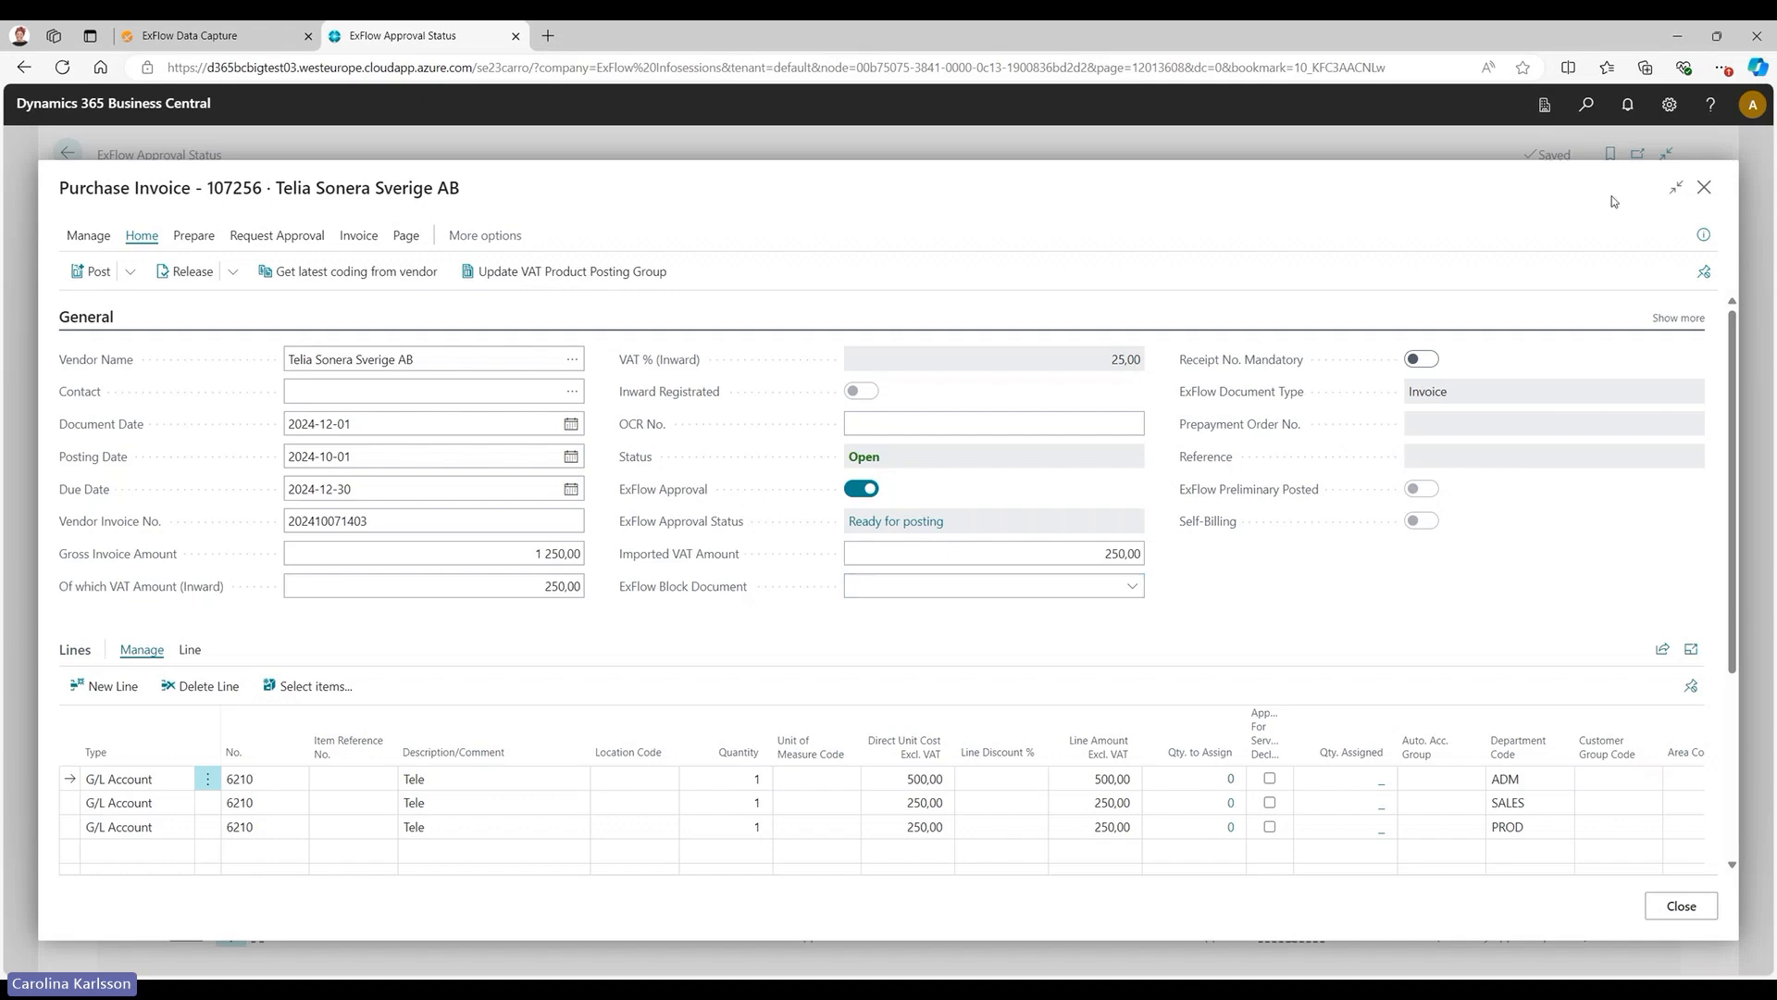
left_click(1704, 189)
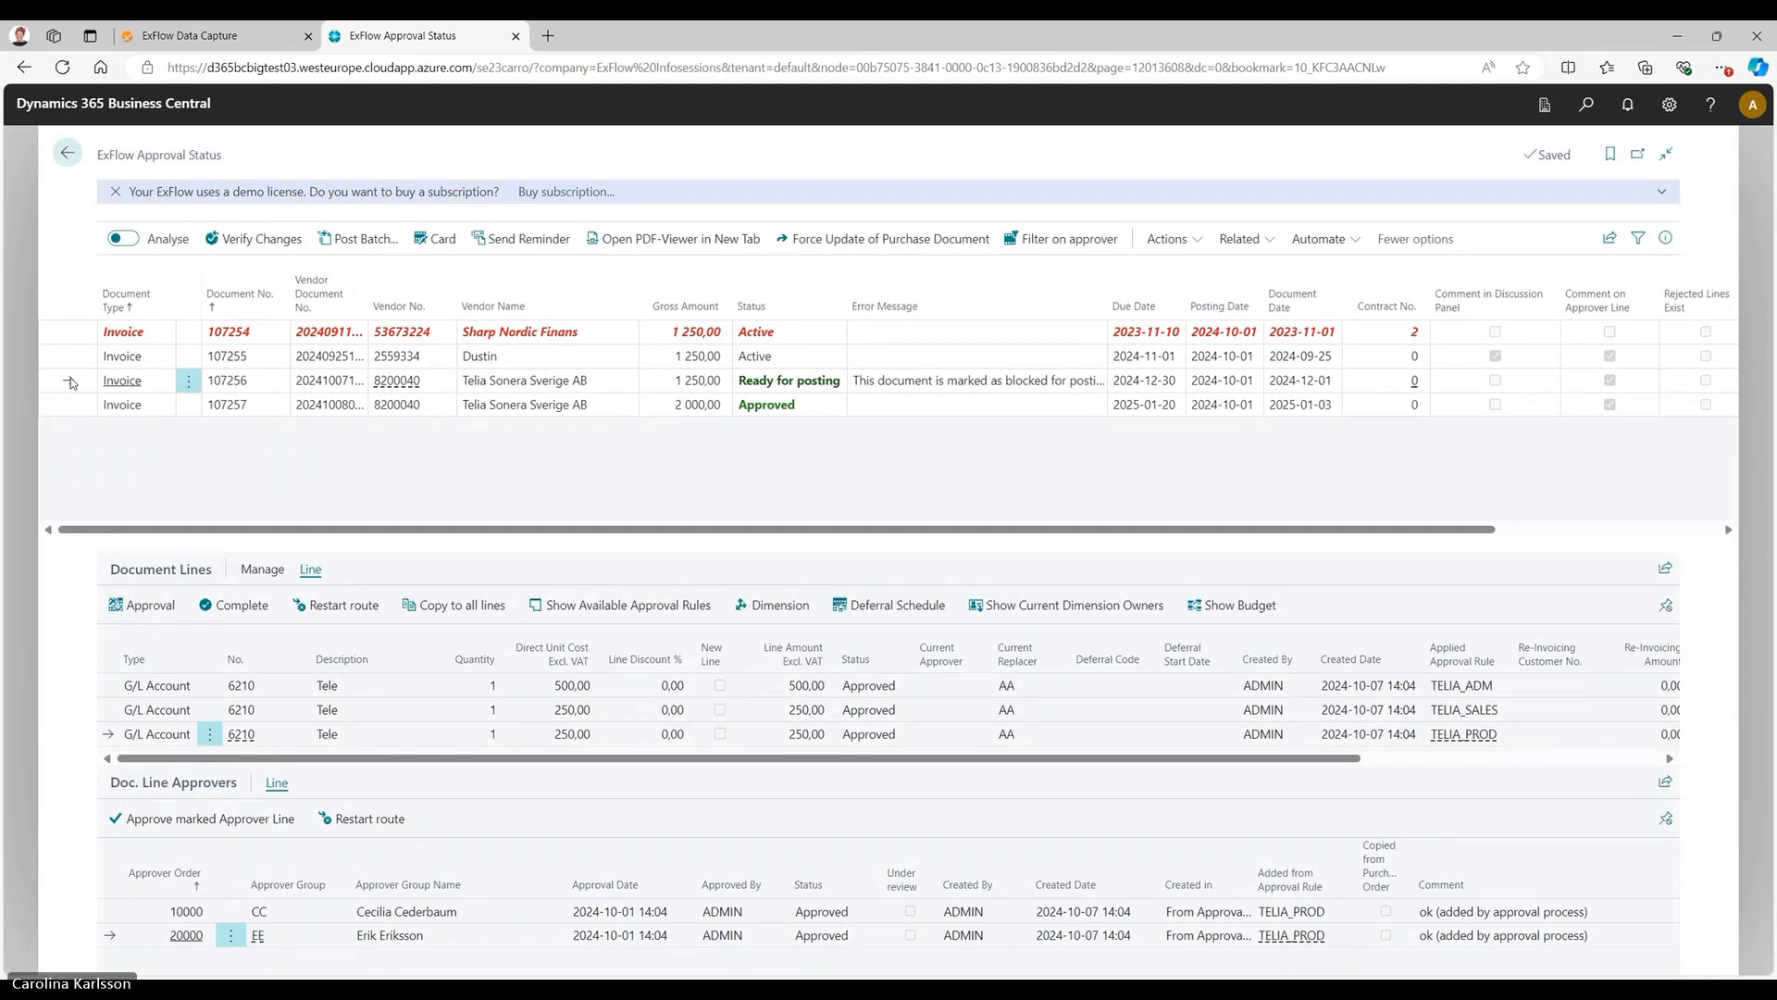
Post the unblocked Telia Sonera invoice.
key("F9")
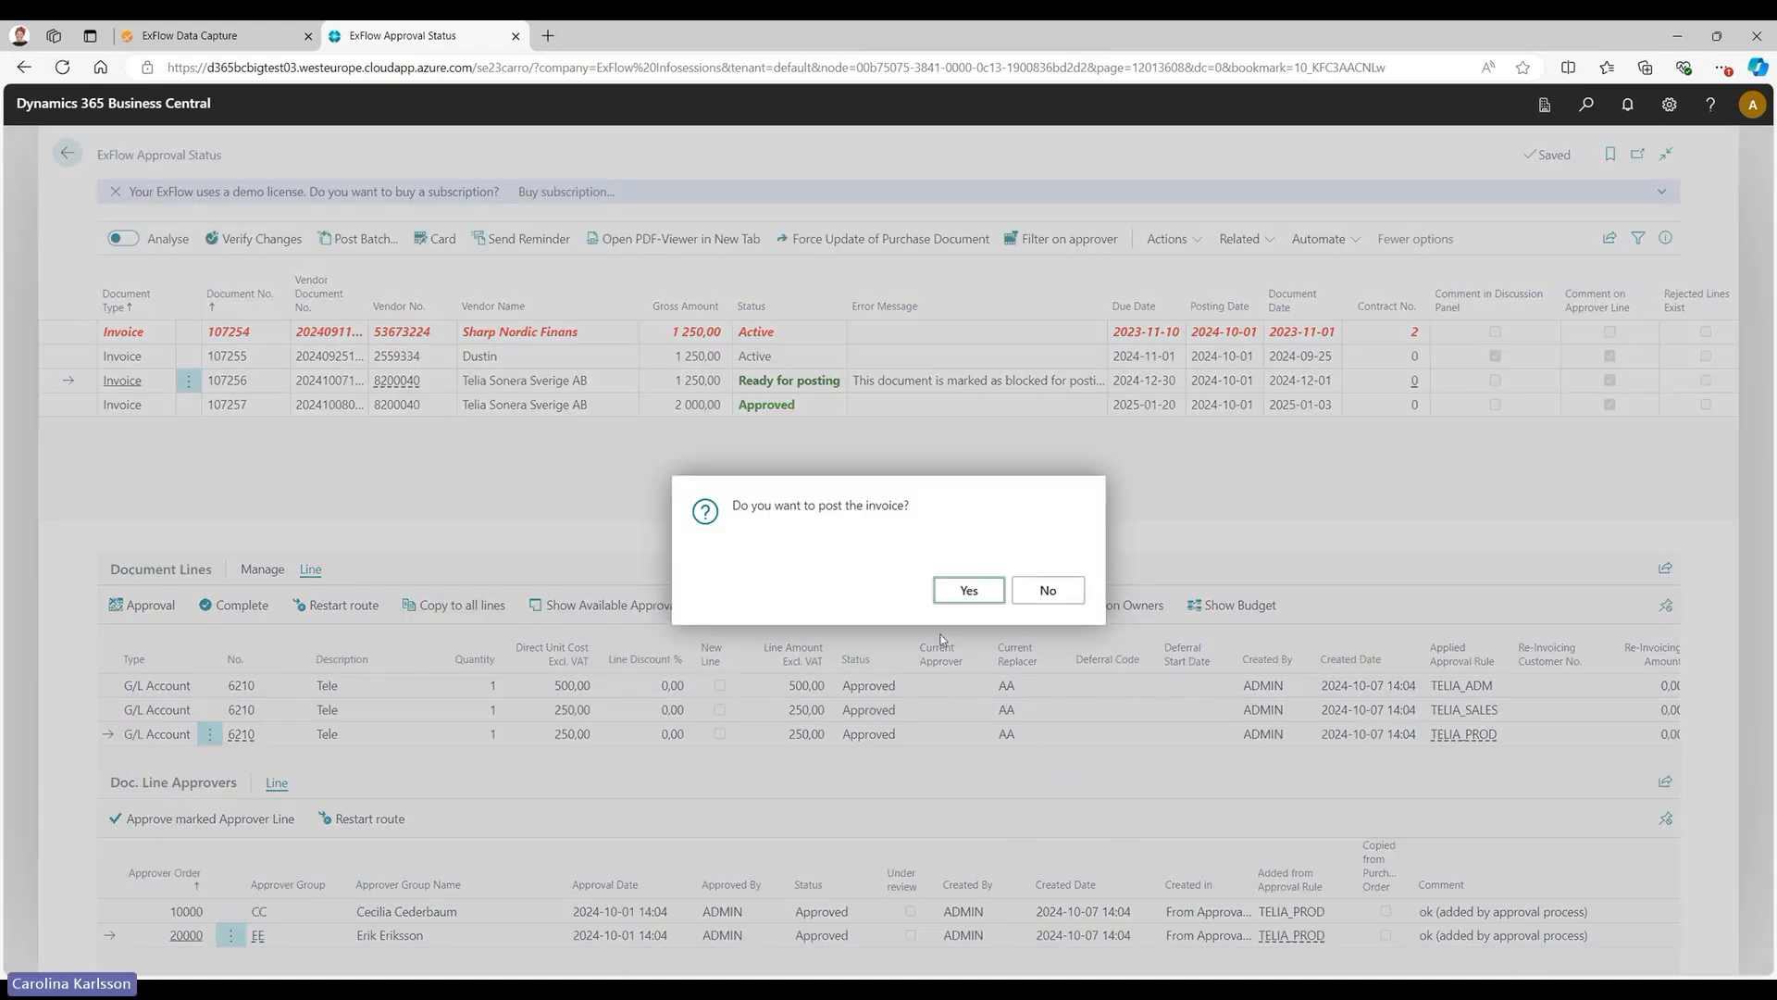
left_click(962, 590)
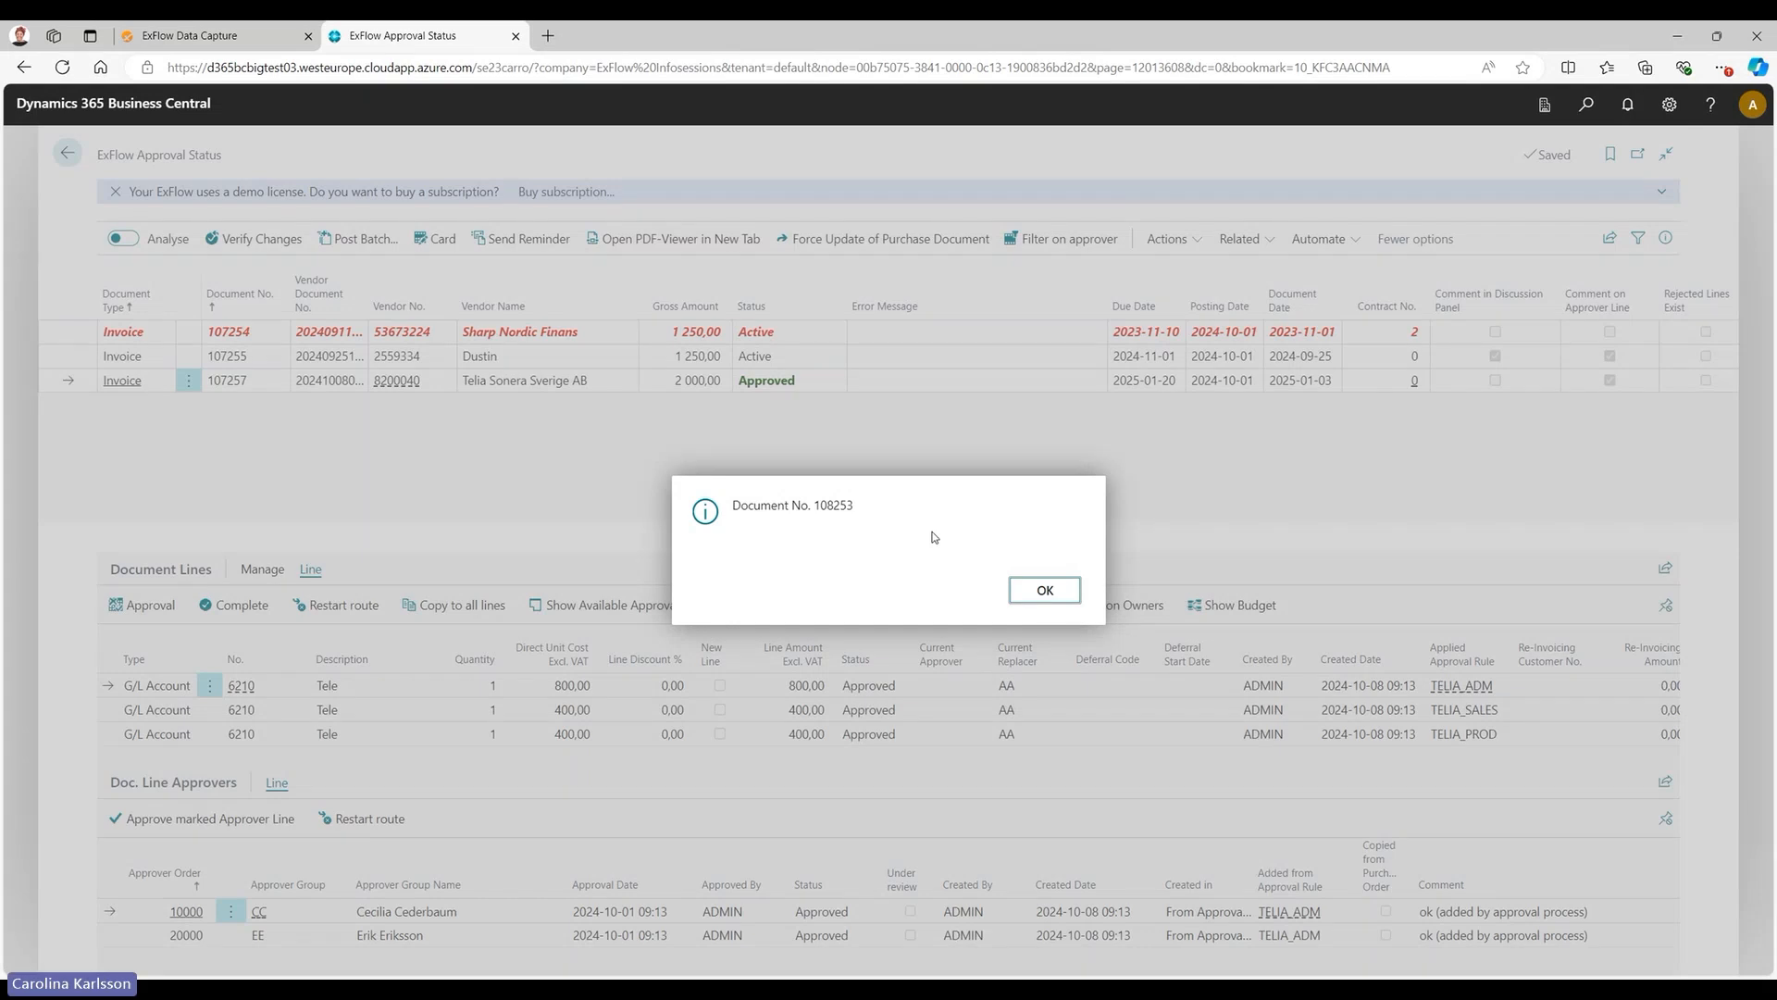
left_click(1045, 590)
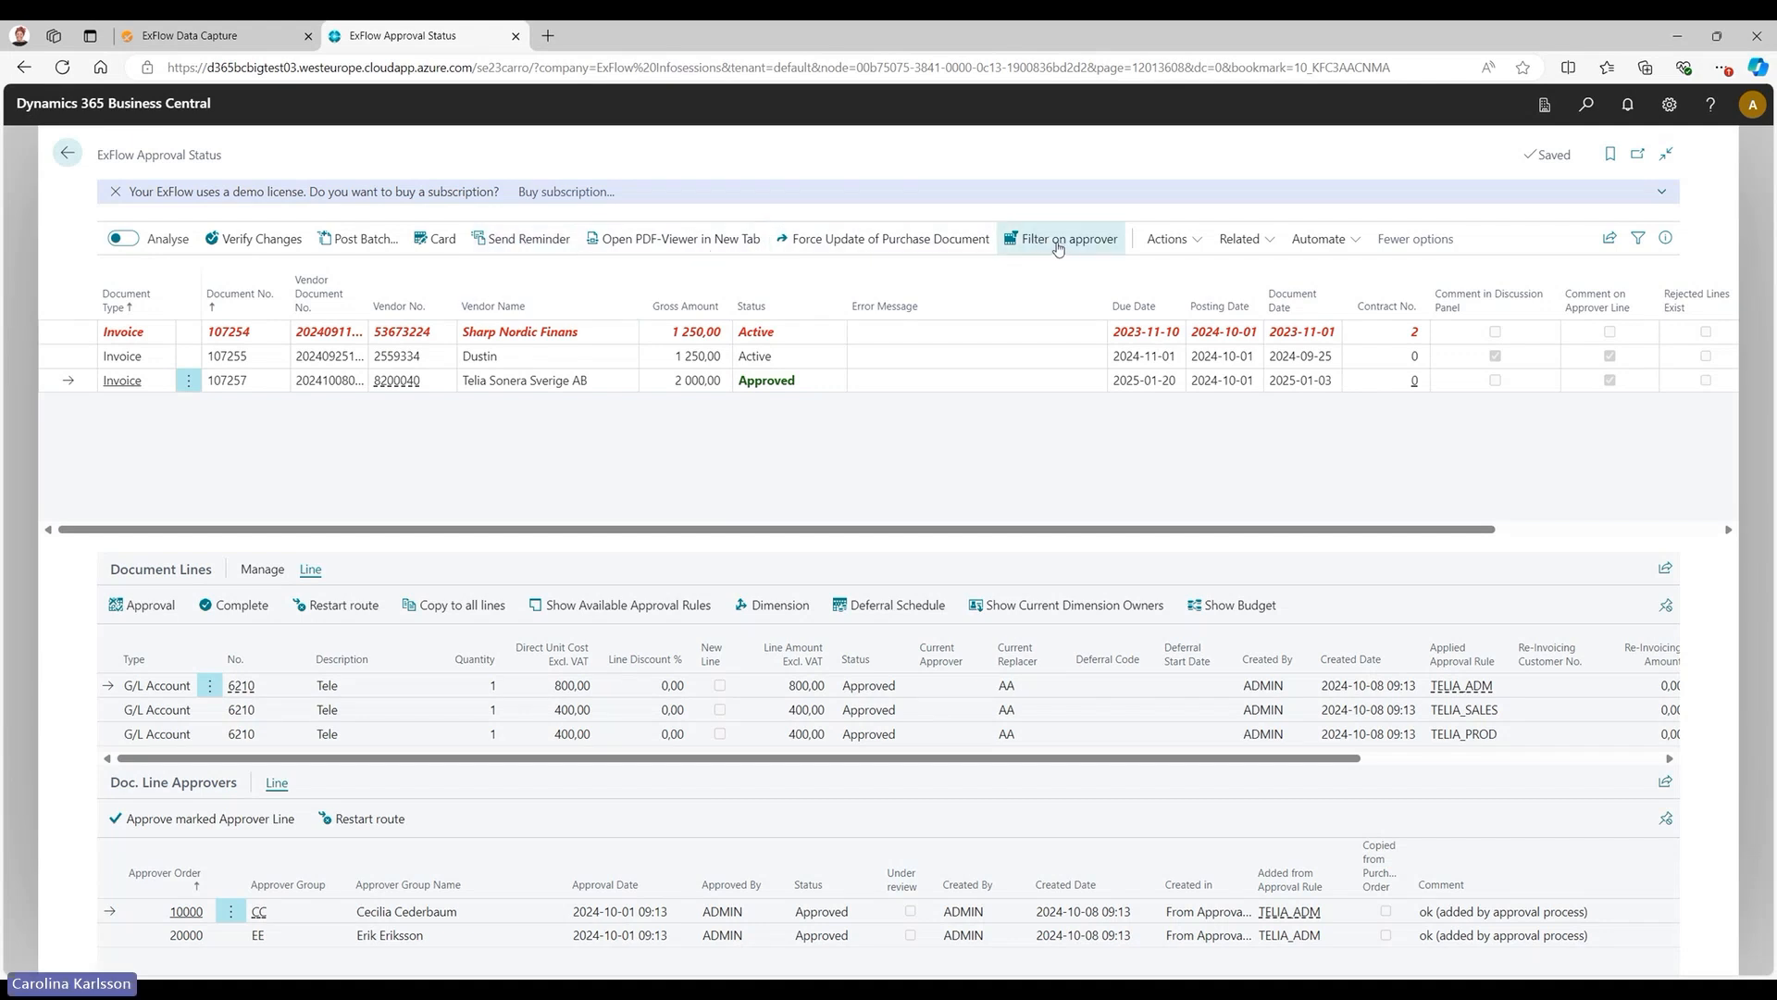
Filter the approval status documents on approver group CC, showing only status Current.
left_click(1058, 243)
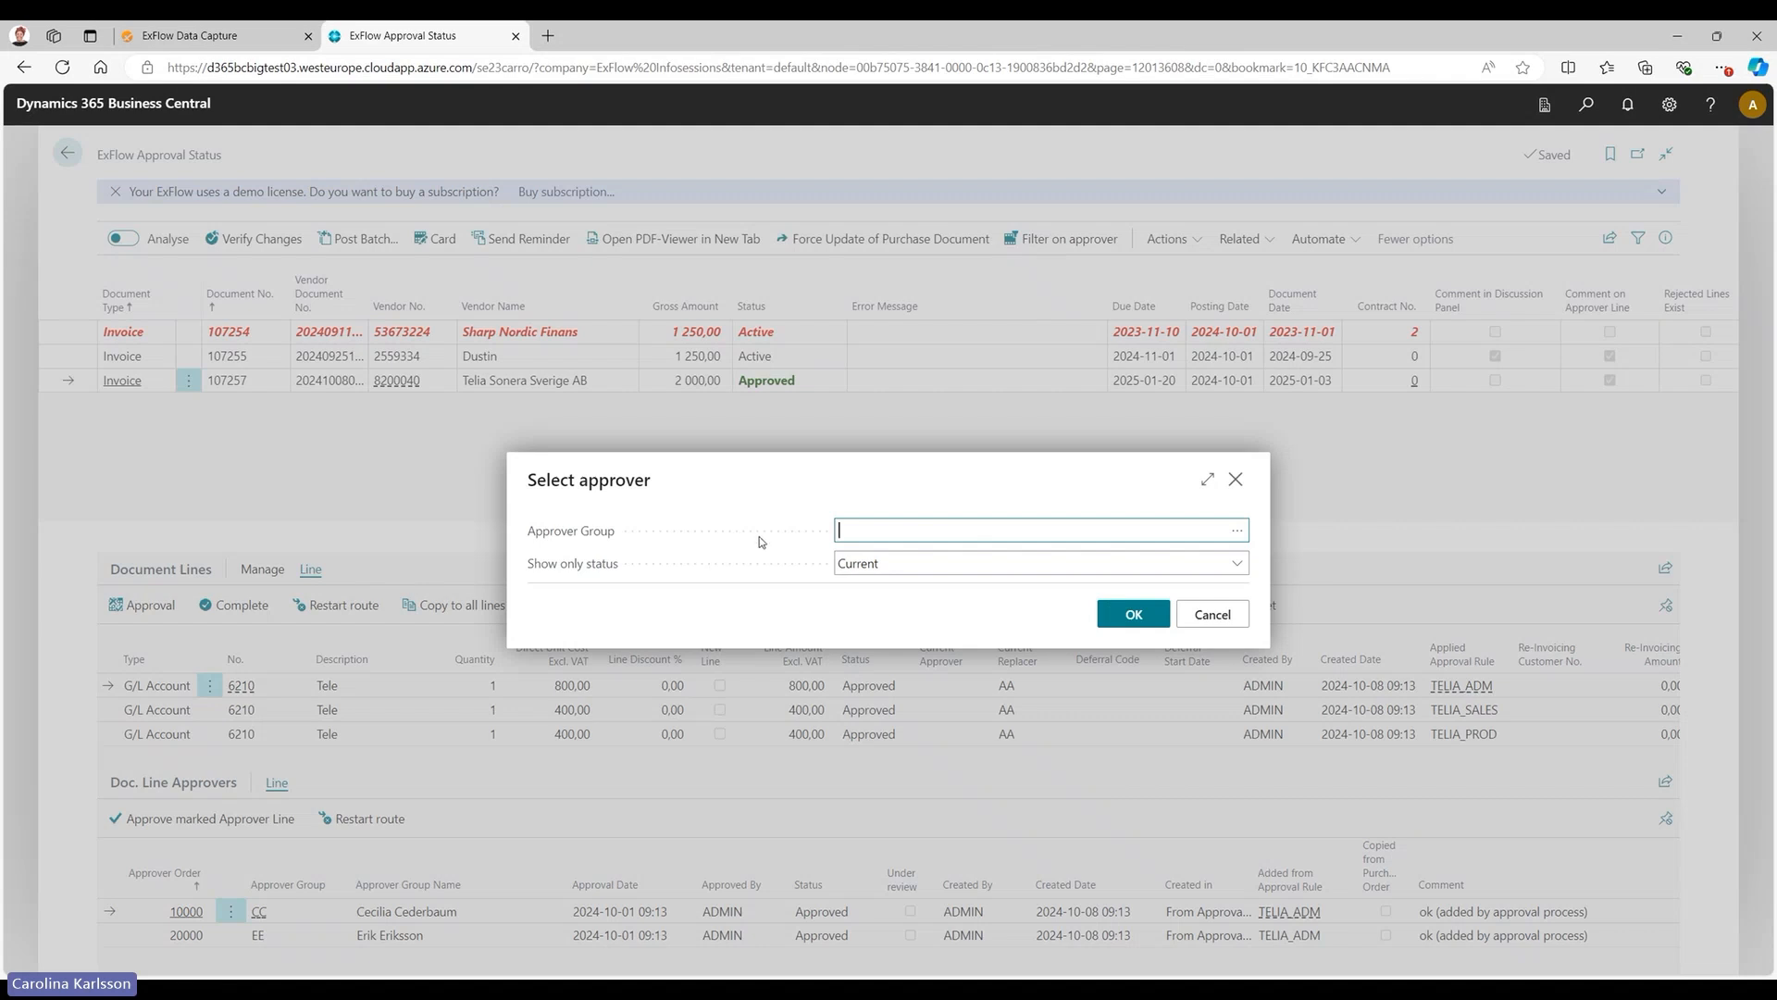
left_click(942, 571)
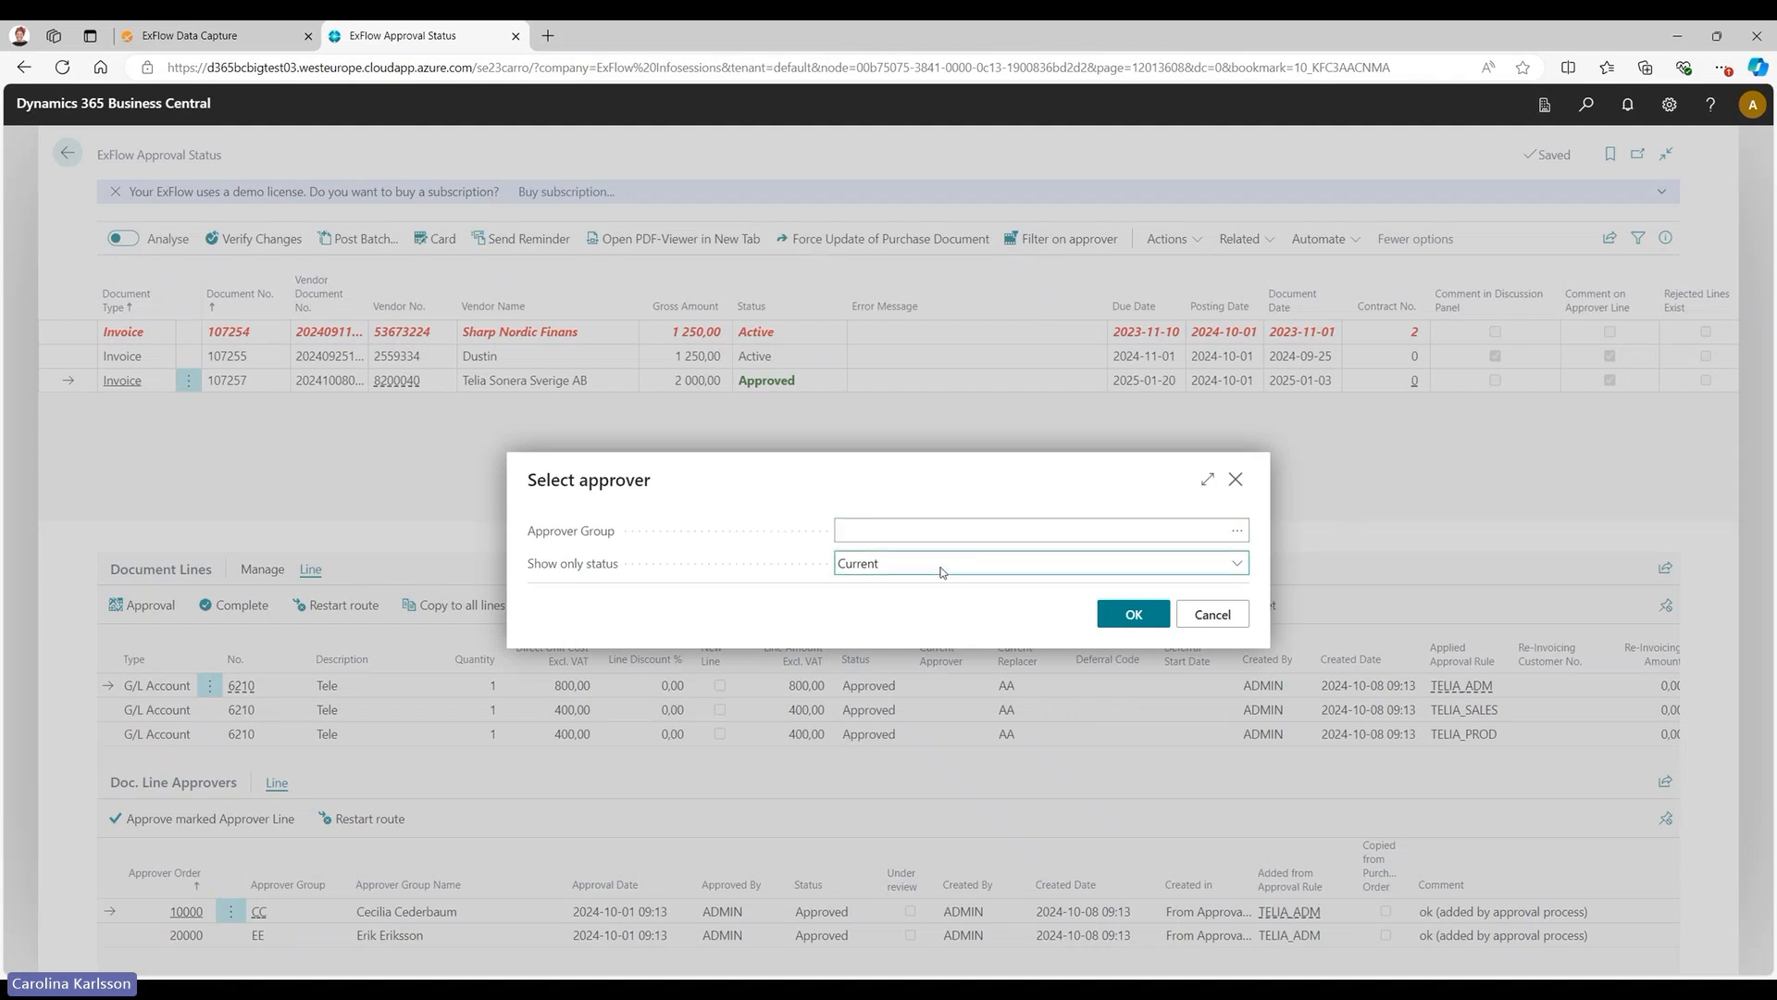
left_click(1237, 531)
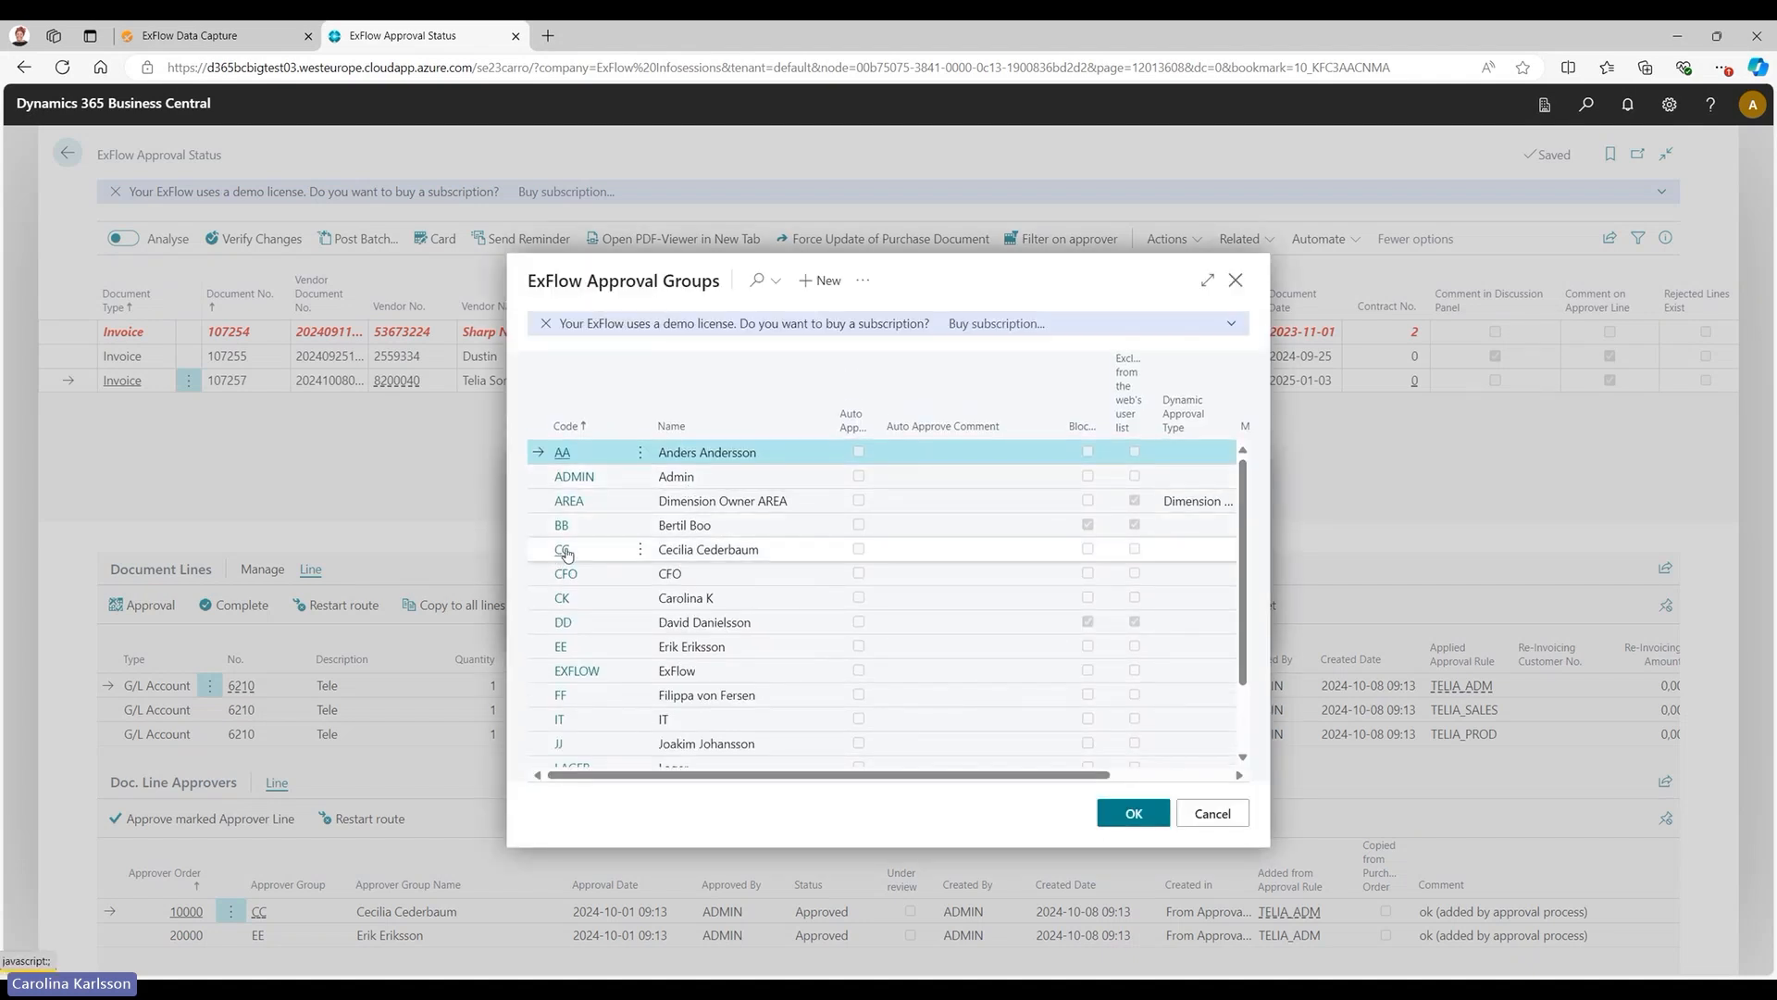
left_click(561, 549)
left_click(1131, 632)
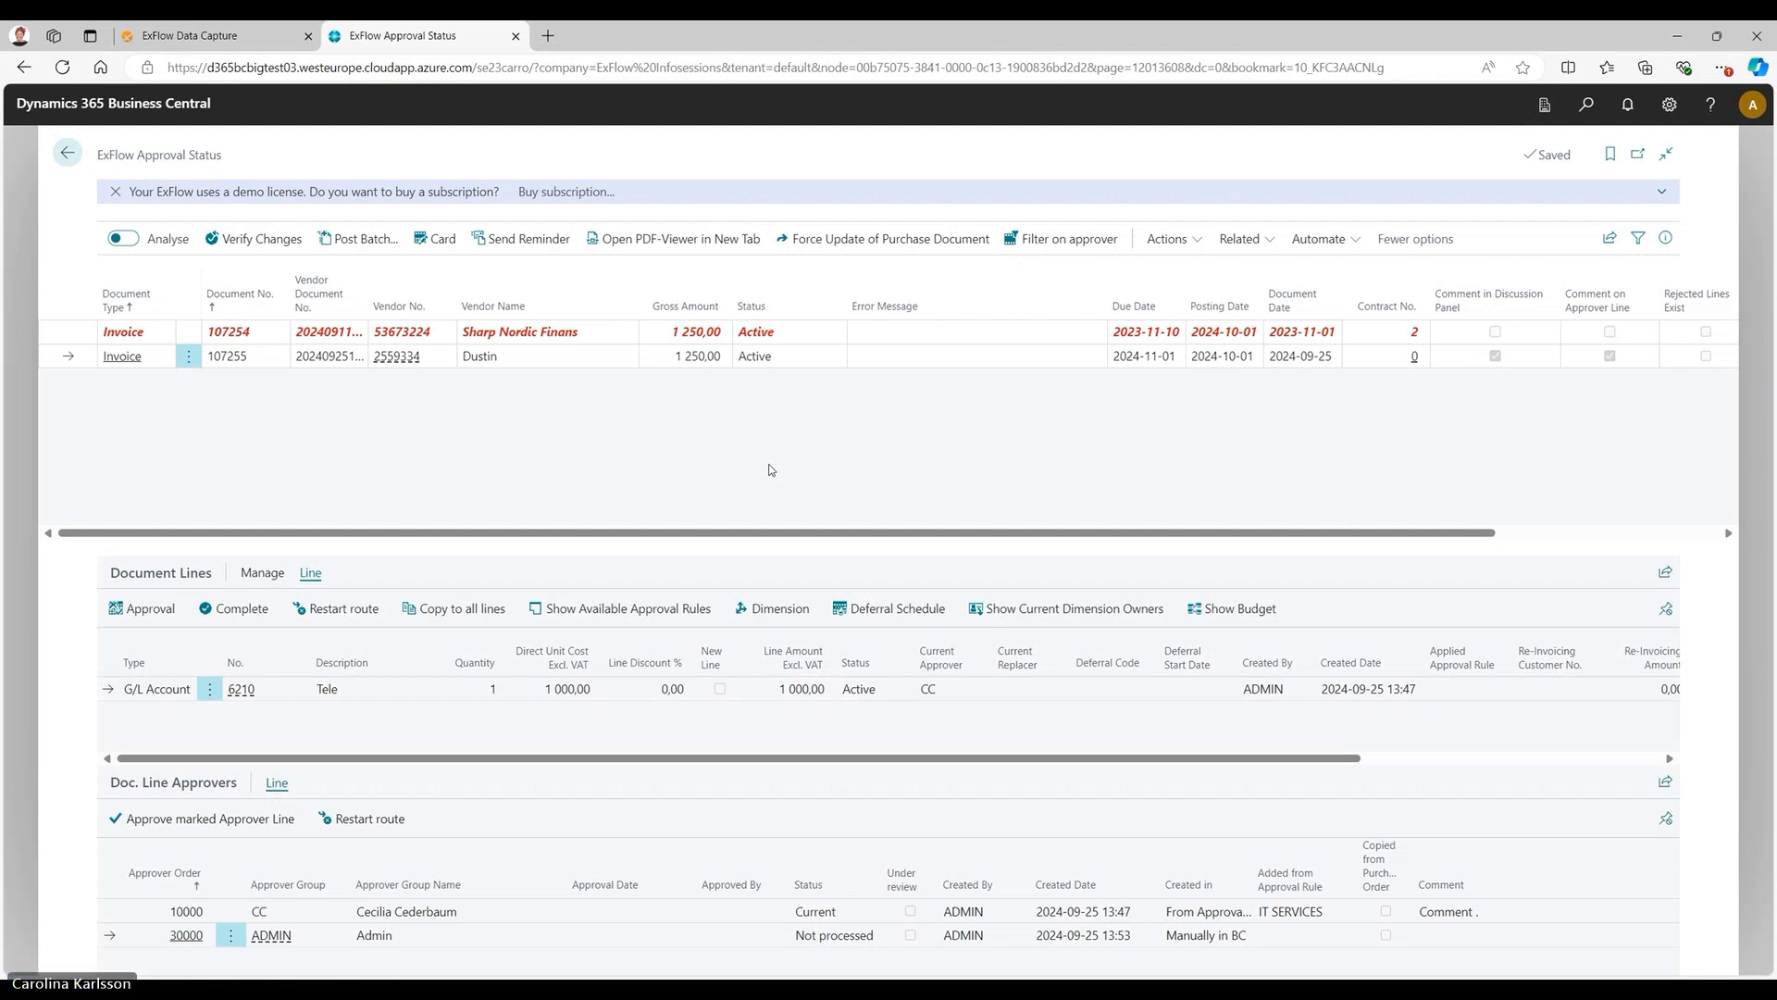
Review the functions available for the approval documents, including Batch Update Posting Date.
left_click(1164, 238)
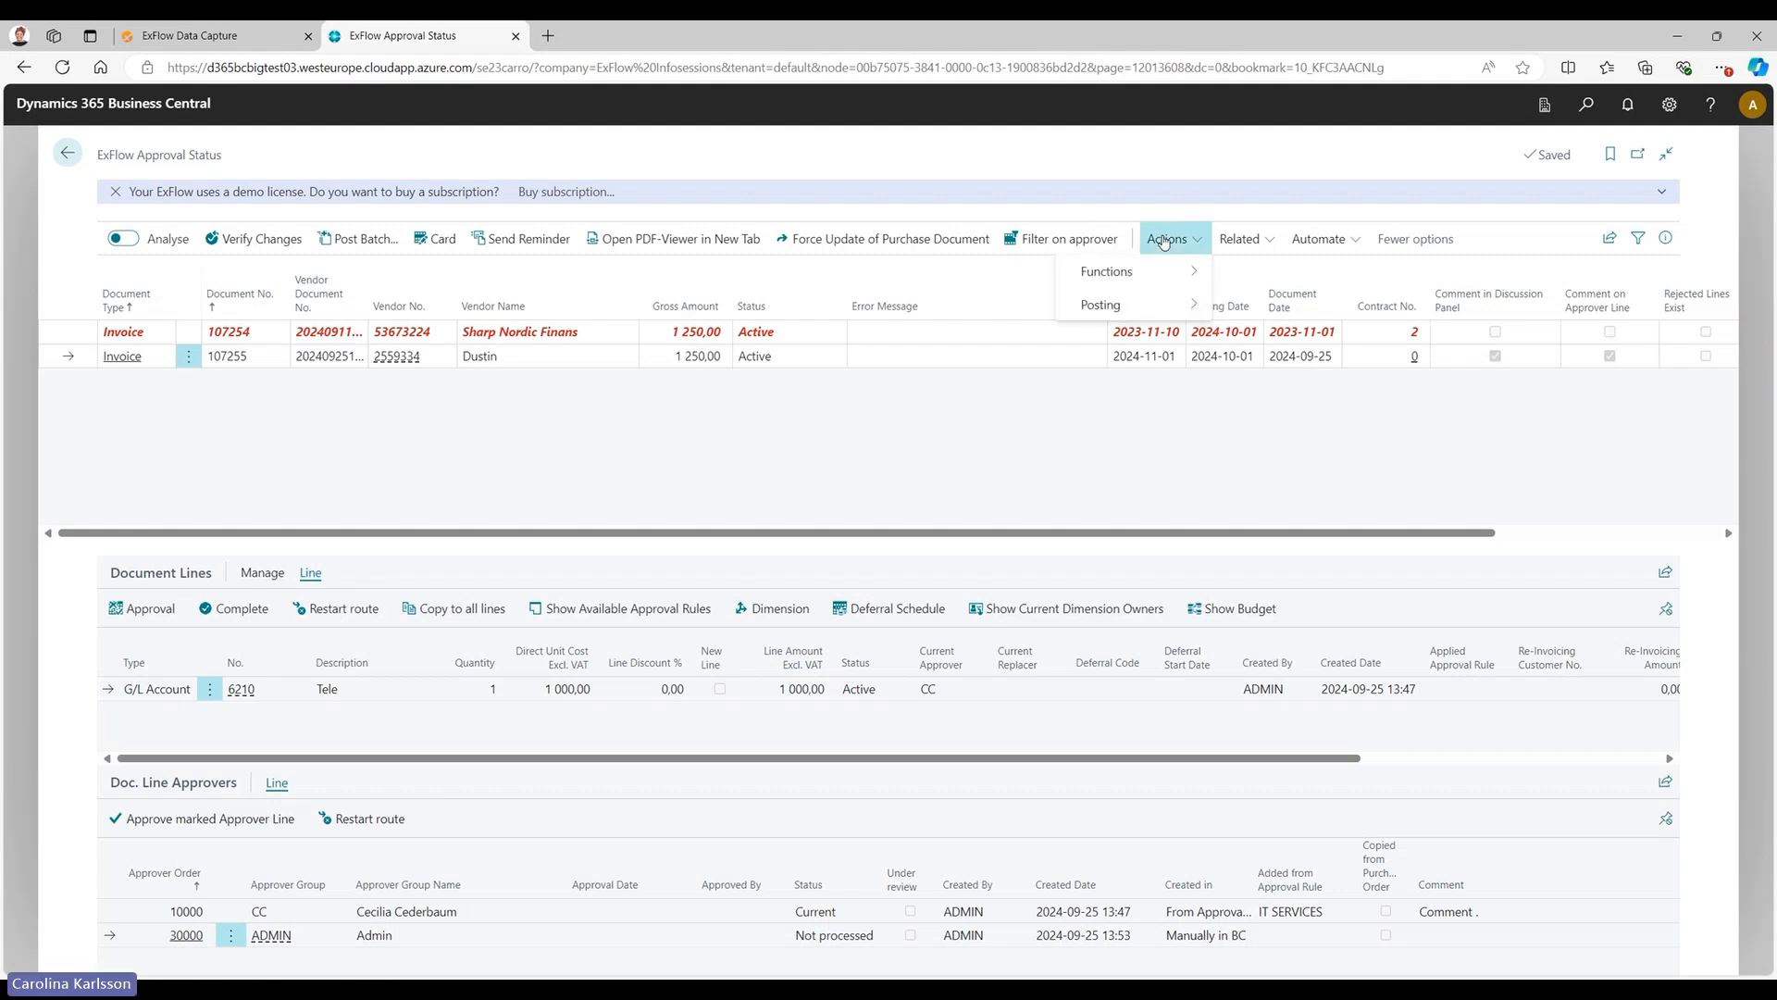
mouse_move(1175, 276)
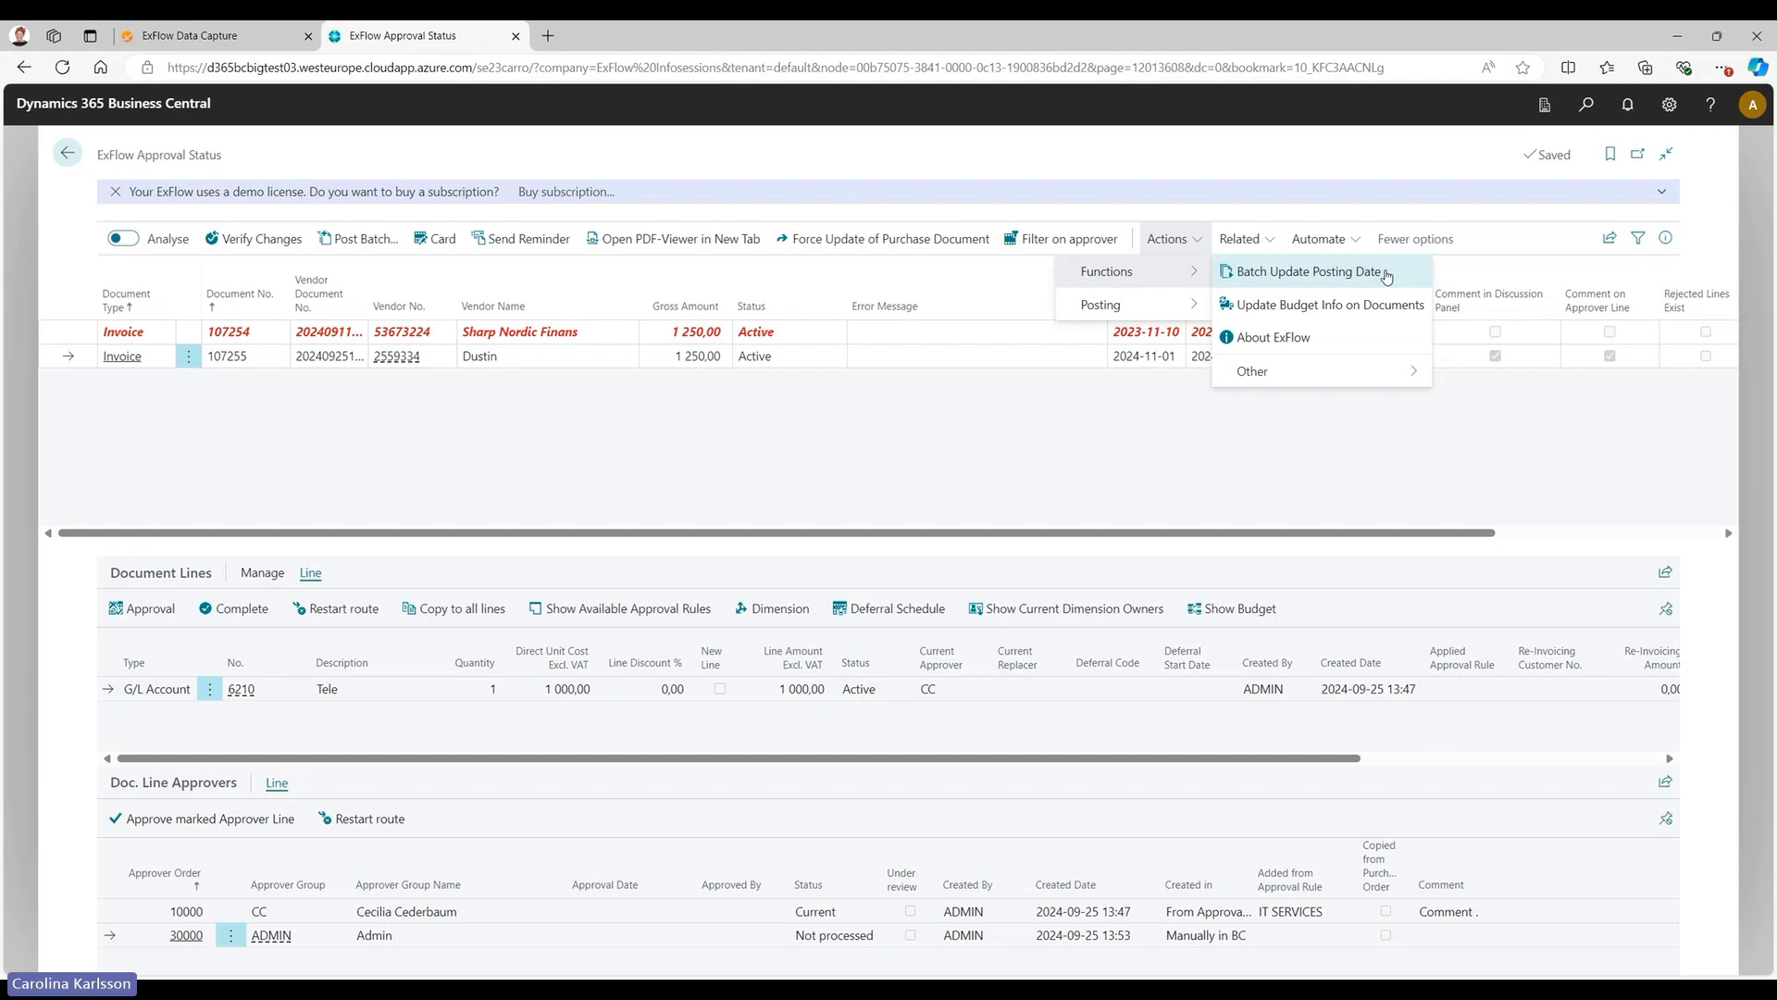
mouse_move(1144, 310)
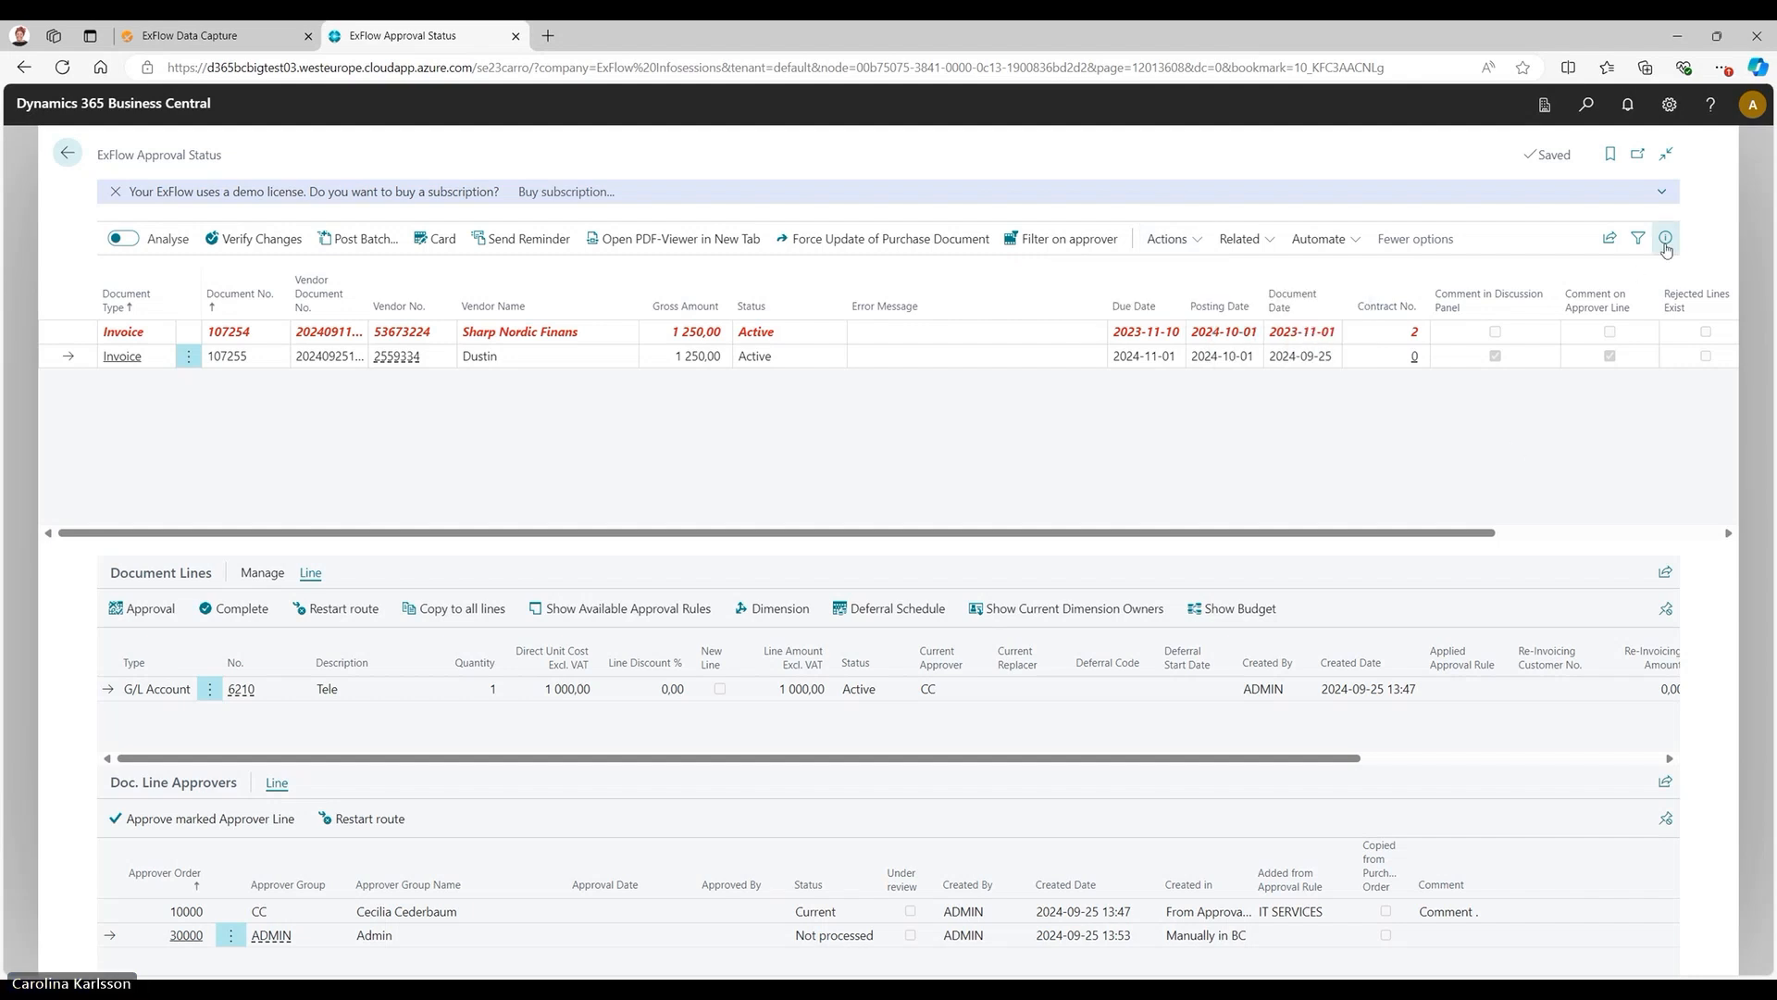
Examine the Dustin invoice's document image, the options for its incoming document files, and its discussion comments.
left_click(1667, 239)
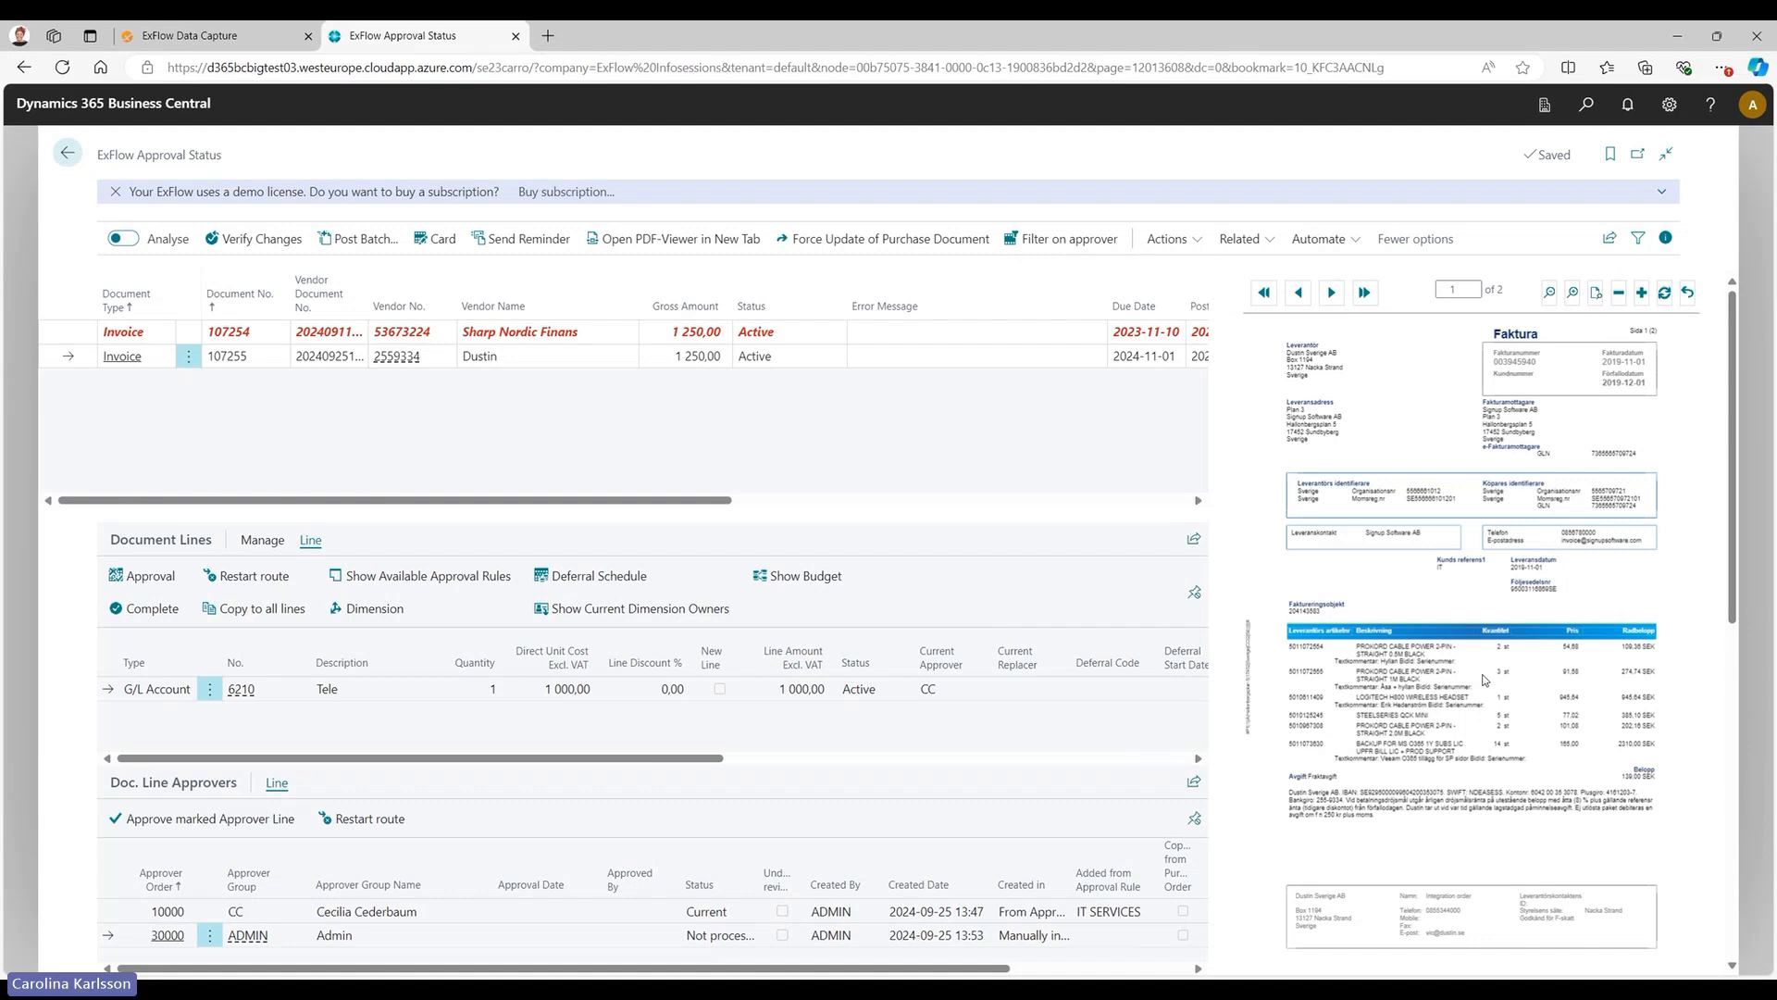
scroll(1486, 680, "down", 10)
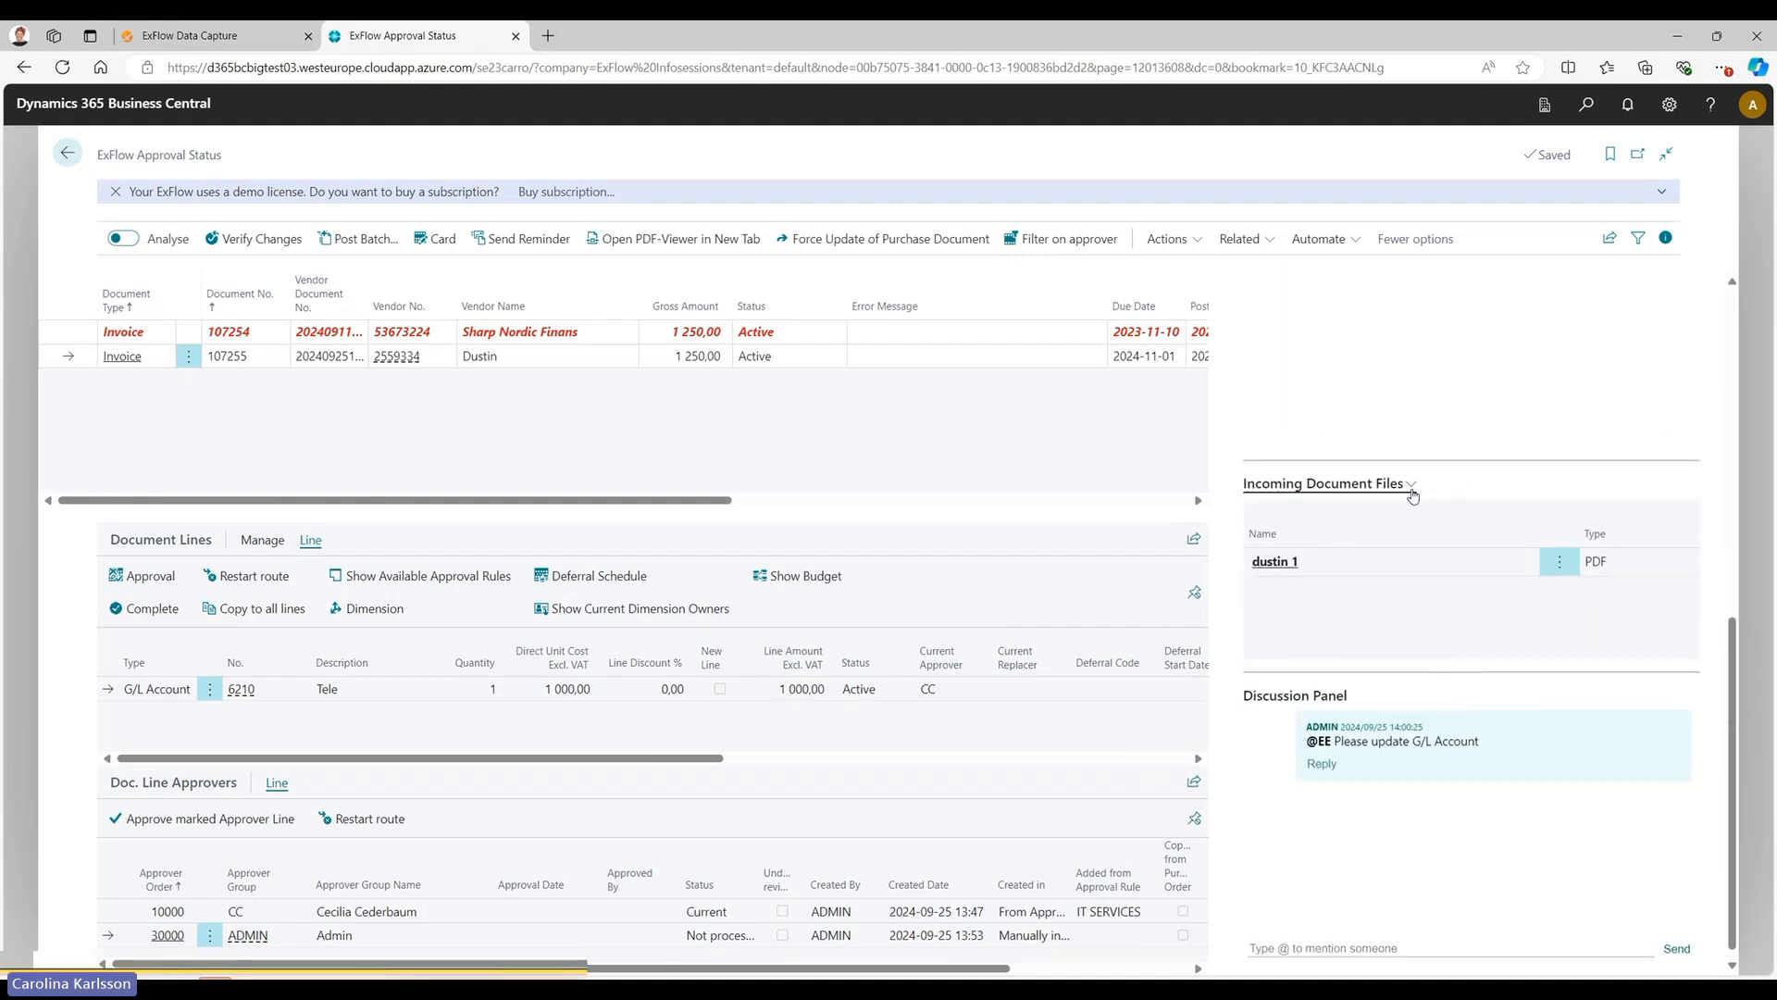
left_click(1411, 484)
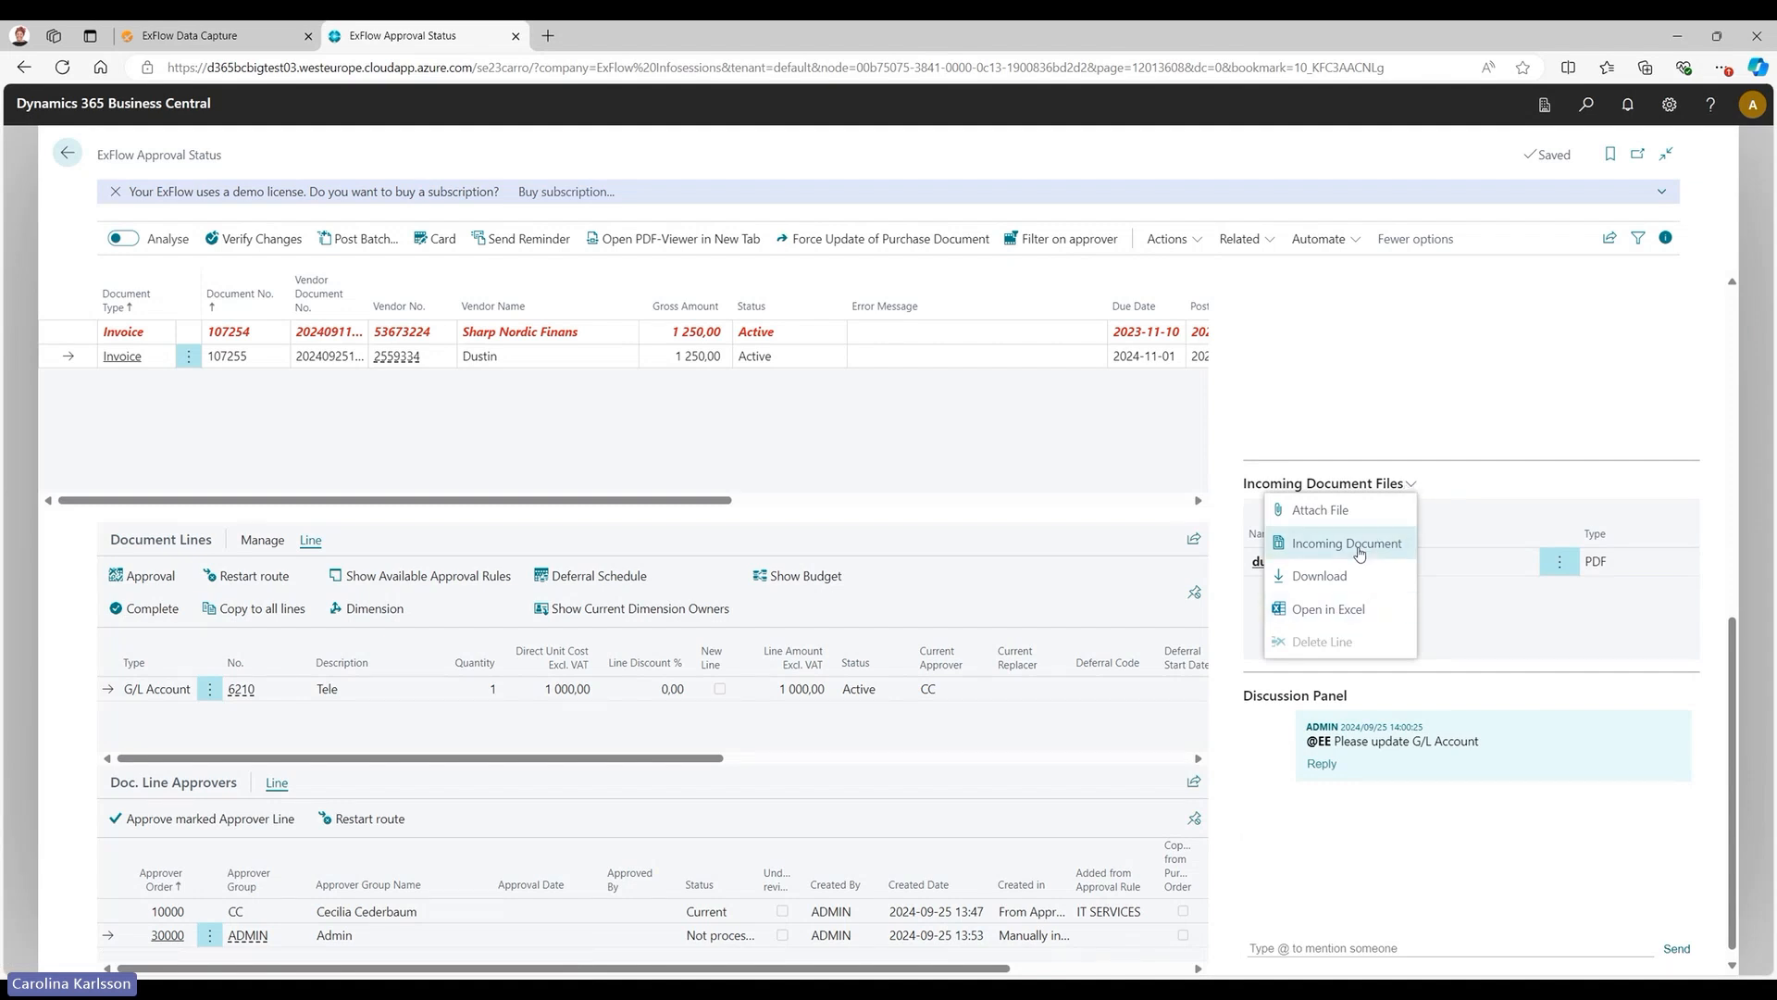
left_click(1519, 470)
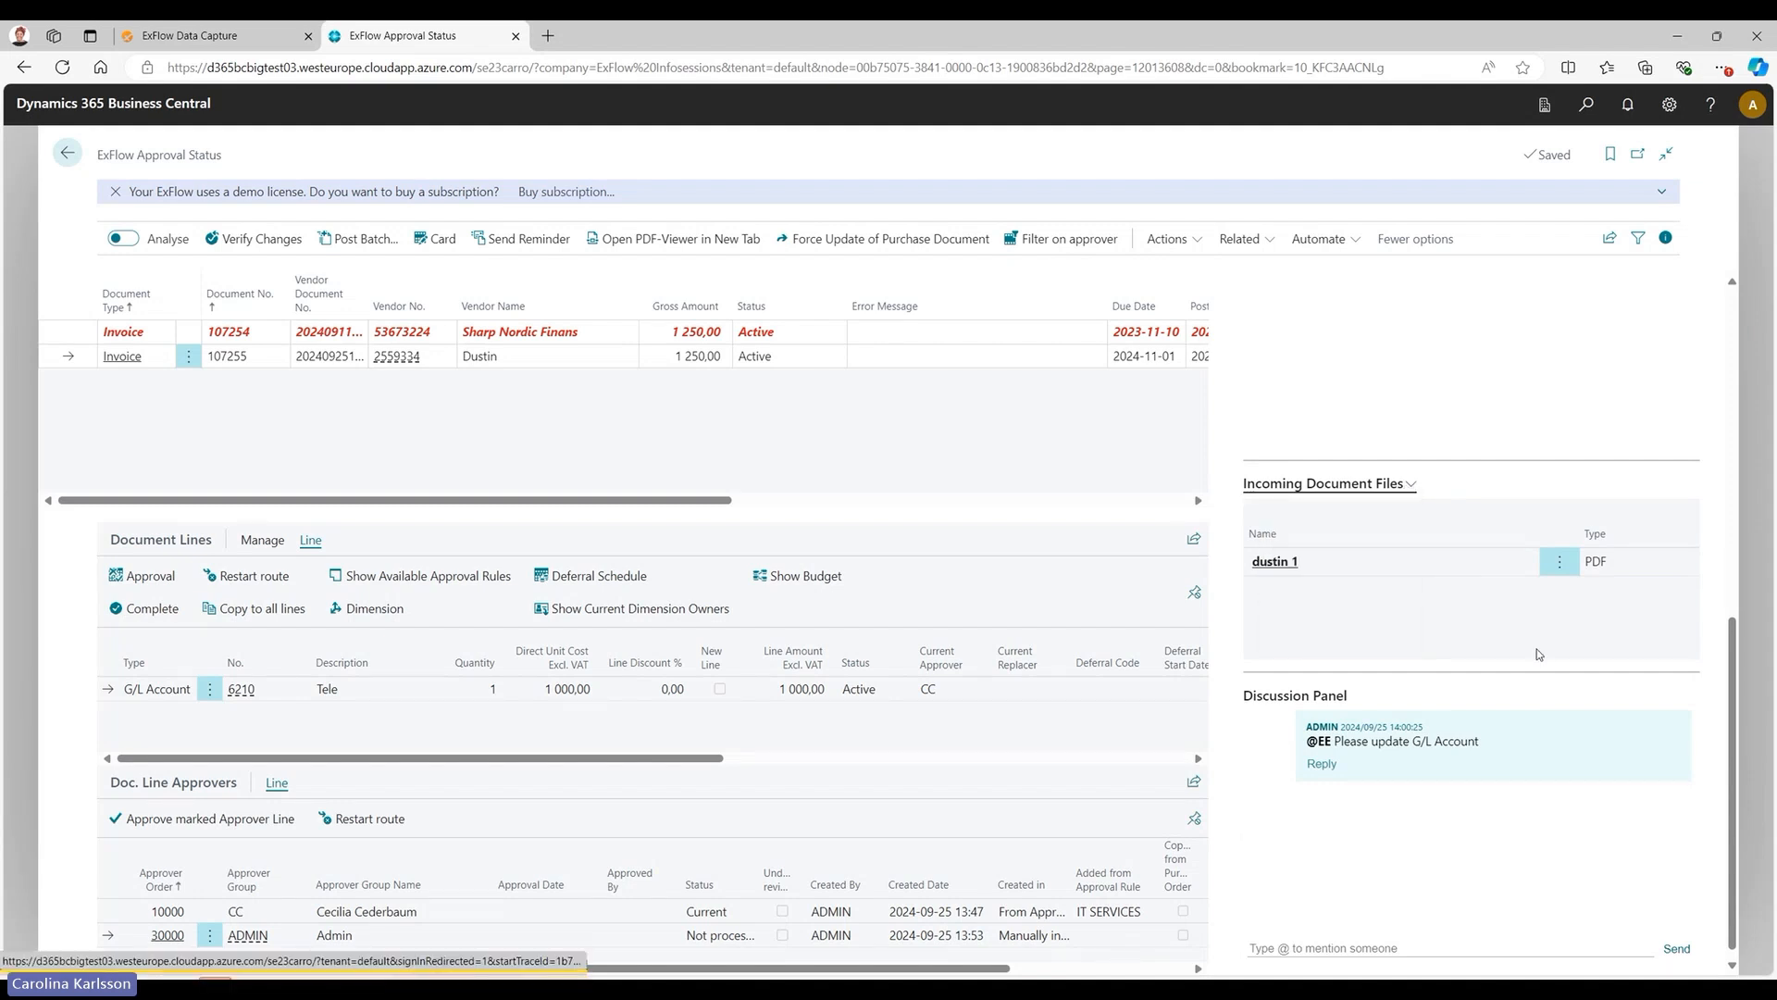
scroll(1540, 655, "down", 1)
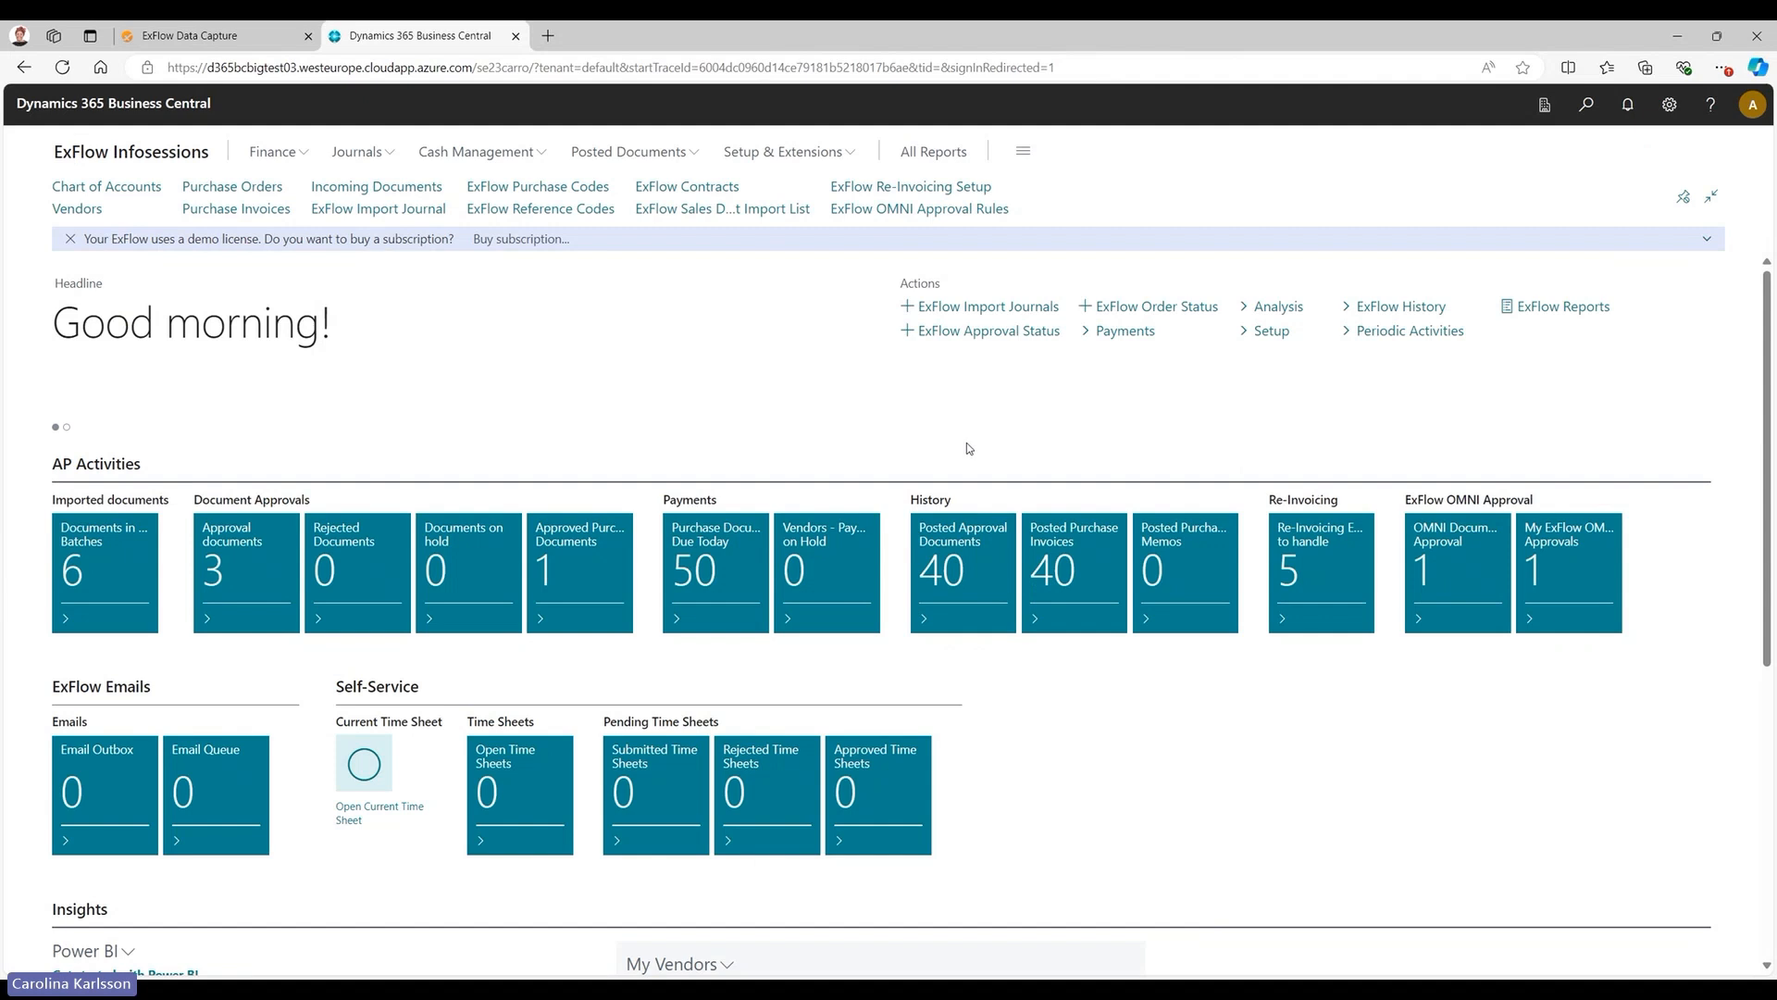
Open the ExFlow Approval Status History, examine the first Telia invoice's image, attachments and comments, and hide the details pane.
left_click(1451, 309)
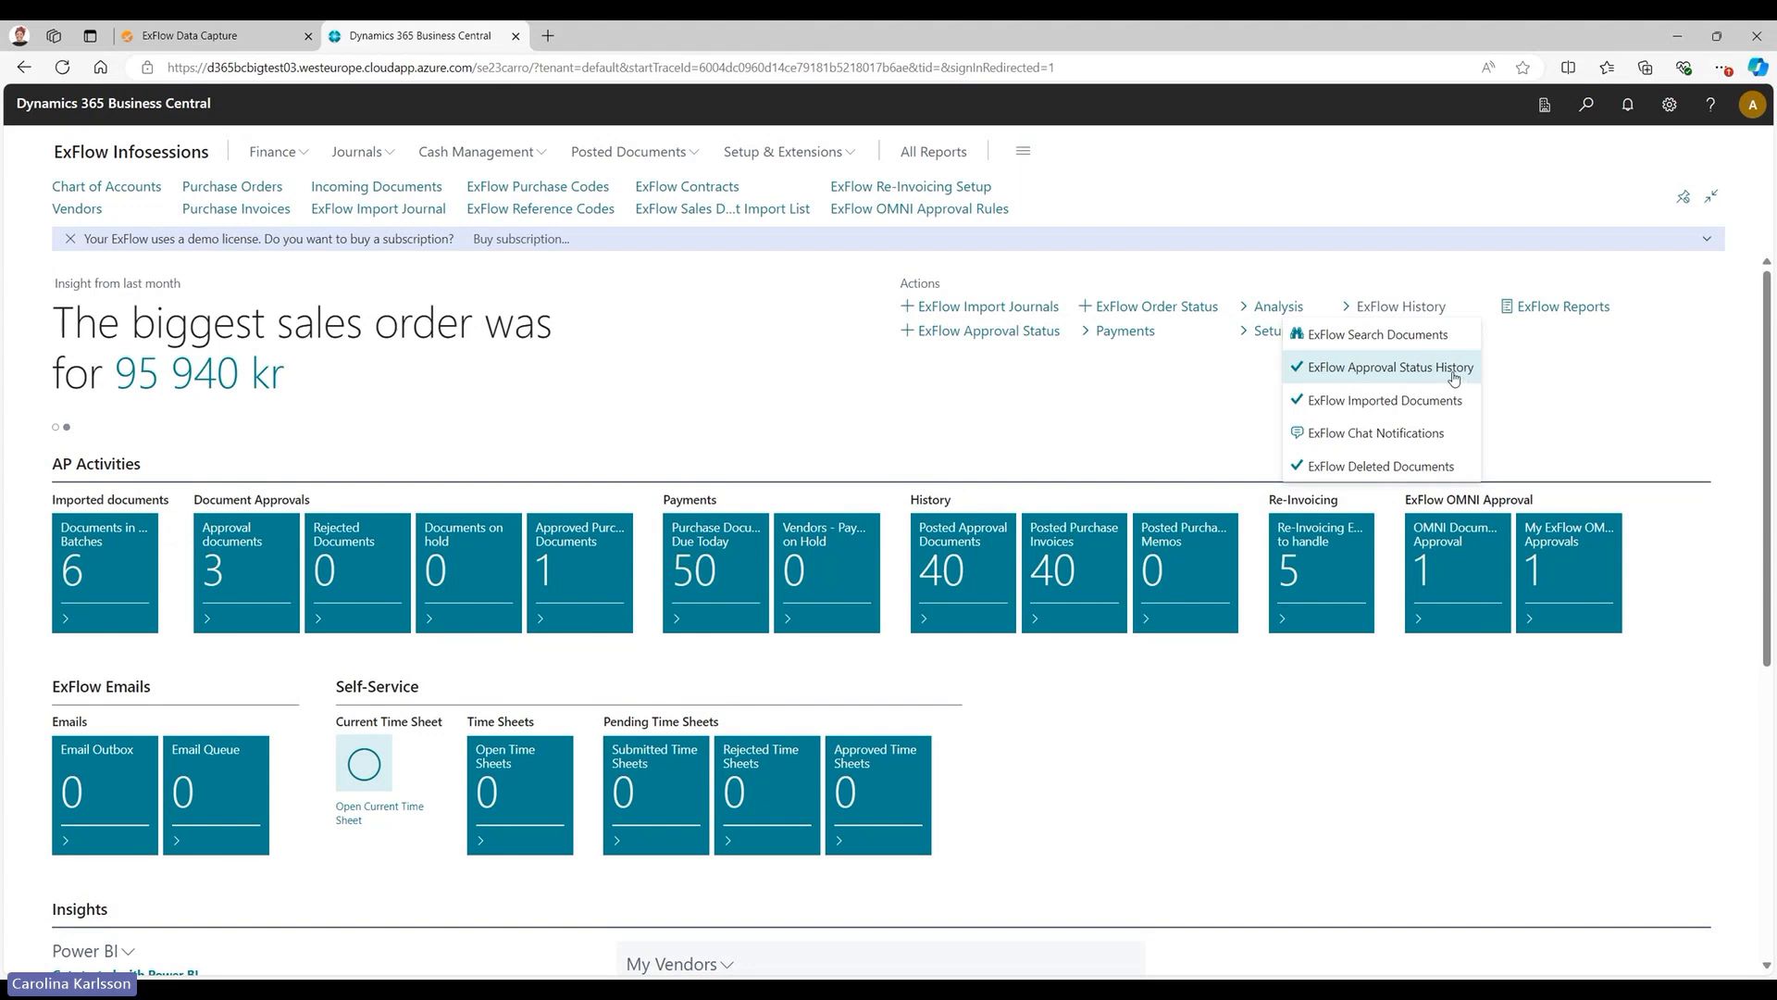
left_click(1453, 371)
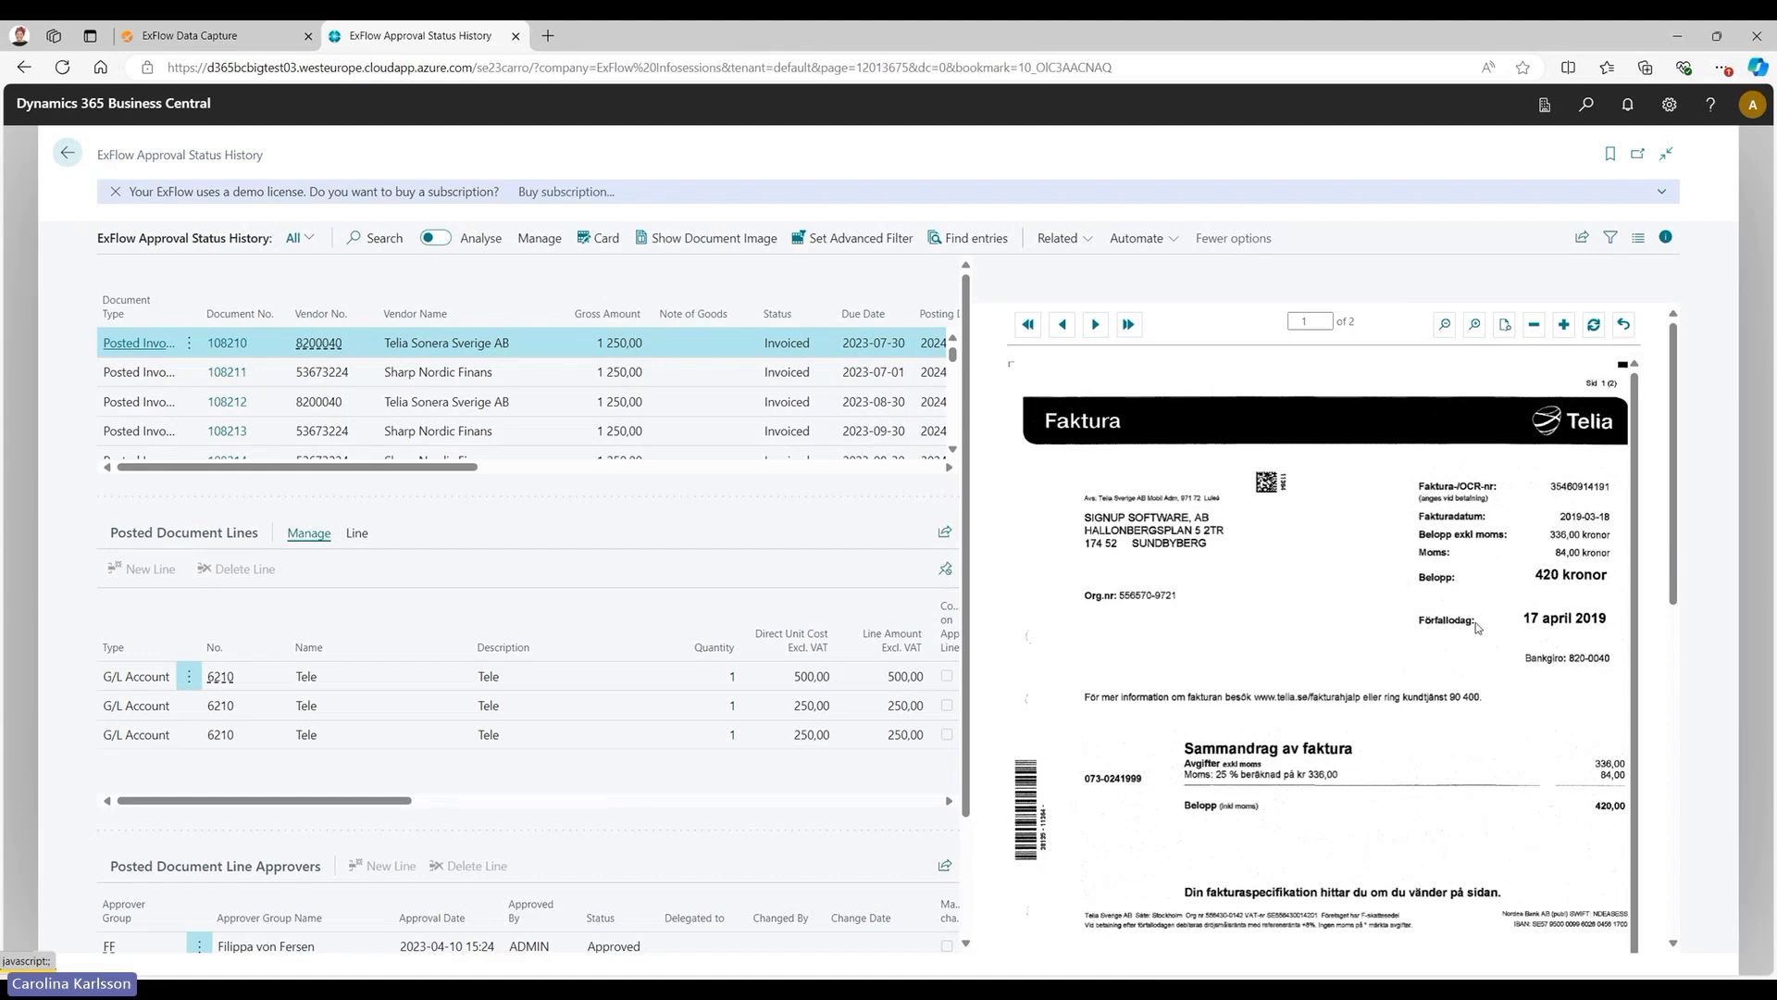
scroll(1492, 628, "down", 1)
scroll(1491, 628, "down", 10)
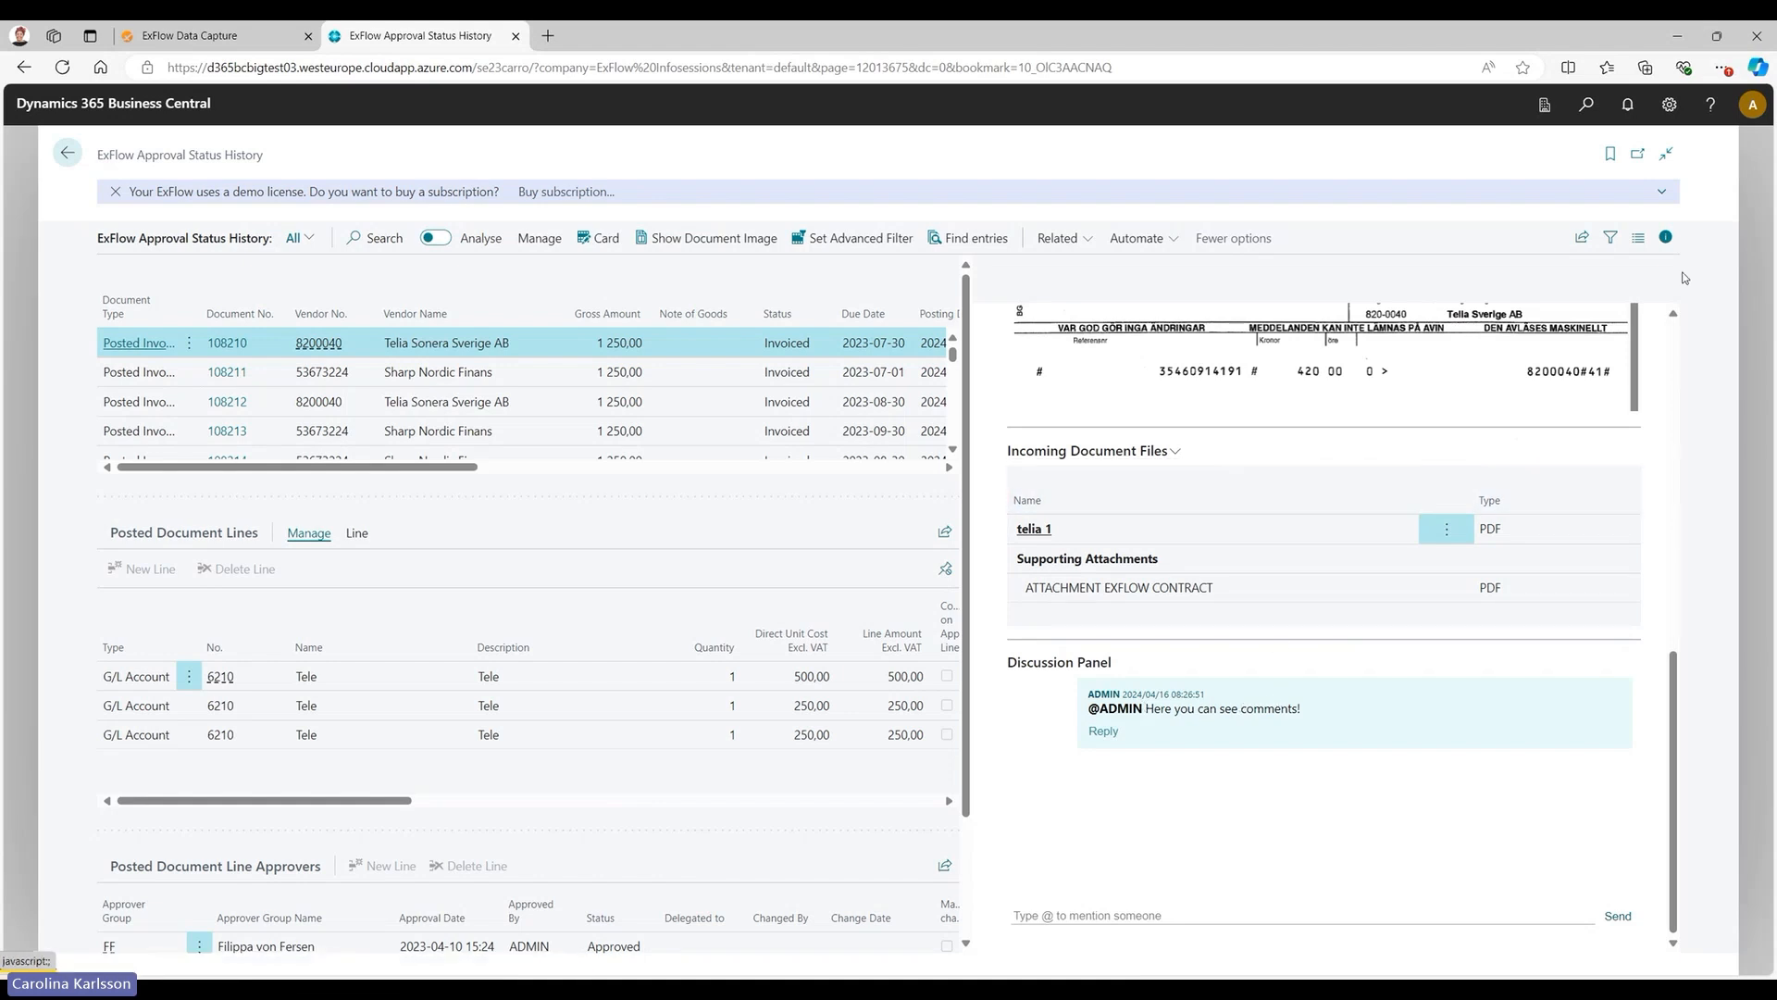
left_click(1667, 239)
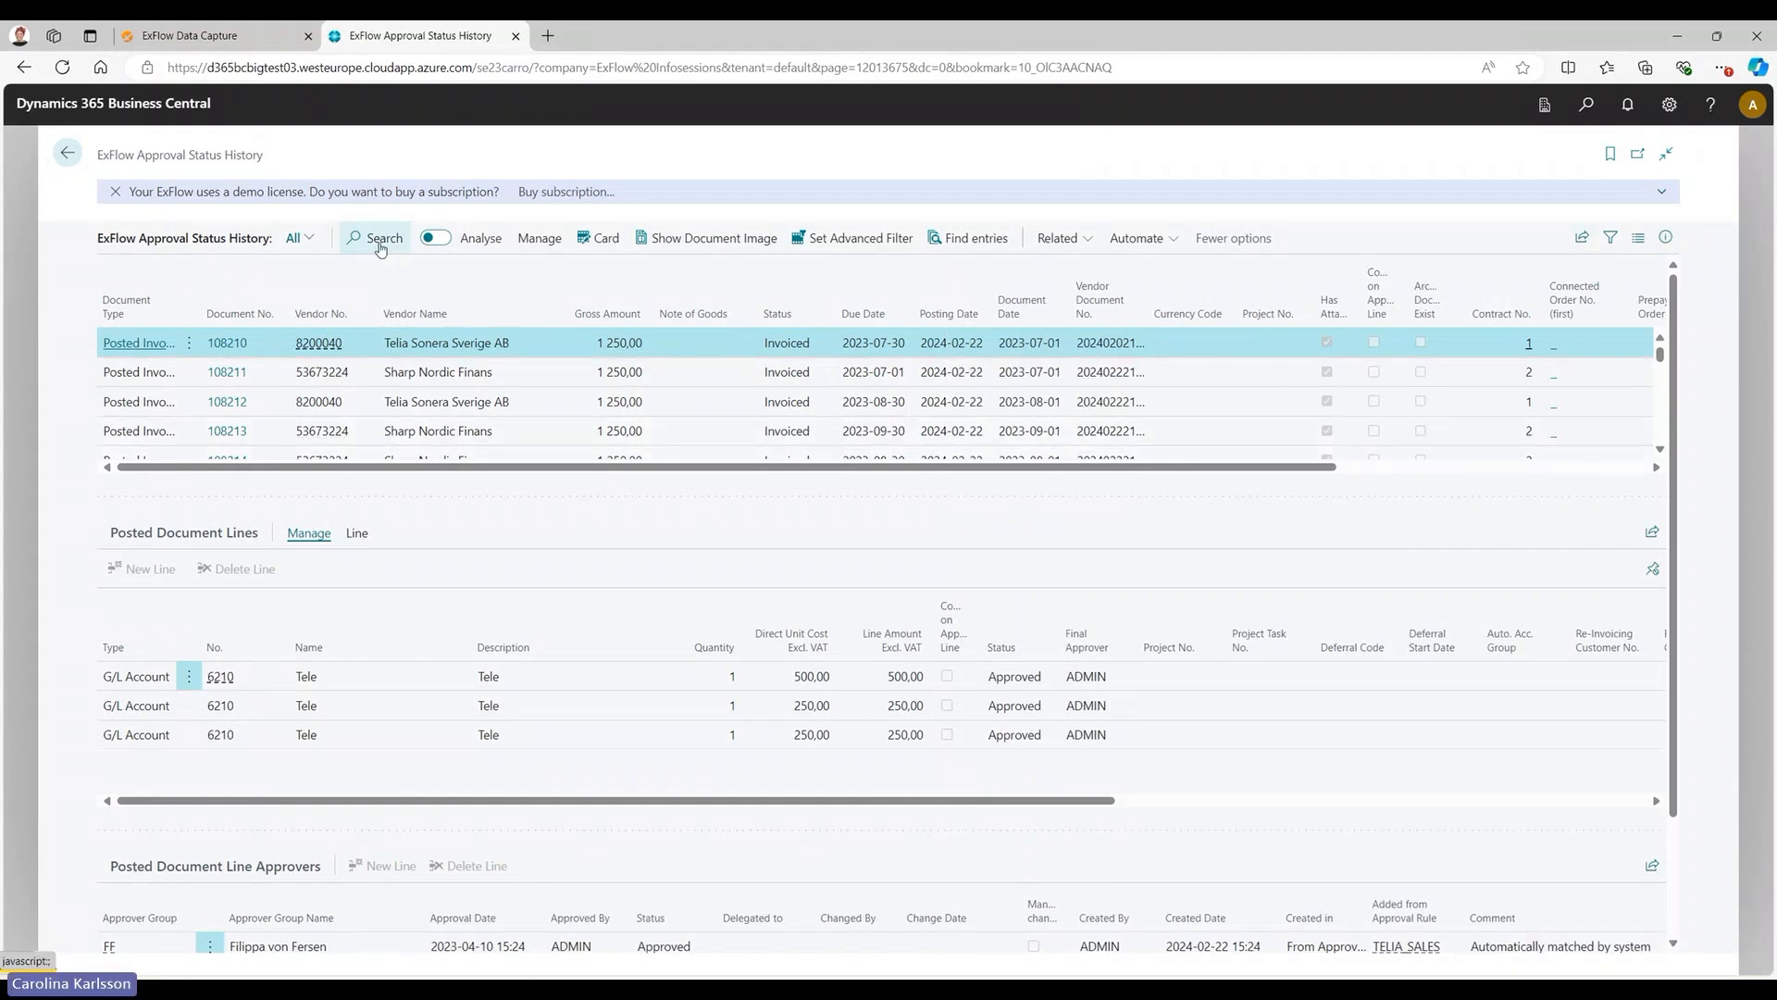
Search the approval status history for "telia" and clear the search.
left_click(375, 238)
type("telia")
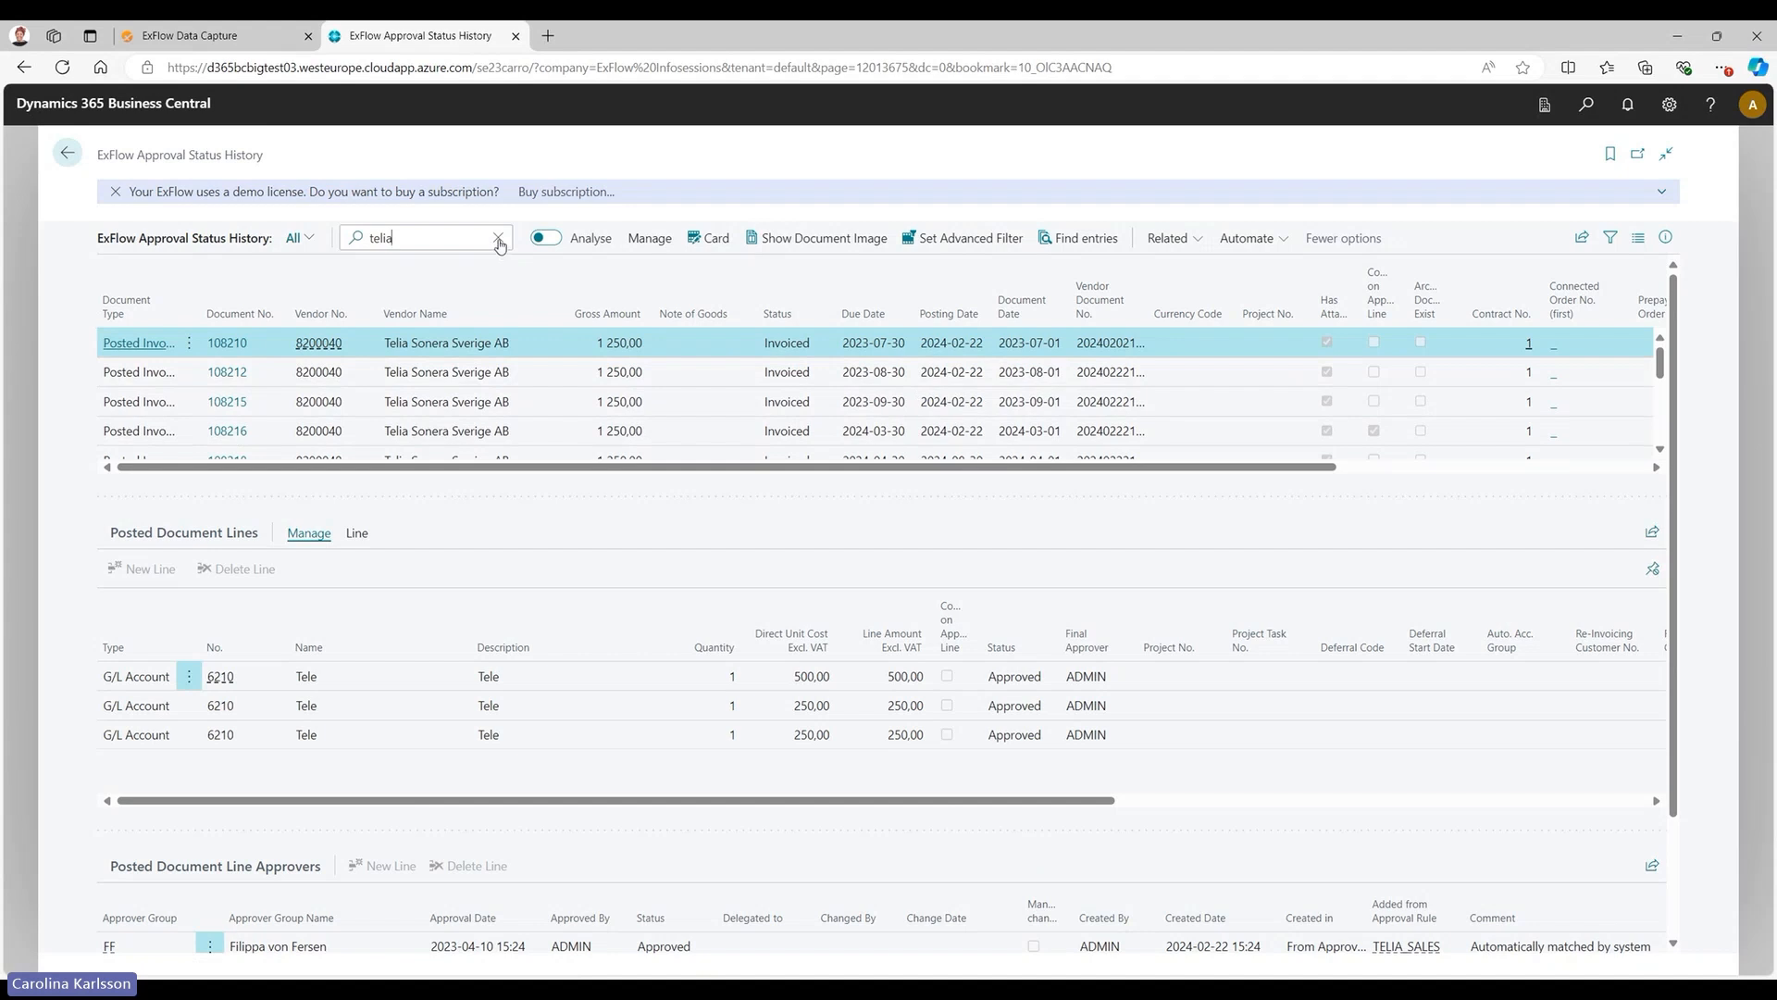
left_click(499, 239)
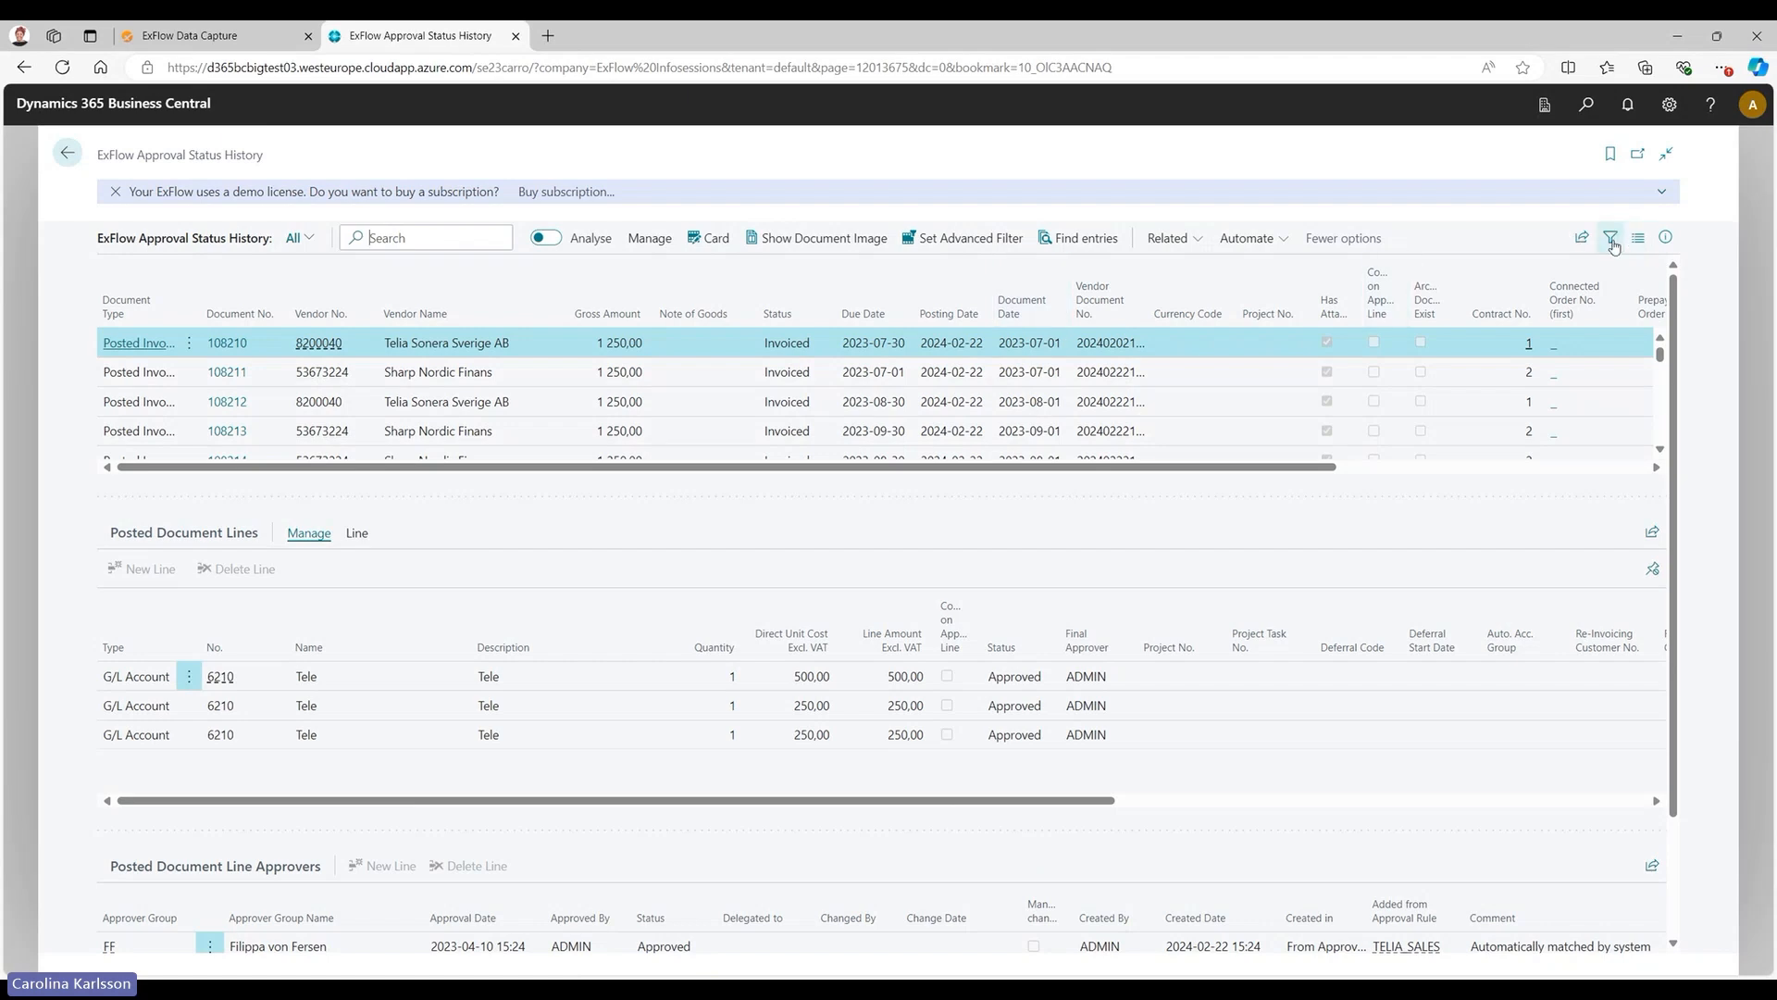
Filter the approval status history by Vendor No. to the vendor Telia Sonera Sverige AB.
left_click(1611, 239)
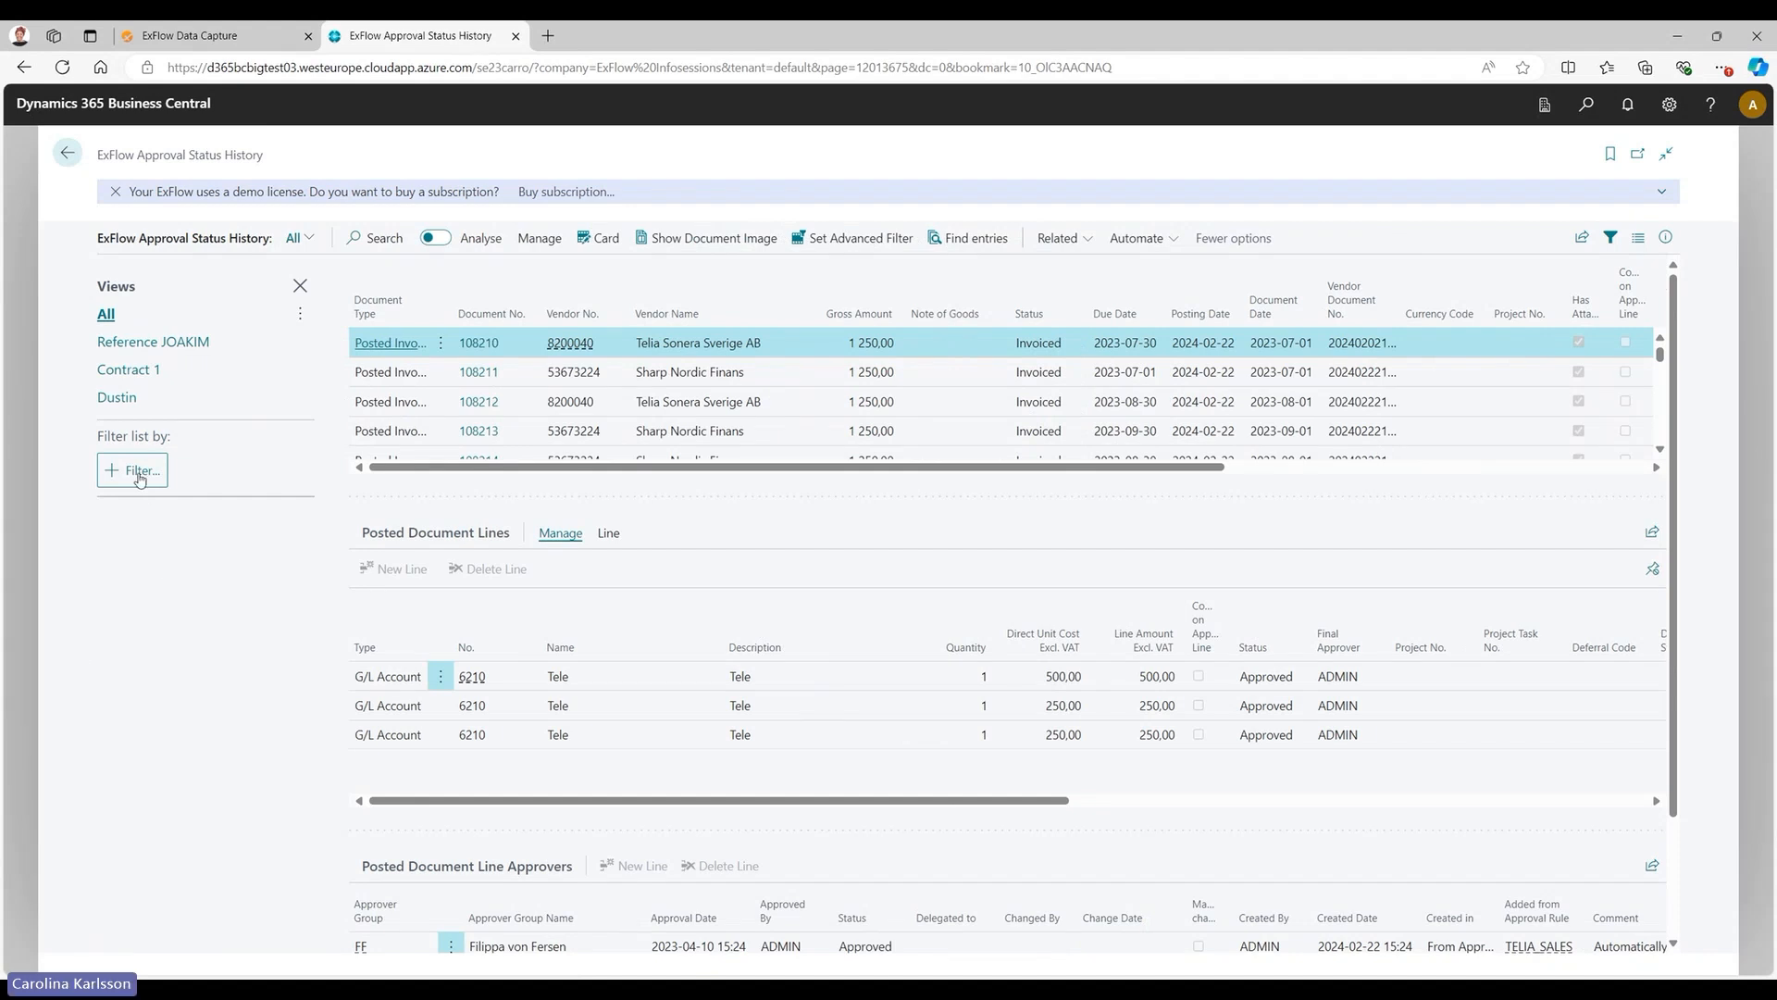
left_click(141, 470)
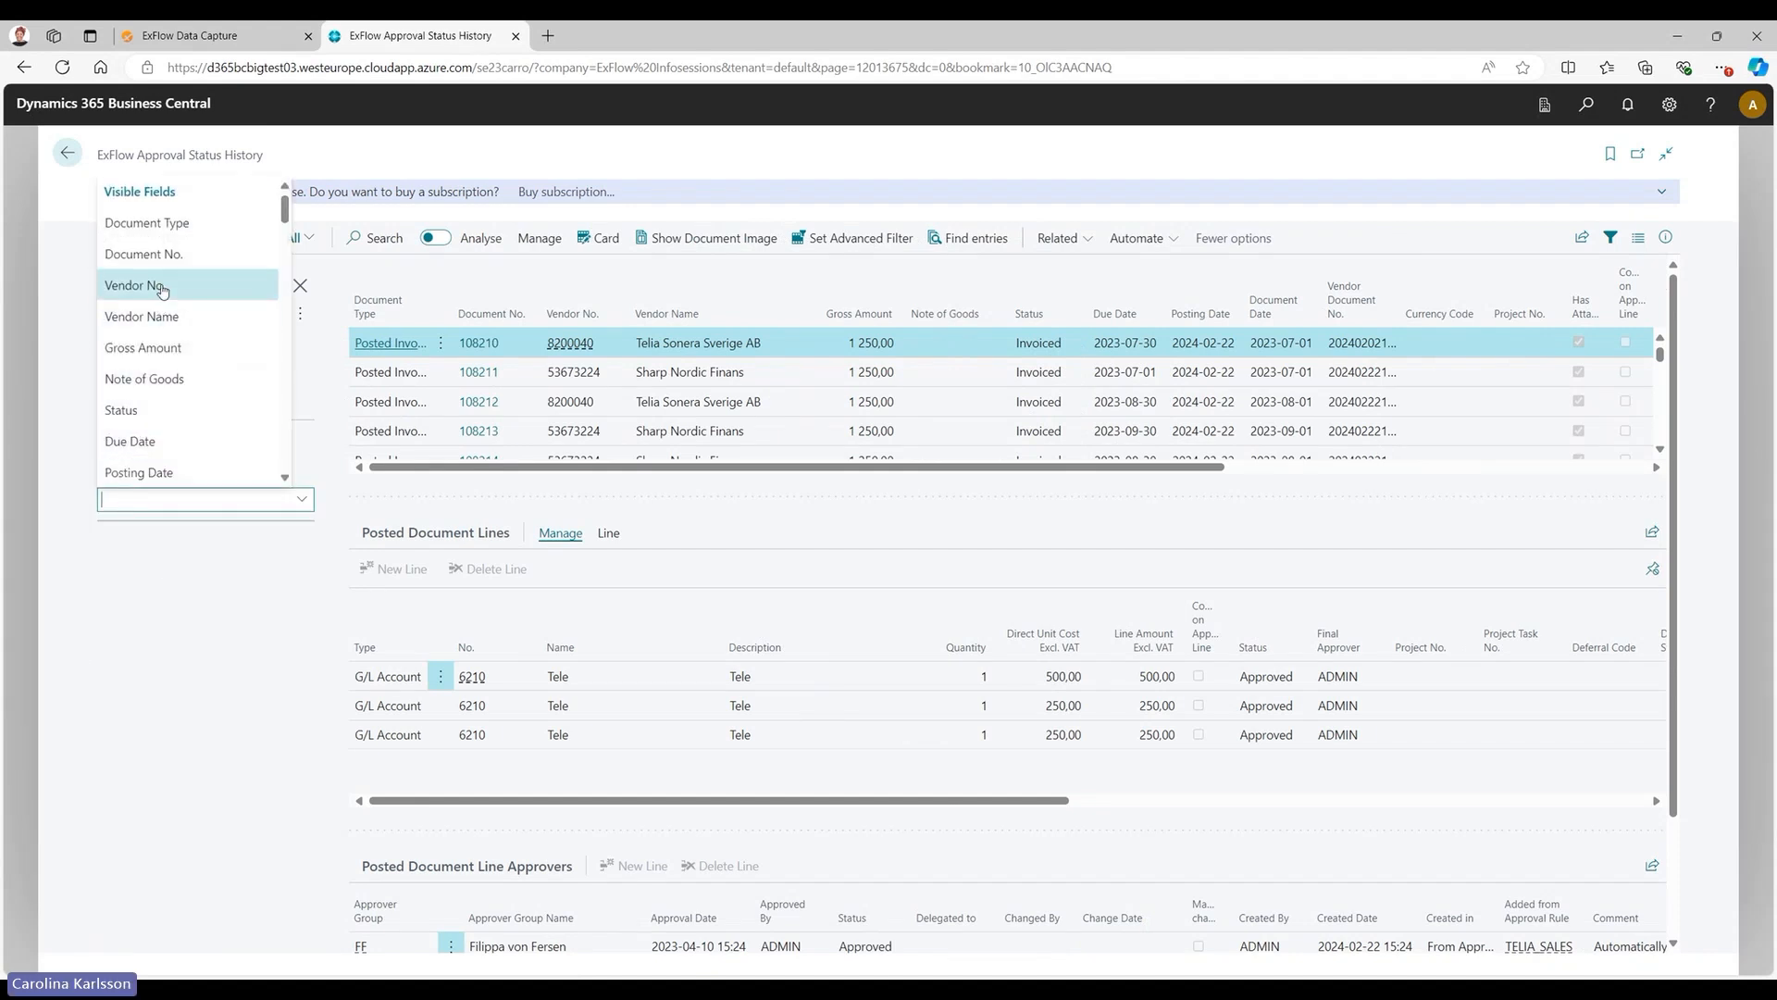
left_click(163, 287)
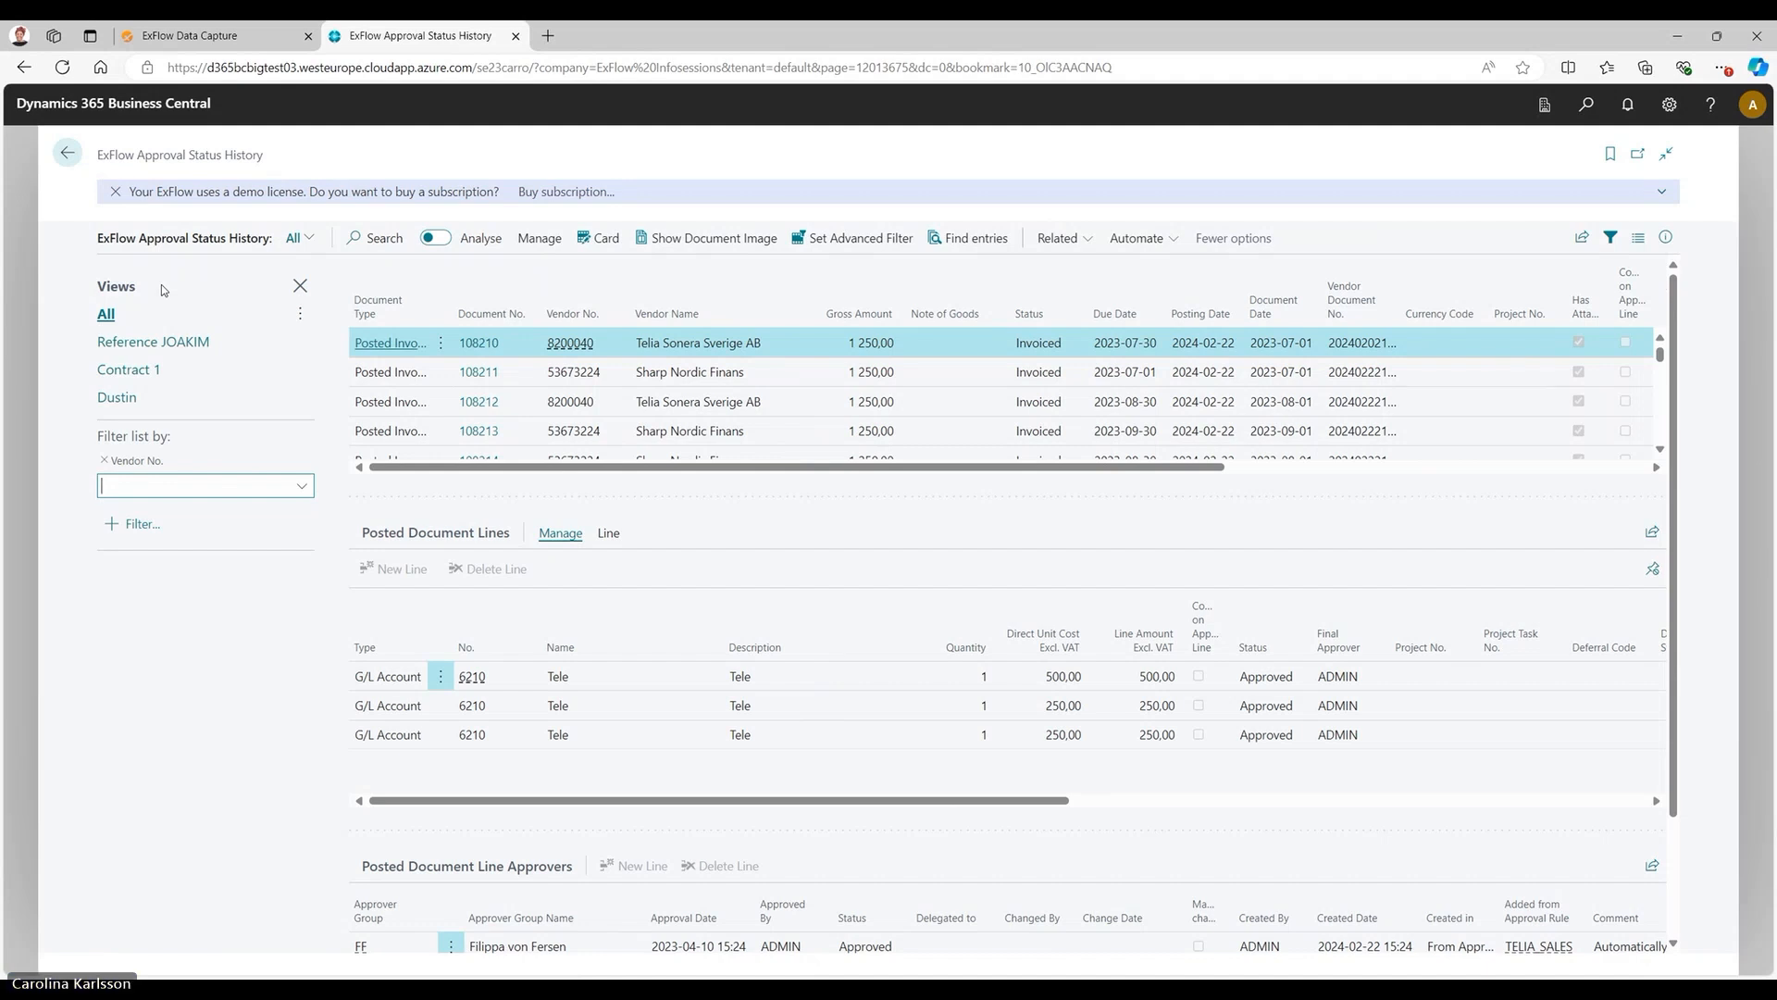
type("82")
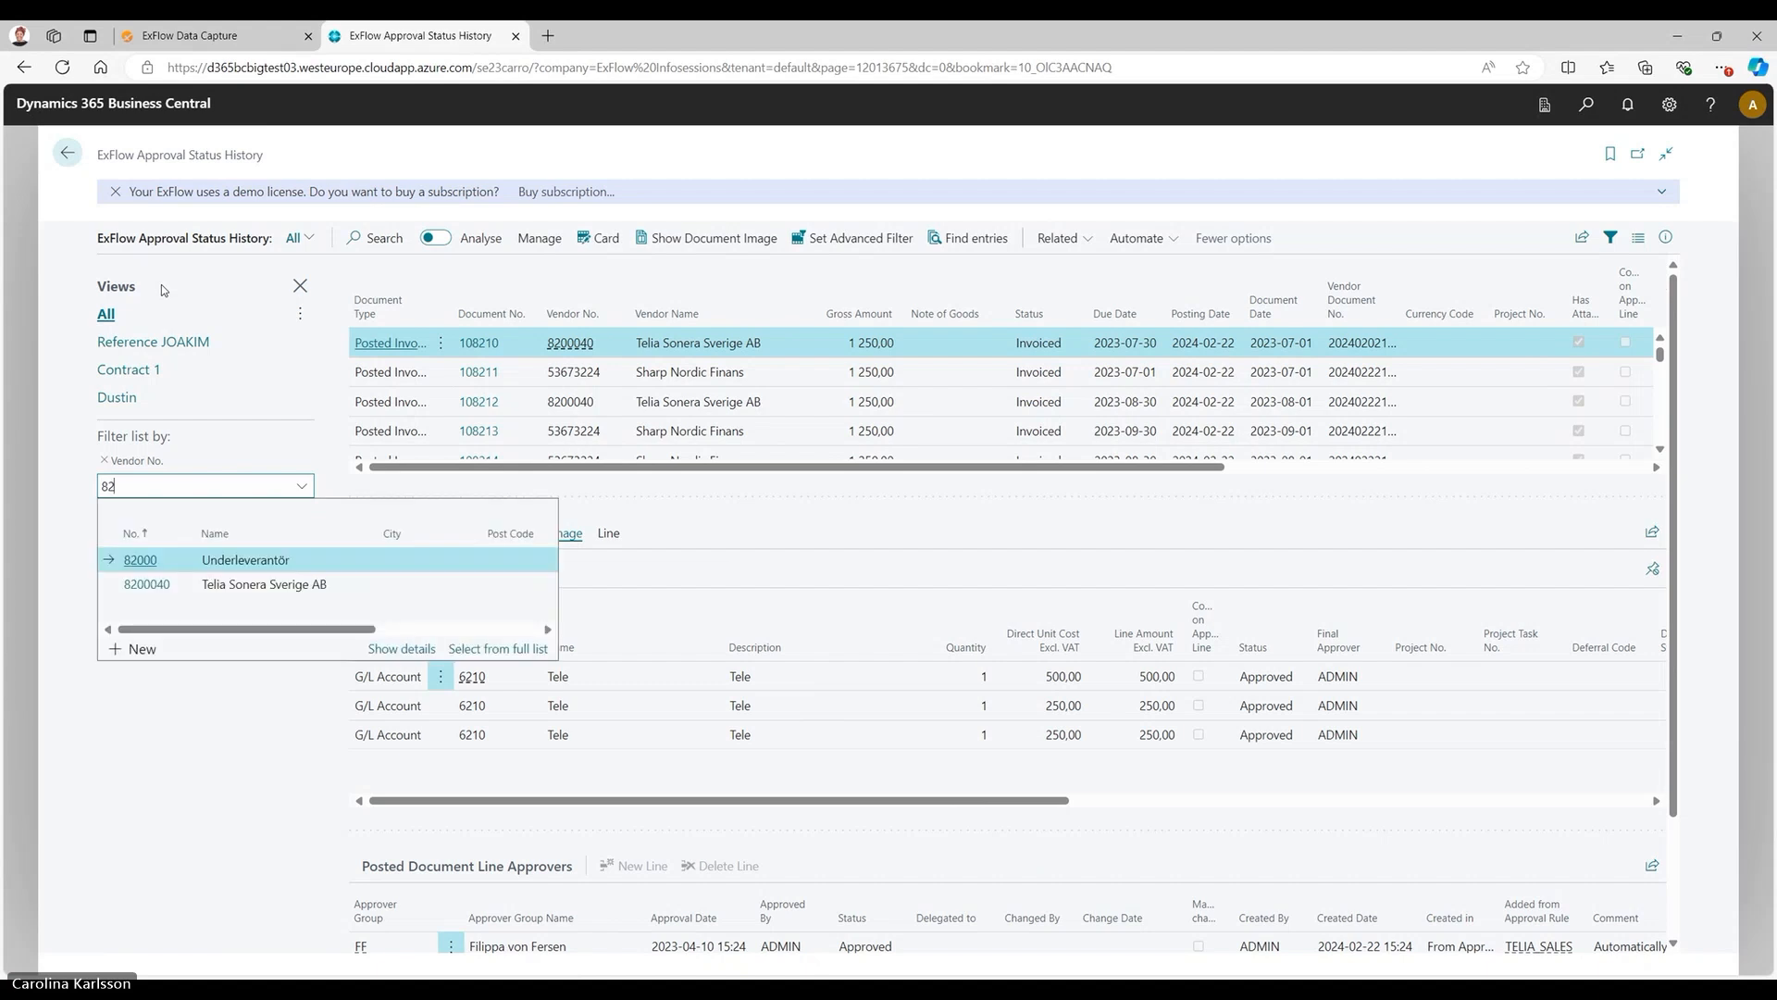
left_click(193, 585)
left_click(193, 585)
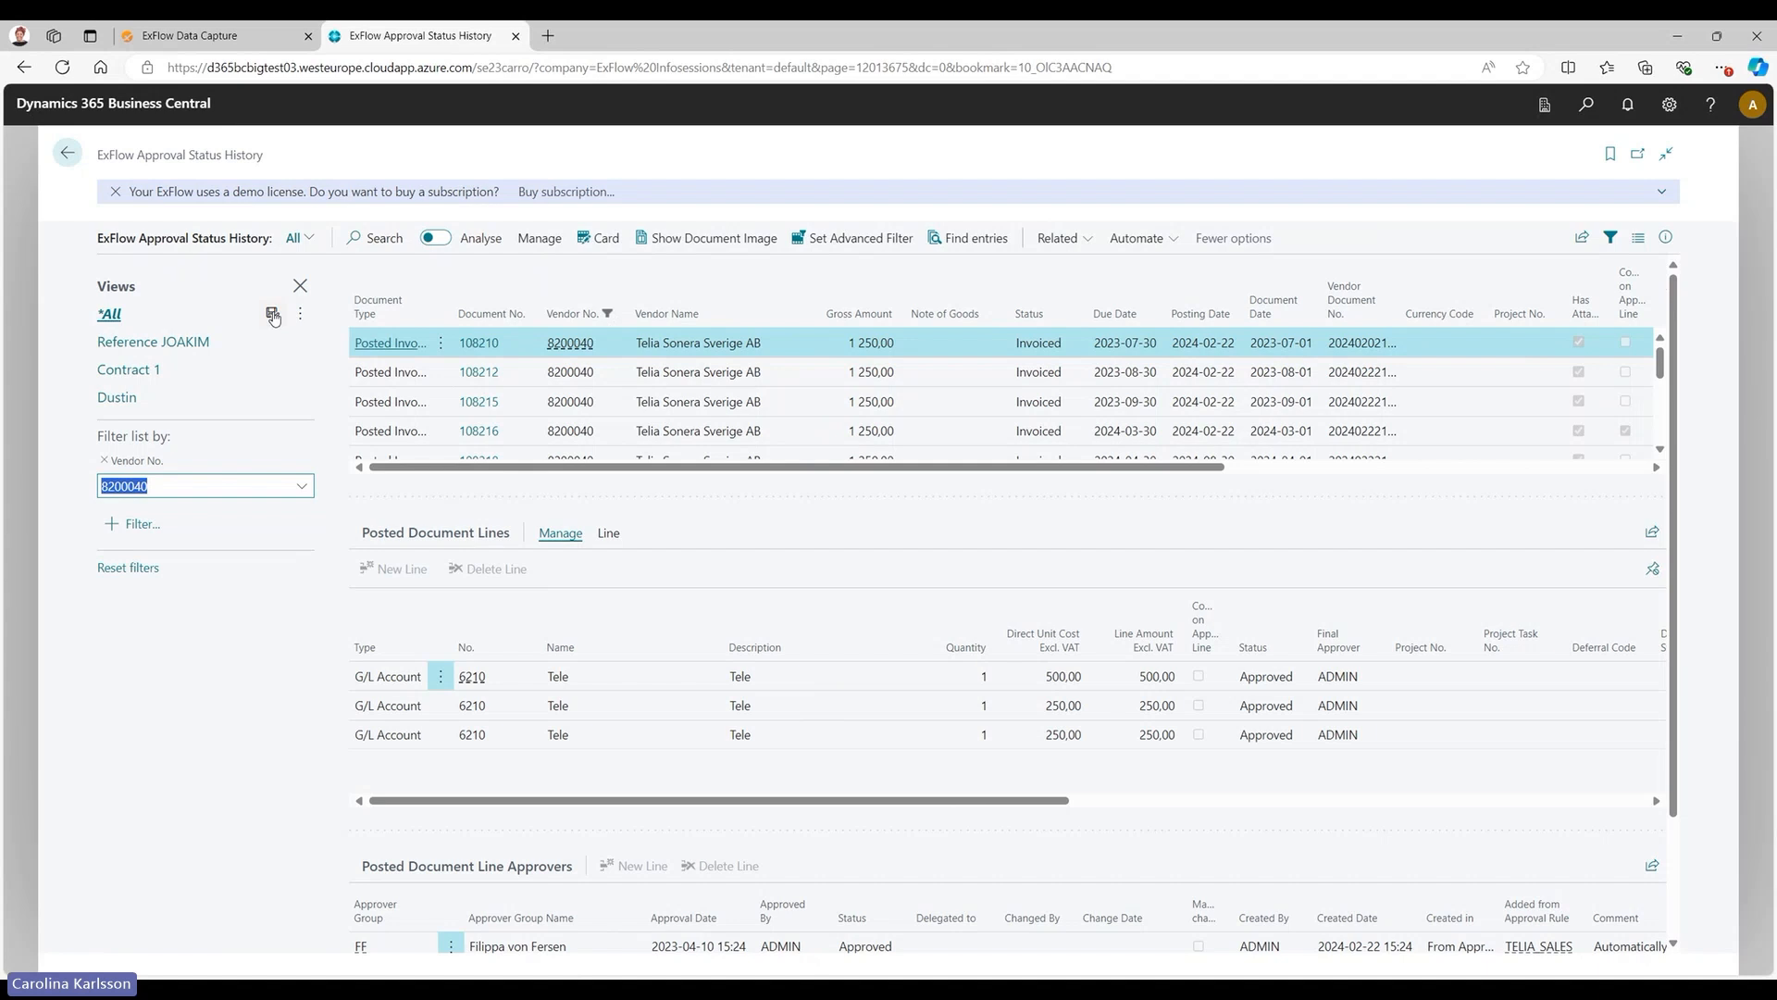
Switch the approval status history to the saved Dustin view and hide the filter pane.
left_click(310, 239)
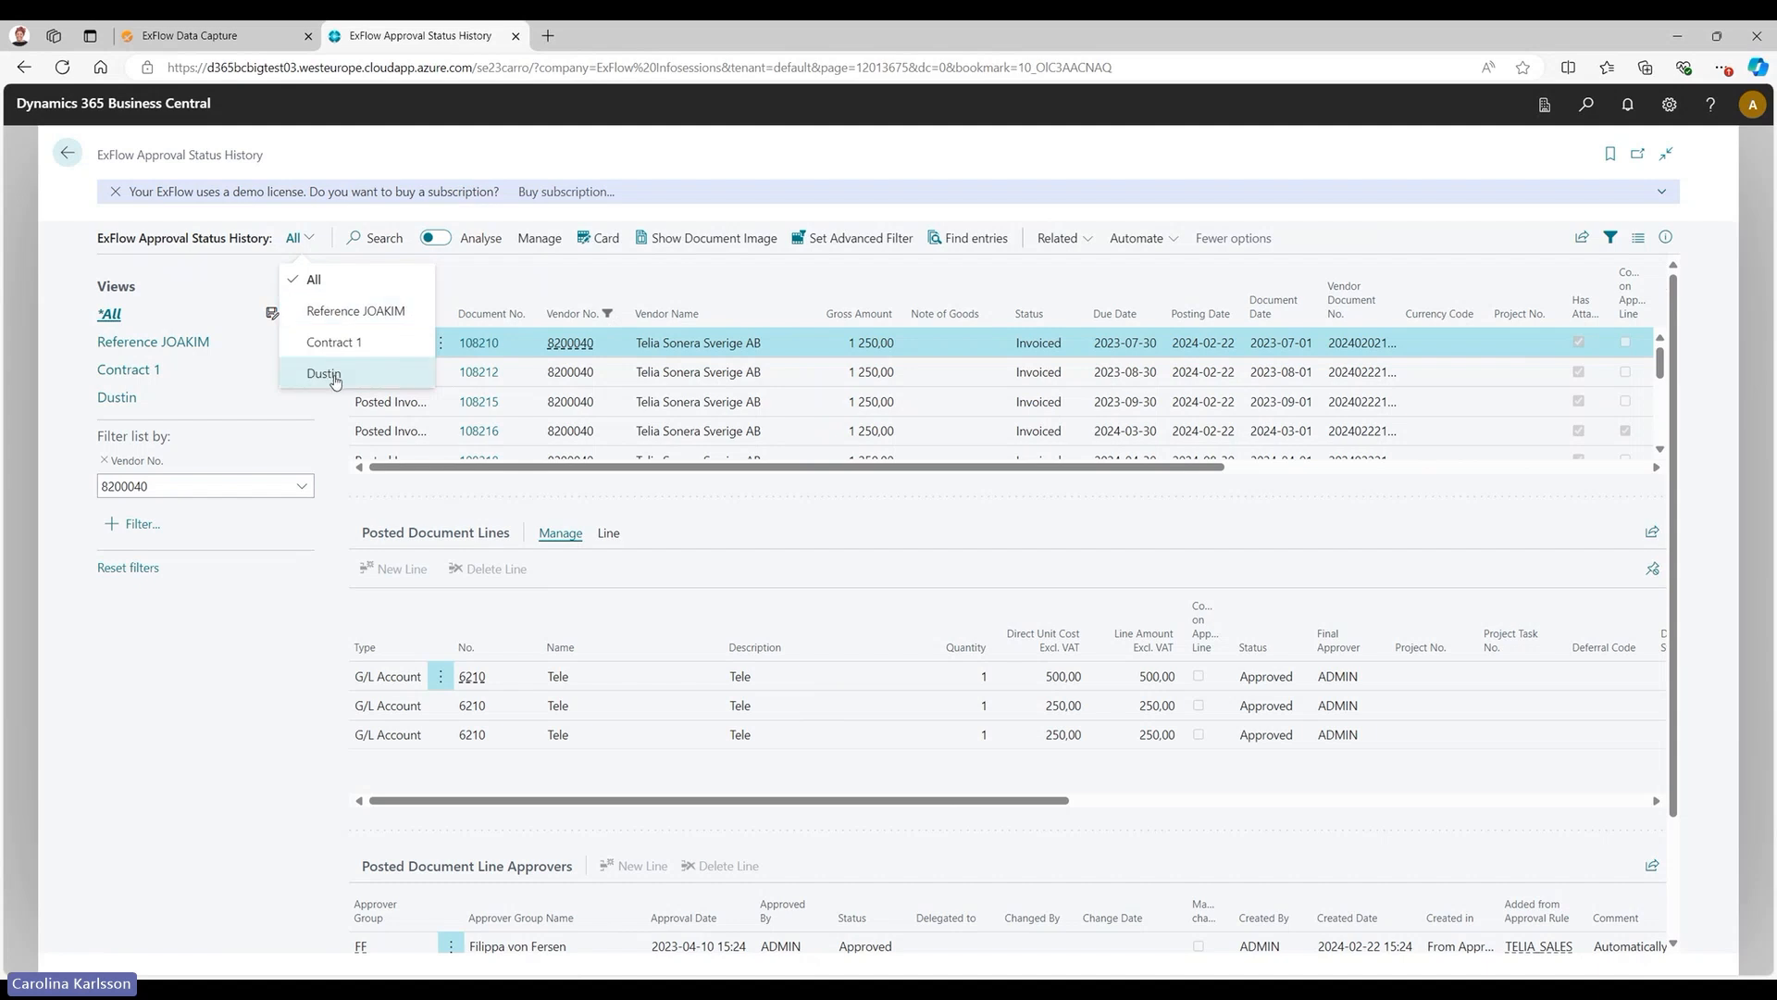
left_click(330, 377)
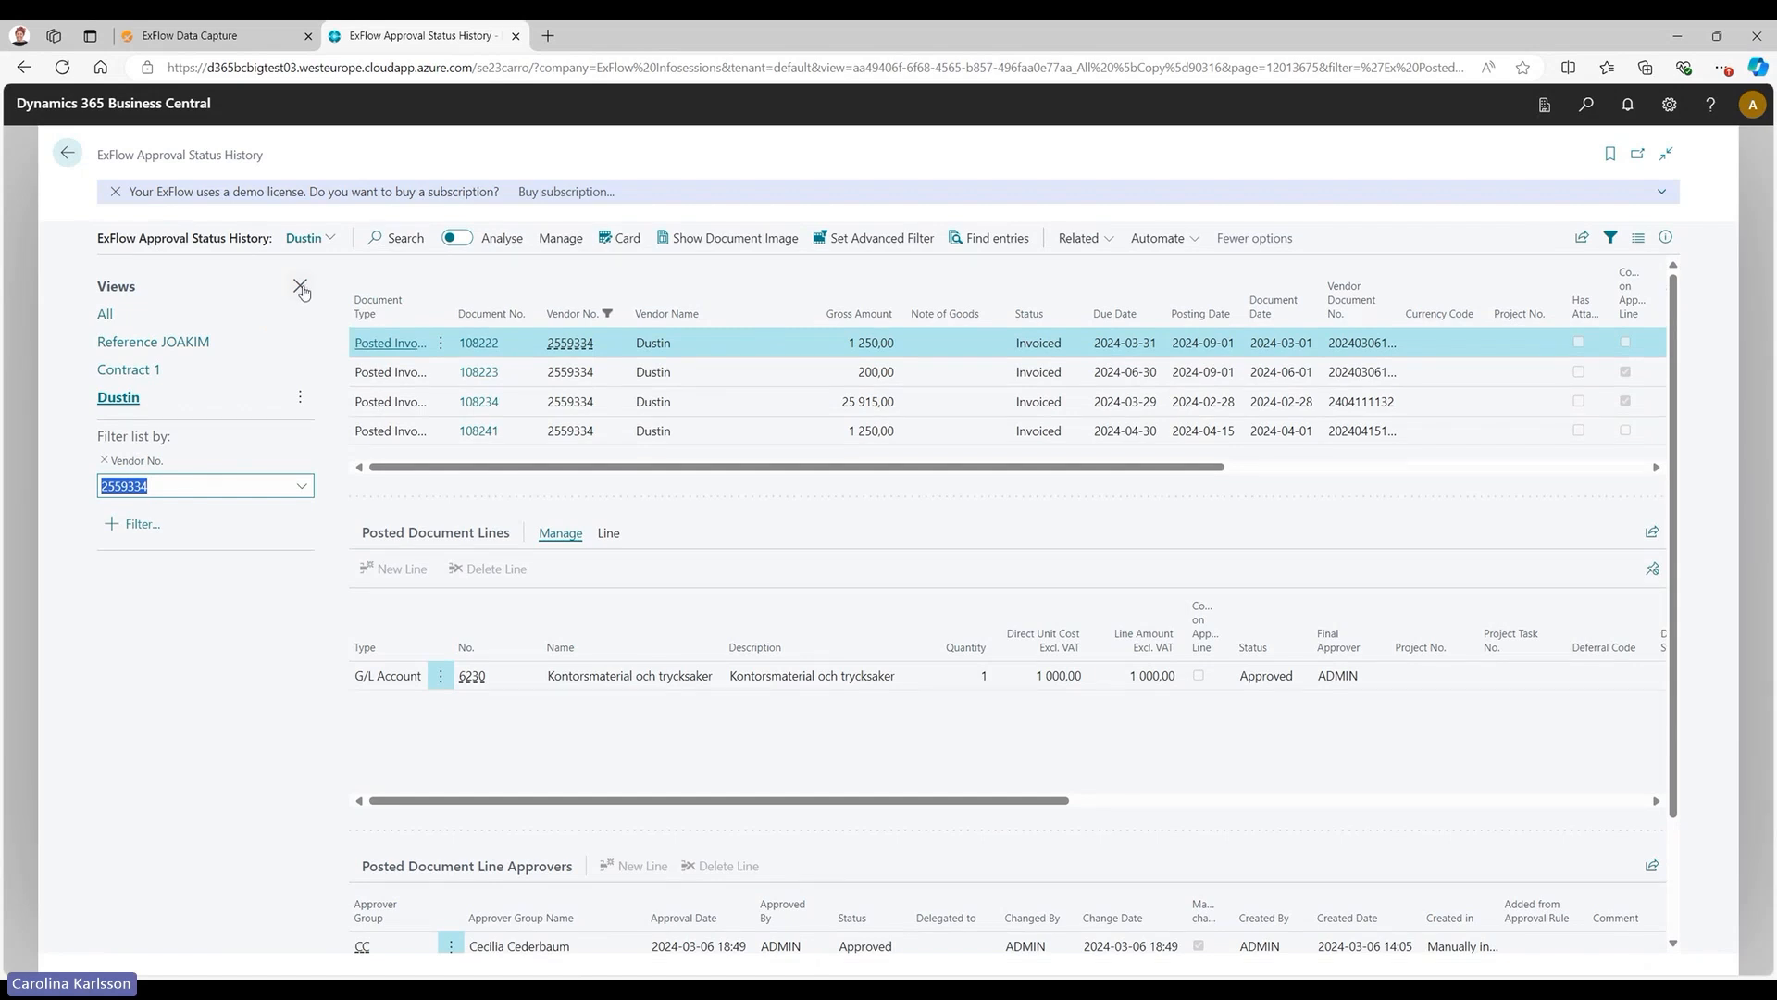
left_click(300, 289)
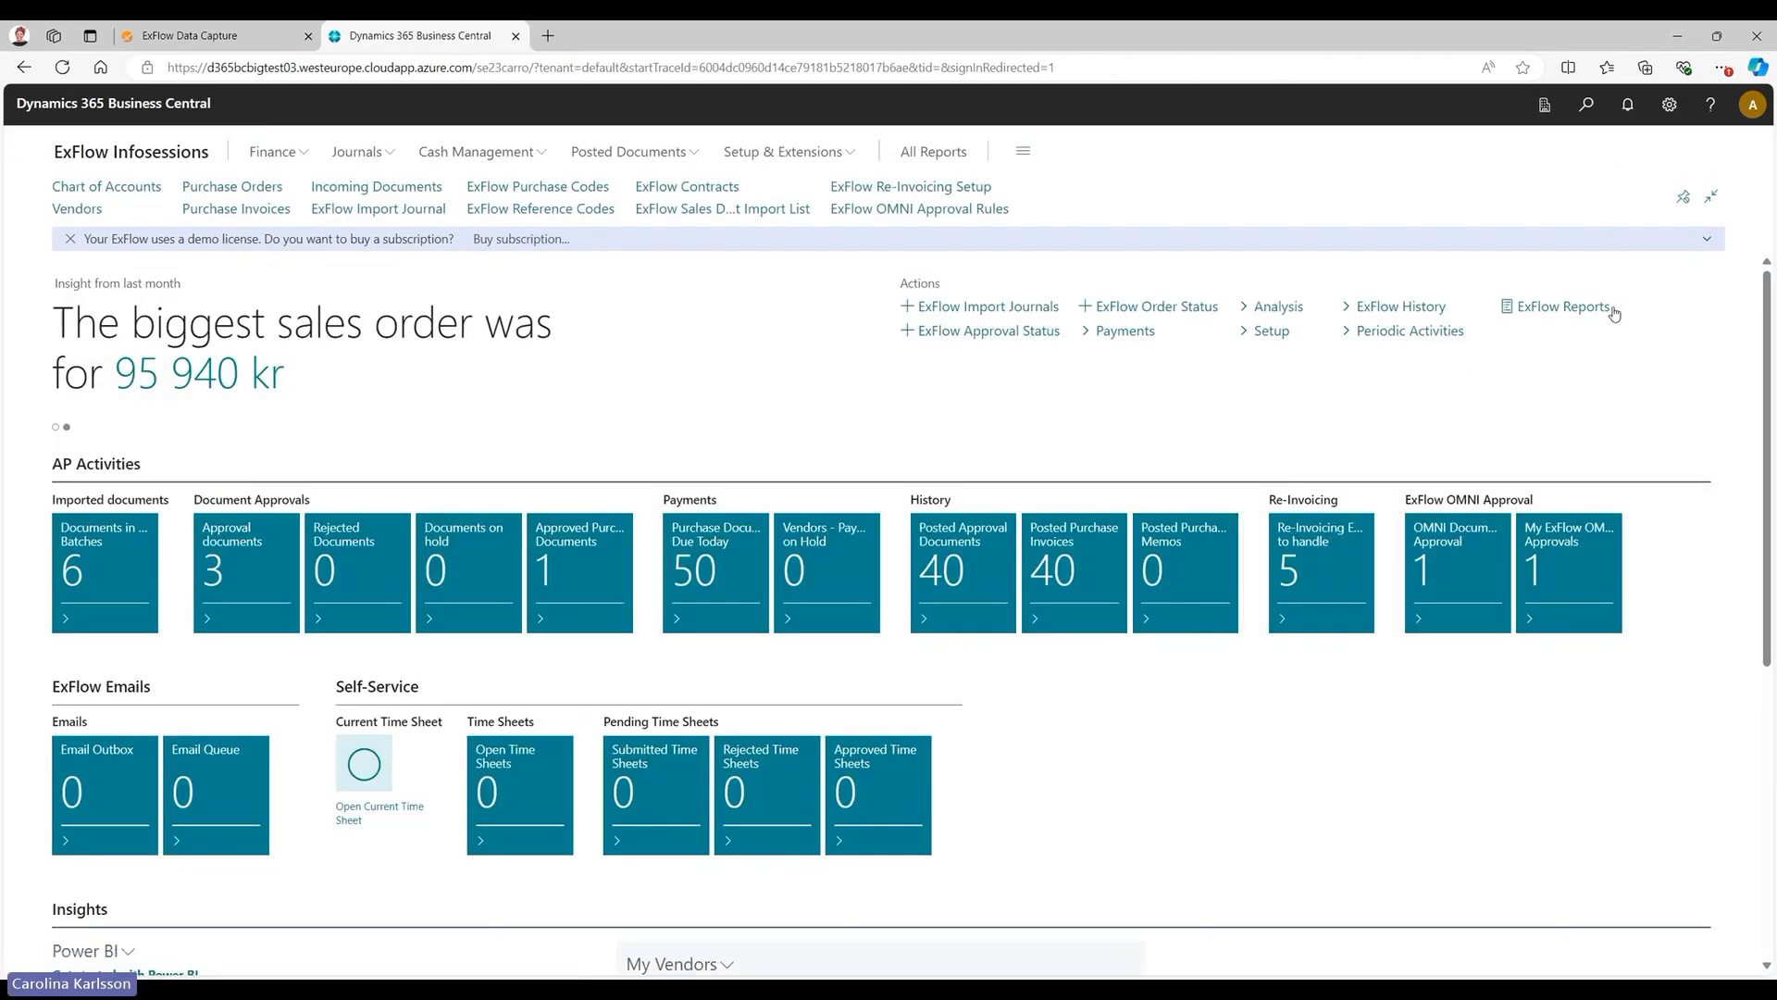
Open ExFlow Search Documents from the home page's ExFlow History actions, examine its search columns, and return to the home page.
left_click(1454, 307)
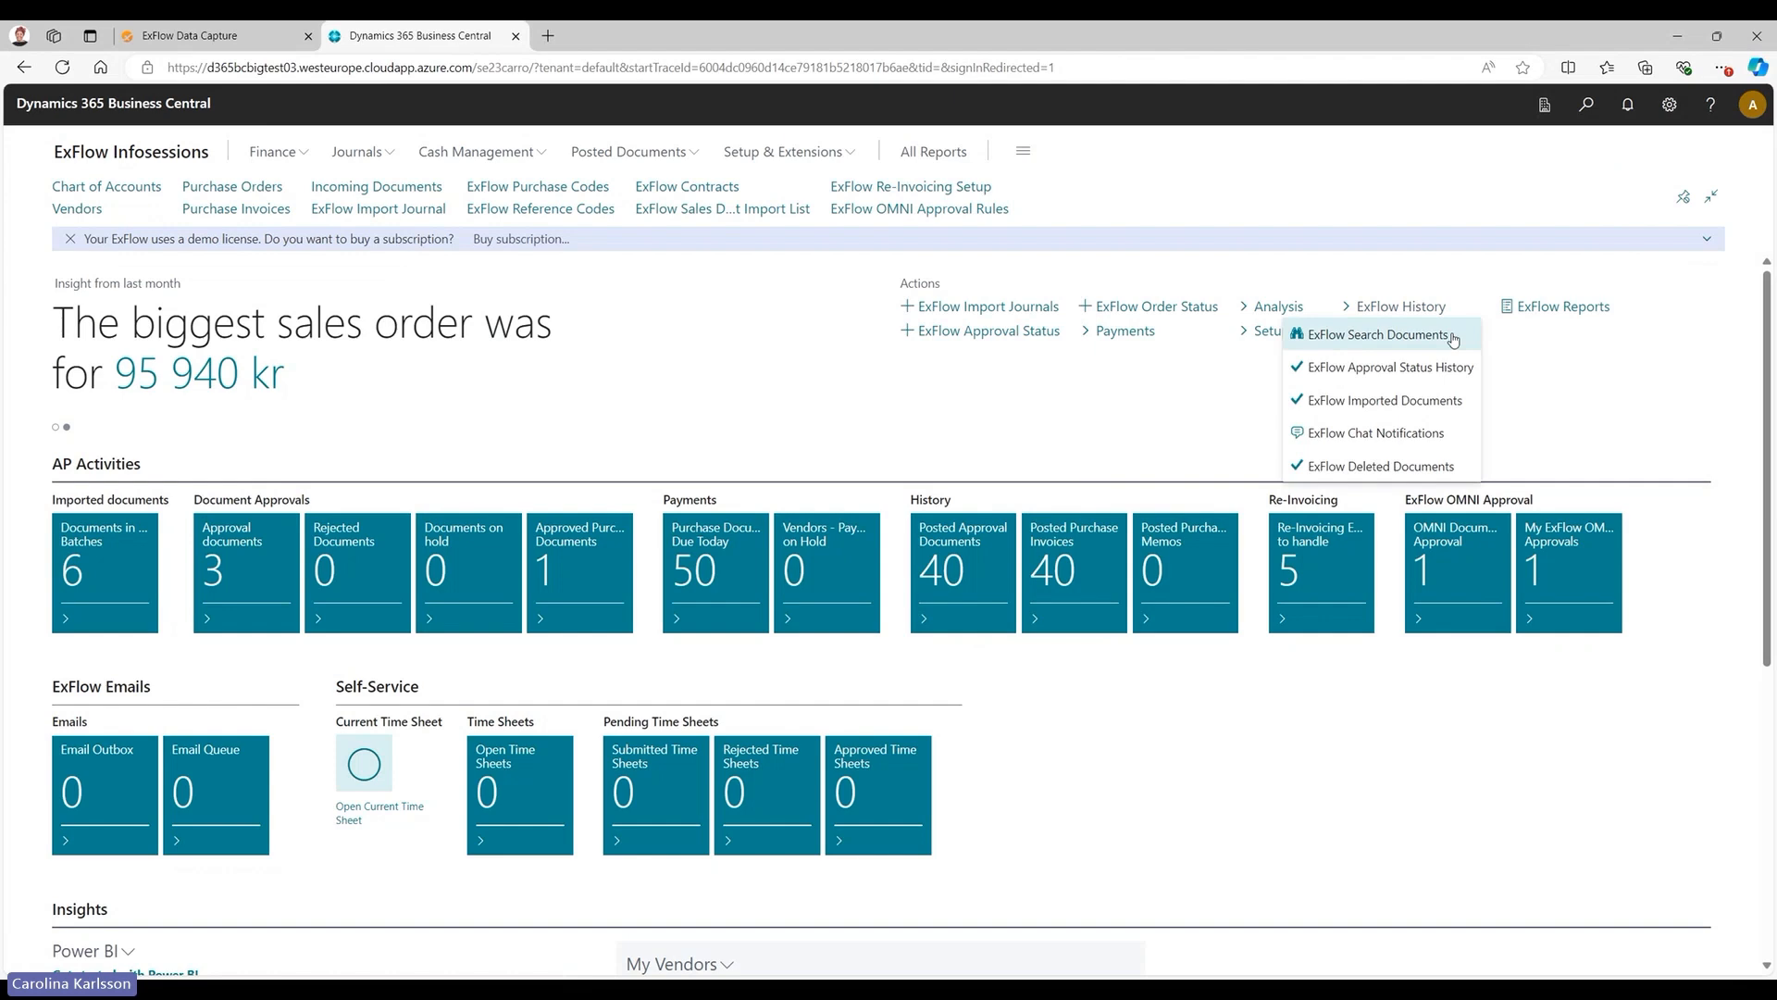
left_click(1453, 338)
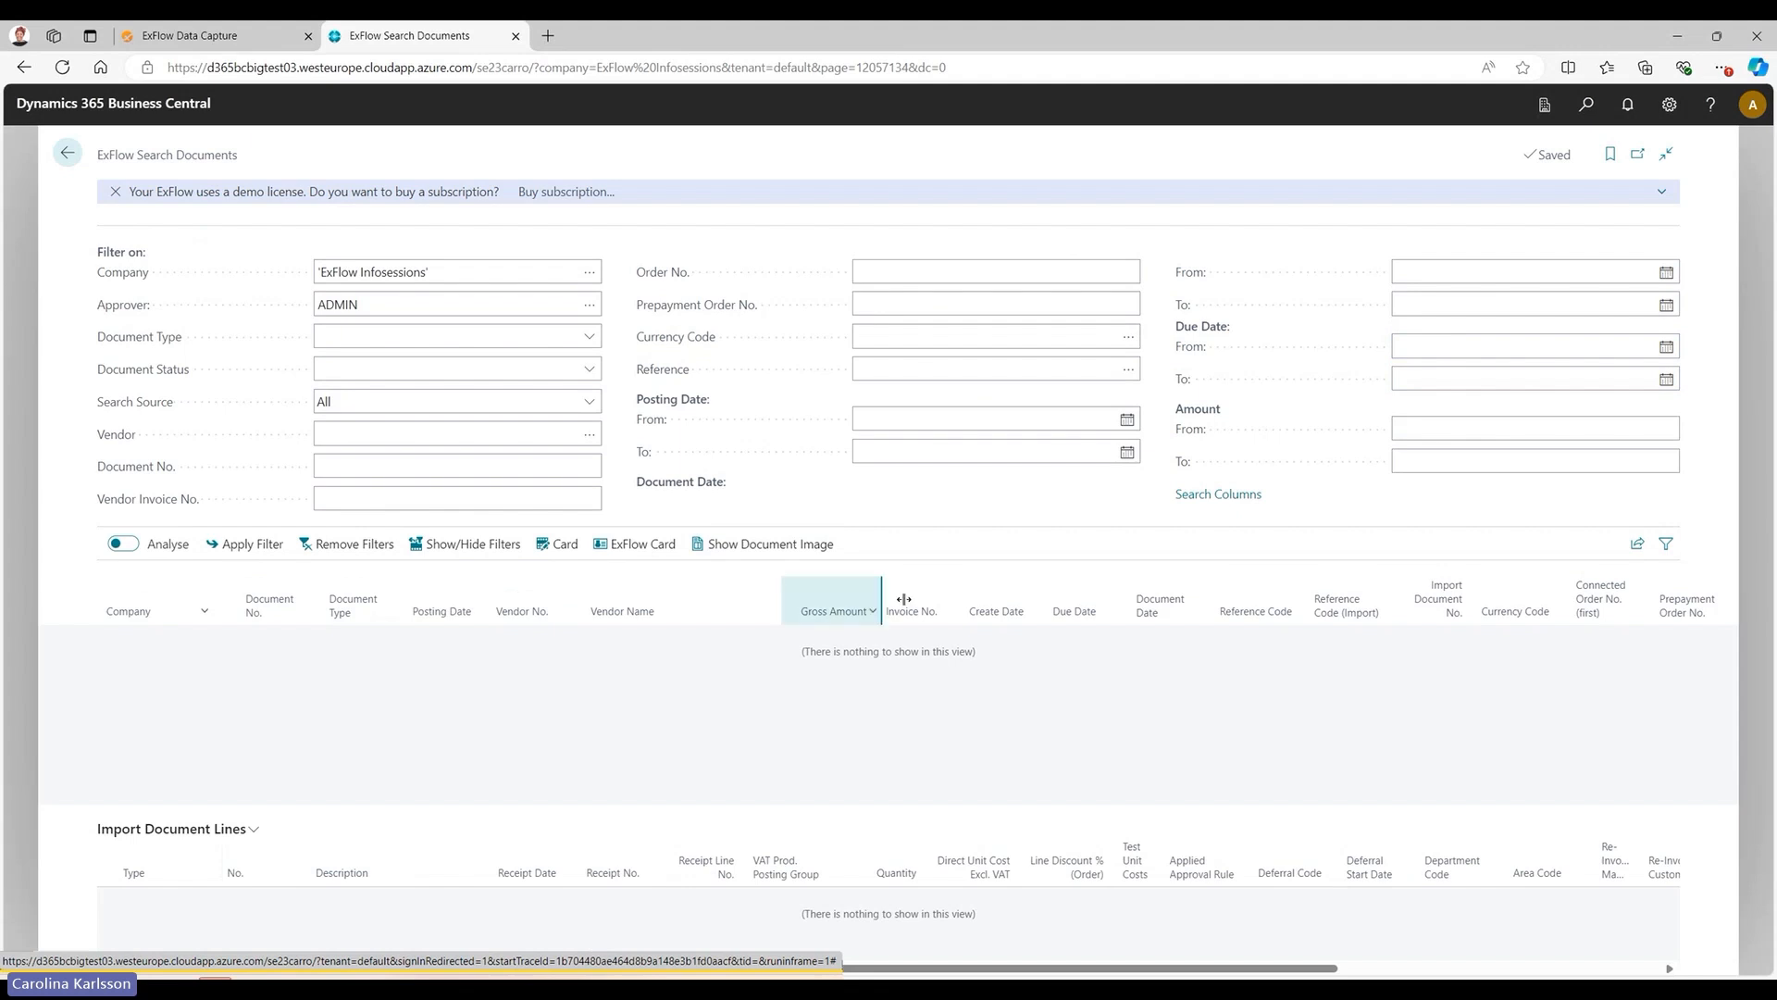
left_click(1216, 500)
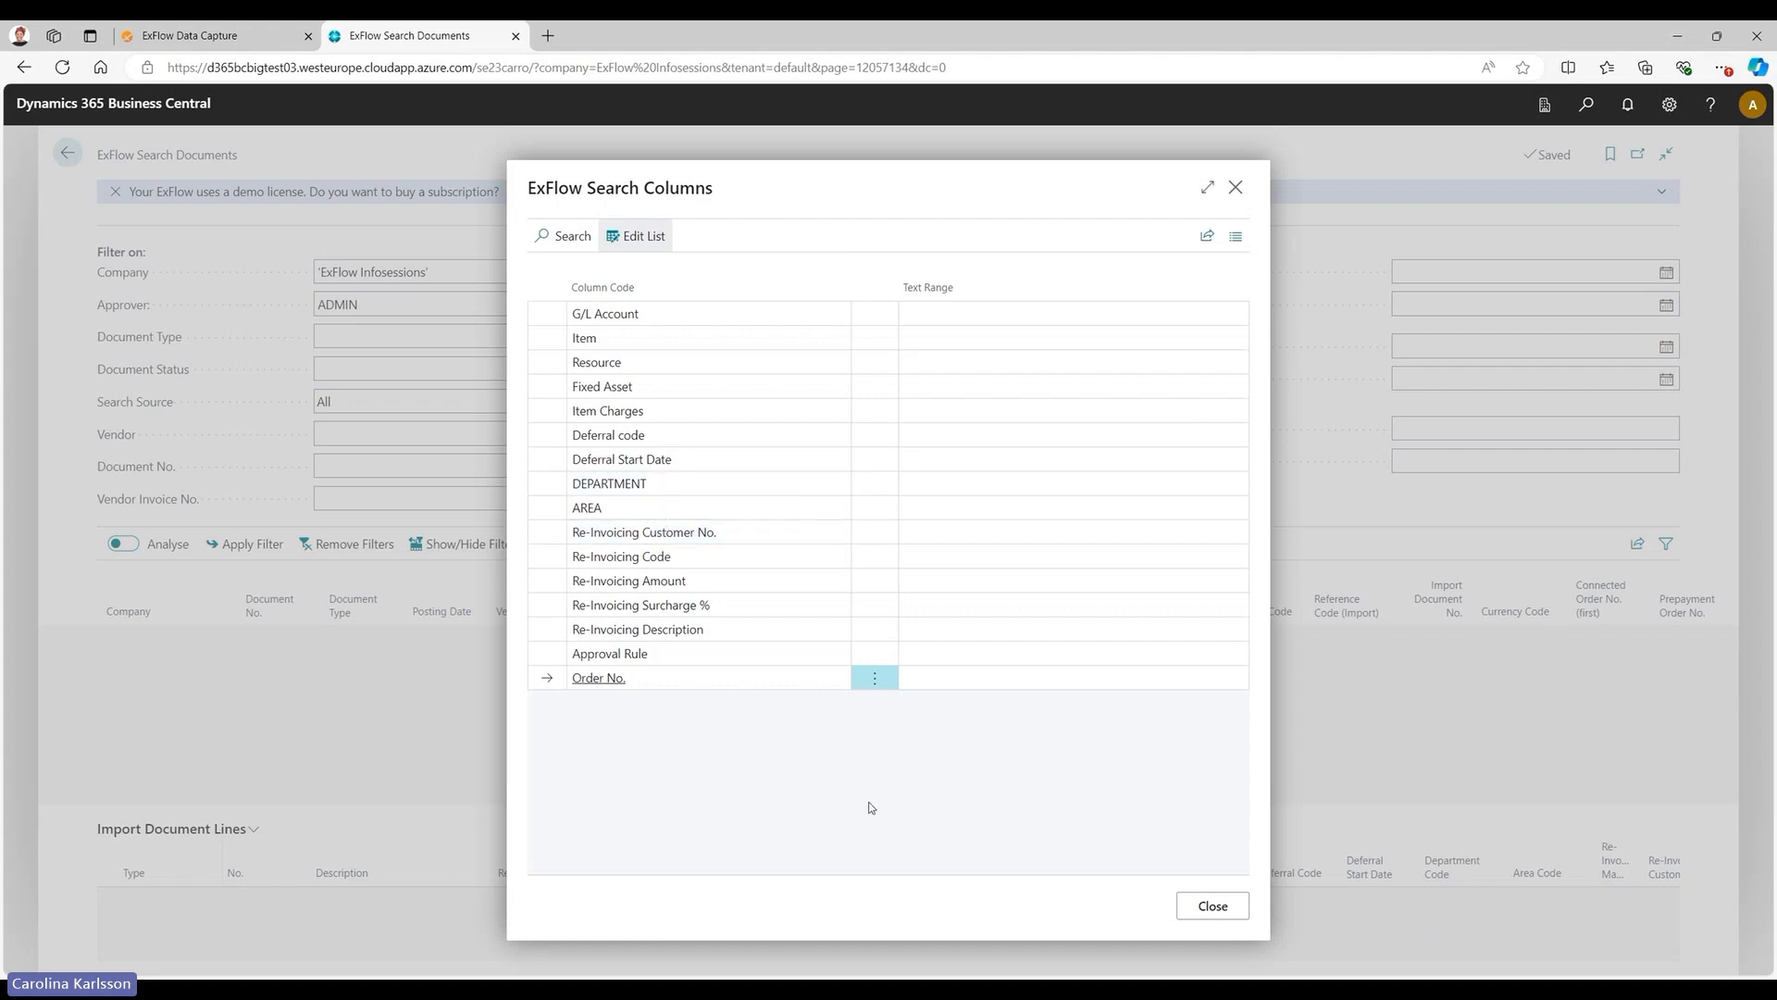
key("Escape")
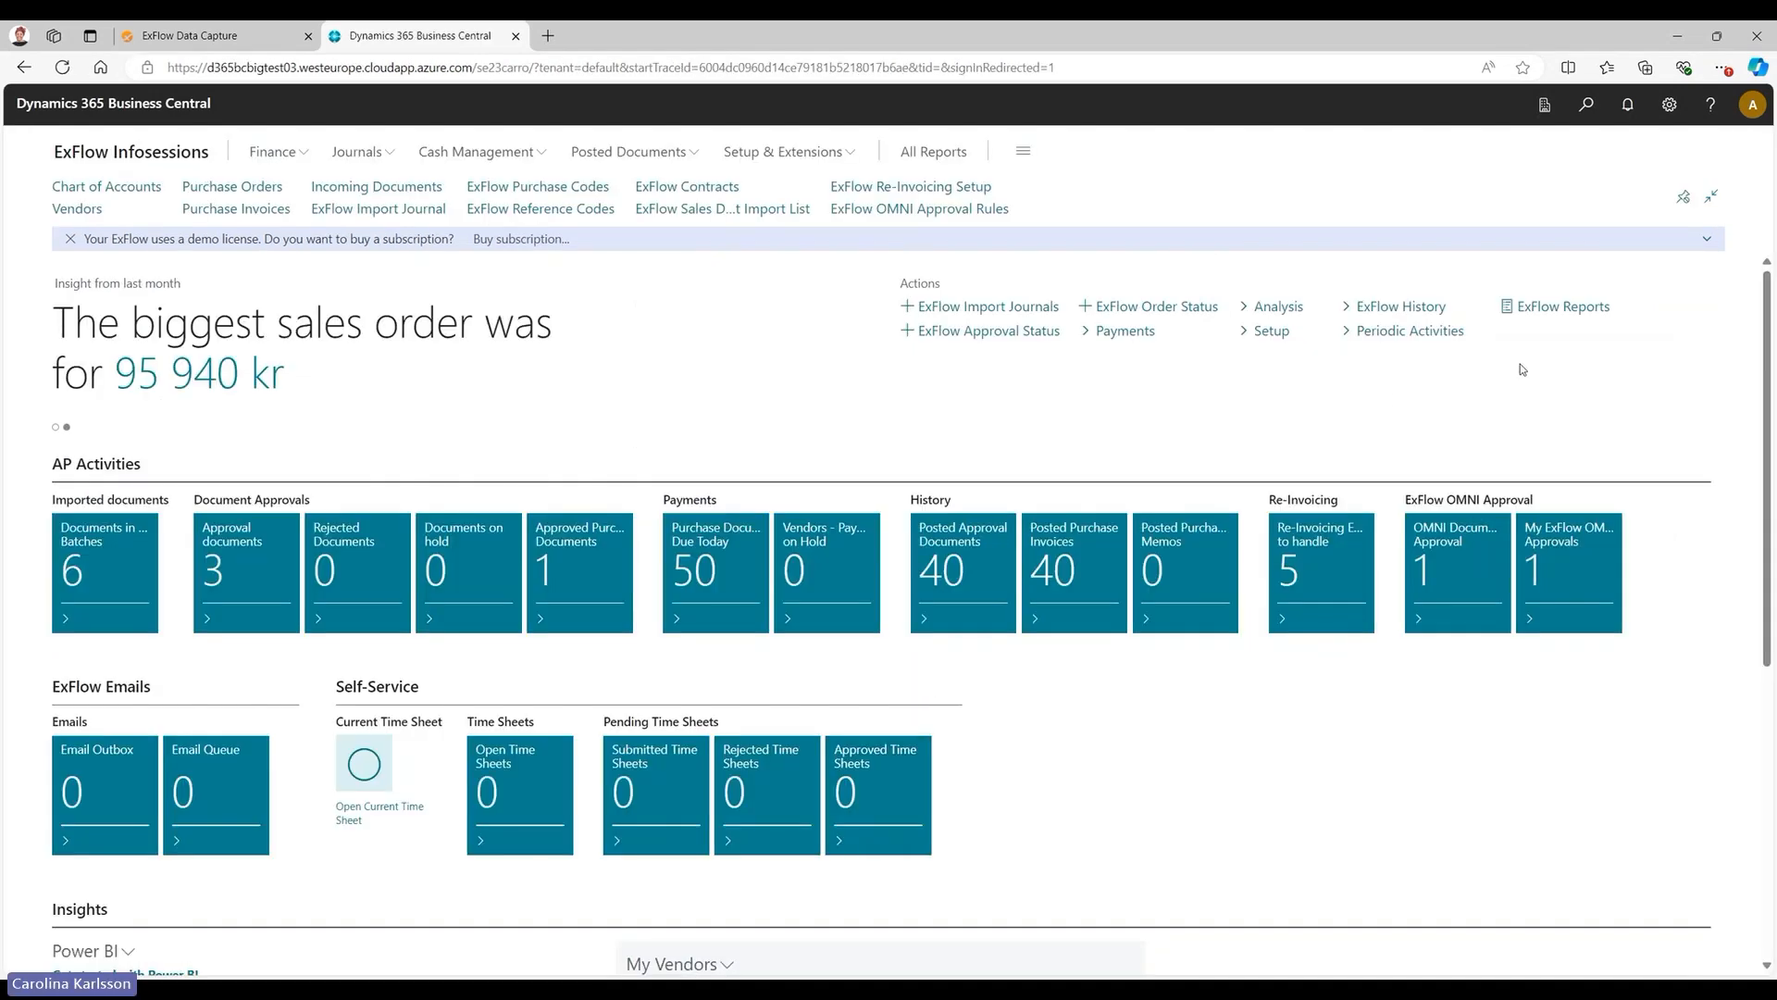
Review the ExFlow reports available for documents, users and approval rules.
left_click(1609, 309)
mouse_move(1609, 338)
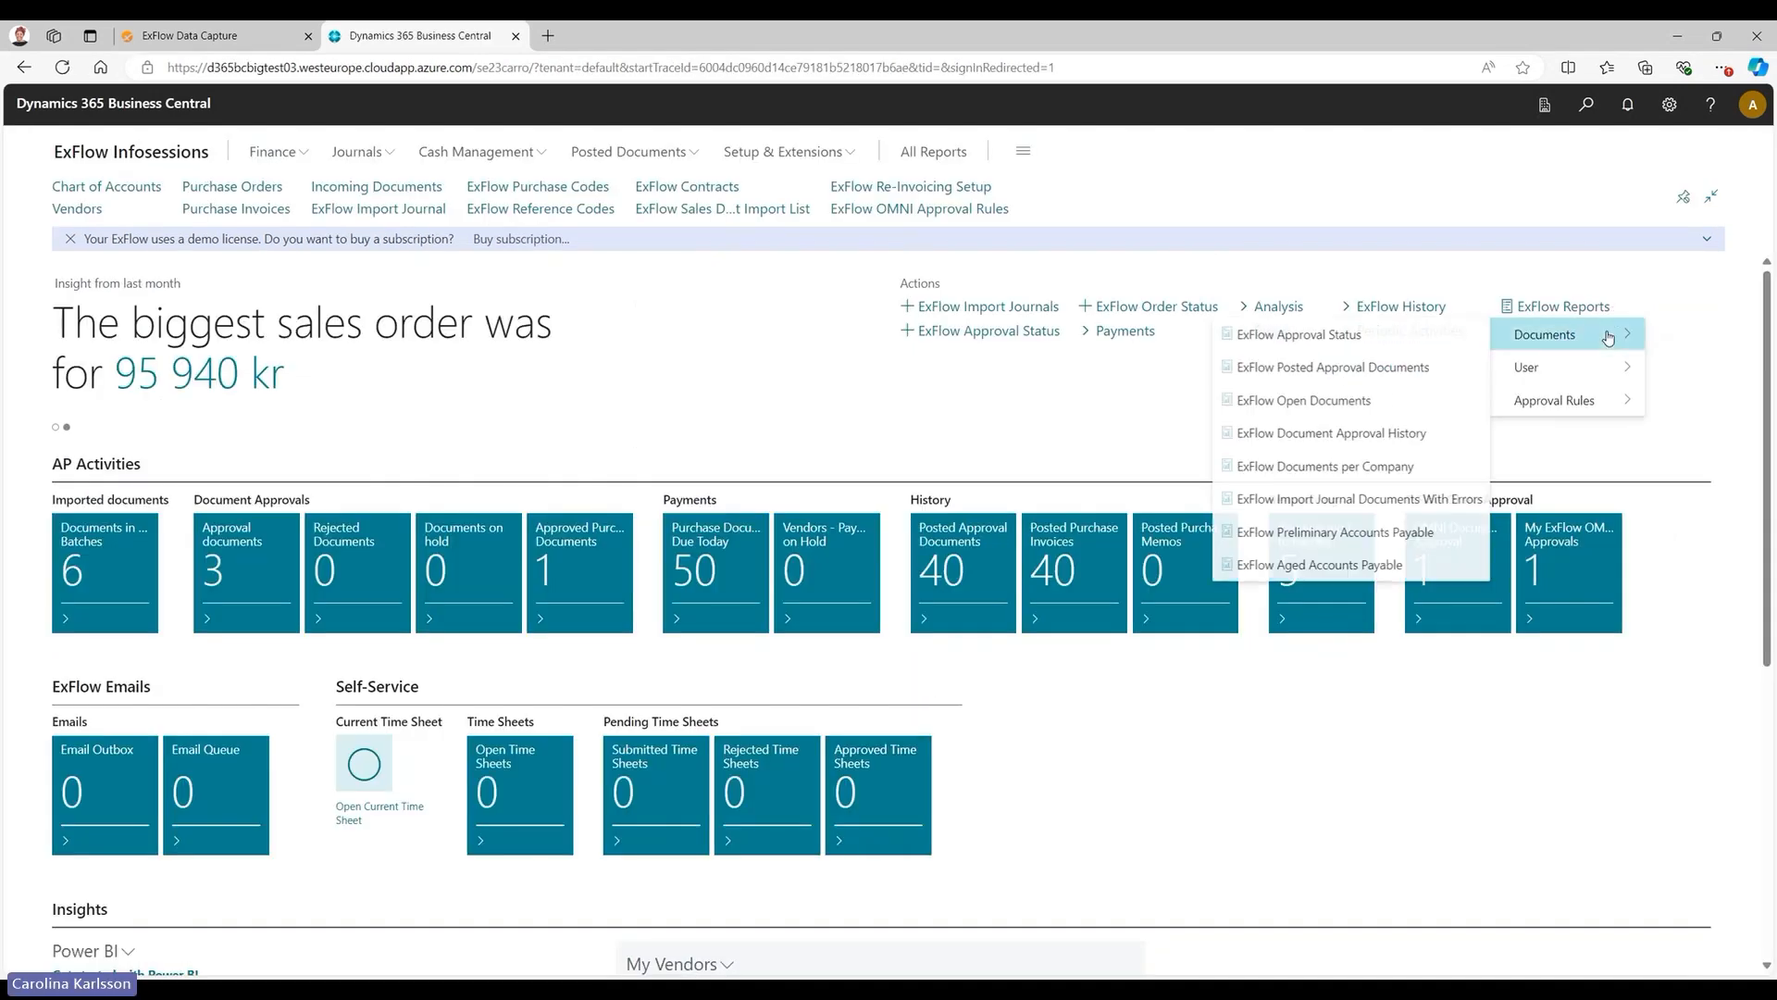
mouse_move(1610, 370)
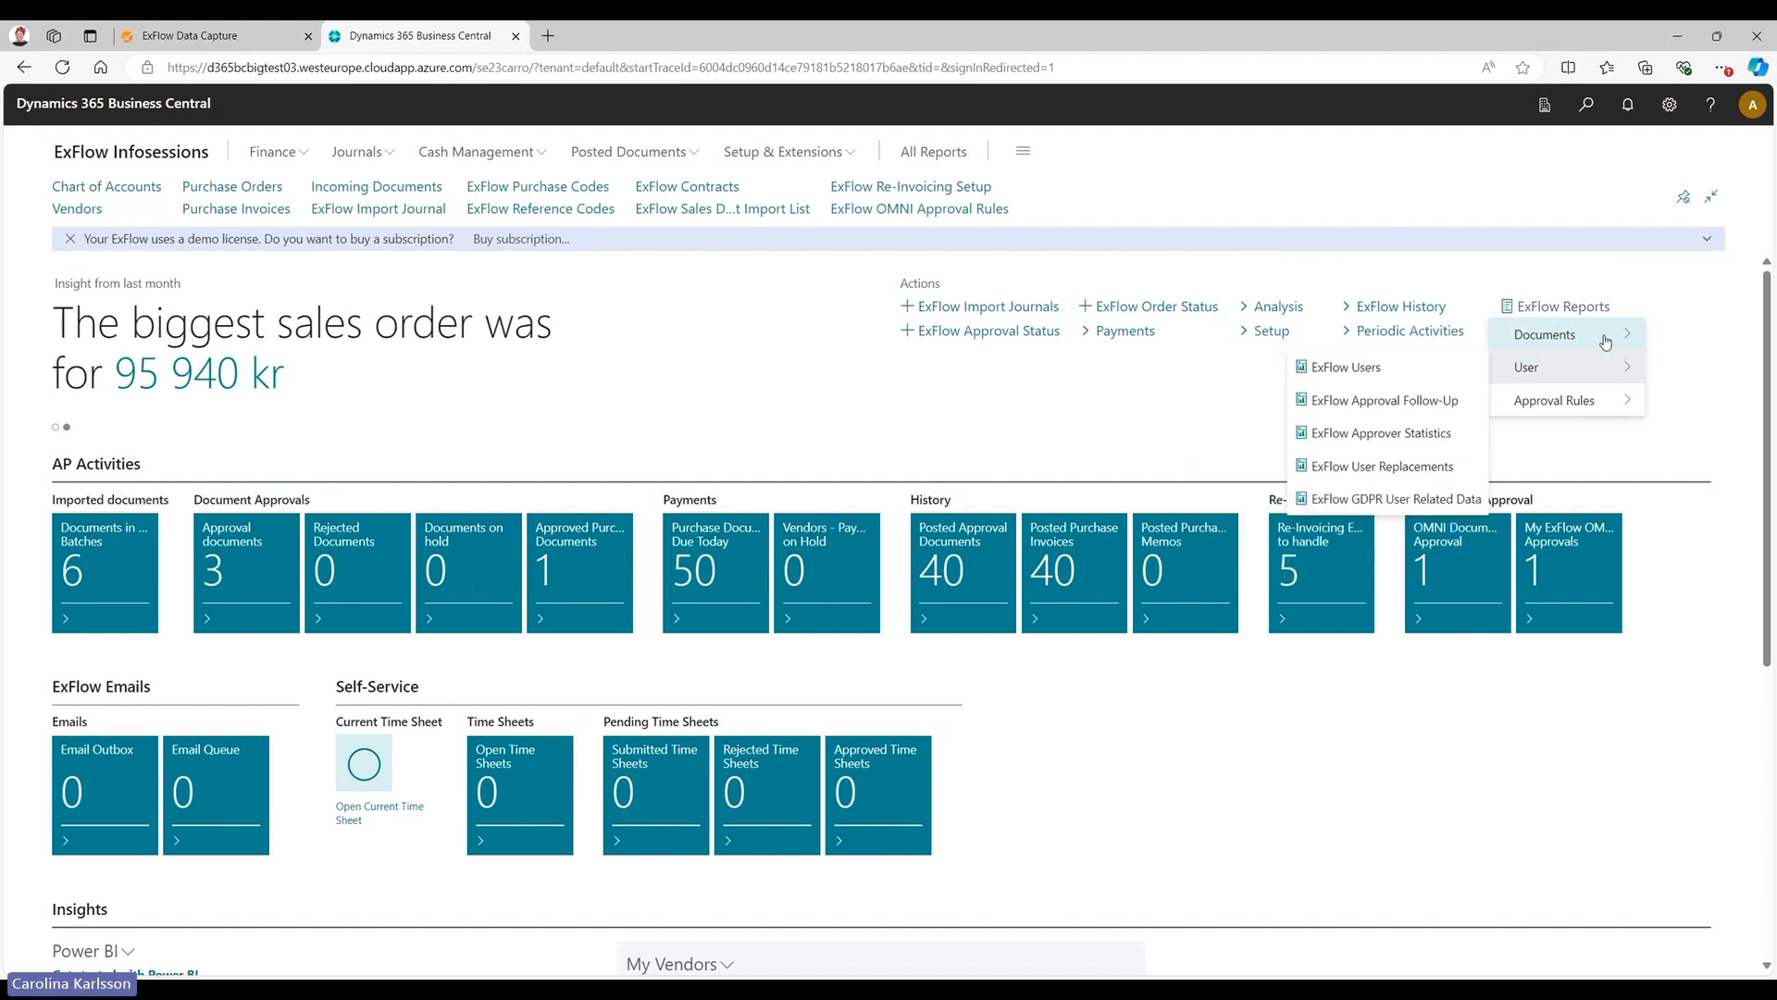
mouse_move(1582, 408)
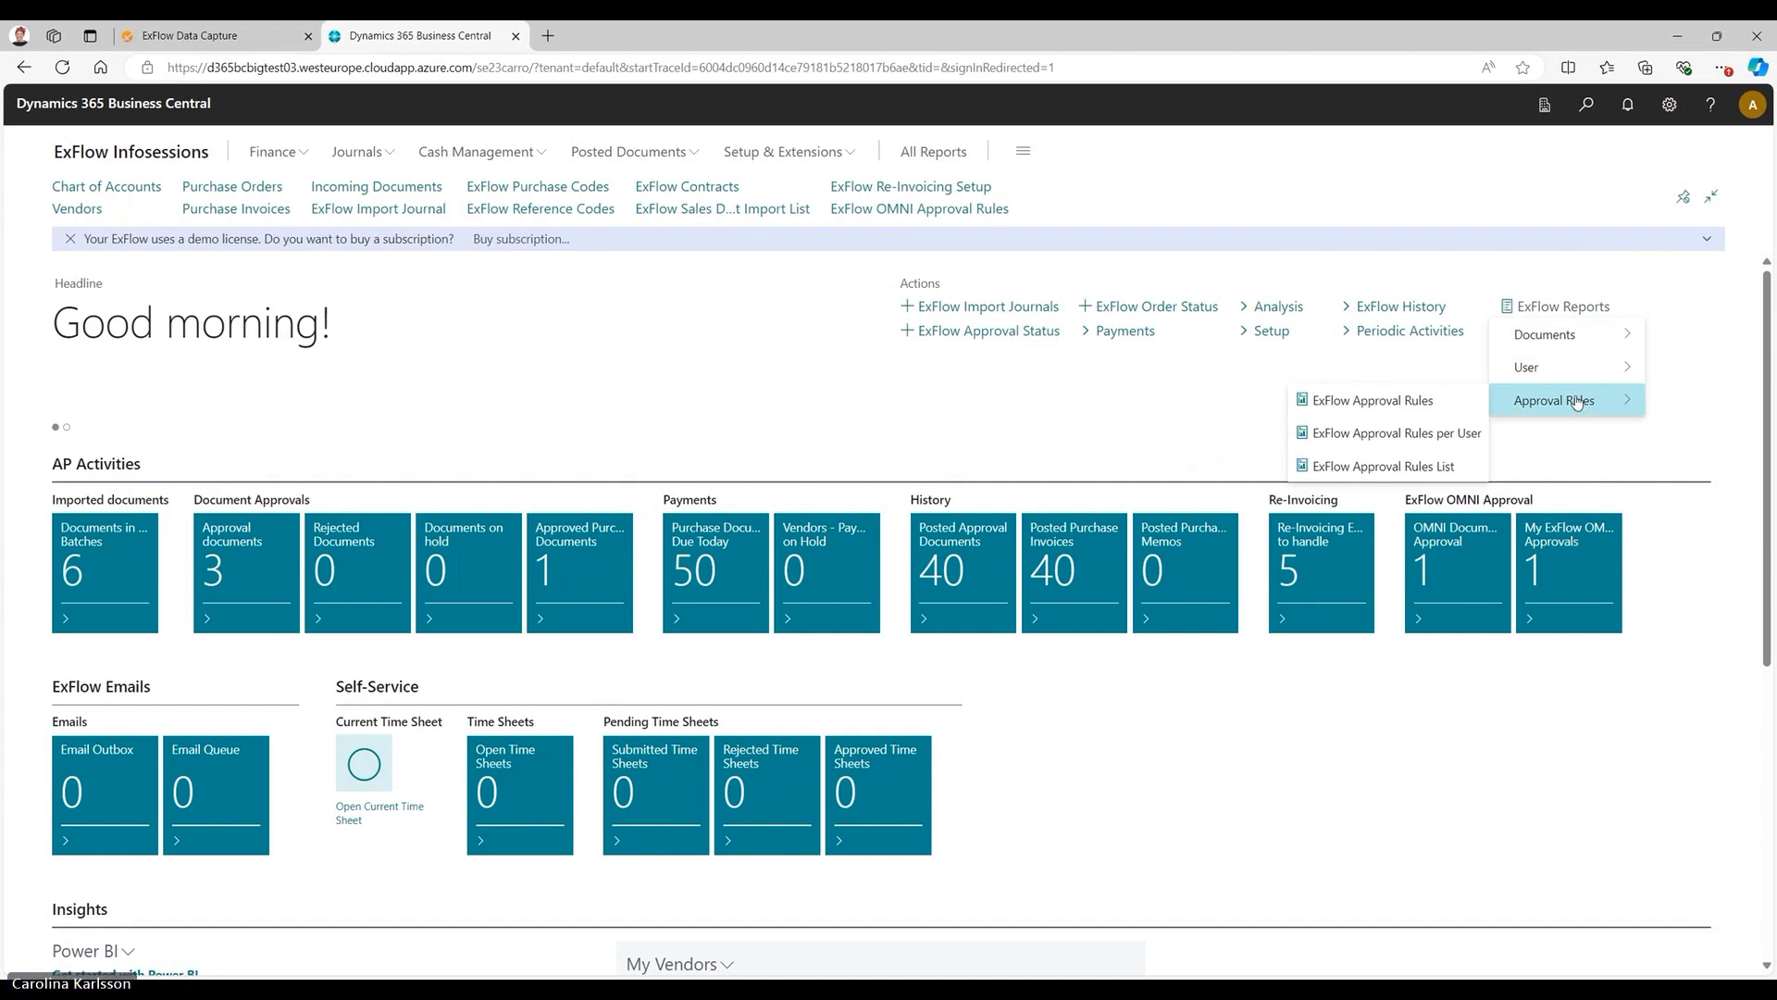
left_click(966, 420)
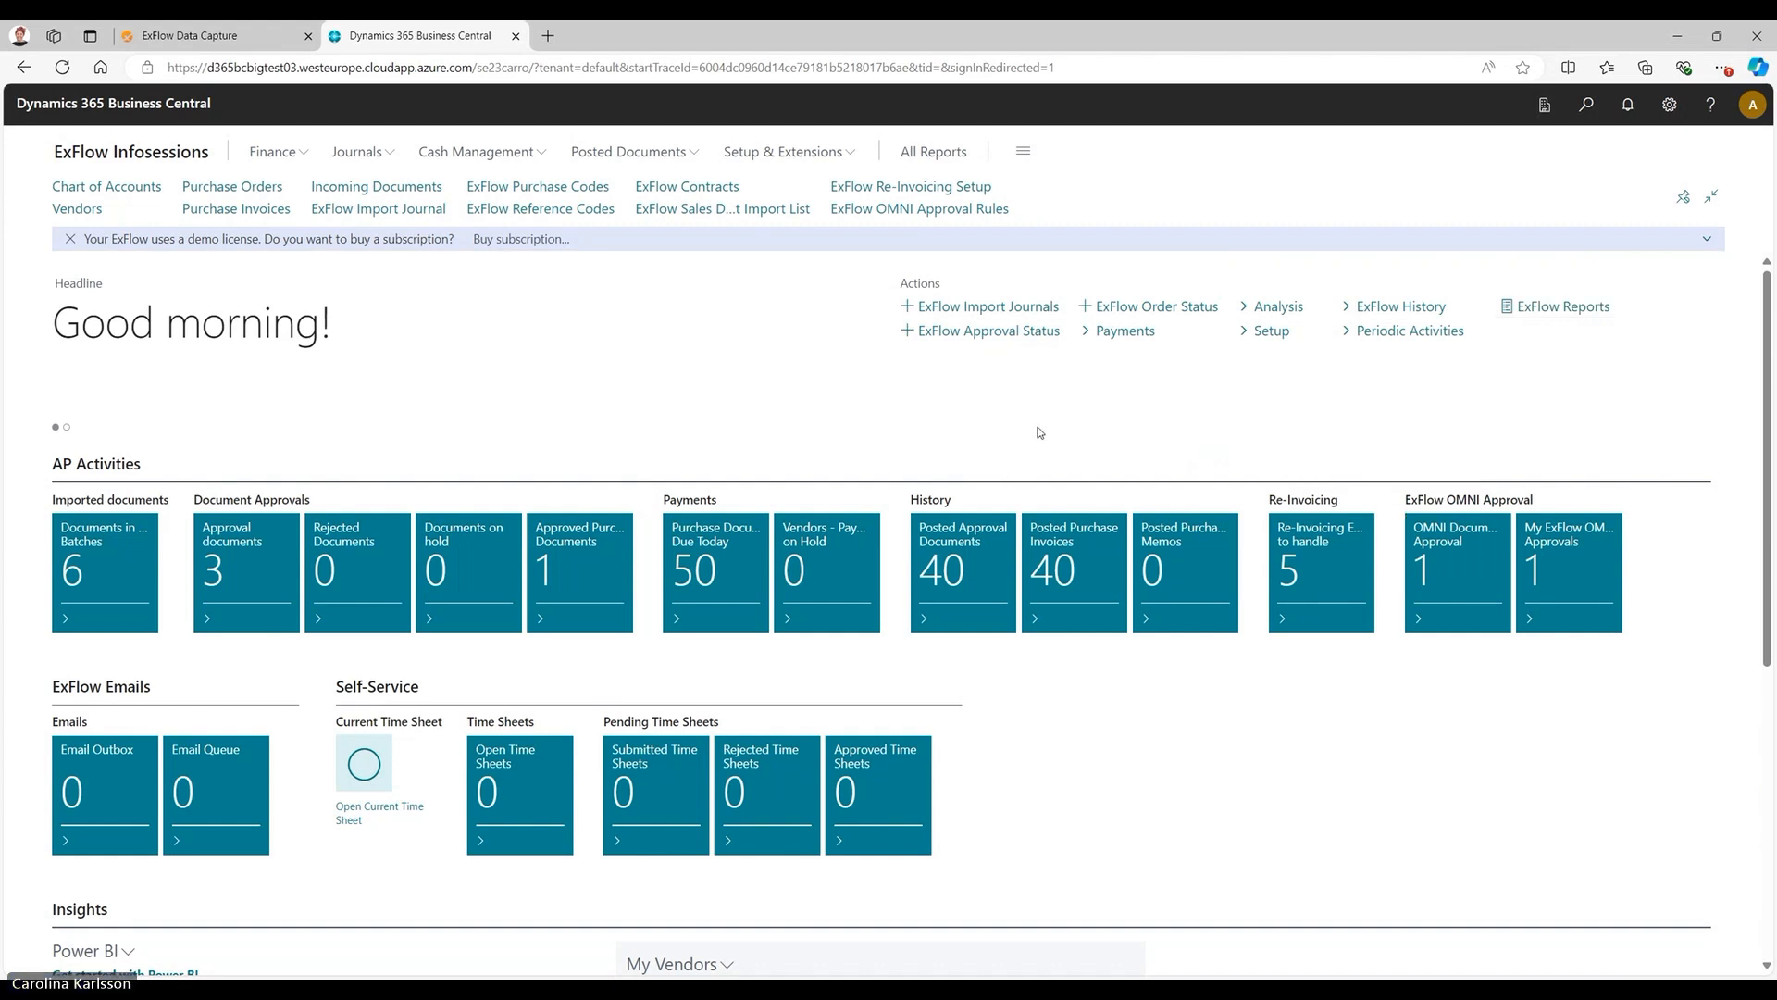